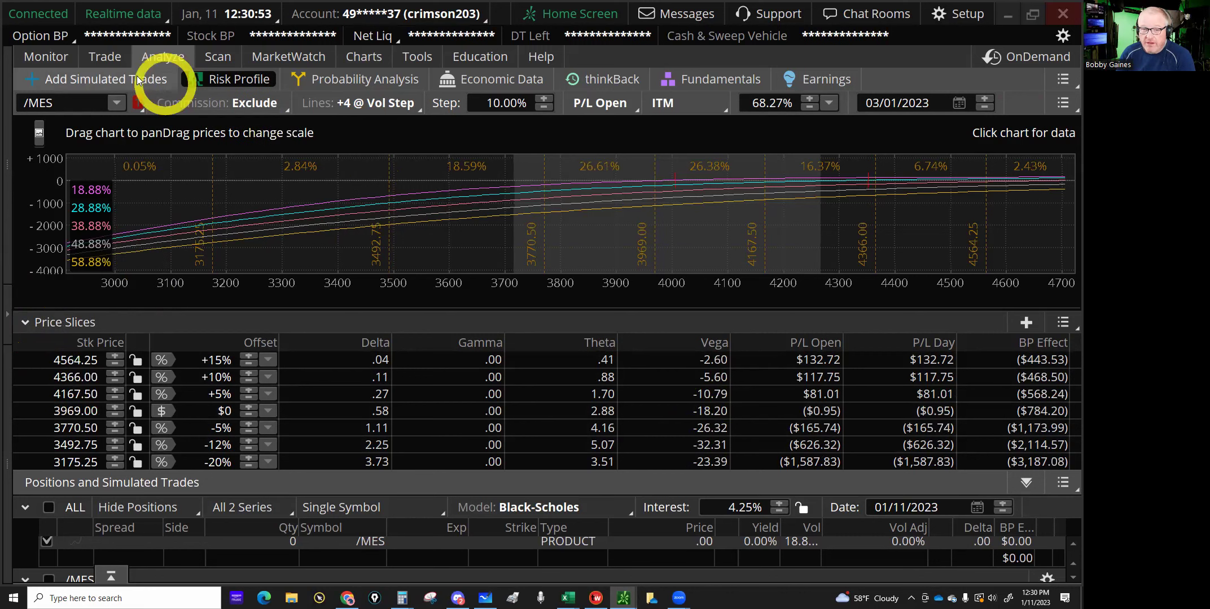
# Display the account's activity and position statement to review the open positions.
pyautogui.moveTo(59, 66)
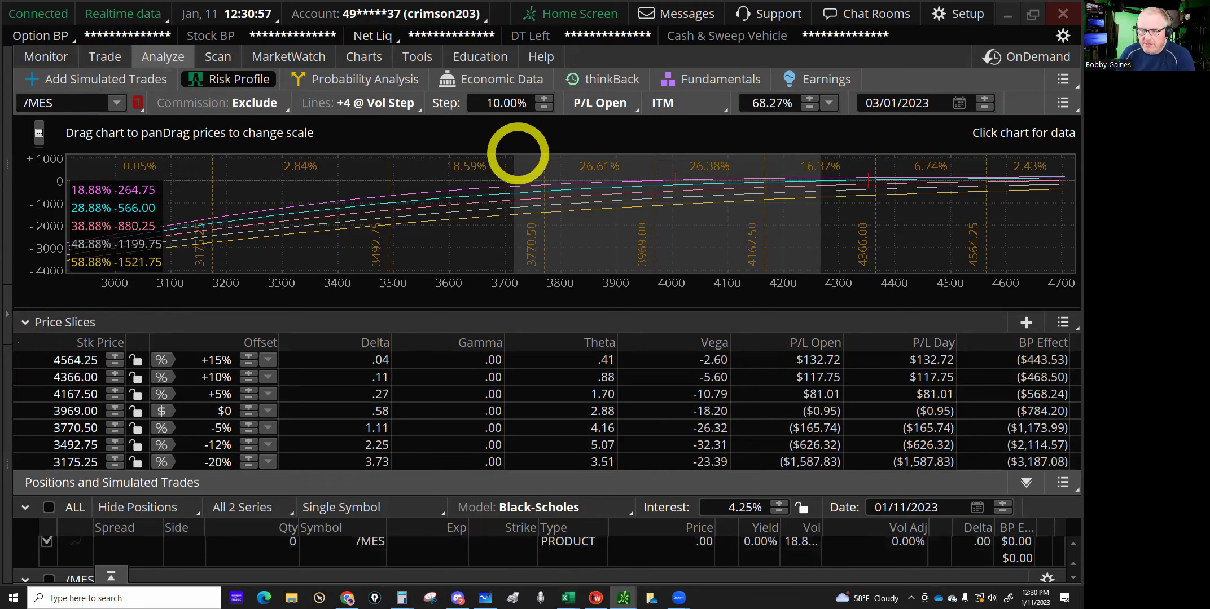
pyautogui.click(42, 59)
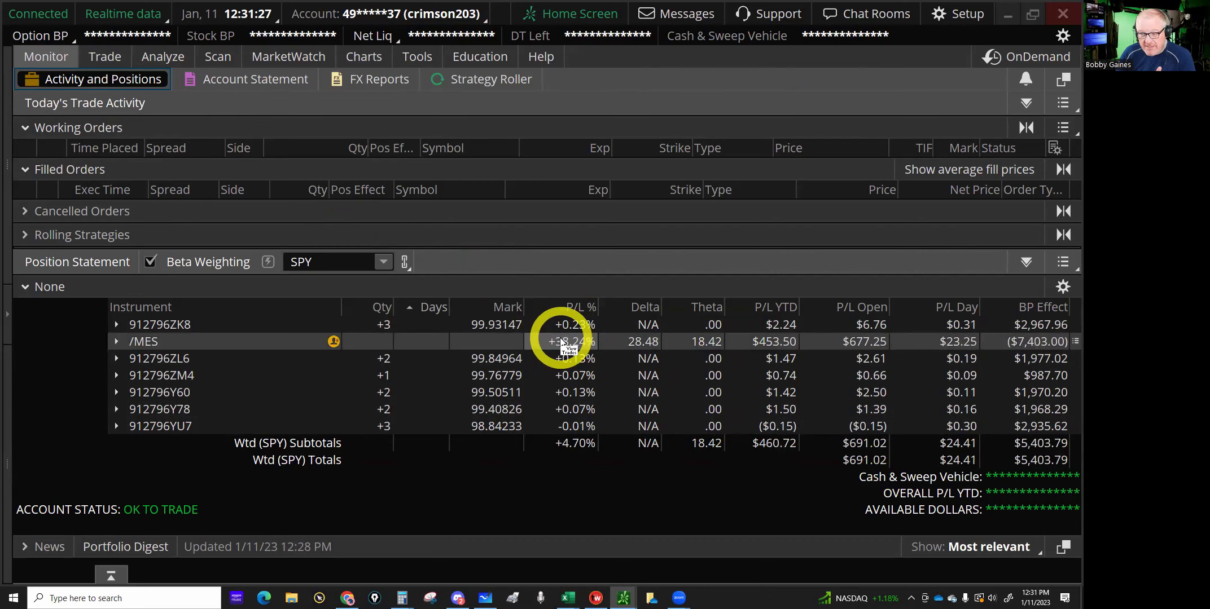
# Switch to the Tastyworks spreadsheet in Excel and add a Net Liq row dated 1/11/23 with a net liquidation value of 37815.77.
pyautogui.moveTo(566, 597)
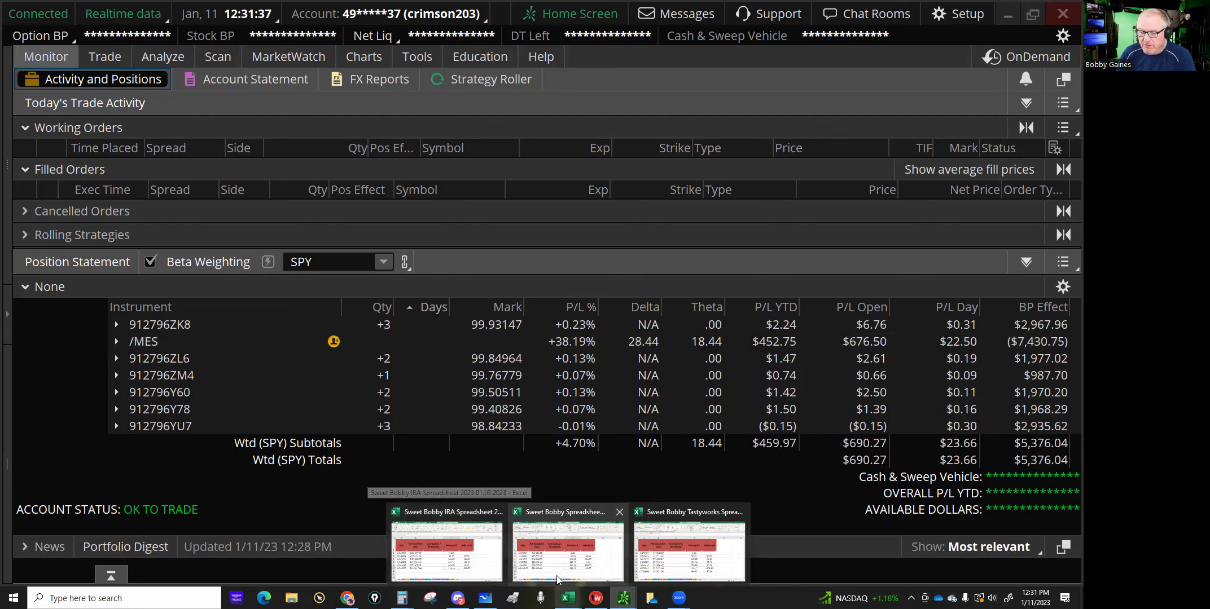
pyautogui.moveTo(623, 597)
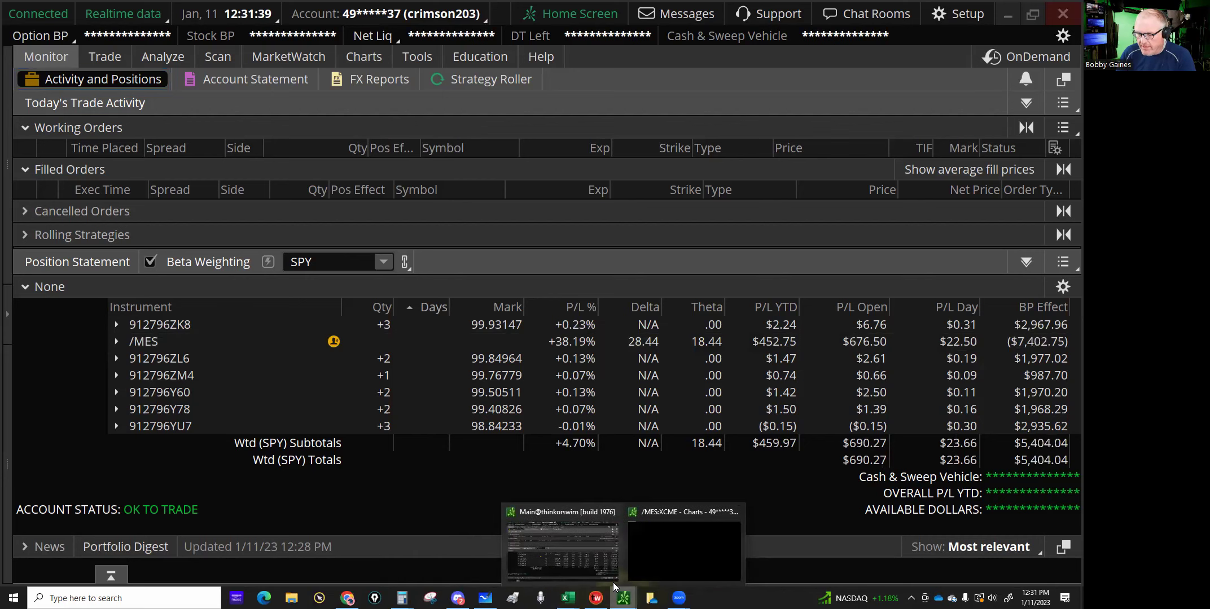
pyautogui.click(595, 597)
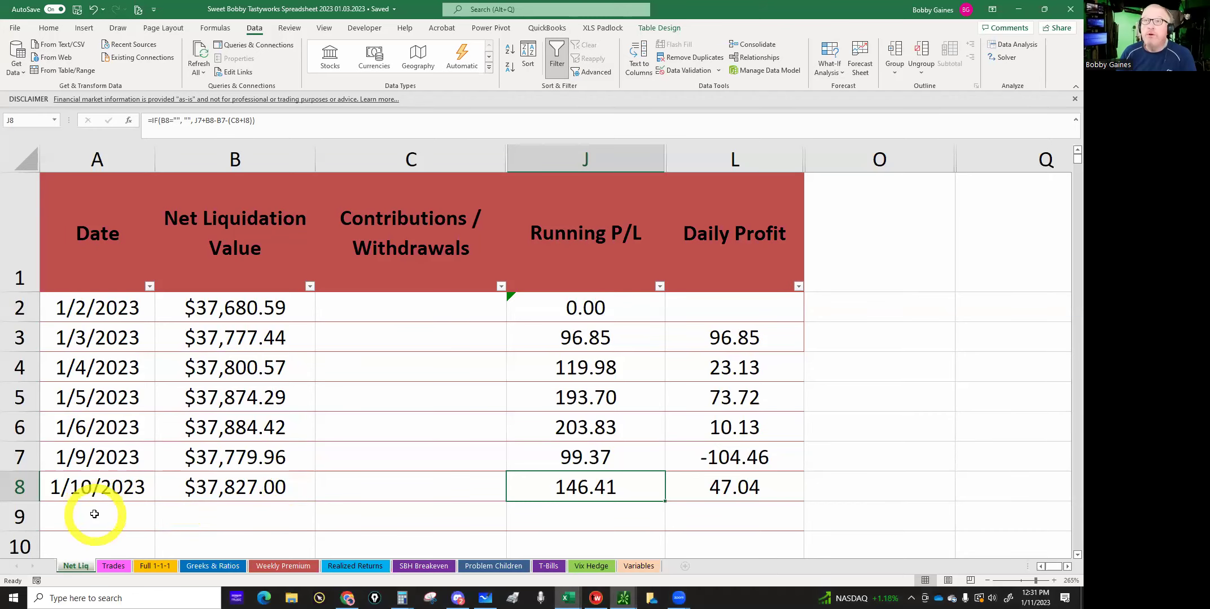
pyautogui.click(94, 514)
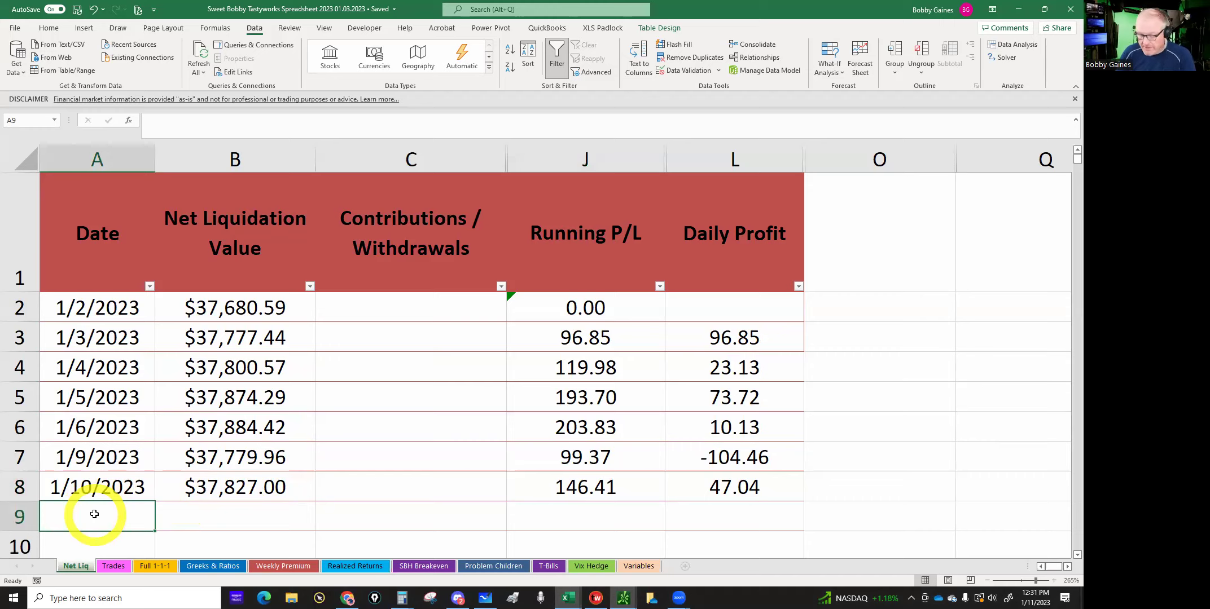
pyautogui.write('1')
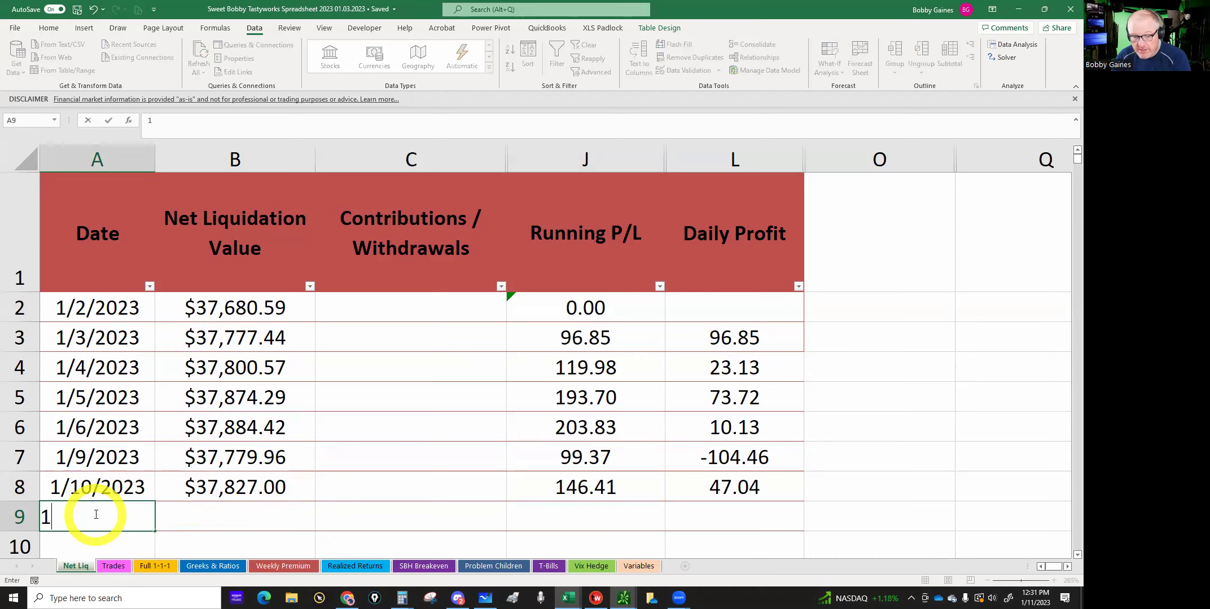
pyautogui.write('/11/23')
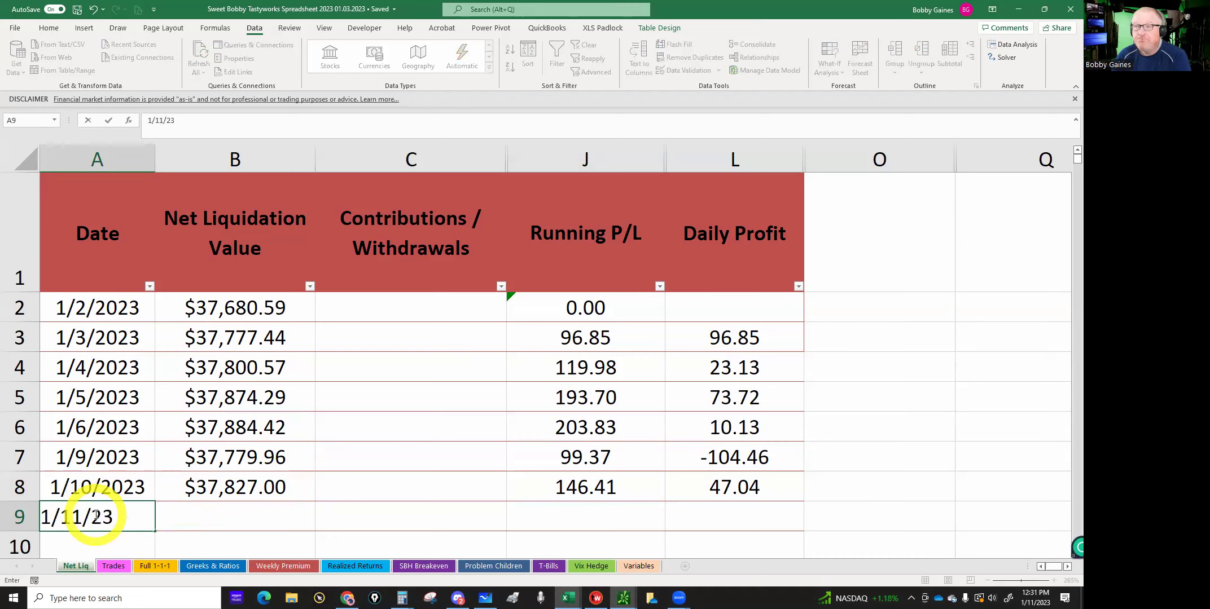
pyautogui.press('Tab')
pyautogui.write('3')
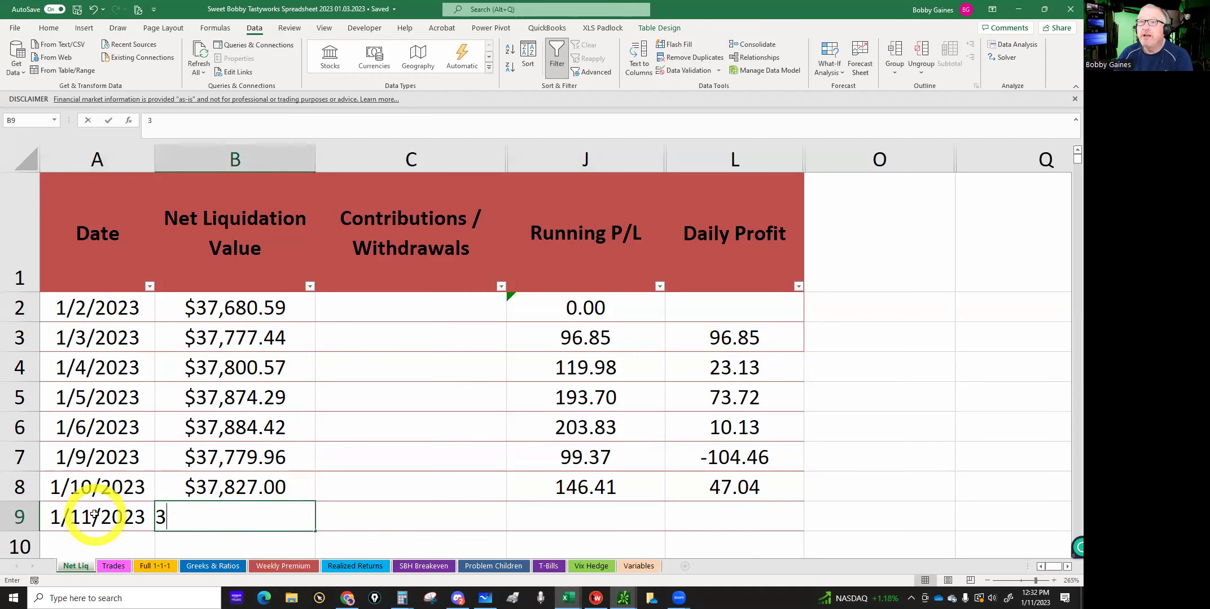
pyautogui.write('7815.')
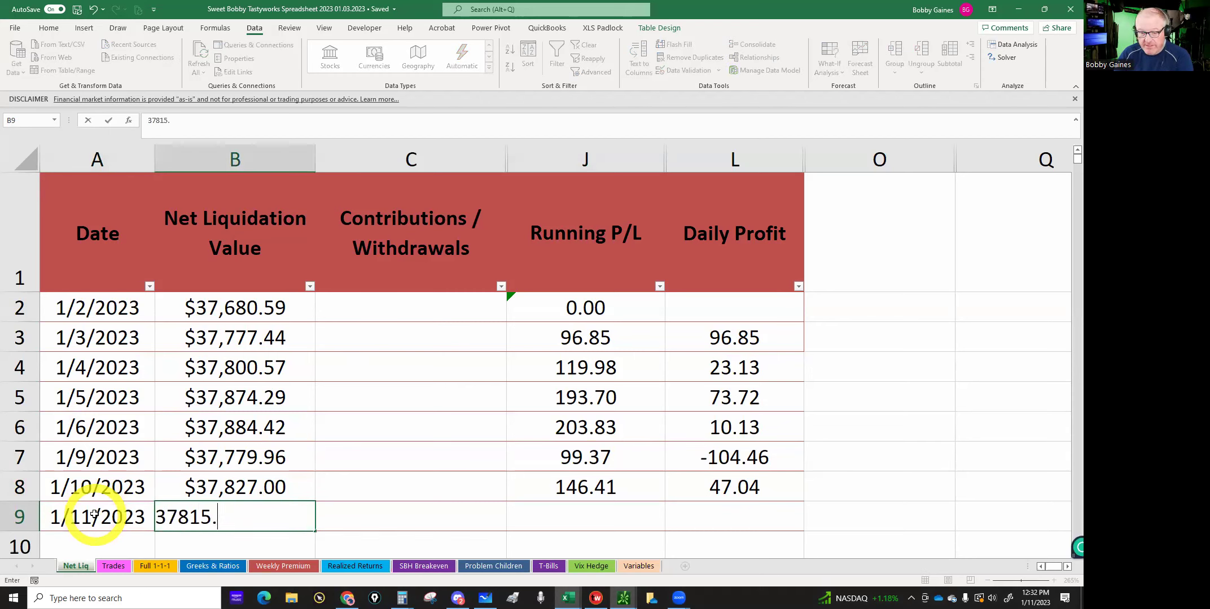
pyautogui.write('77')
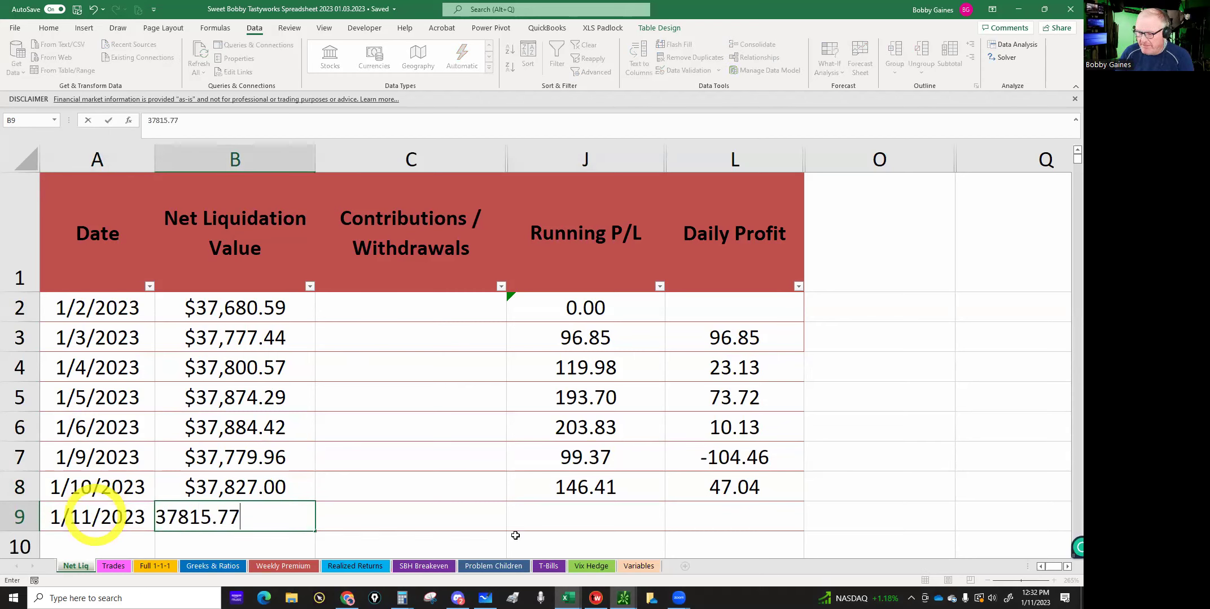
pyautogui.press('Tab')
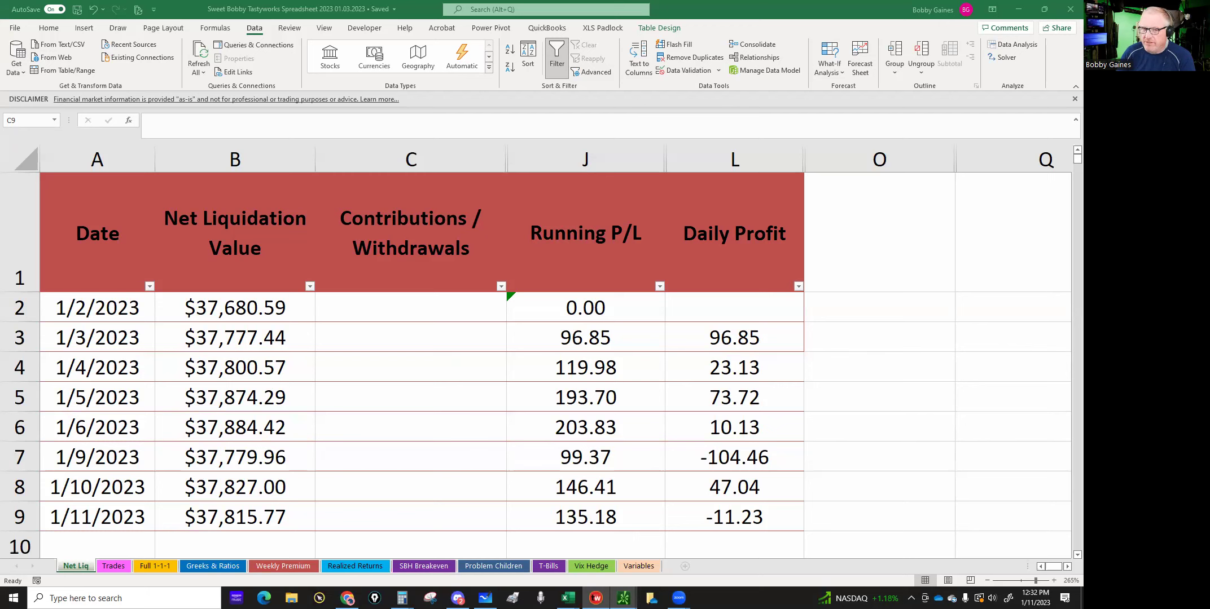
# Switch to tastyworks, keep its window maximized and collapse the analysis sidebar to reveal the full account summary.
pyautogui.hotkey('alt', 'Tab')
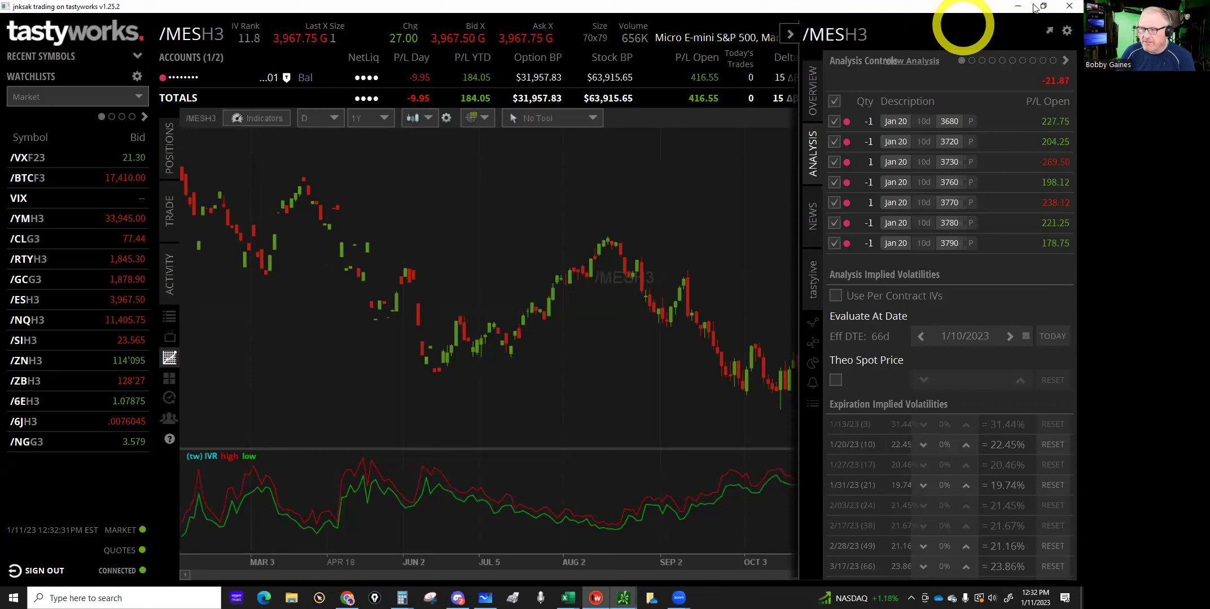
pyautogui.click(1043, 6)
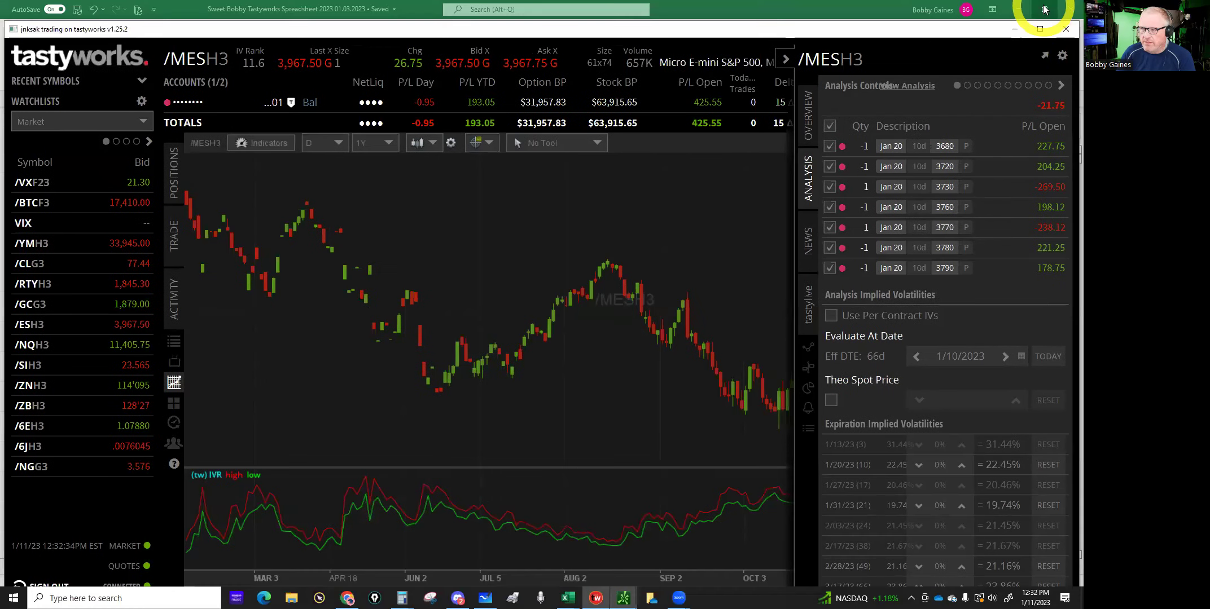
pyautogui.click(1041, 29)
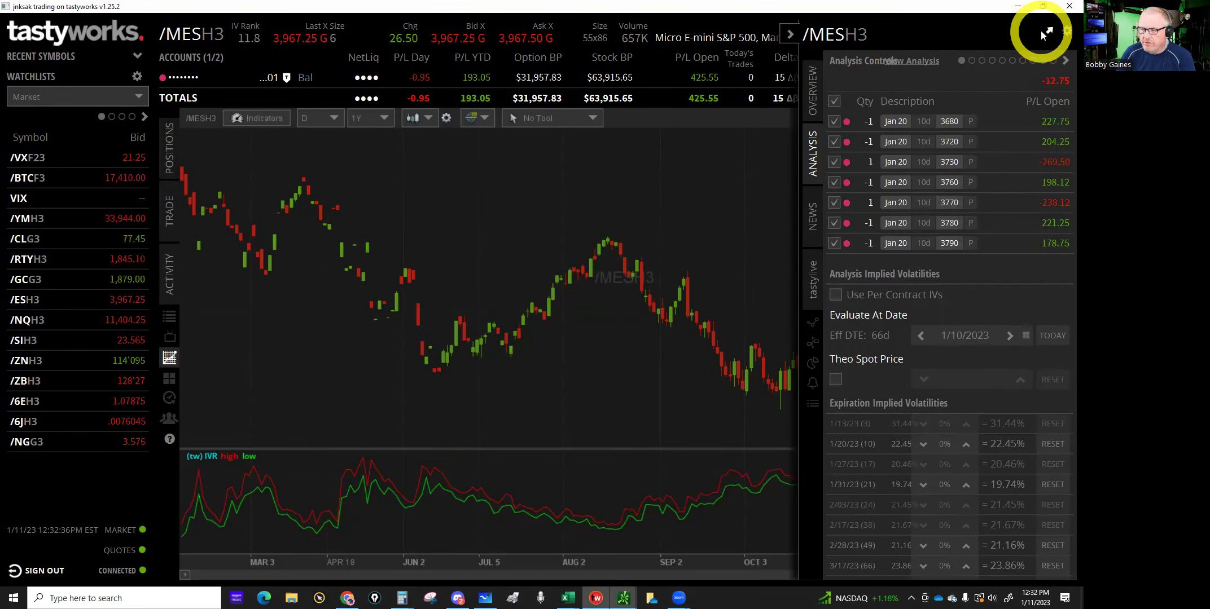
pyautogui.click(807, 51)
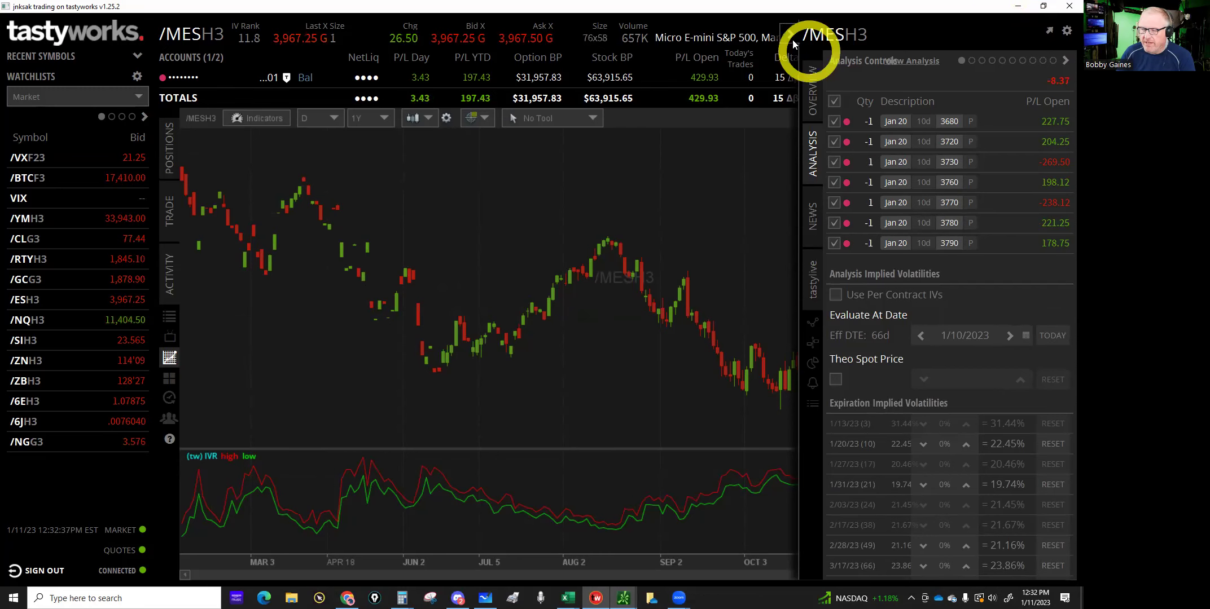
pyautogui.click(791, 37)
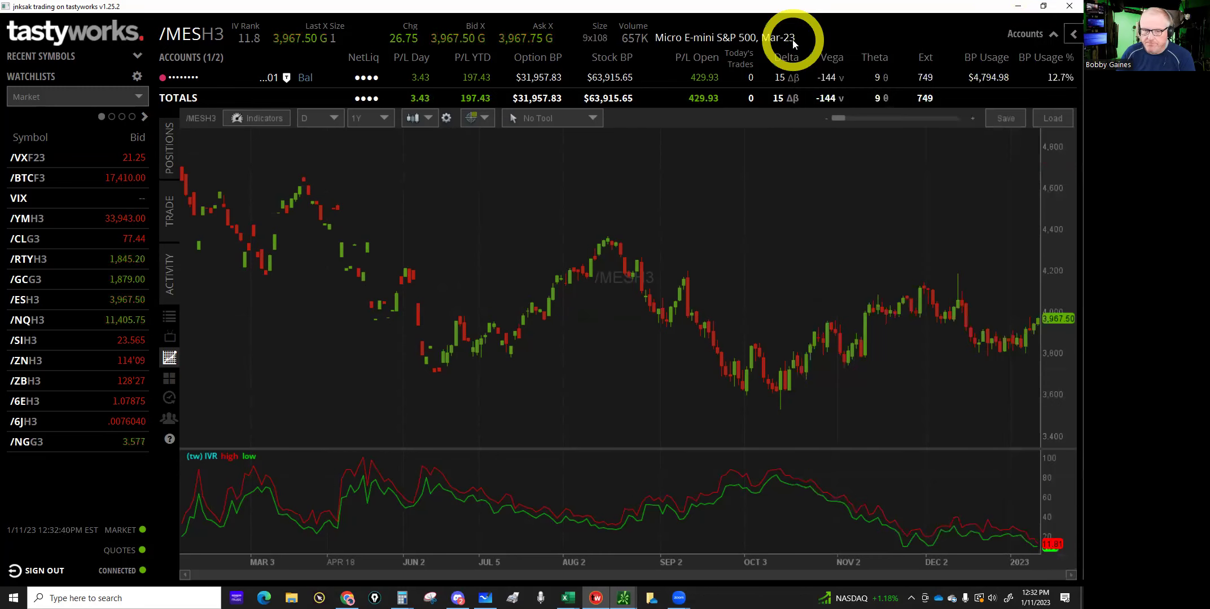
# Load the VIX symbol to view its chart, and display its option expirations for trading.
pyautogui.click(194, 31)
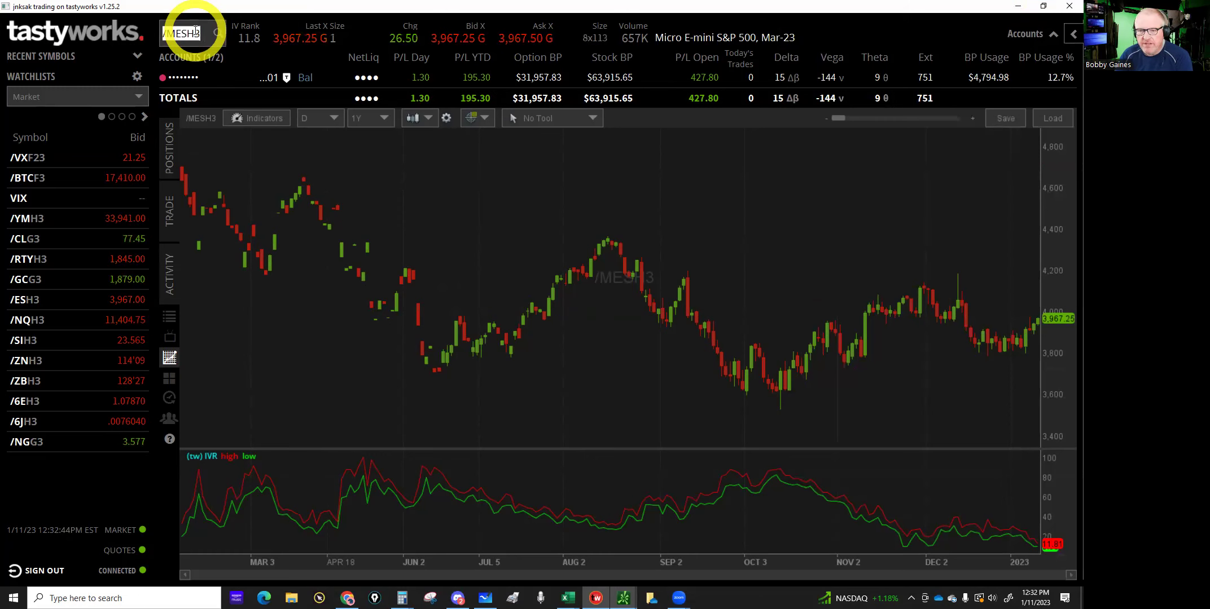
pyautogui.write('VIX')
pyautogui.press('Return')
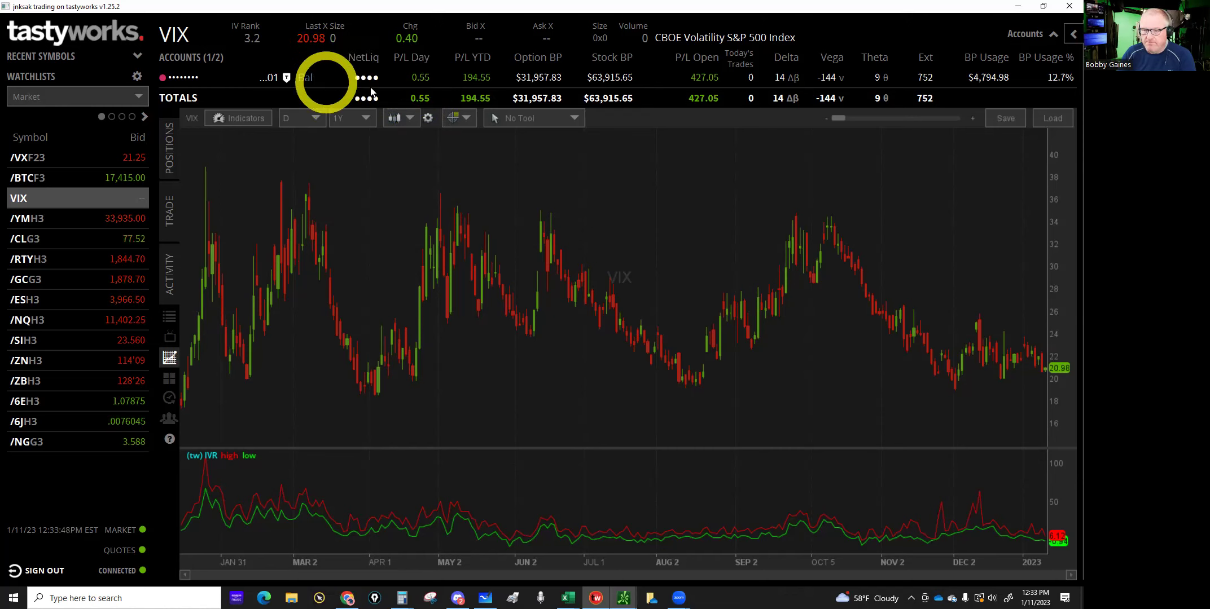
pyautogui.click(182, 39)
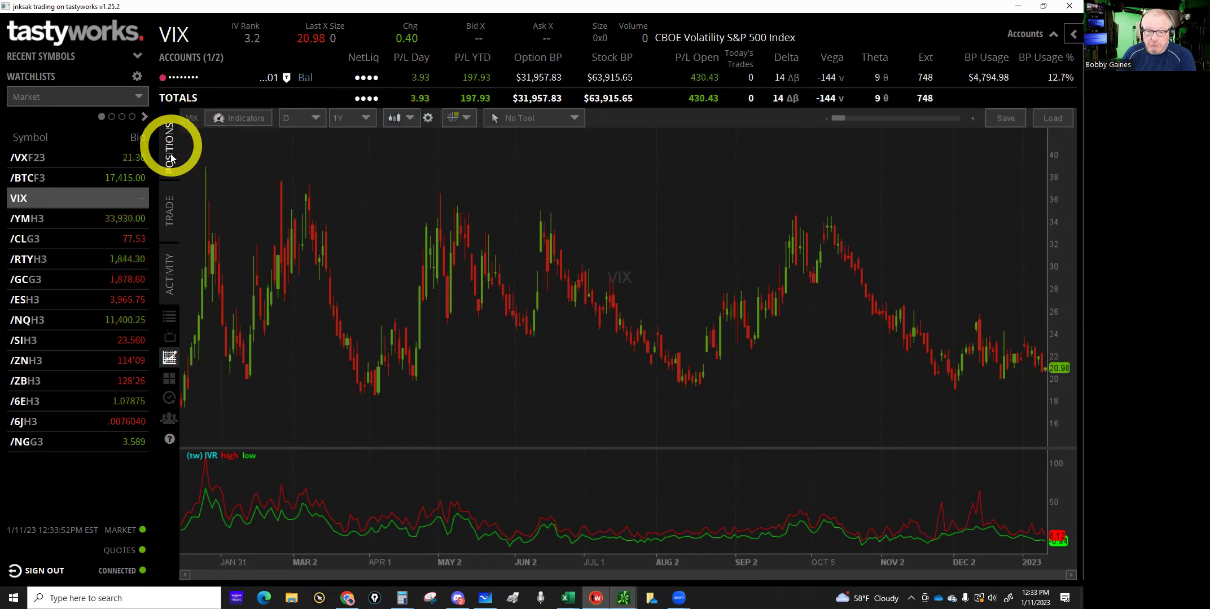
pyautogui.click(168, 209)
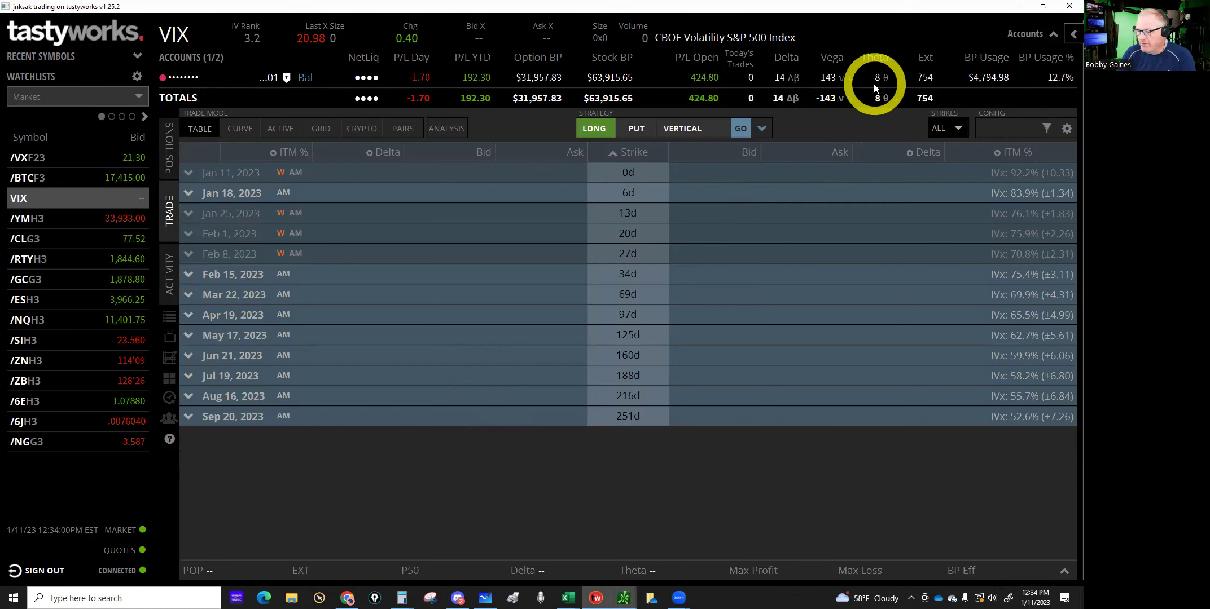
# Switch to the Tastyworks spreadsheet in Excel and enter 14 SPY β Deltas and 8 Theta for 1/11/2023 on the Greeks & Ratios sheet.
pyautogui.moveTo(569, 598)
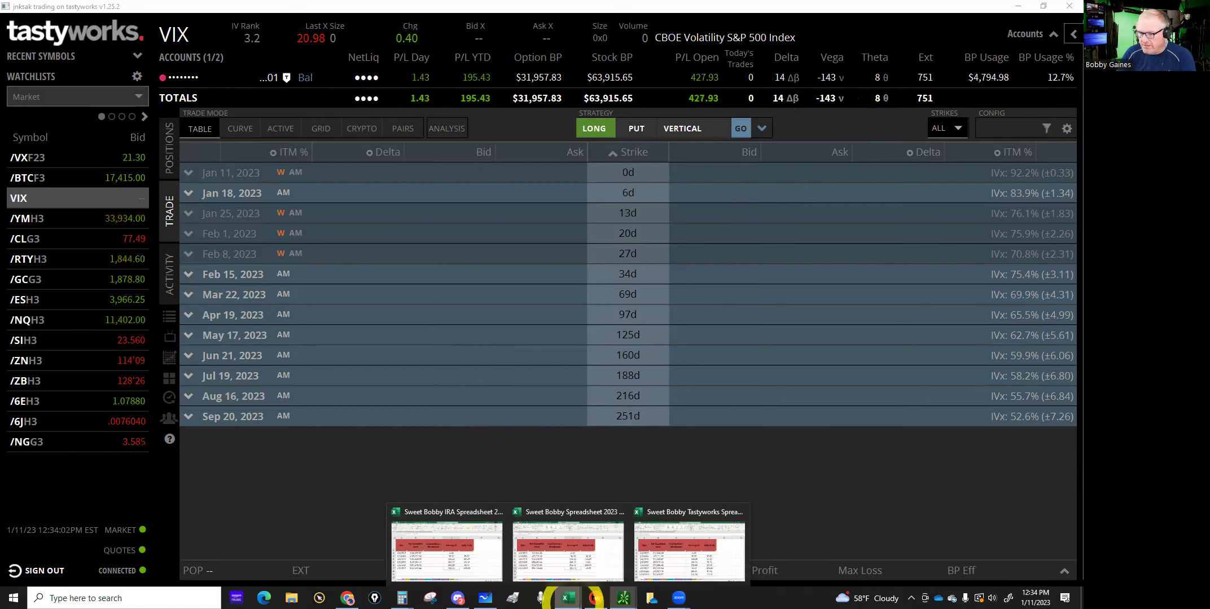
pyautogui.click(636, 552)
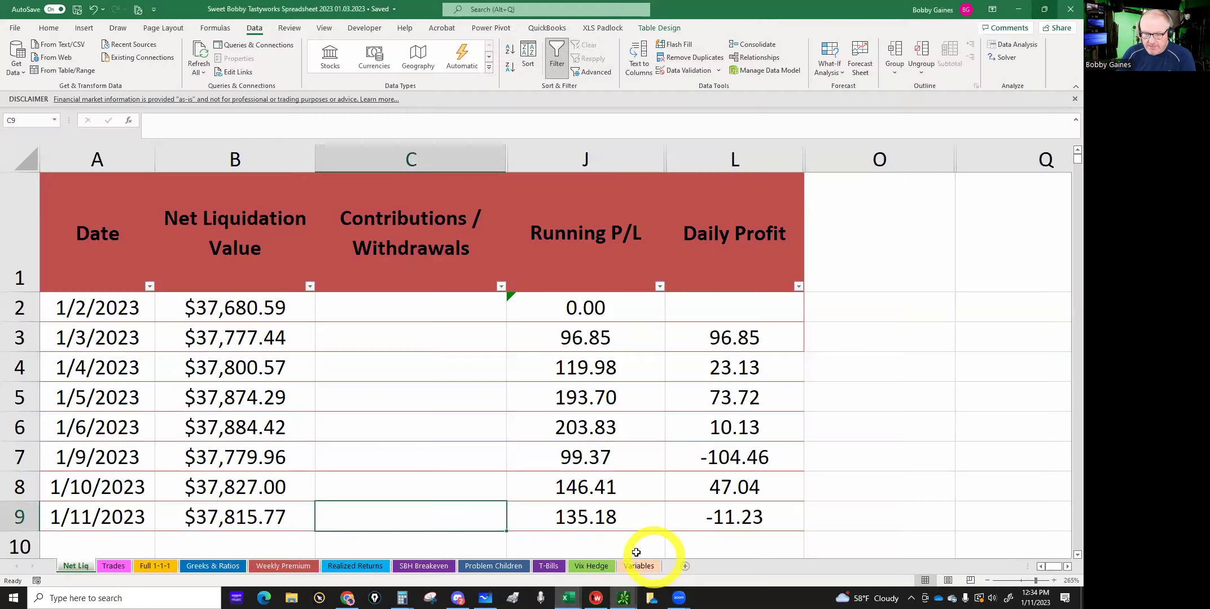
pyautogui.click(209, 567)
pyautogui.click(143, 437)
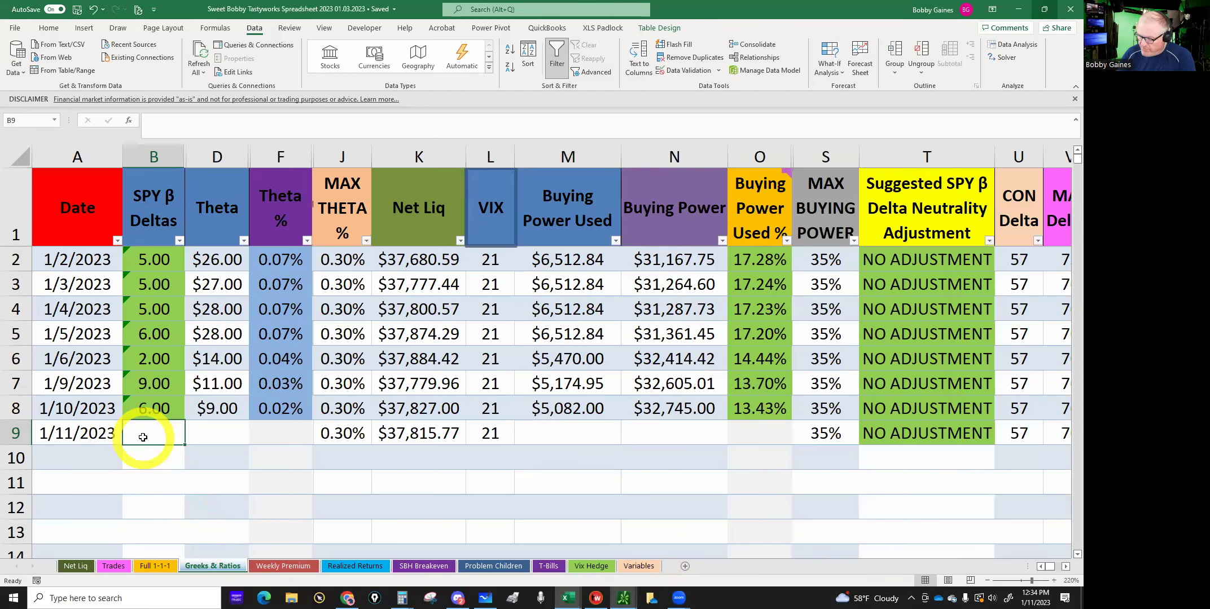
pyautogui.write('14')
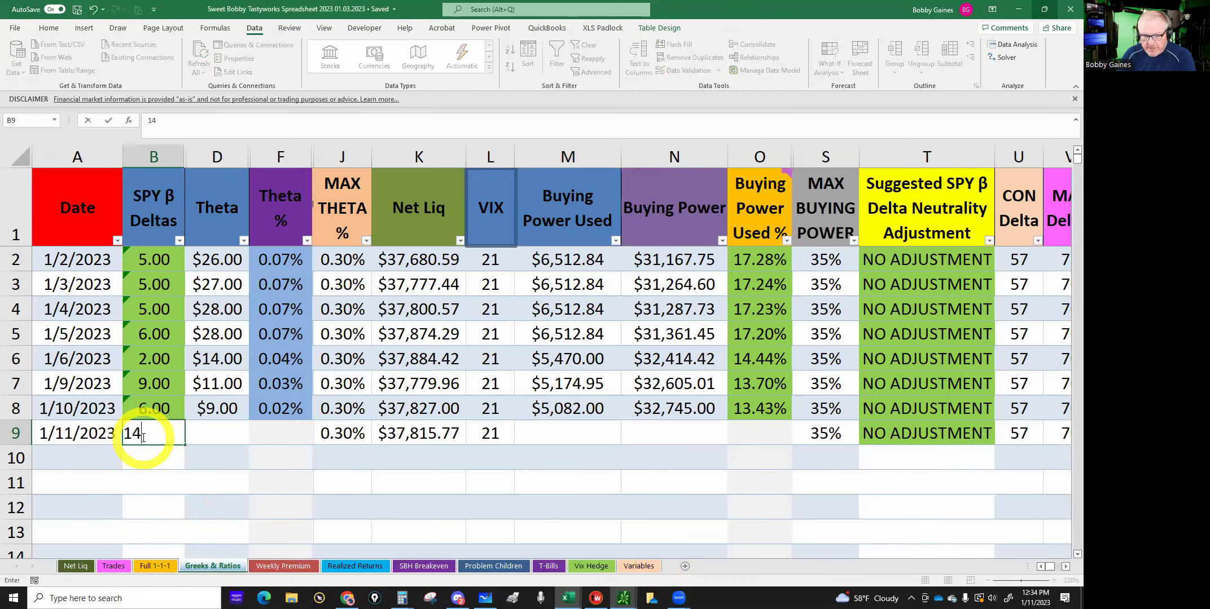
pyautogui.click(212, 431)
pyautogui.write('8')
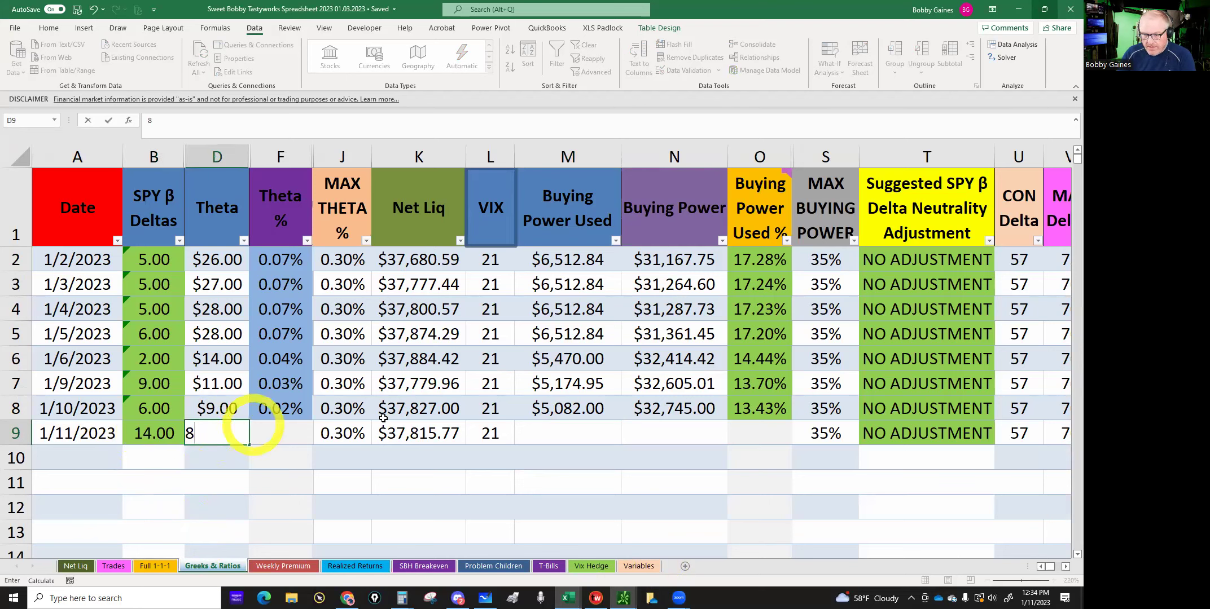
# Replace the VIX formula in the 1/11/2023 row with the value 21.
pyautogui.click(492, 432)
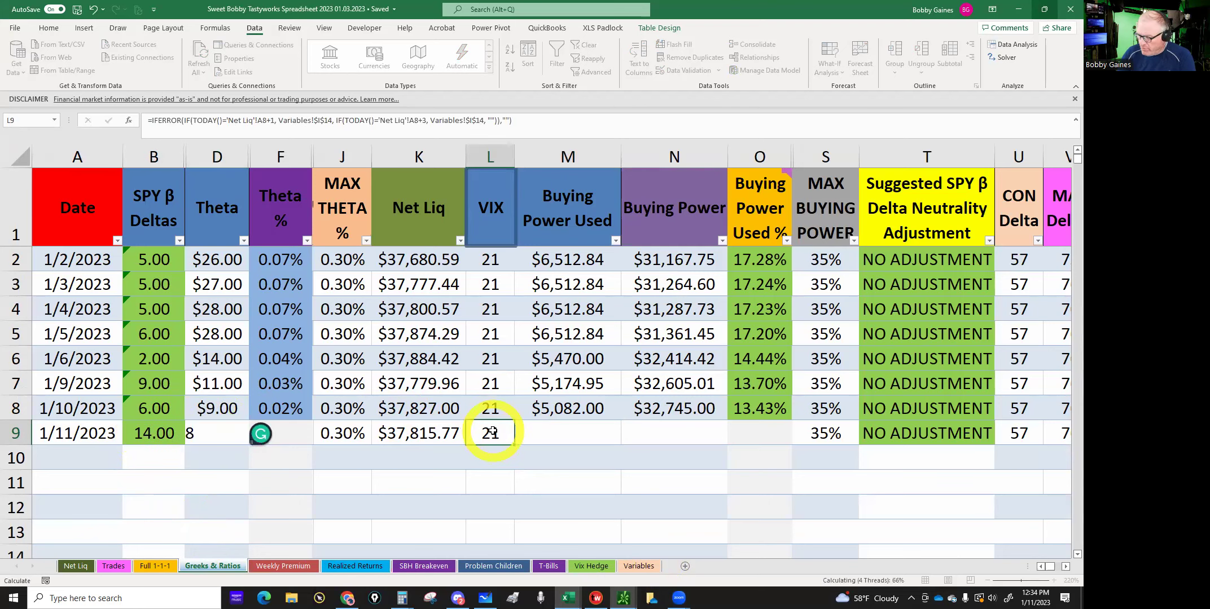
pyautogui.write('21')
pyautogui.click(525, 433)
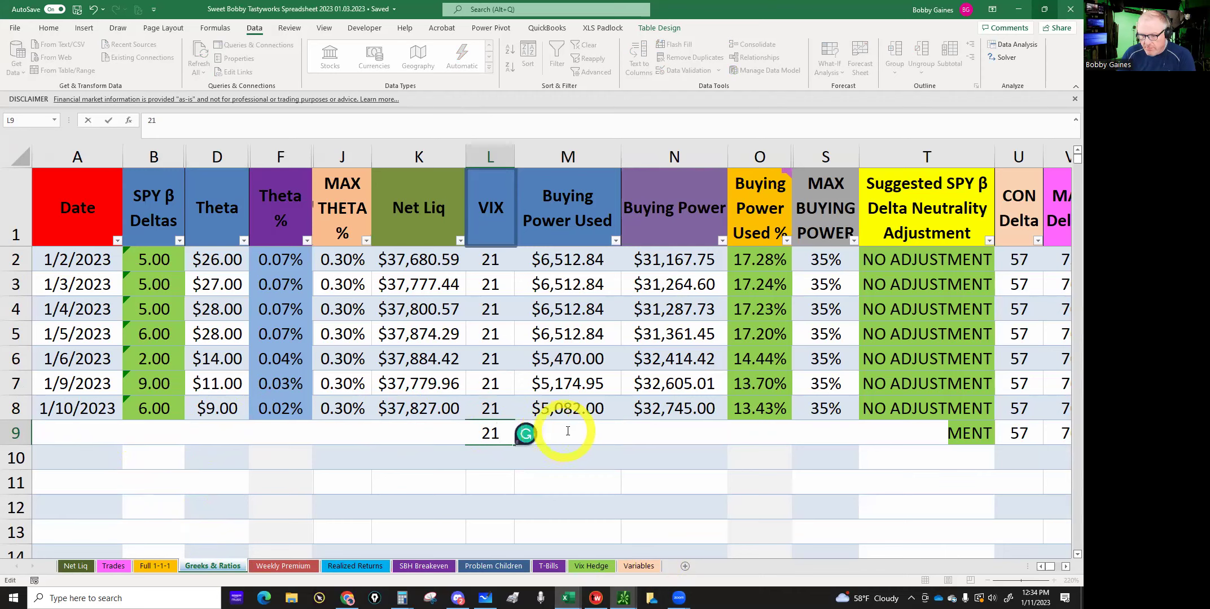
pyautogui.click(564, 454)
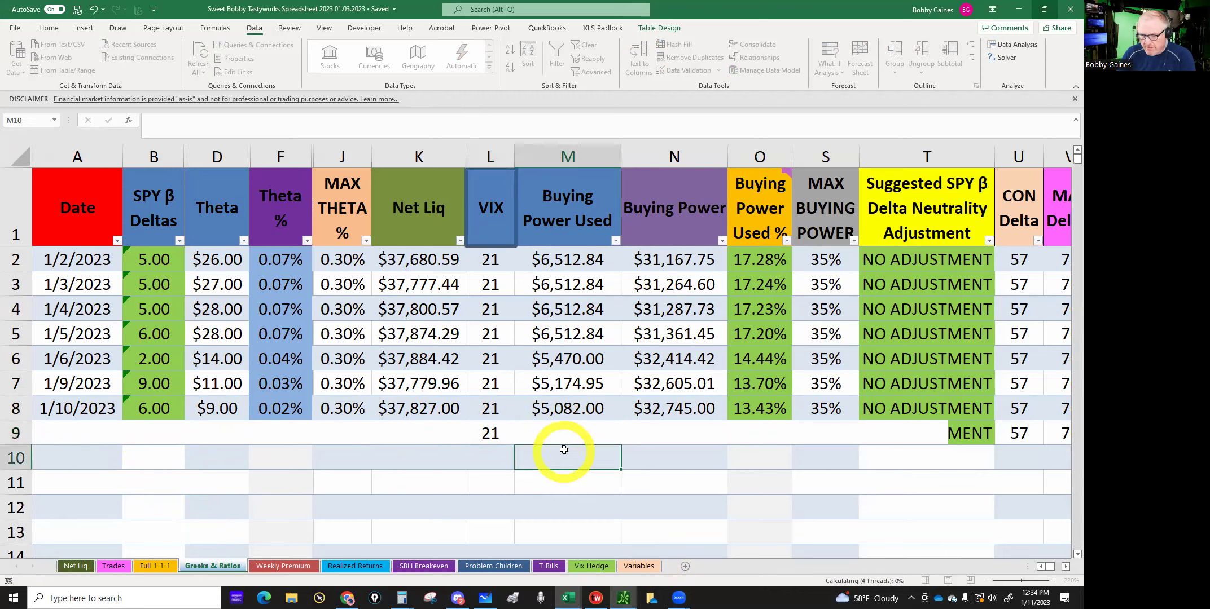
# Check the account's BP Usage in tastyworks and enter 4794 as Buying Power Used in the spreadsheet's 1/11/2023 row.
pyautogui.click(562, 435)
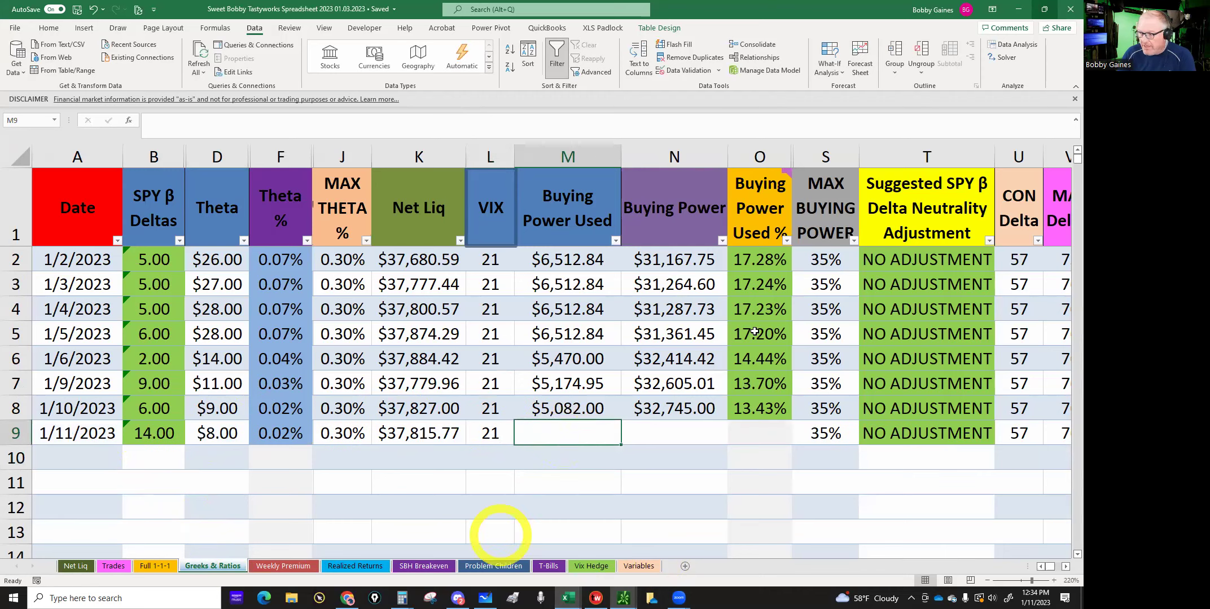
pyautogui.click(596, 599)
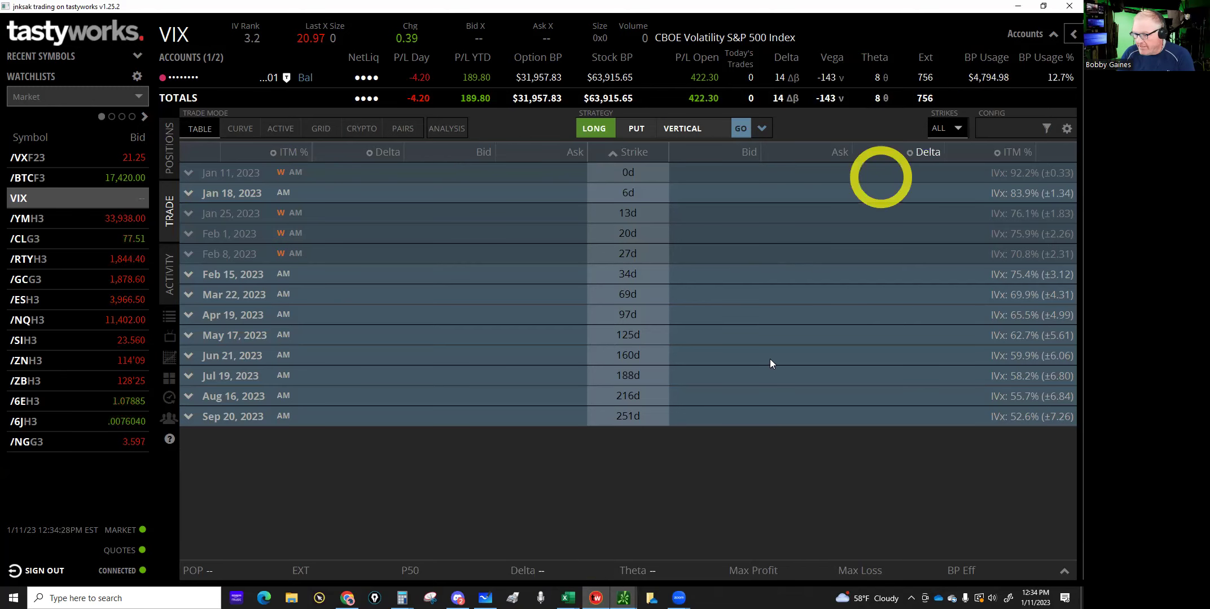
pyautogui.moveTo(570, 592)
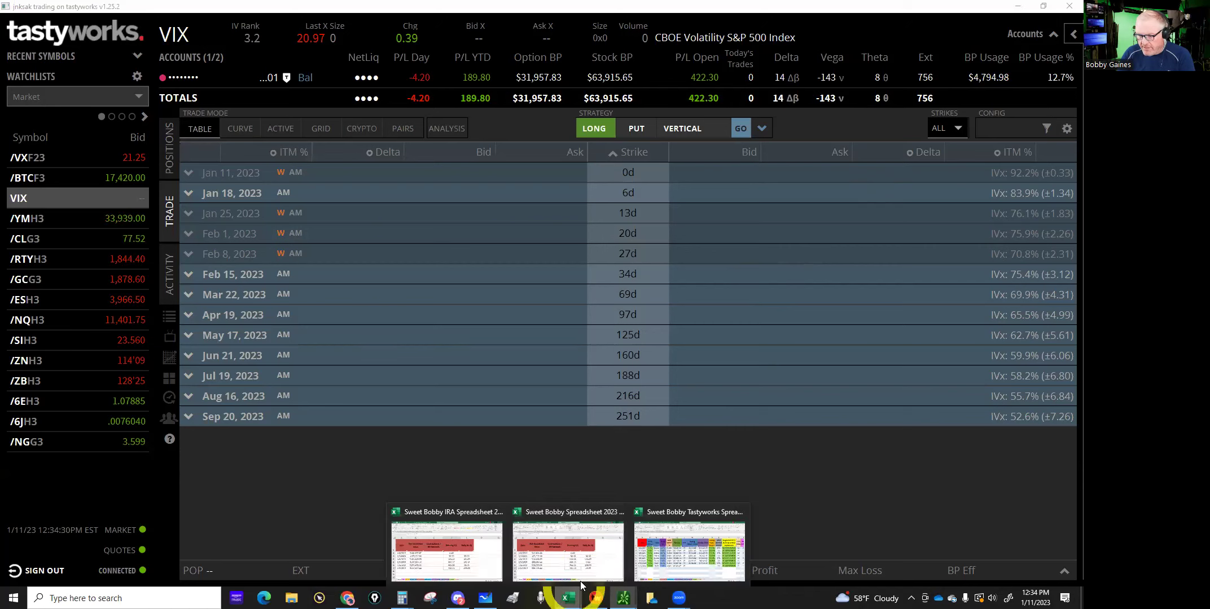
pyautogui.click(656, 550)
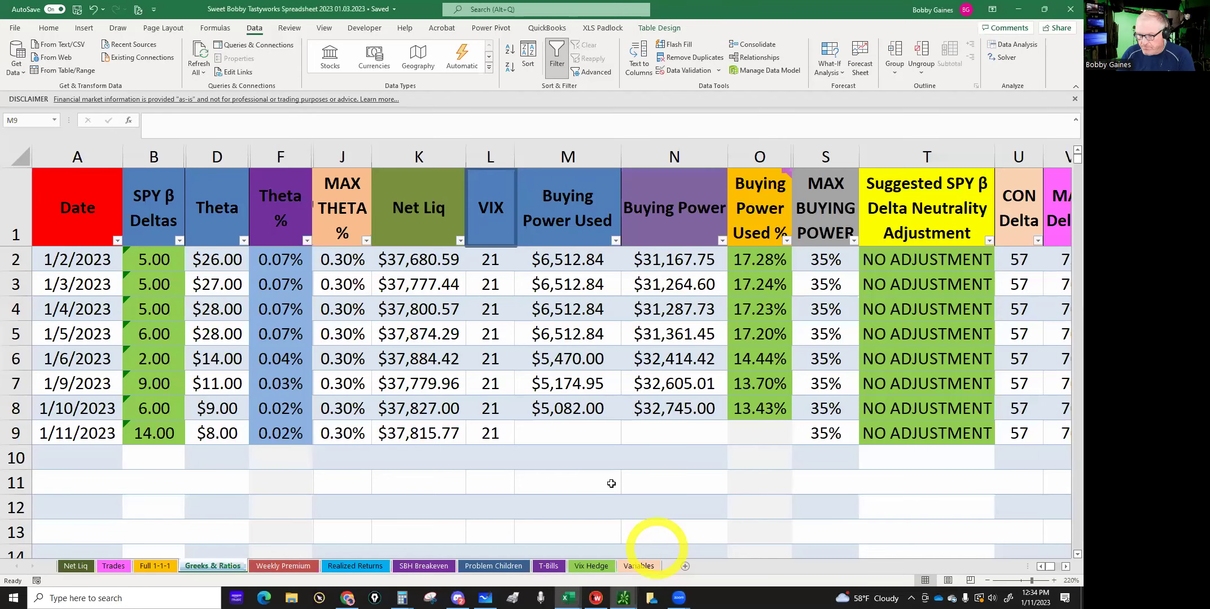
pyautogui.click(548, 433)
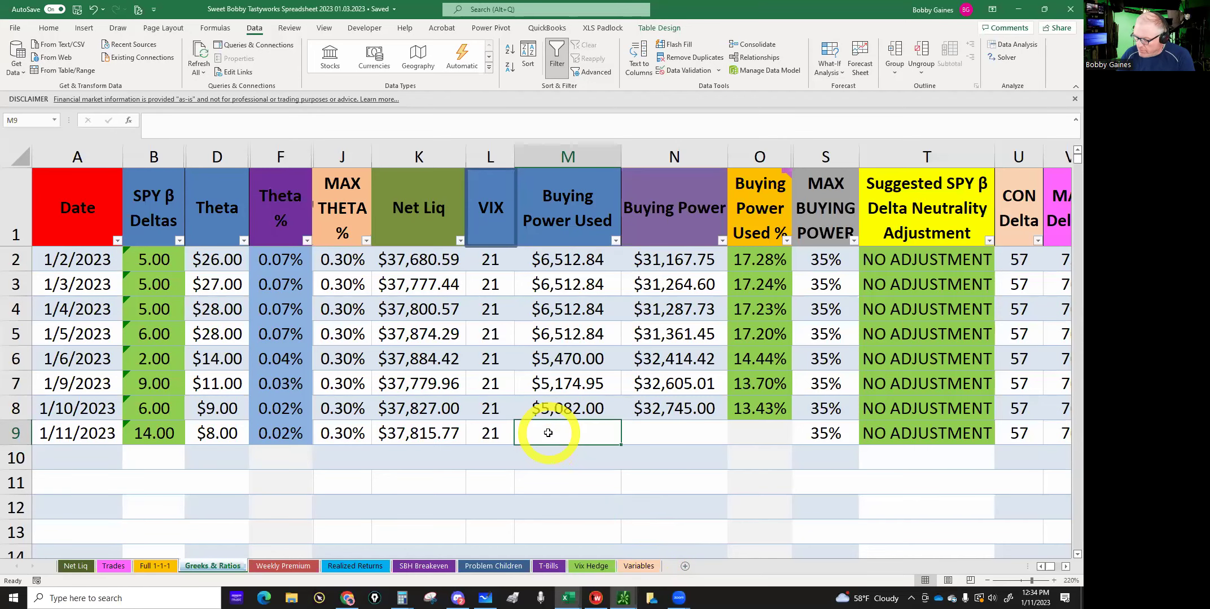
pyautogui.doubleClick(547, 433)
pyautogui.write('4794')
pyautogui.press('Return')
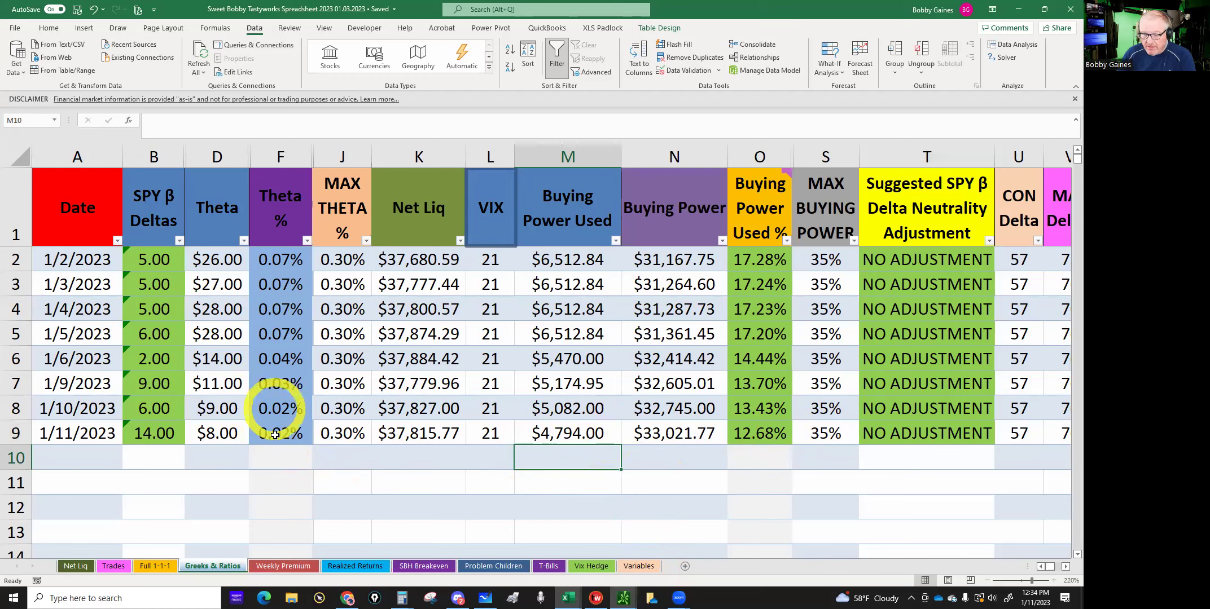
# Switch to tastyworks and display the /MESH3 position's profit/loss curve in Analysis mode, with the side panel collapsed.
pyautogui.click(594, 597)
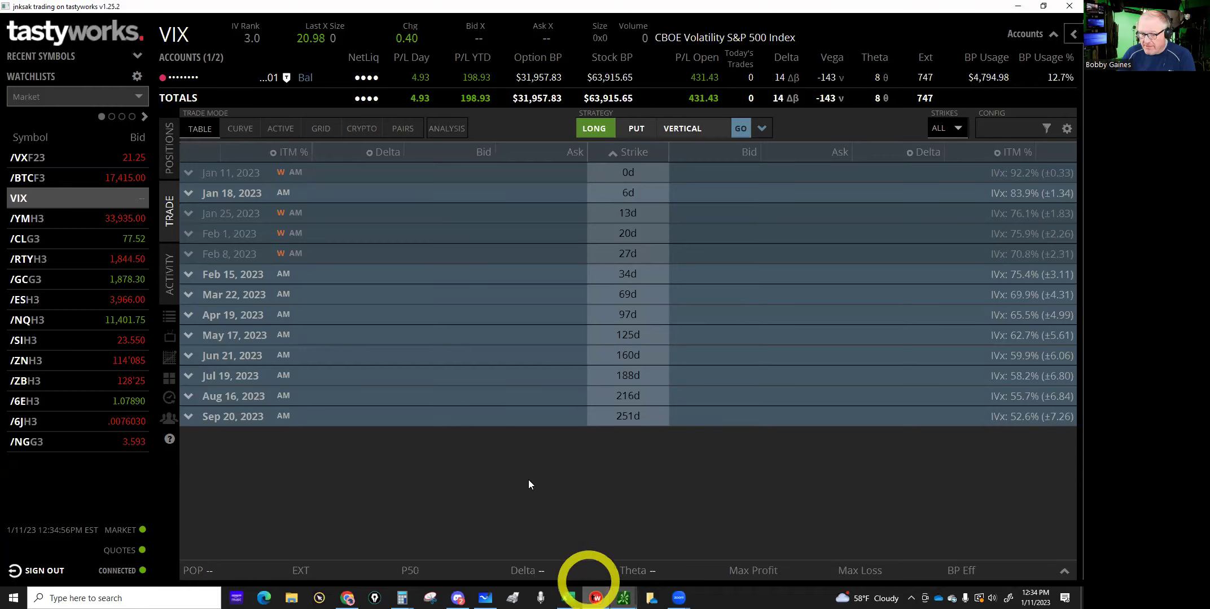
pyautogui.click(164, 159)
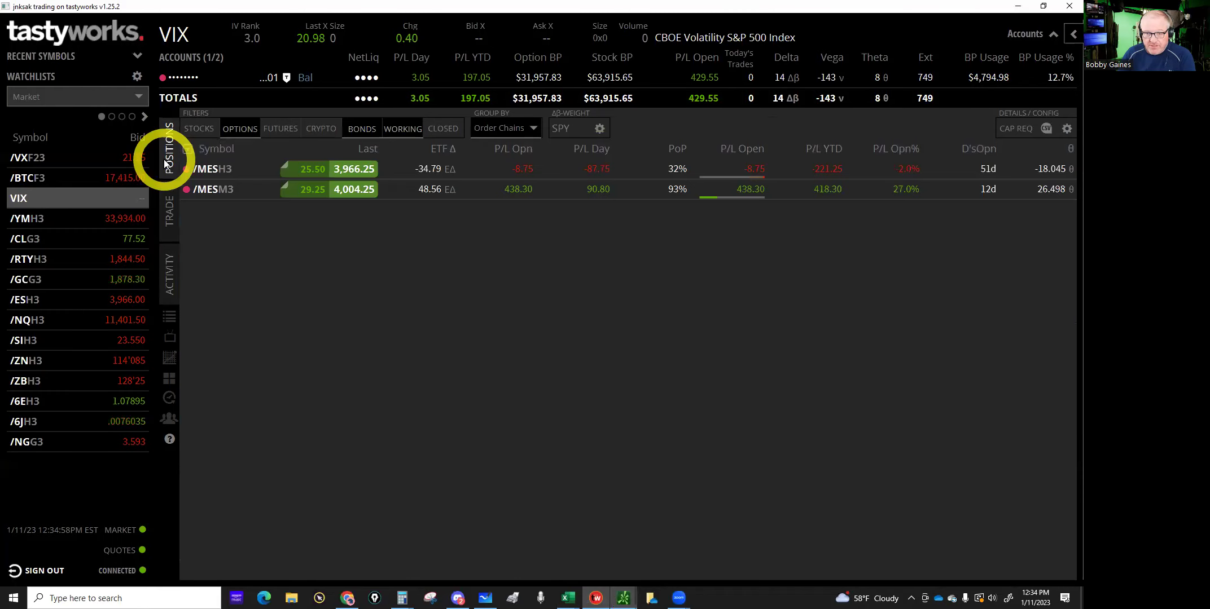
pyautogui.click(225, 171)
pyautogui.click(230, 162)
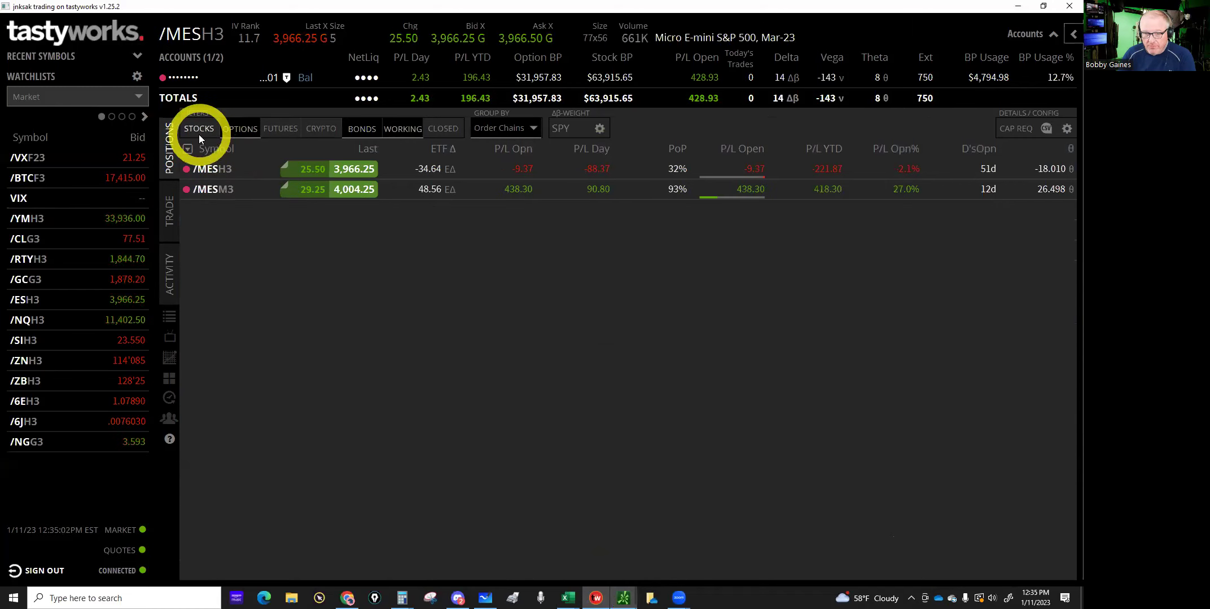
pyautogui.click(169, 211)
pyautogui.click(235, 130)
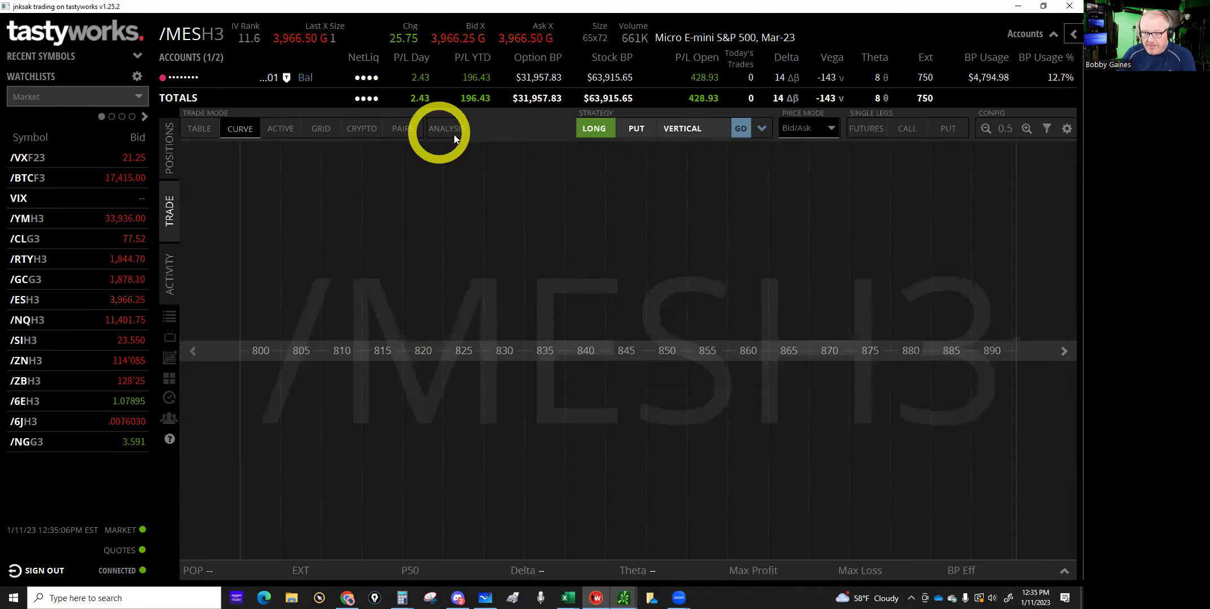
pyautogui.click(447, 130)
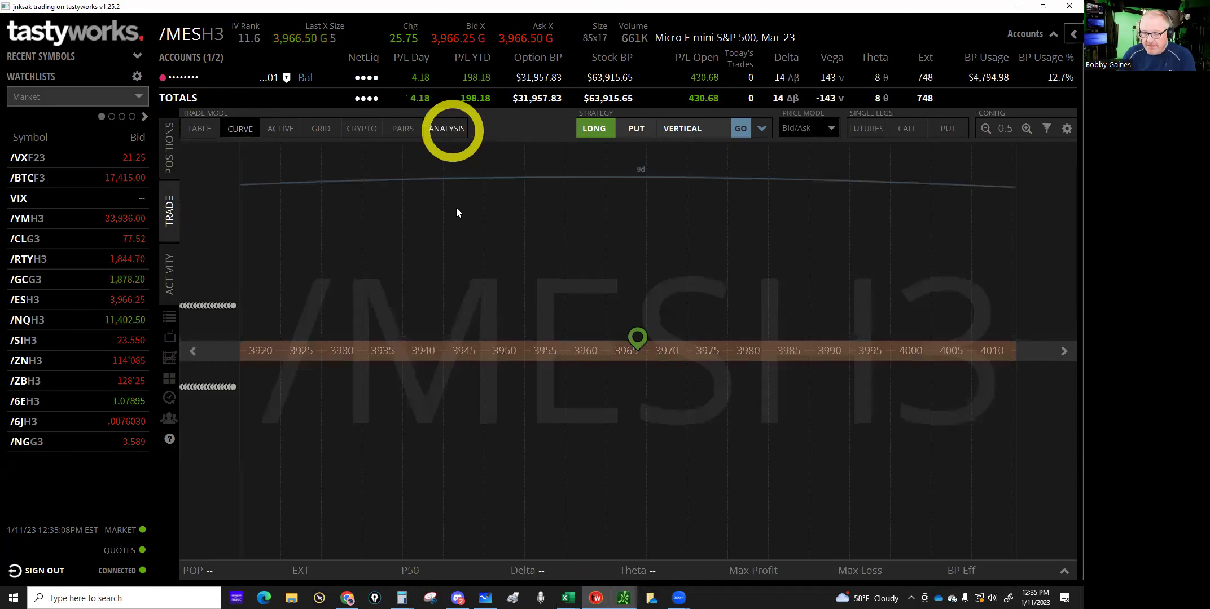
pyautogui.click(474, 287)
pyautogui.click(790, 35)
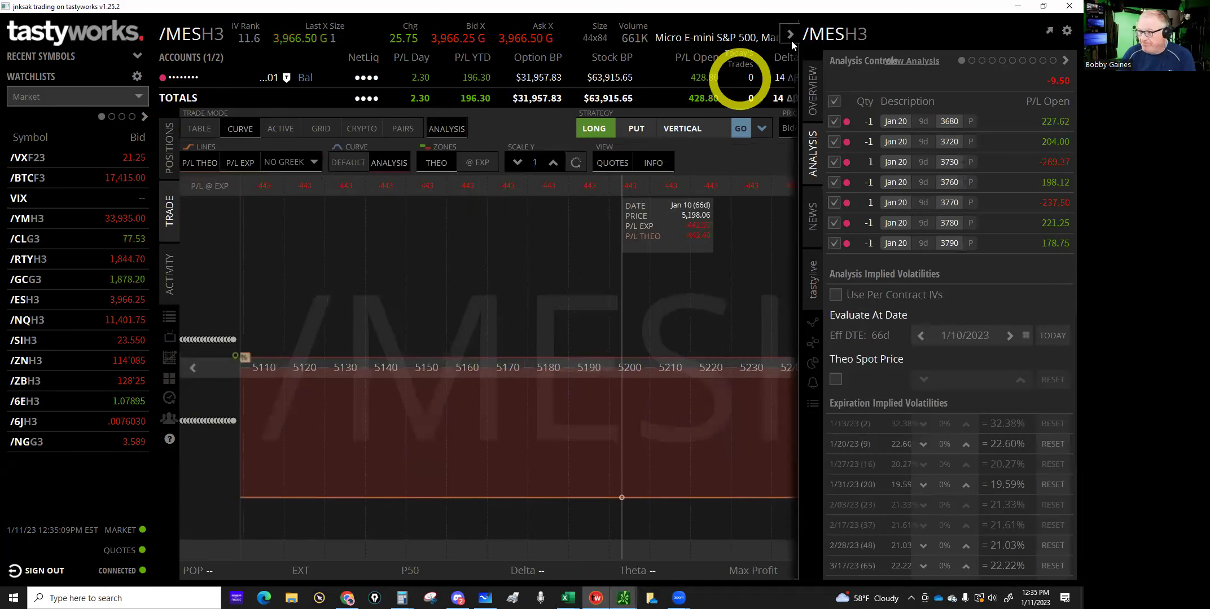
# Examine the /MESH3 profit/loss curve across prices from about 4400 down to 3100, including its put strikes and profit zone.
pyautogui.click(697, 266)
pyautogui.click(694, 272)
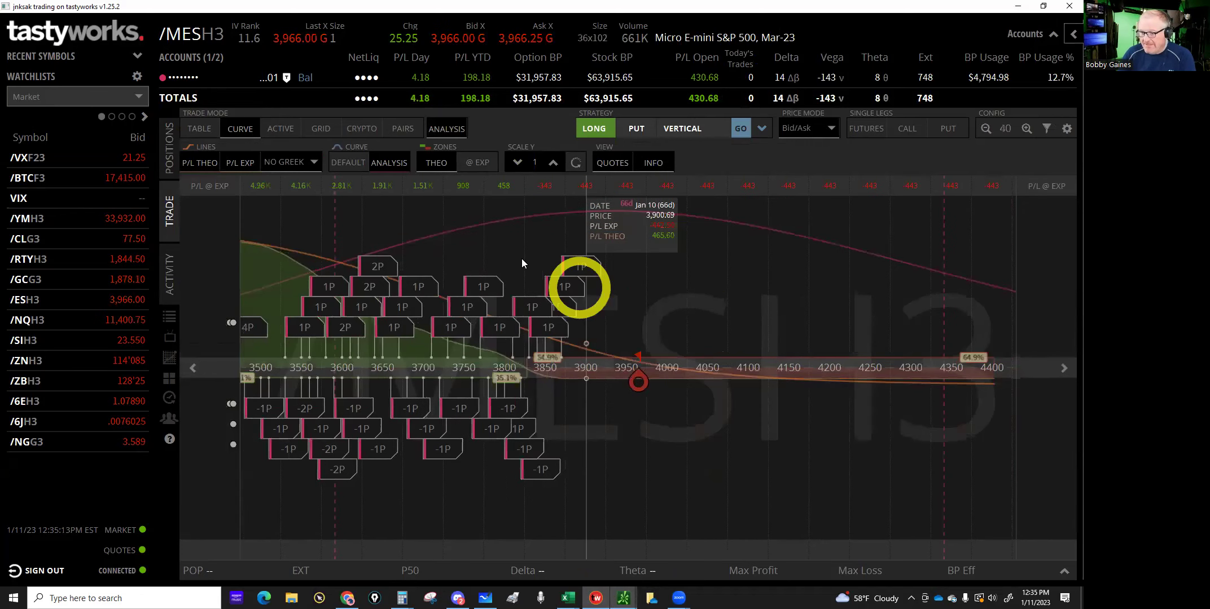
pyautogui.click(677, 252)
pyautogui.click(749, 242)
pyautogui.click(828, 237)
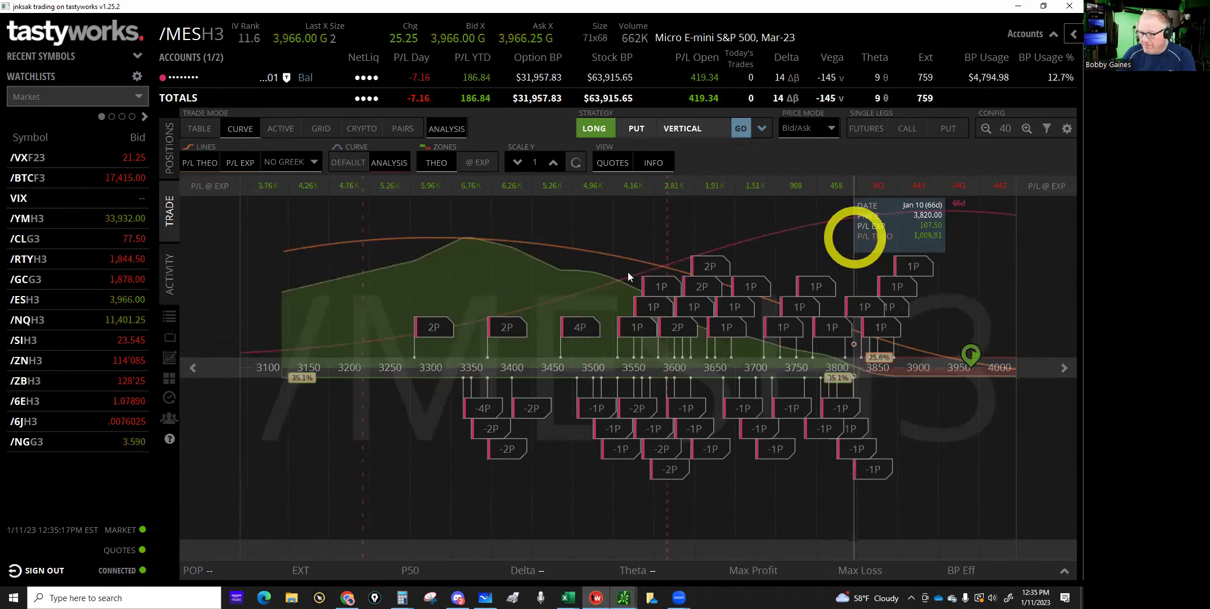
pyautogui.click(559, 272)
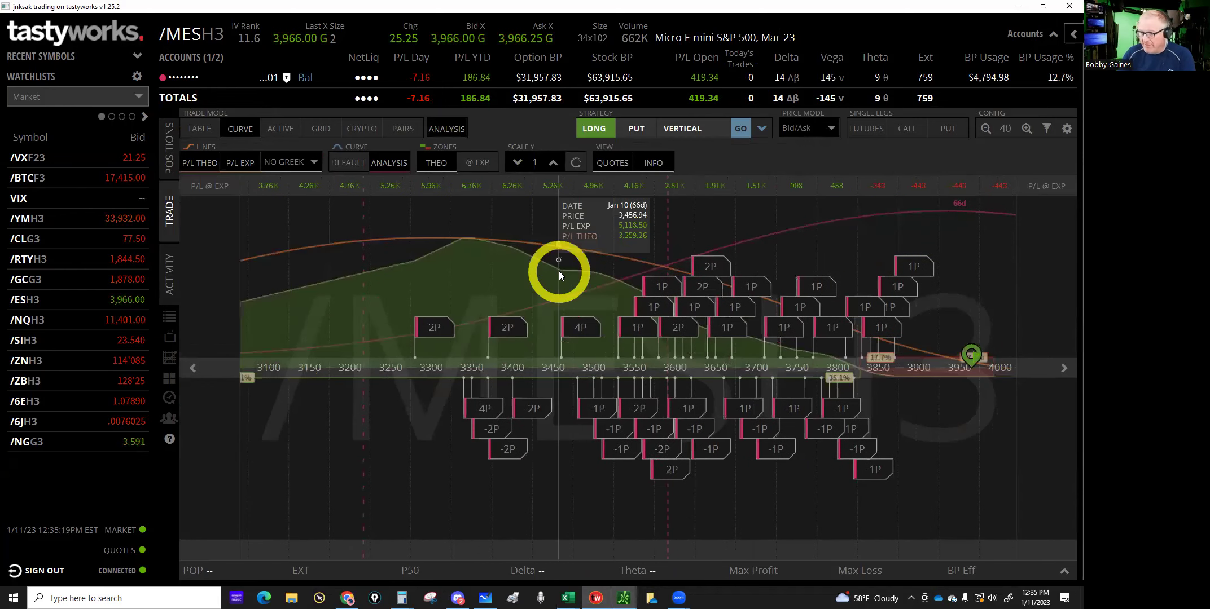
pyautogui.click(472, 258)
pyautogui.click(472, 258)
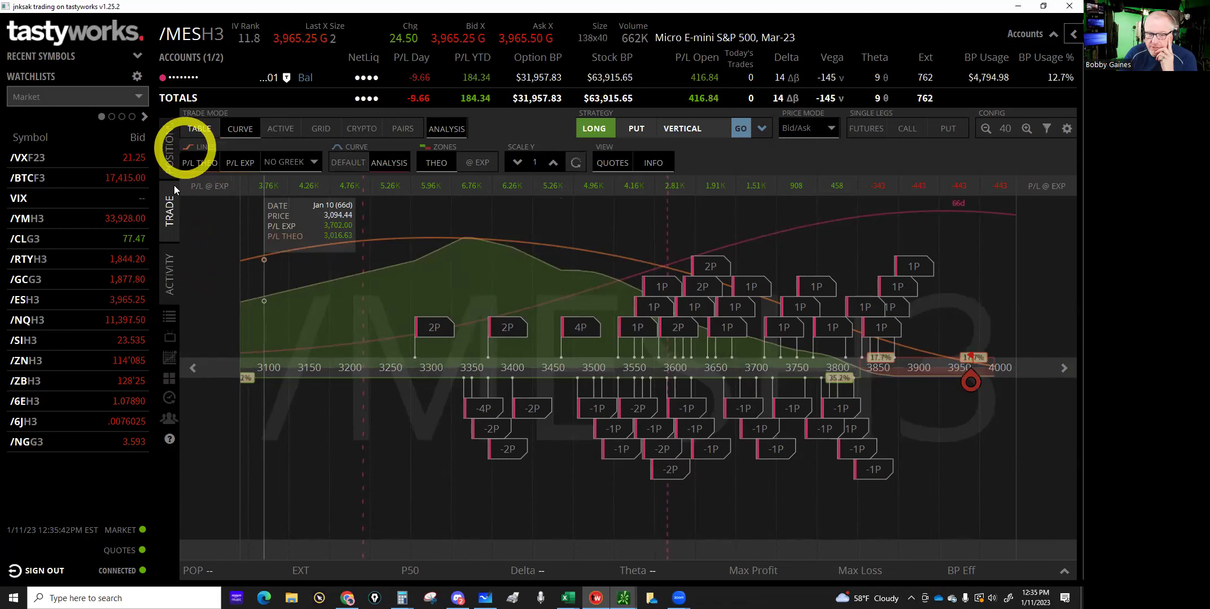
# Expand the /MESM3 position's option legs, and examine its profit/loss curve down to the lower put strikes.
pyautogui.click(167, 161)
pyautogui.click(213, 188)
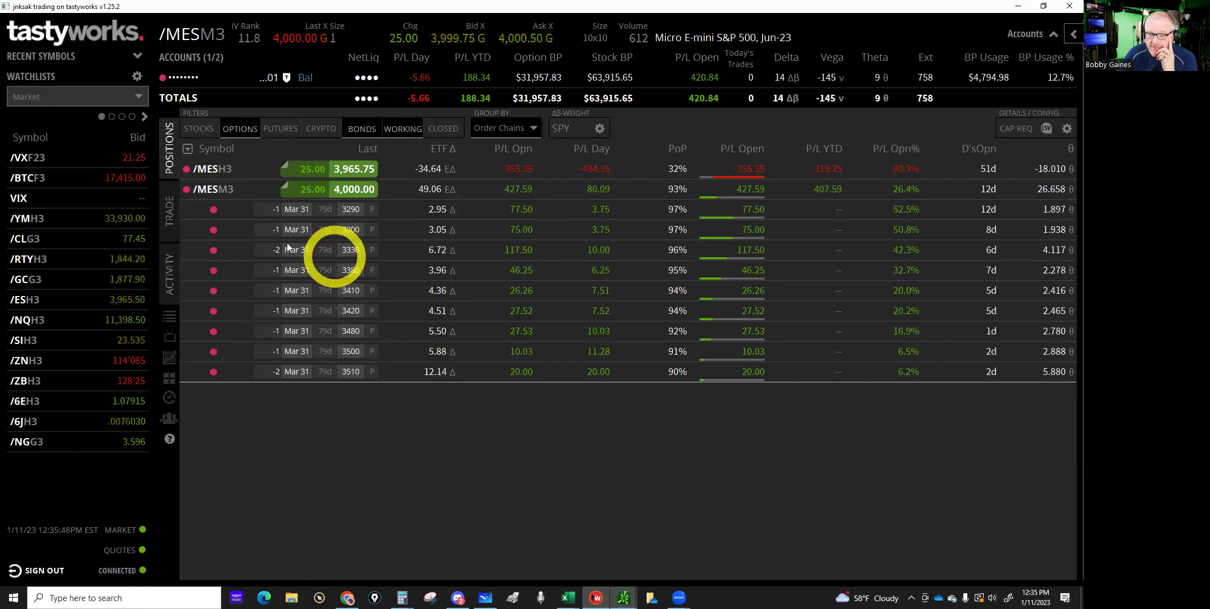
pyautogui.click(174, 211)
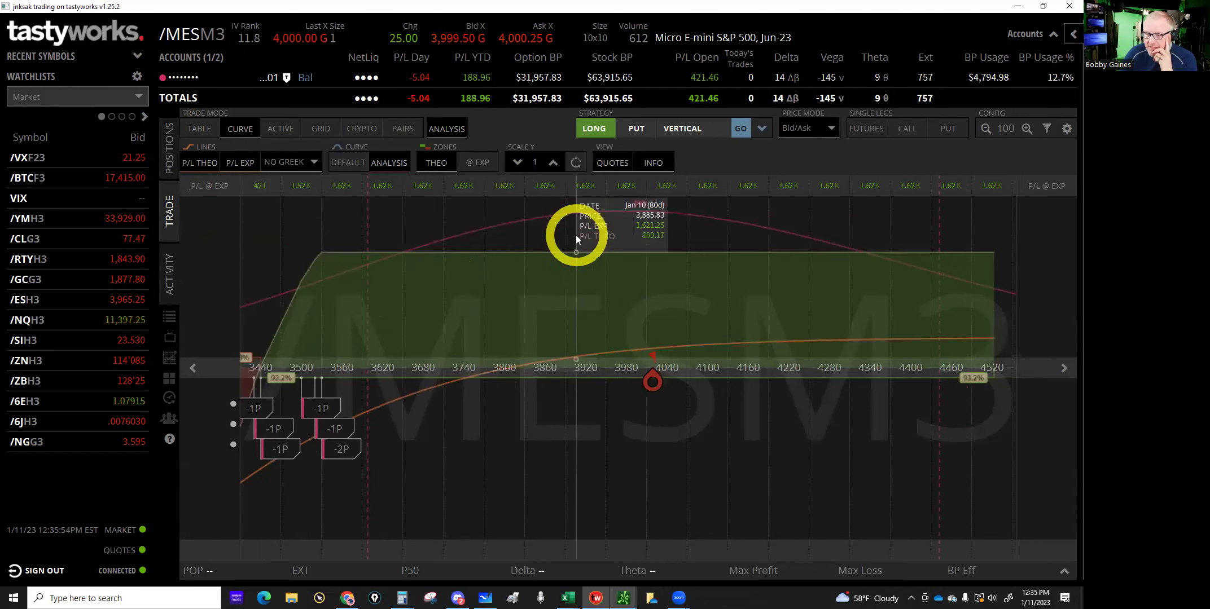
pyautogui.moveTo(633, 227); pyautogui.dragTo(656, 233)
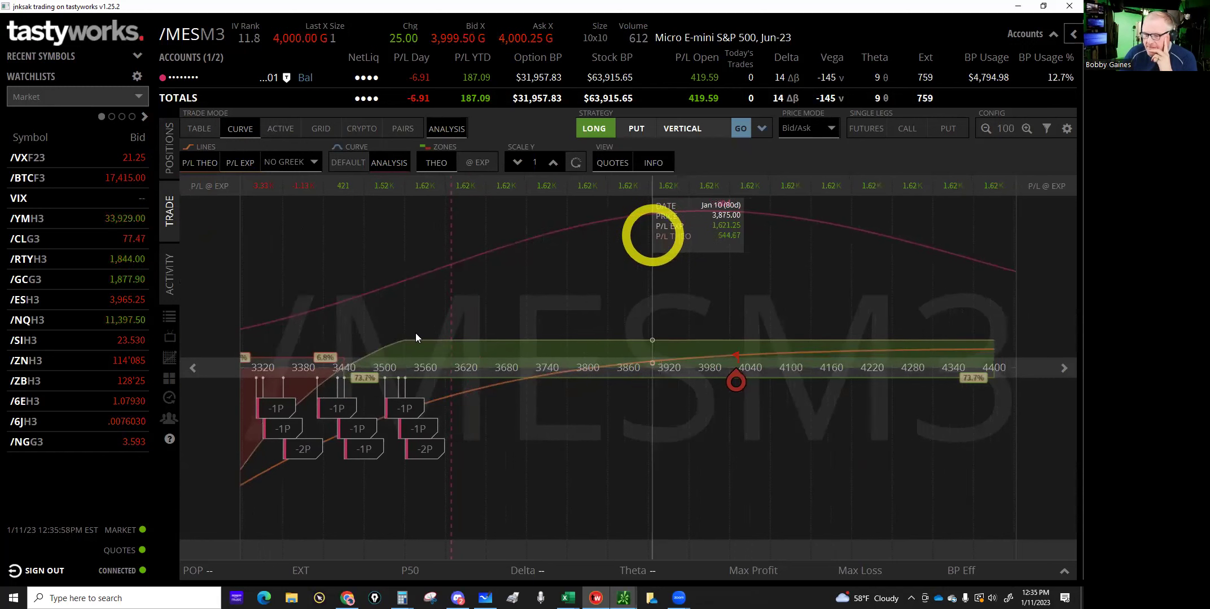
pyautogui.click(377, 359)
pyautogui.click(326, 348)
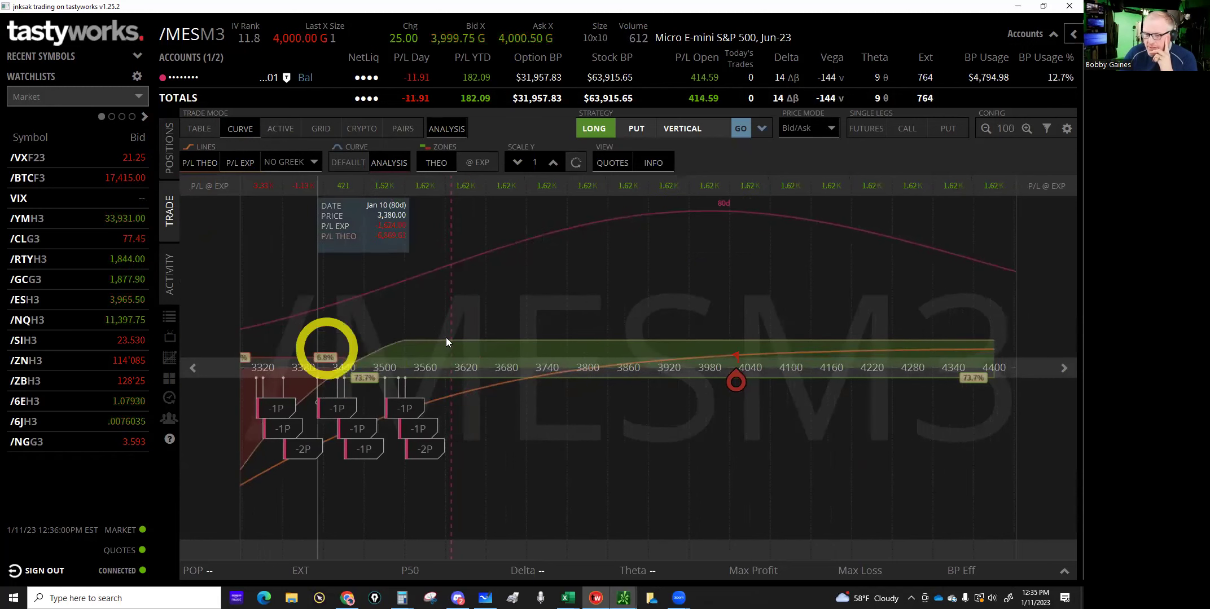
pyautogui.click(417, 341)
pyautogui.click(401, 347)
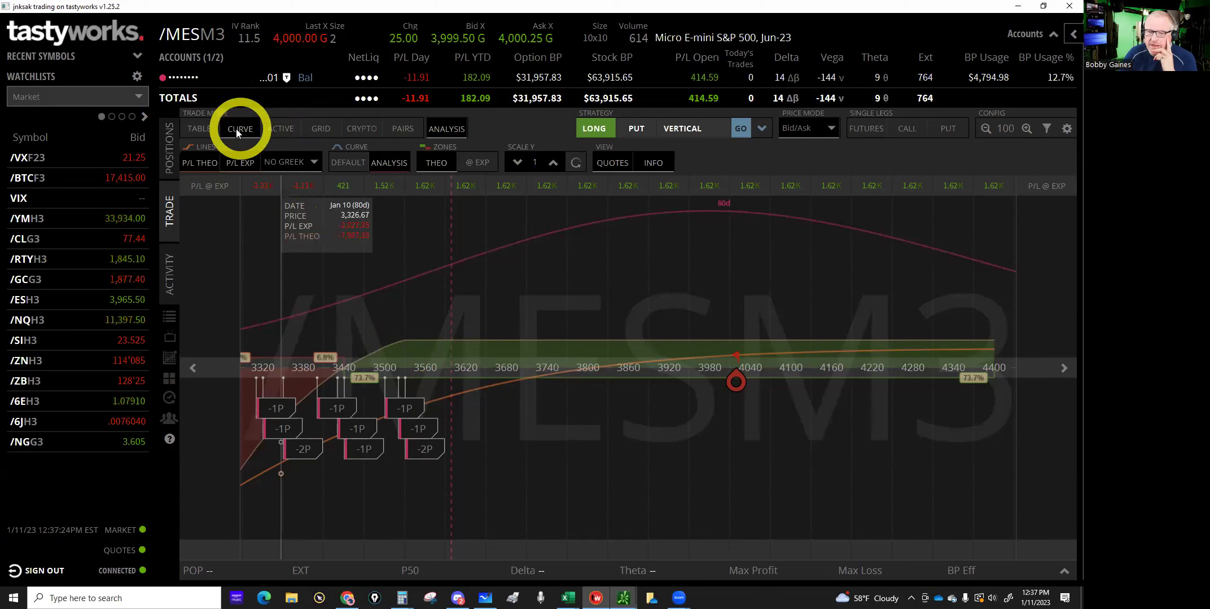
# Return to the positions list and review the available Position Detail columns in the account settings.
pyautogui.click(171, 161)
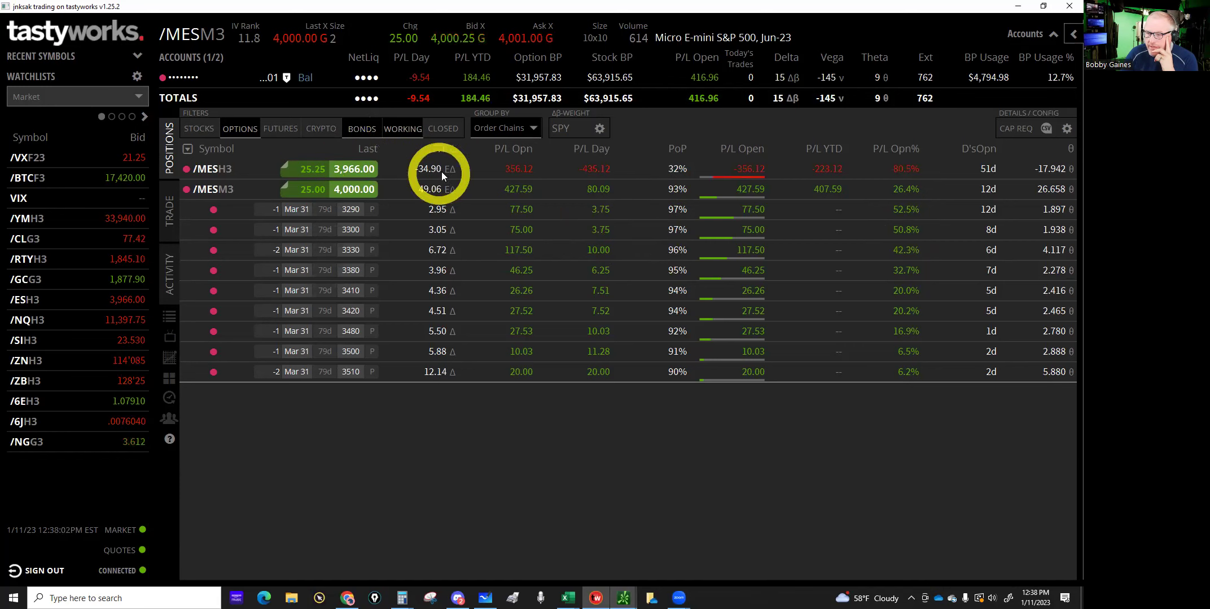
pyautogui.click(1070, 36)
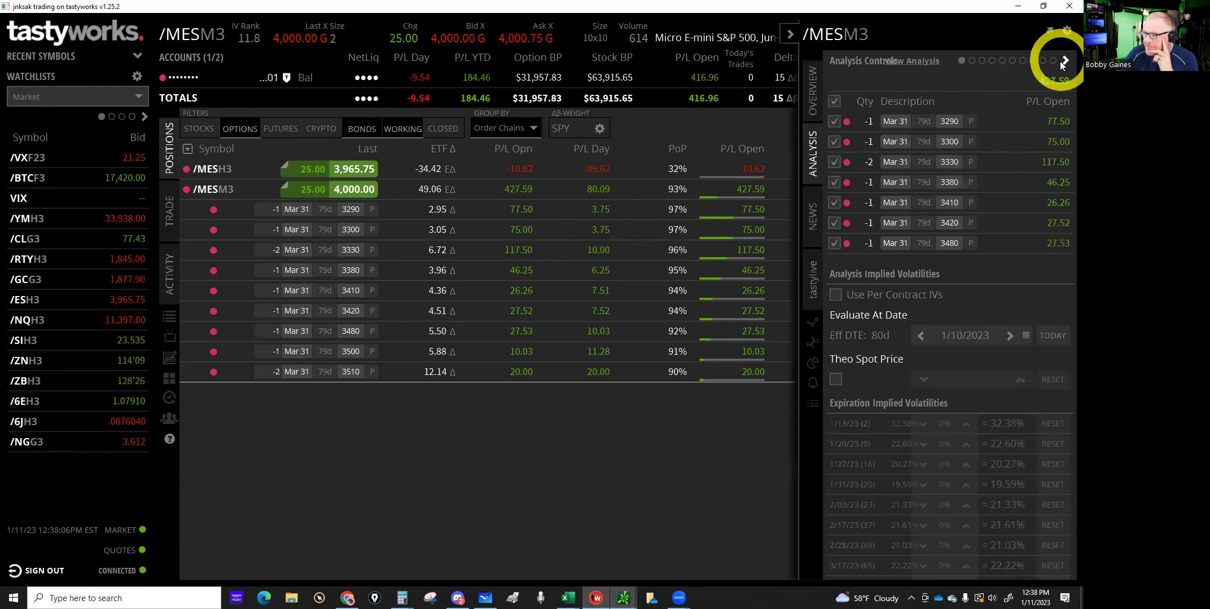
pyautogui.click(1066, 37)
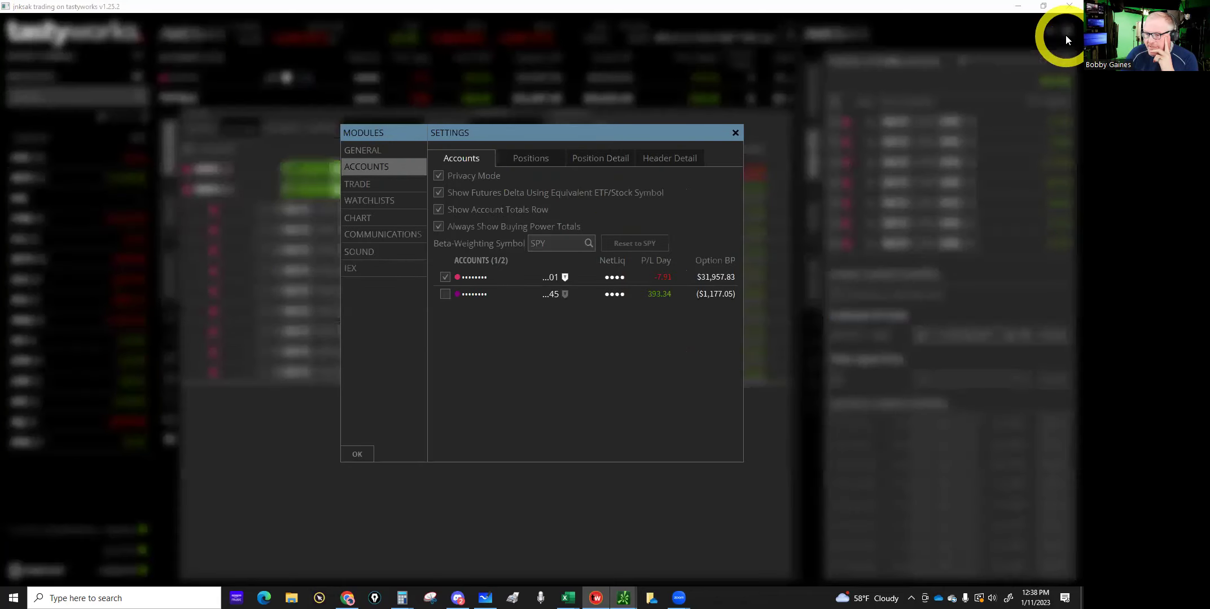
pyautogui.click(605, 159)
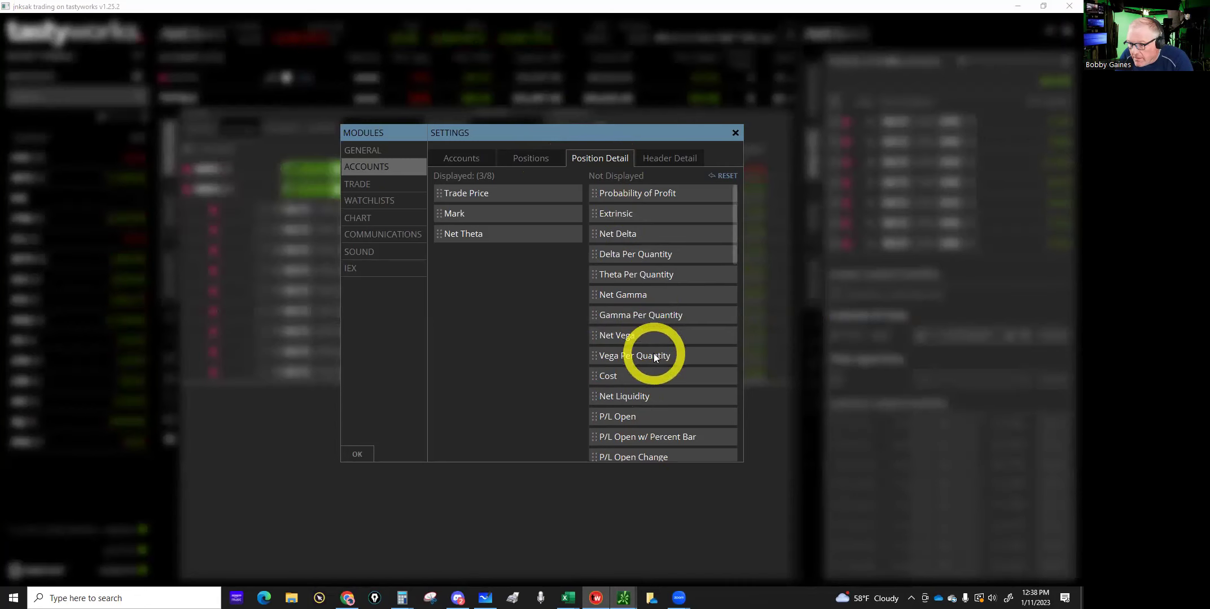
pyautogui.scroll(-1, 653, 353)
pyautogui.scroll(-1, 653, 354)
pyautogui.scroll(-3, 652, 353)
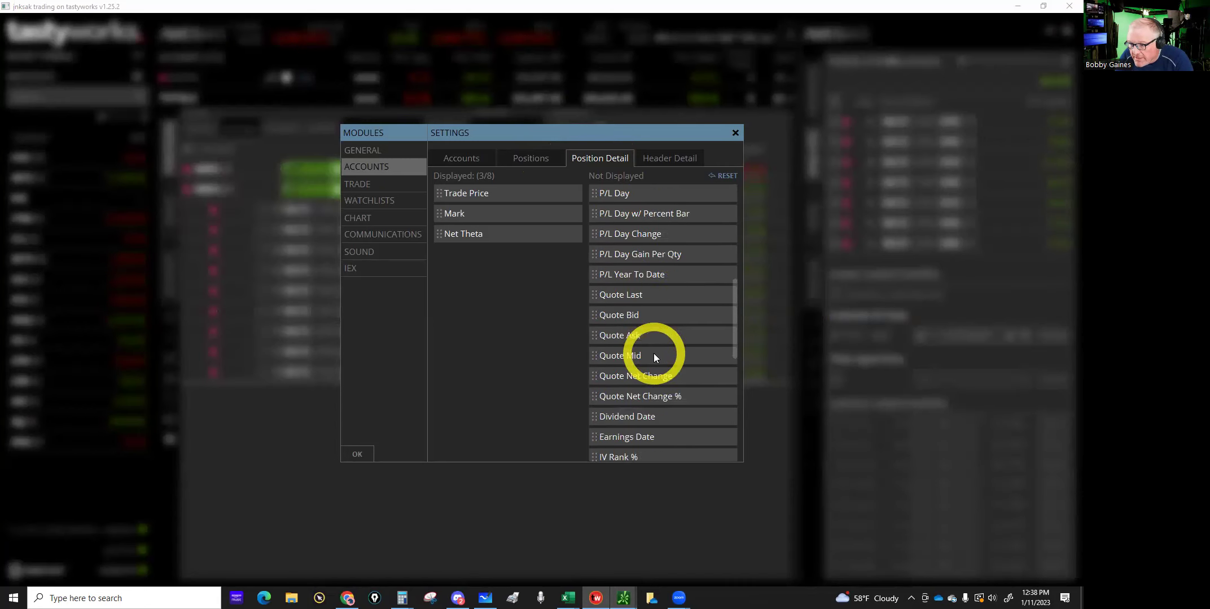
pyautogui.scroll(-6, 653, 353)
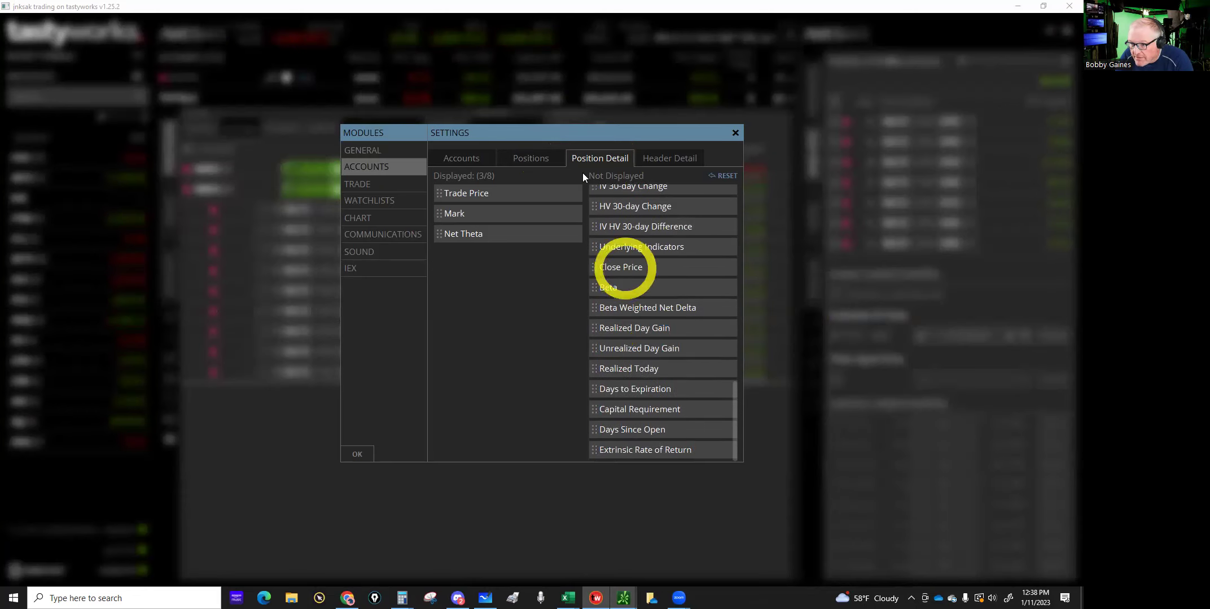
# Review the displayed and available Positions columns in the account settings, and return to the full positions list.
pyautogui.click(534, 159)
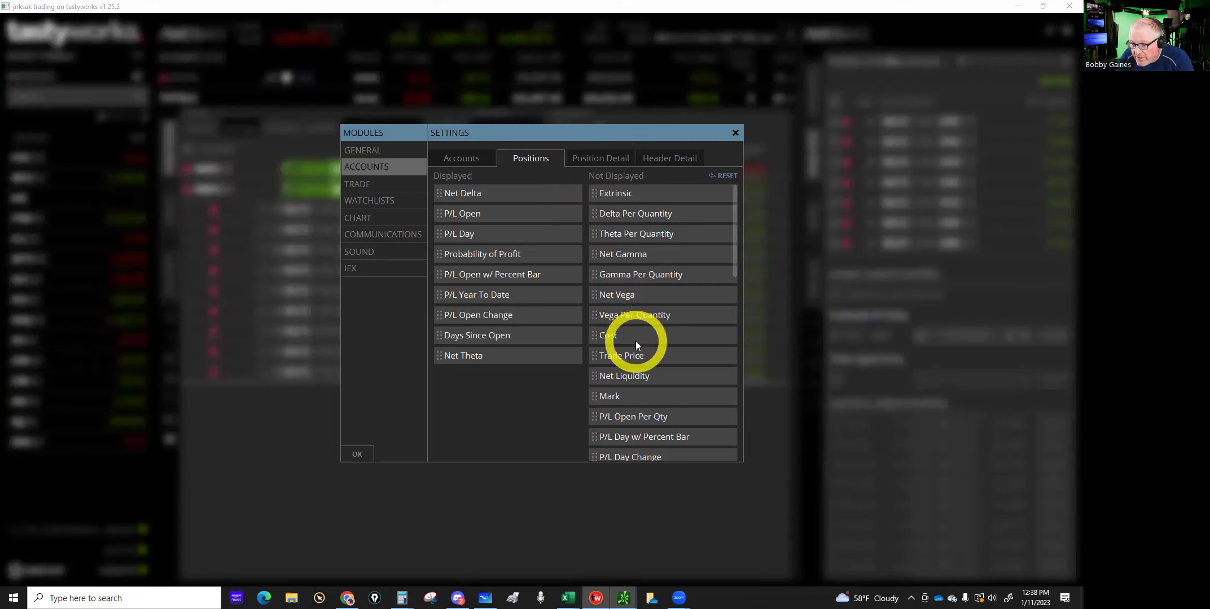
pyautogui.scroll(-1, 635, 346)
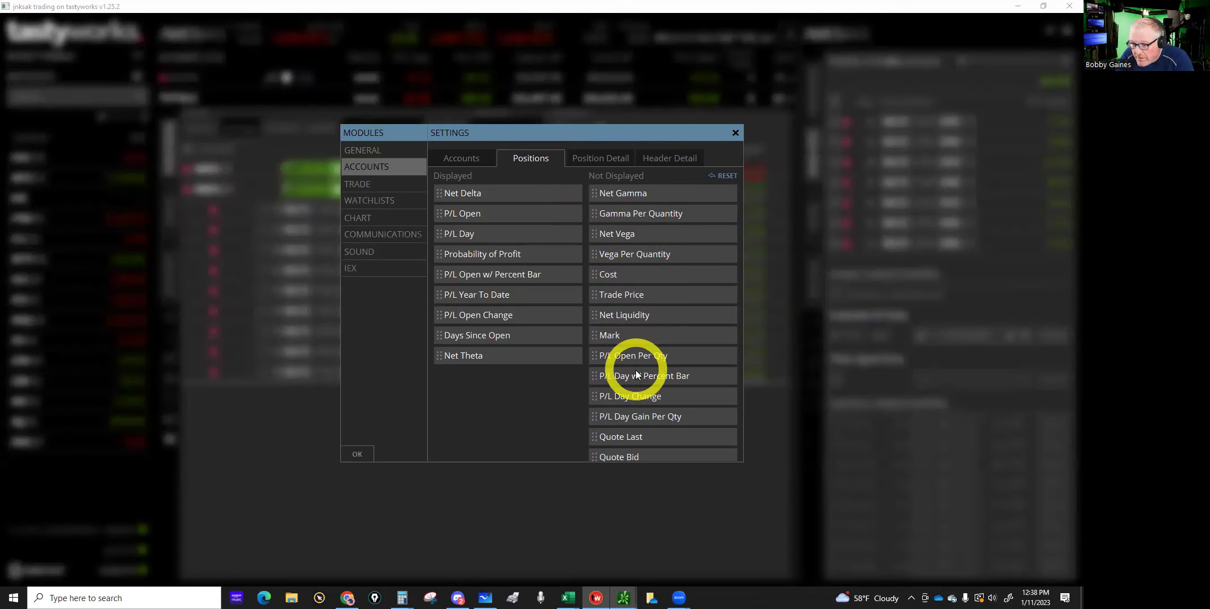
pyautogui.scroll(-3, 636, 376)
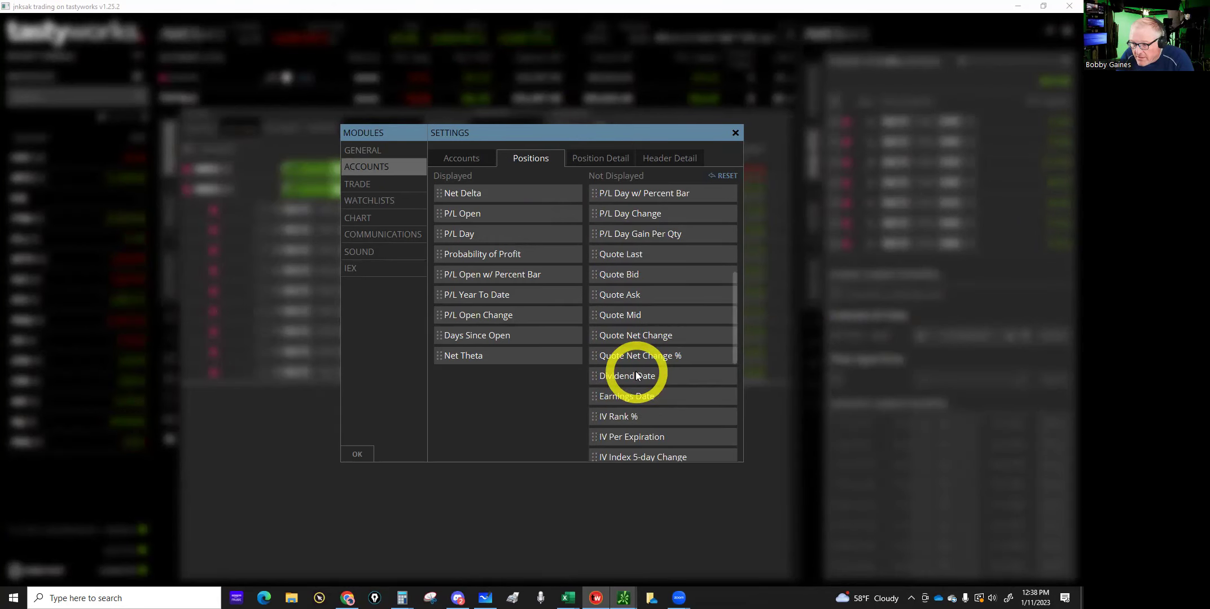
pyautogui.scroll(-2, 636, 376)
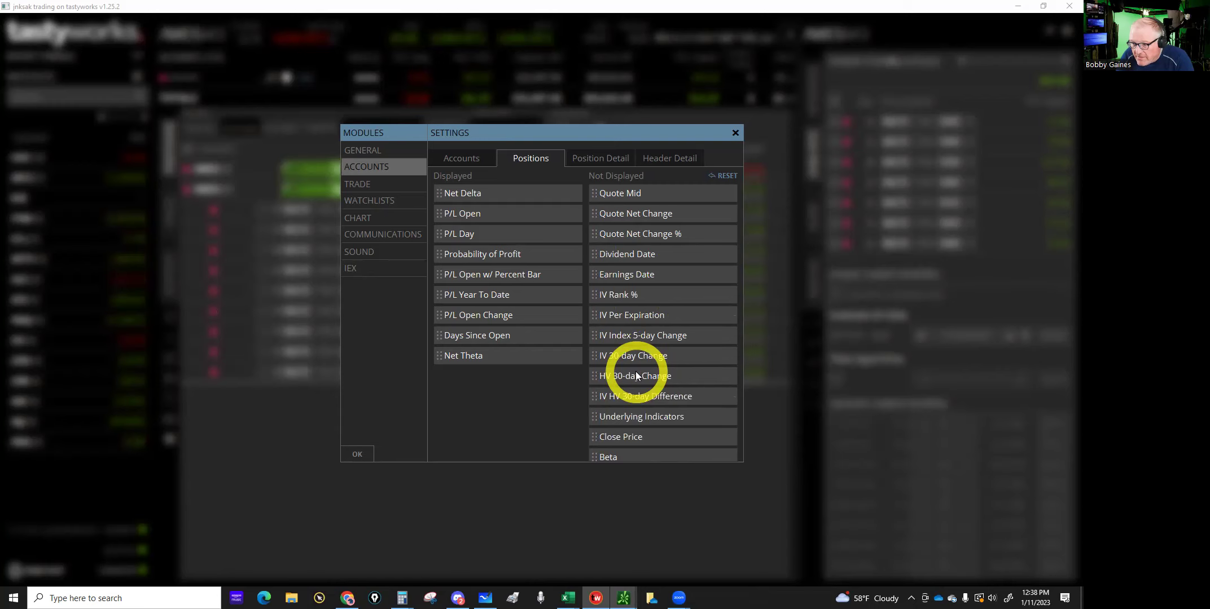
pyautogui.scroll(-2, 636, 376)
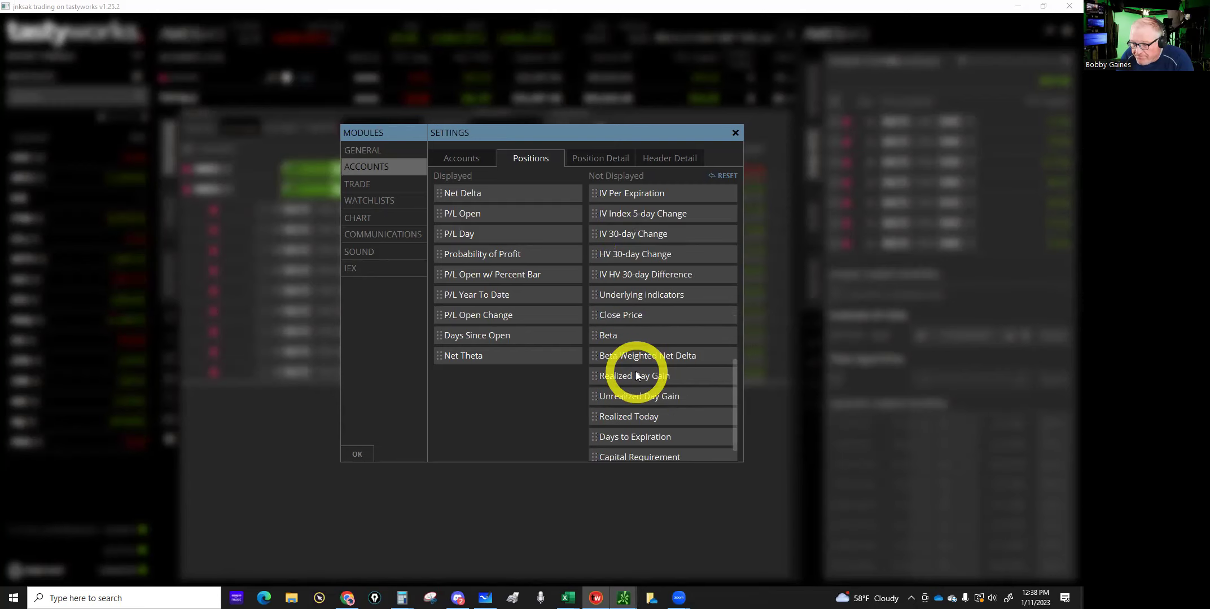
pyautogui.scroll(-1, 636, 376)
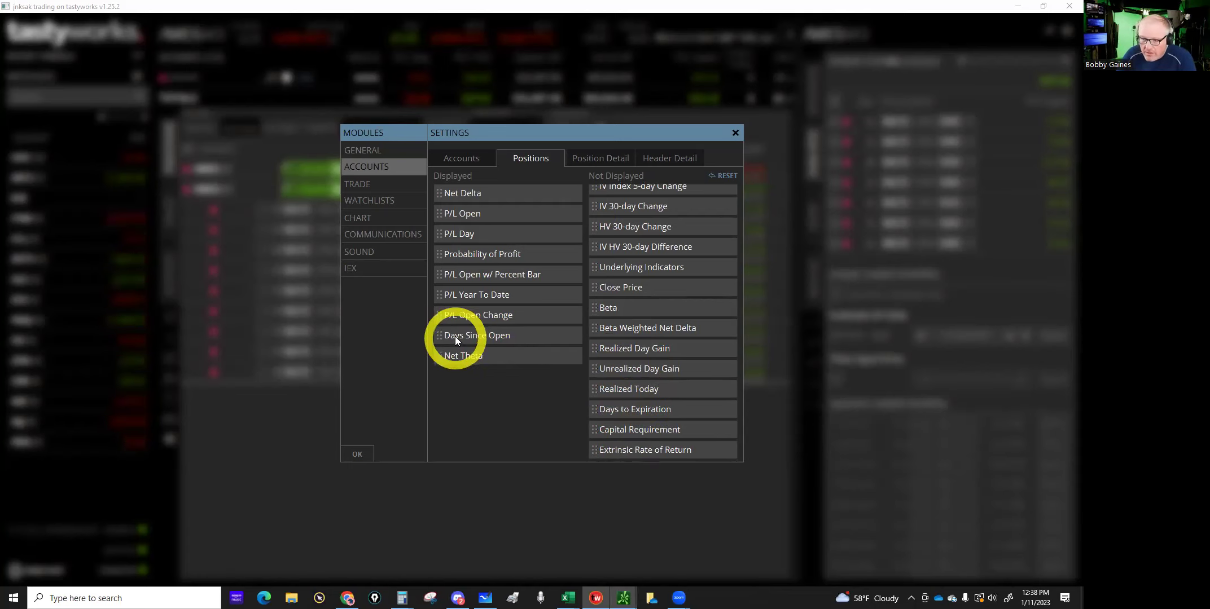
pyautogui.click(357, 456)
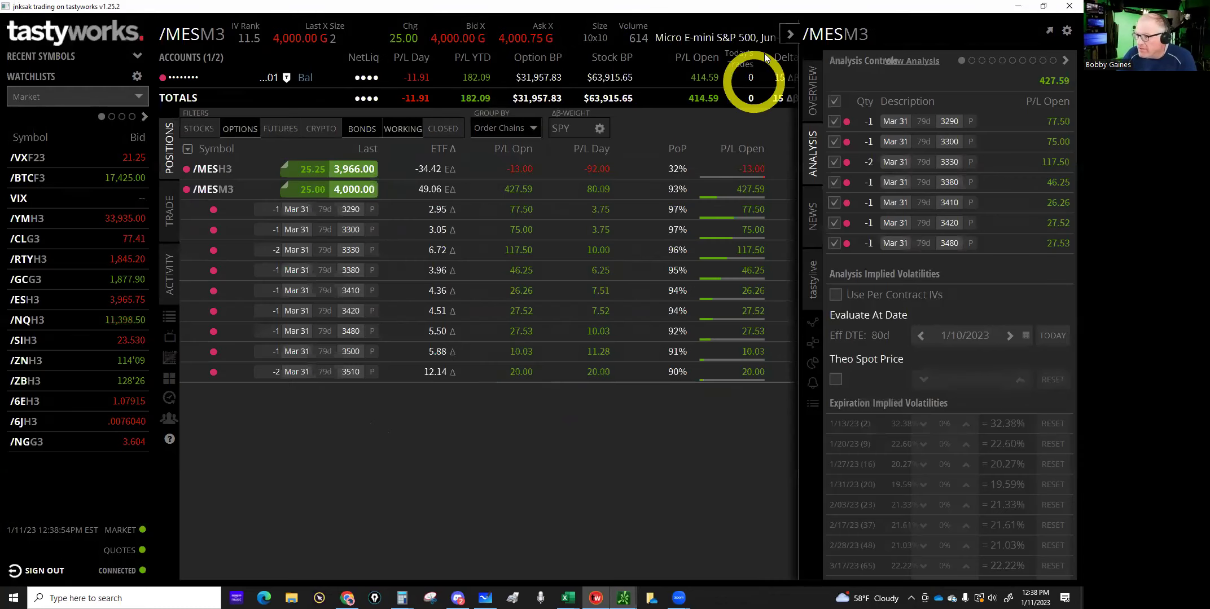
pyautogui.click(790, 34)
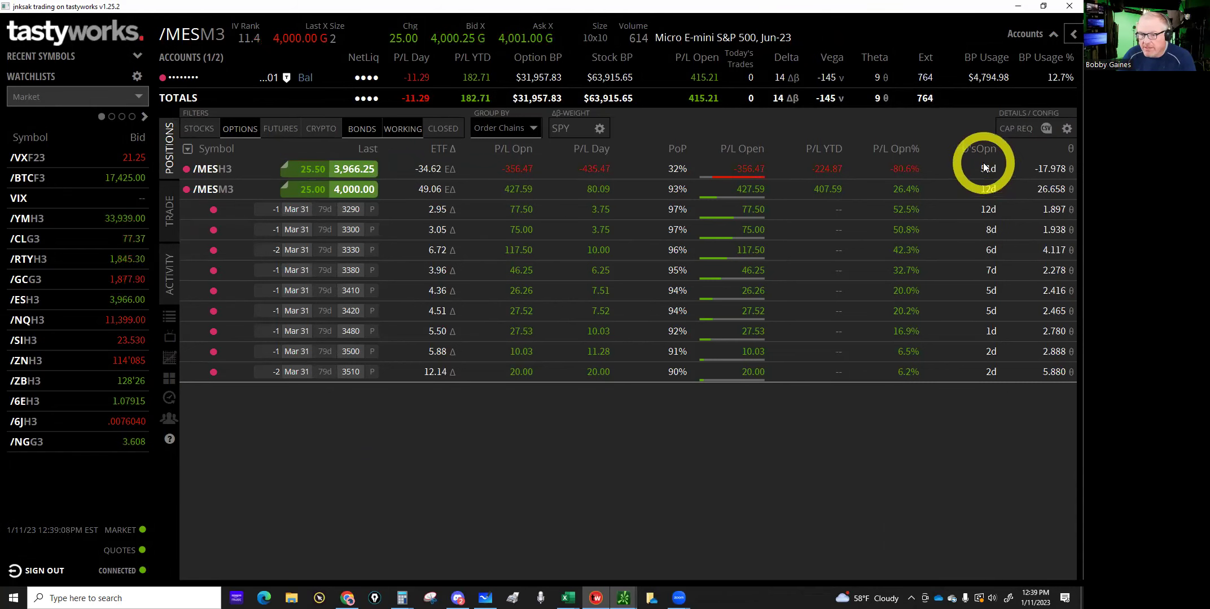
# Move Days Since Open above Net Delta as the first displayed column of the positions list.
pyautogui.click(1066, 130)
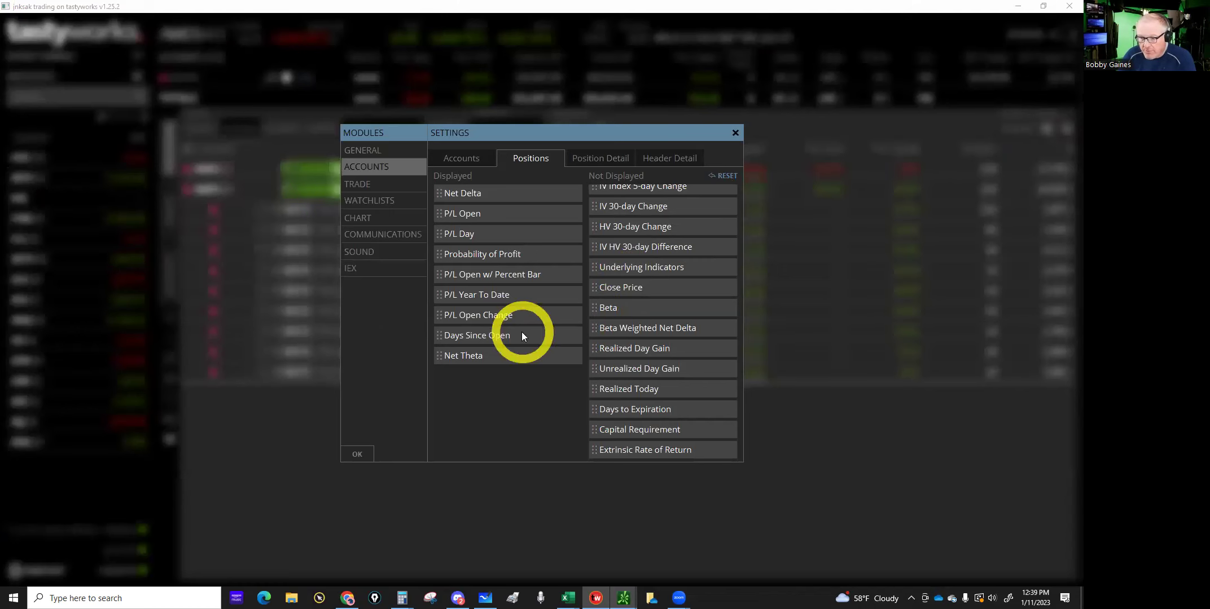
pyautogui.moveTo(517, 337); pyautogui.dragTo(505, 255)
pyautogui.moveTo(486, 210); pyautogui.dragTo(456, 203)
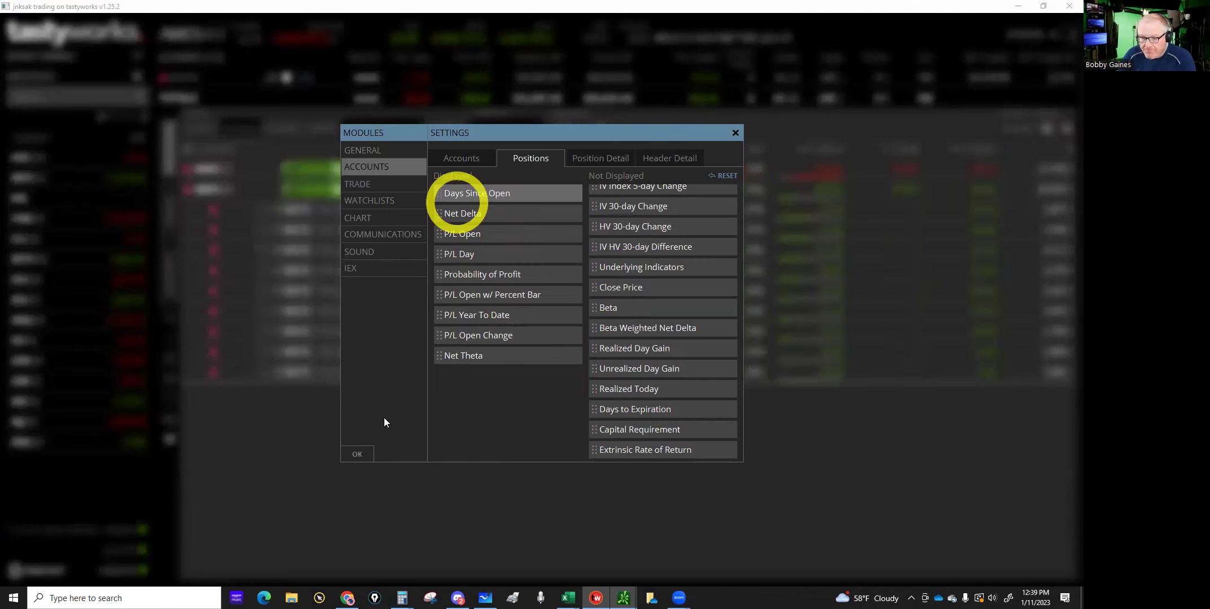
pyautogui.click(357, 454)
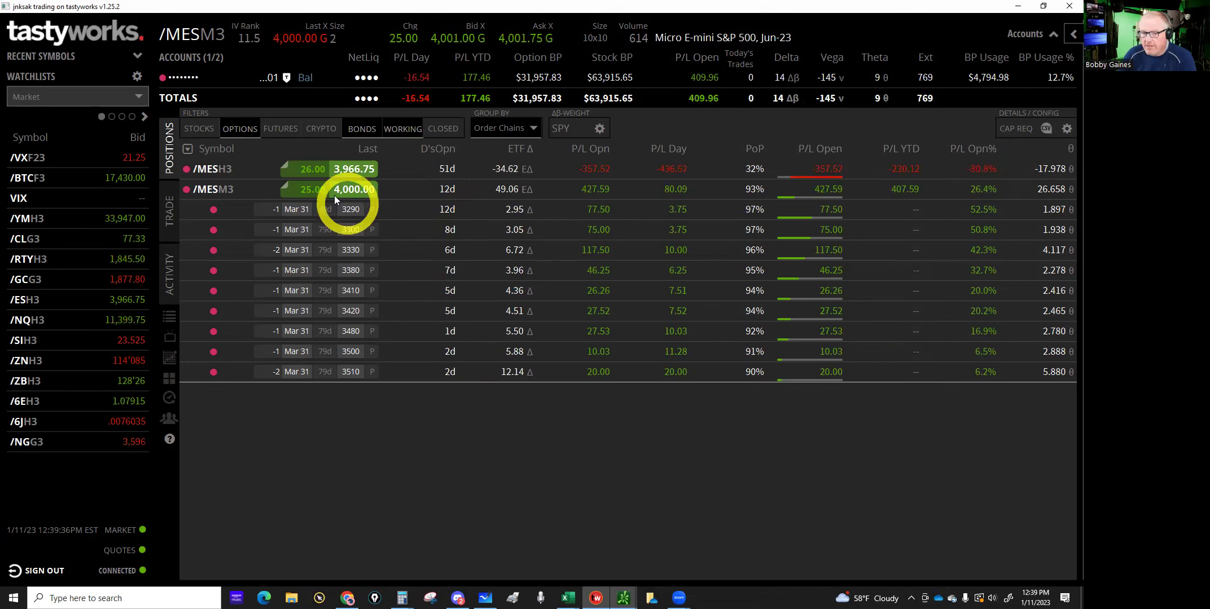
# Collapse the /MESM3 position's option legs and display its profit/loss curve again.
pyautogui.click(203, 189)
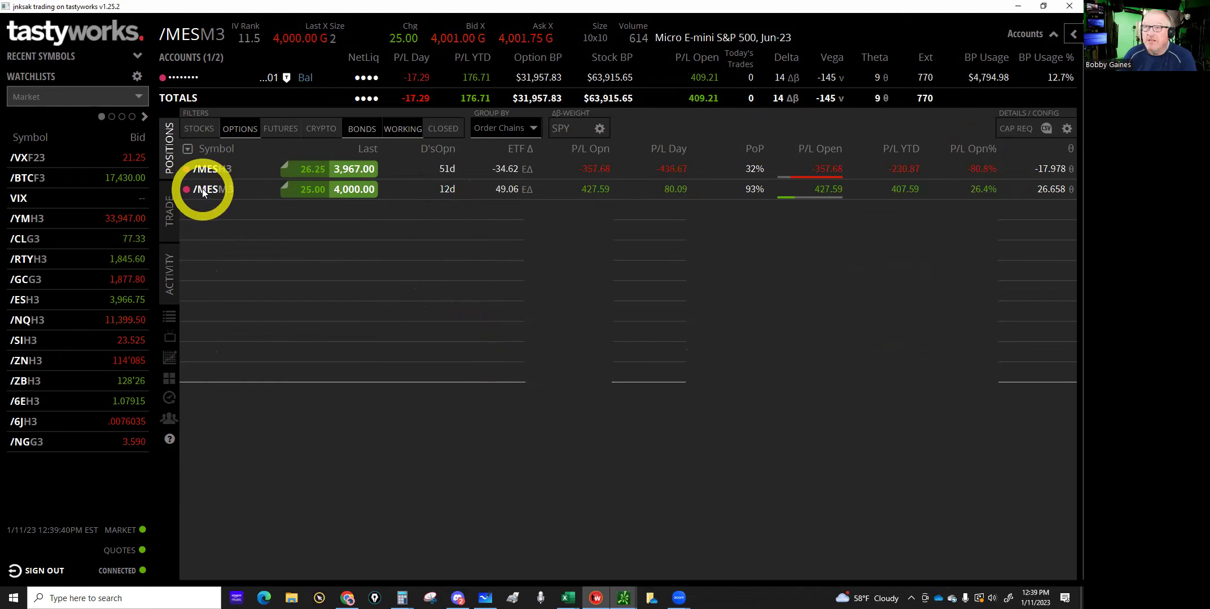
pyautogui.click(169, 212)
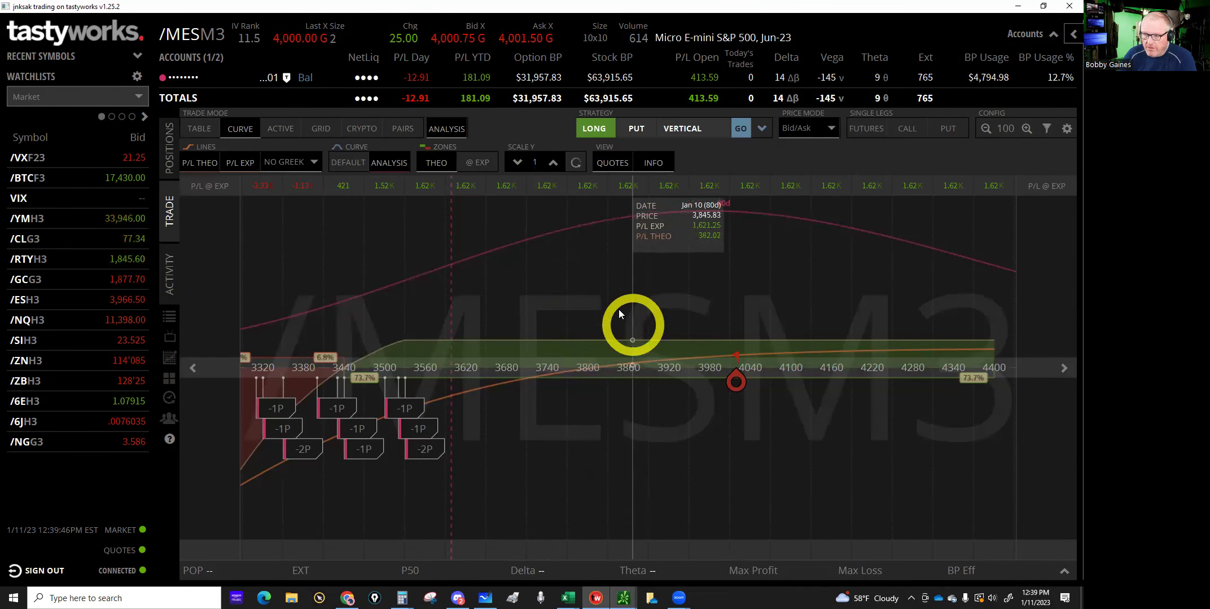
pyautogui.moveTo(567, 596)
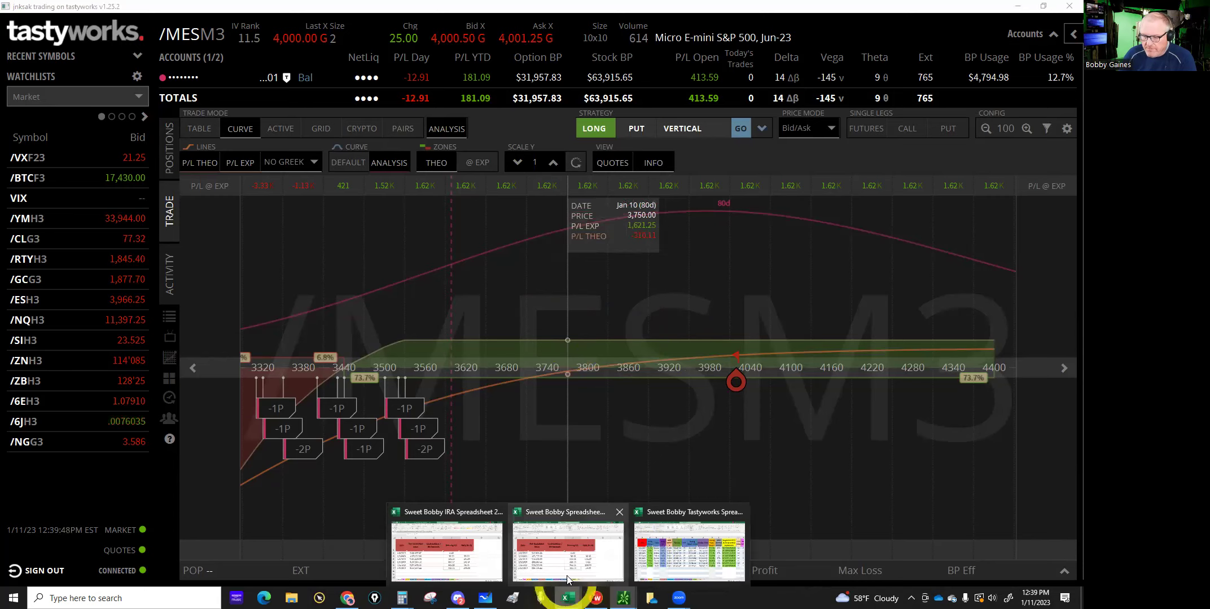
# Switch to the Tastyworks spreadsheet and review the 1/11/2023 row from SPY β Deltas through Buying Power on the Greeks & Ratios sheet.
pyautogui.click(673, 562)
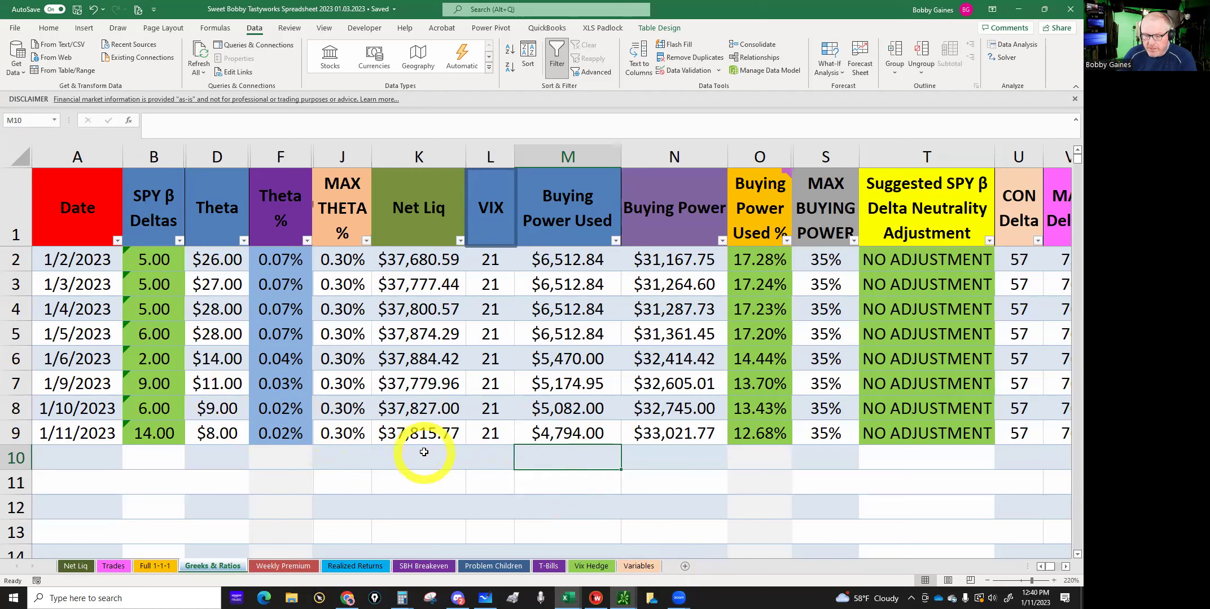
pyautogui.click(269, 436)
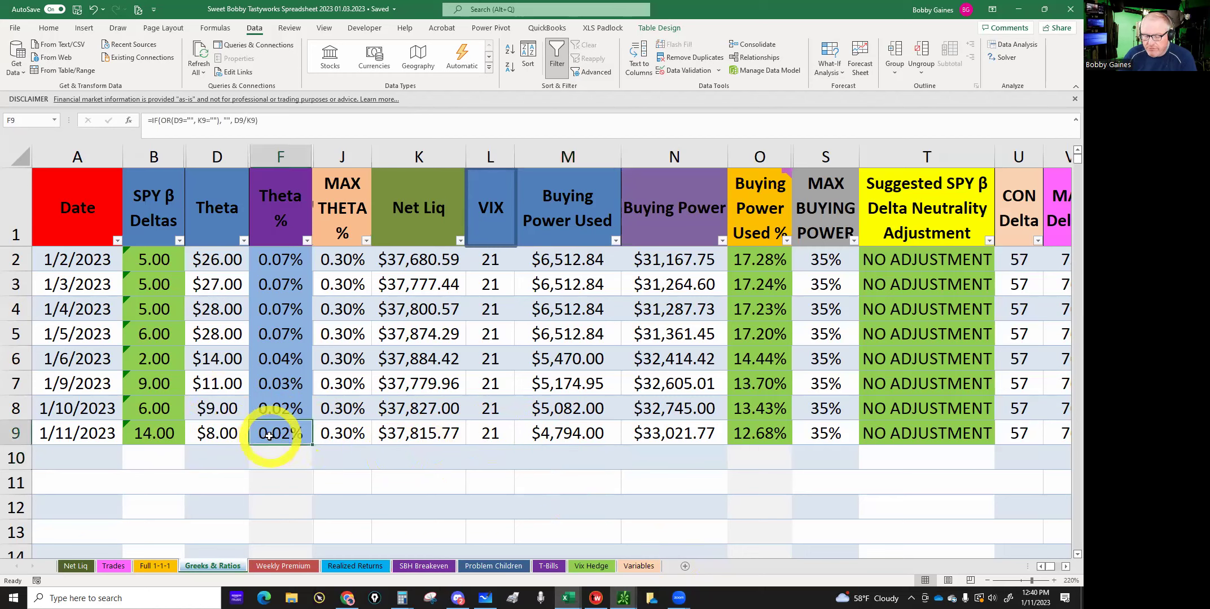
pyautogui.click(159, 435)
pyautogui.click(267, 433)
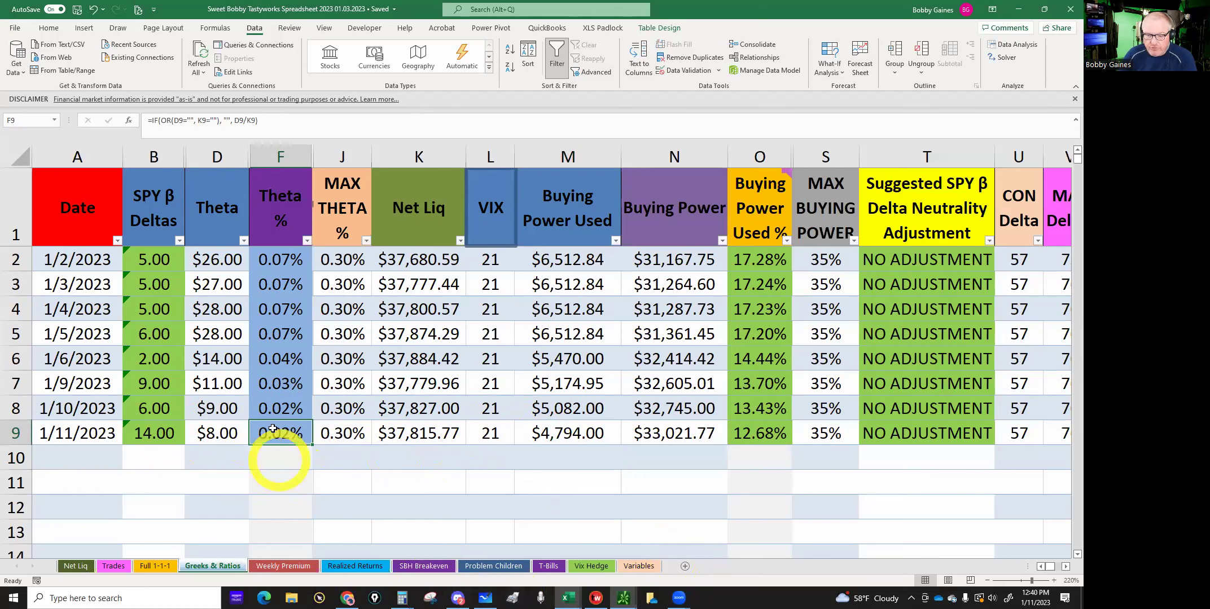
pyautogui.click(219, 432)
pyautogui.click(160, 431)
pyautogui.click(217, 433)
pyautogui.click(270, 433)
pyautogui.click(324, 434)
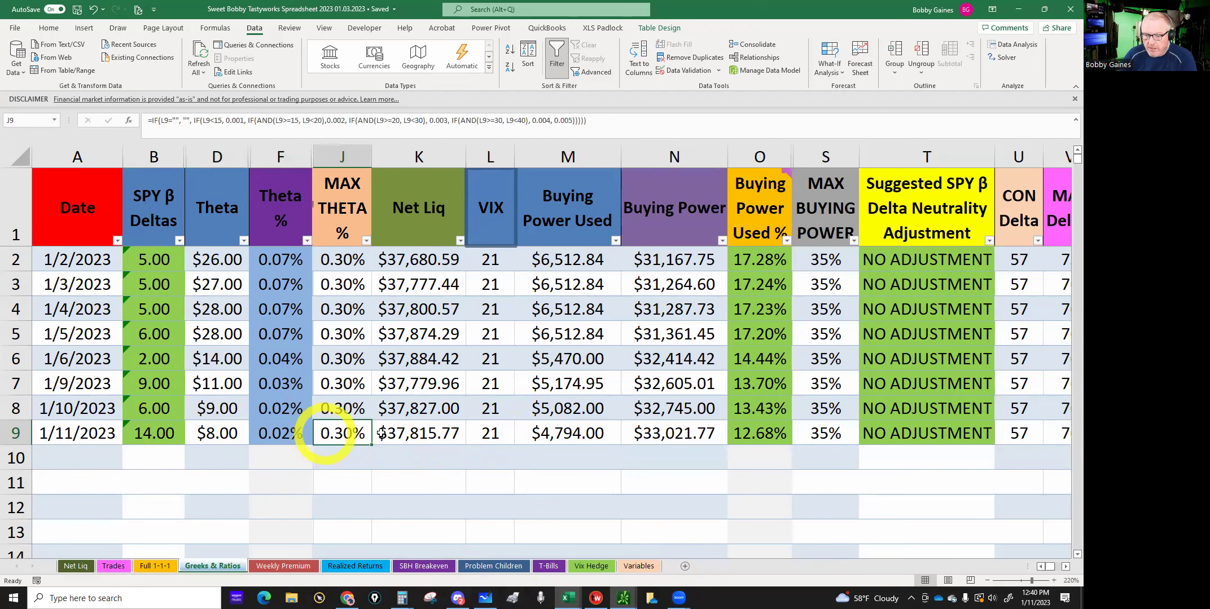
pyautogui.click(407, 434)
pyautogui.click(487, 435)
pyautogui.click(537, 435)
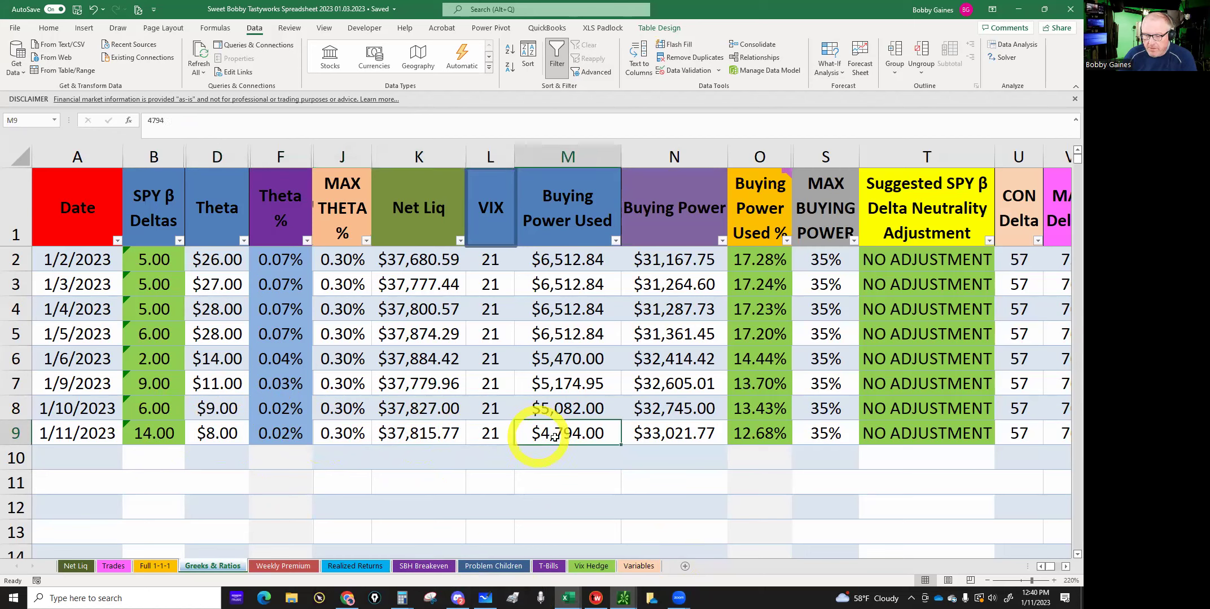
pyautogui.click(647, 436)
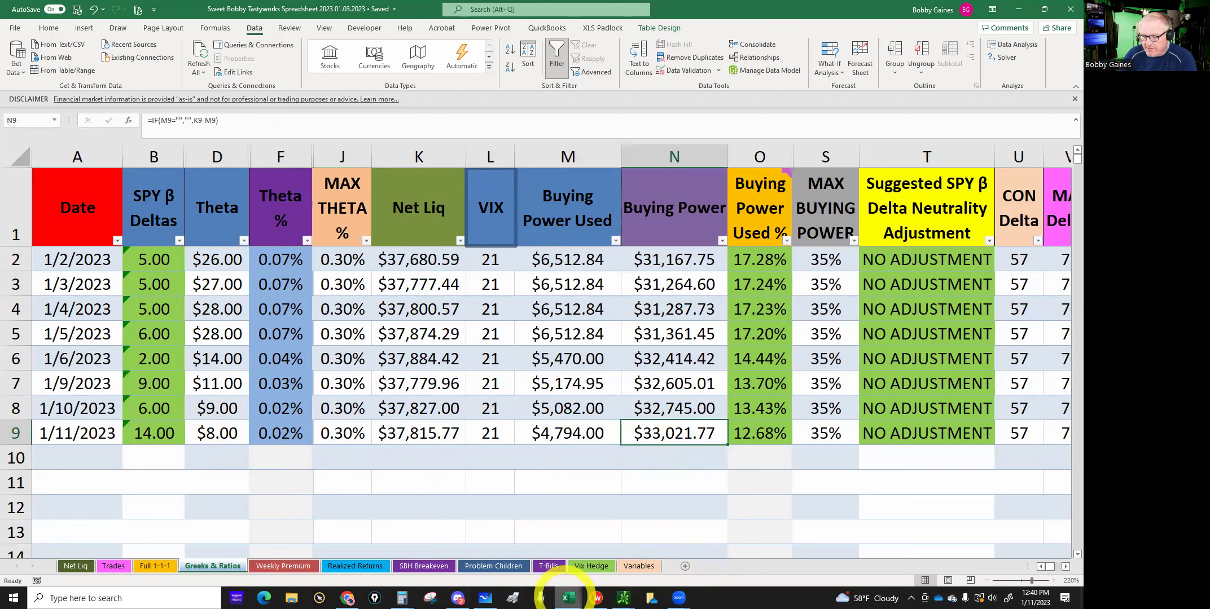
# Return to tastyworks and set up a 50-point long put vertical, buying 3990 and selling 3940, in the Mar 17, 2023 option chain.
pyautogui.click(566, 597)
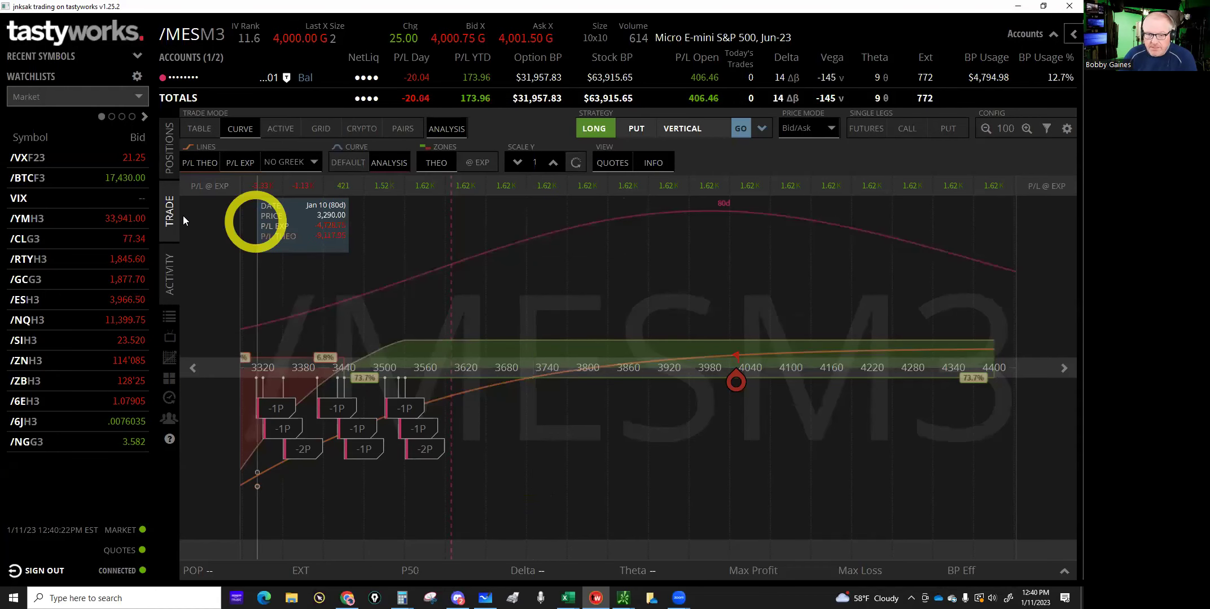
pyautogui.click(198, 128)
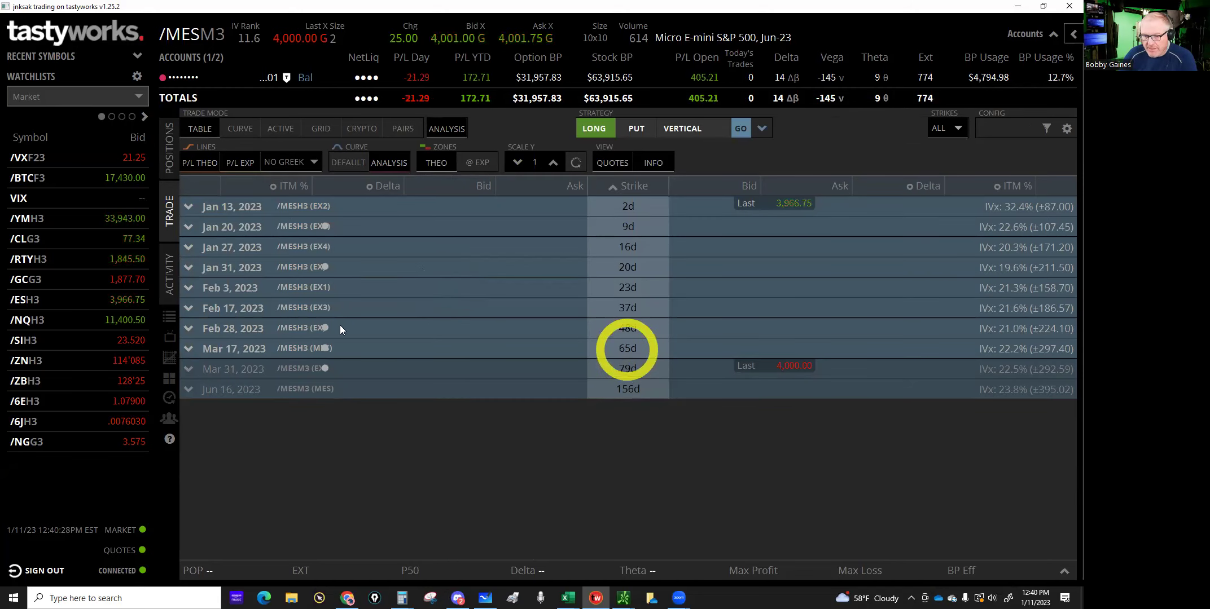
pyautogui.click(231, 350)
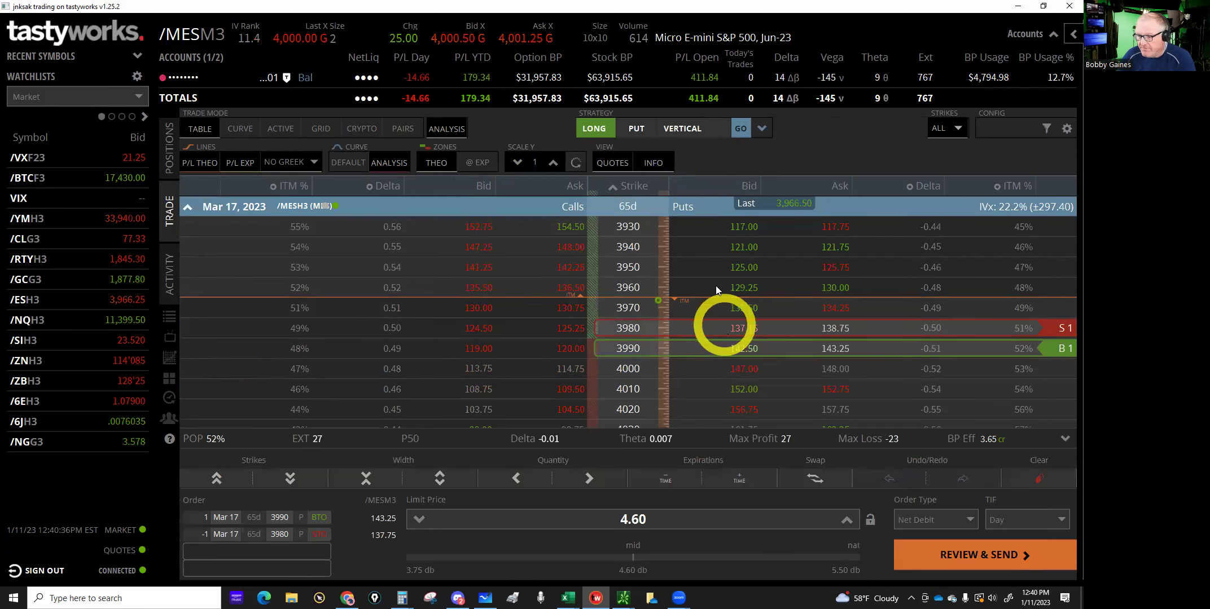
pyautogui.moveTo(713, 263); pyautogui.dragTo(709, 240)
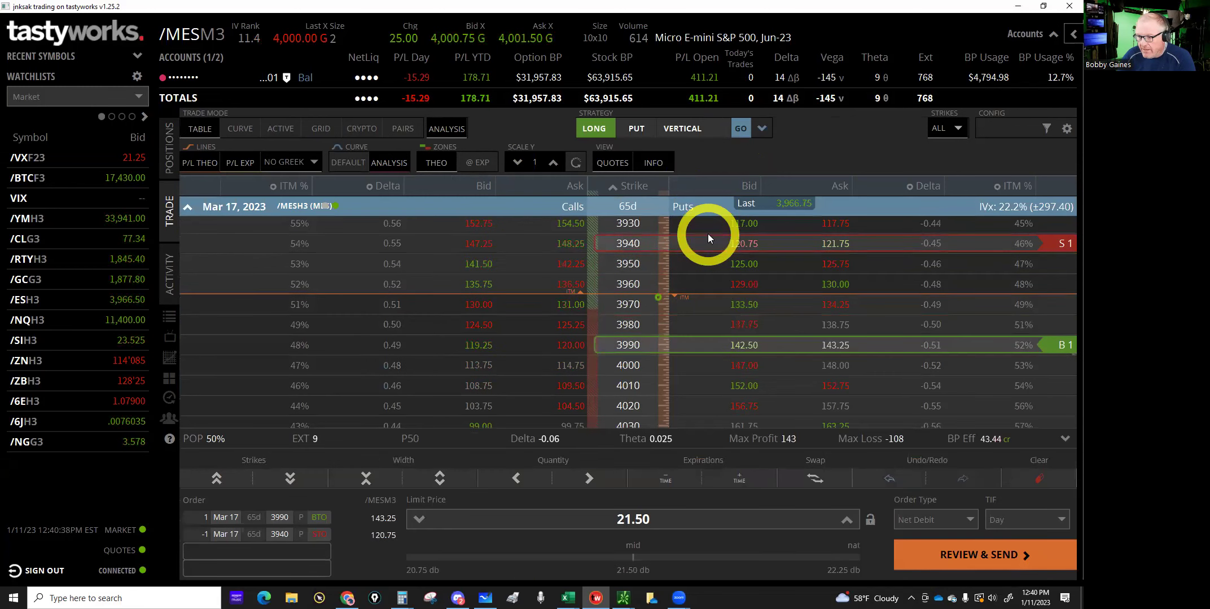
# Shift the Mar 17 put vertical down to buy the 3730 put and sell the 3680 put.
pyautogui.click(216, 480)
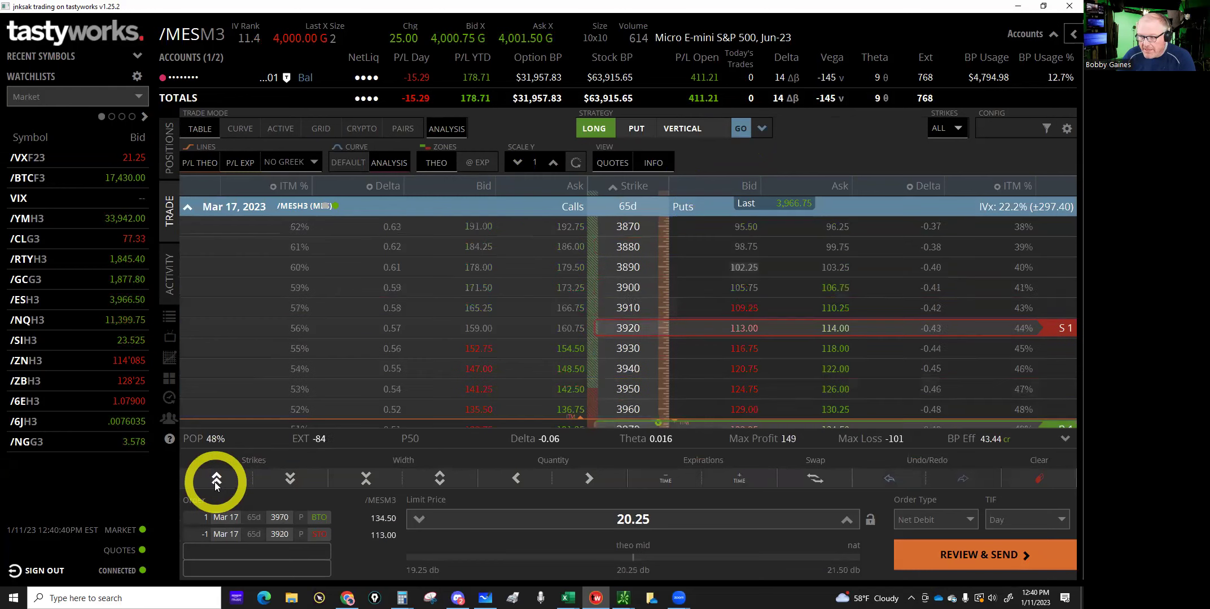
pyautogui.click(215, 480)
pyautogui.click(215, 481)
pyautogui.click(215, 481)
pyautogui.click(215, 481)
pyautogui.click(215, 481)
pyautogui.click(215, 481)
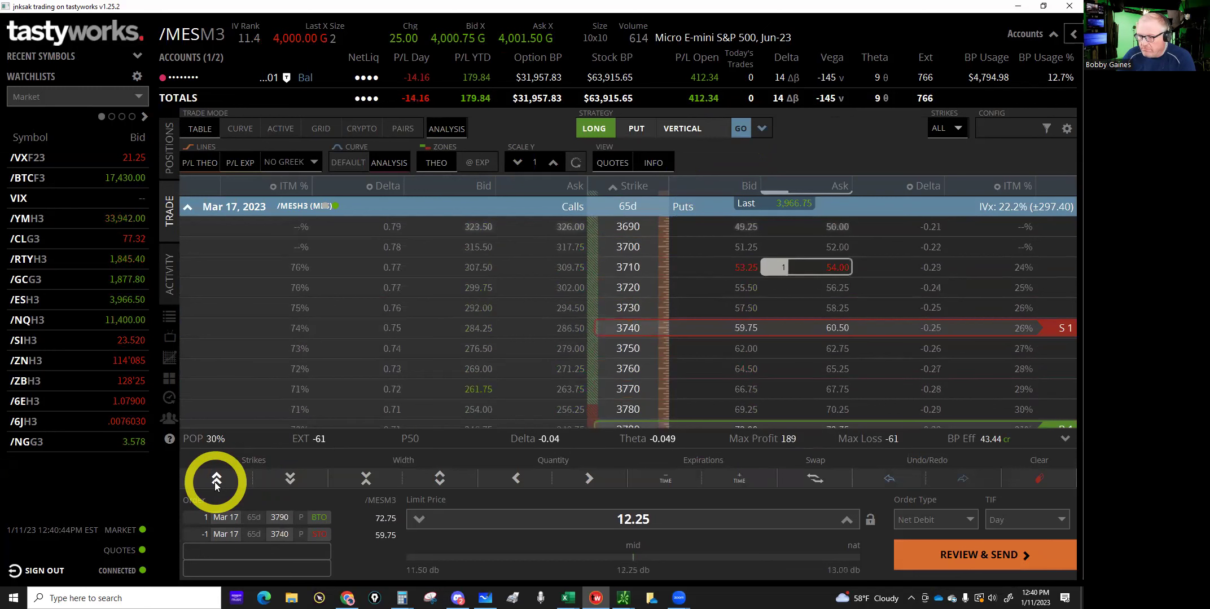
pyautogui.click(215, 481)
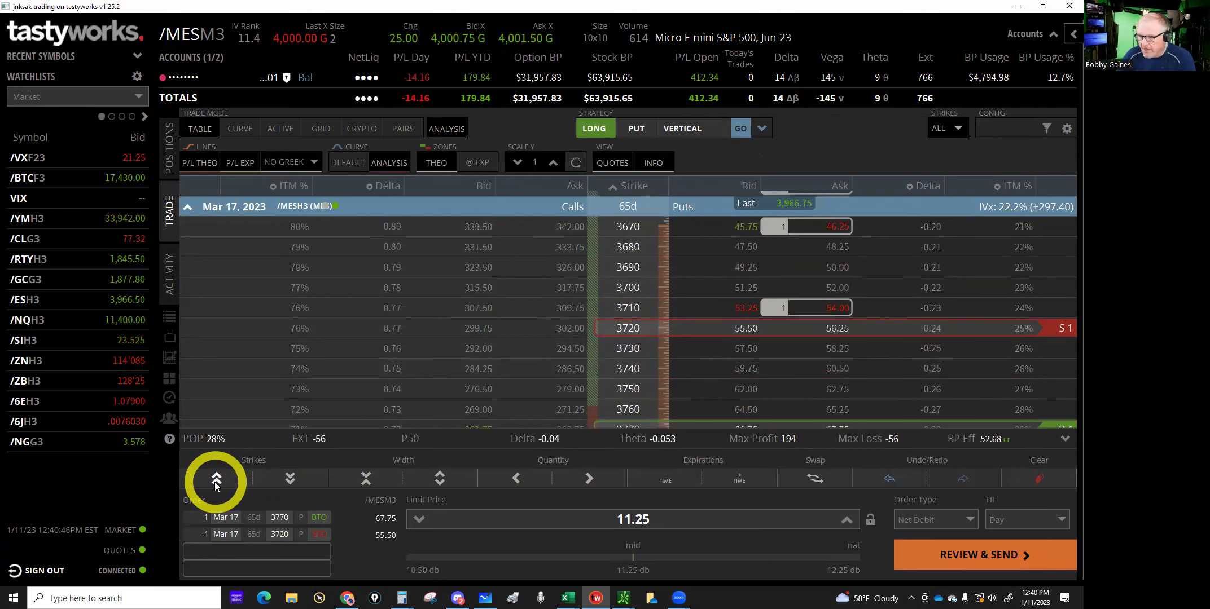
pyautogui.moveTo(711, 327); pyautogui.dragTo(704, 242)
pyautogui.click(715, 419)
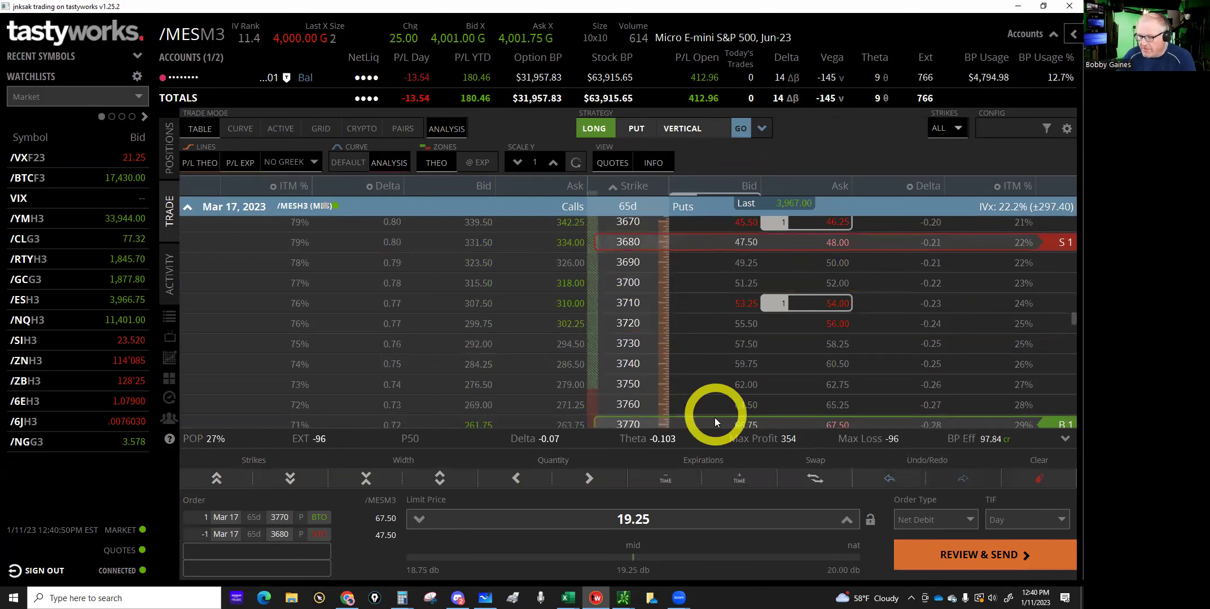
pyautogui.moveTo(714, 418); pyautogui.dragTo(708, 336)
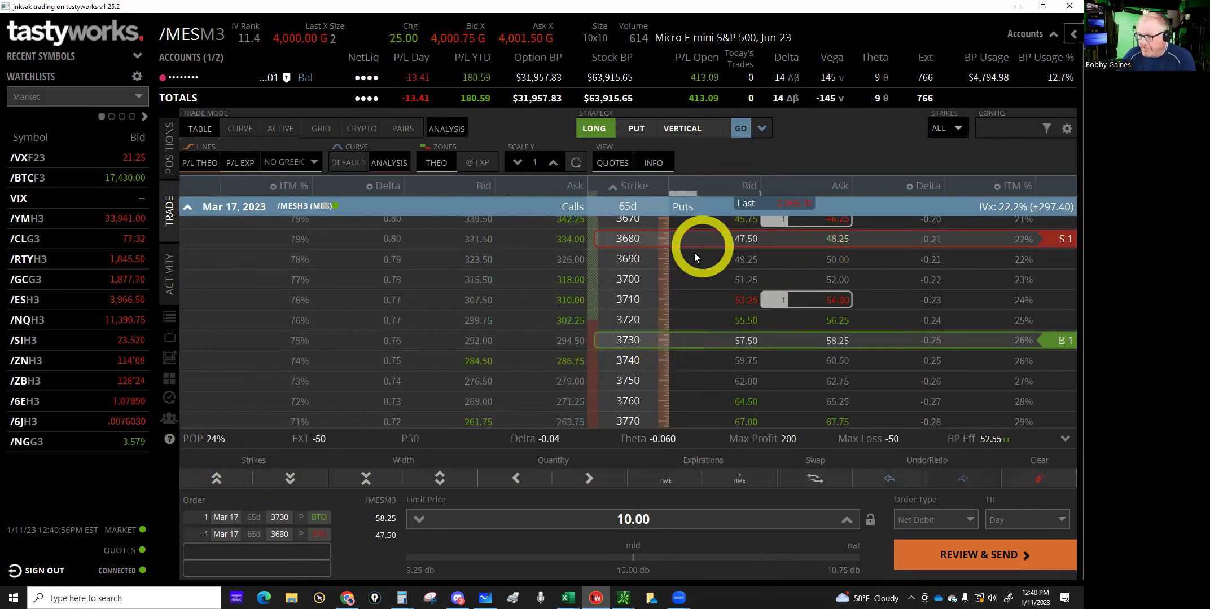
# Set the put vertical's limit price to 10.25 debit, then review and send the order.
pyautogui.click(847, 518)
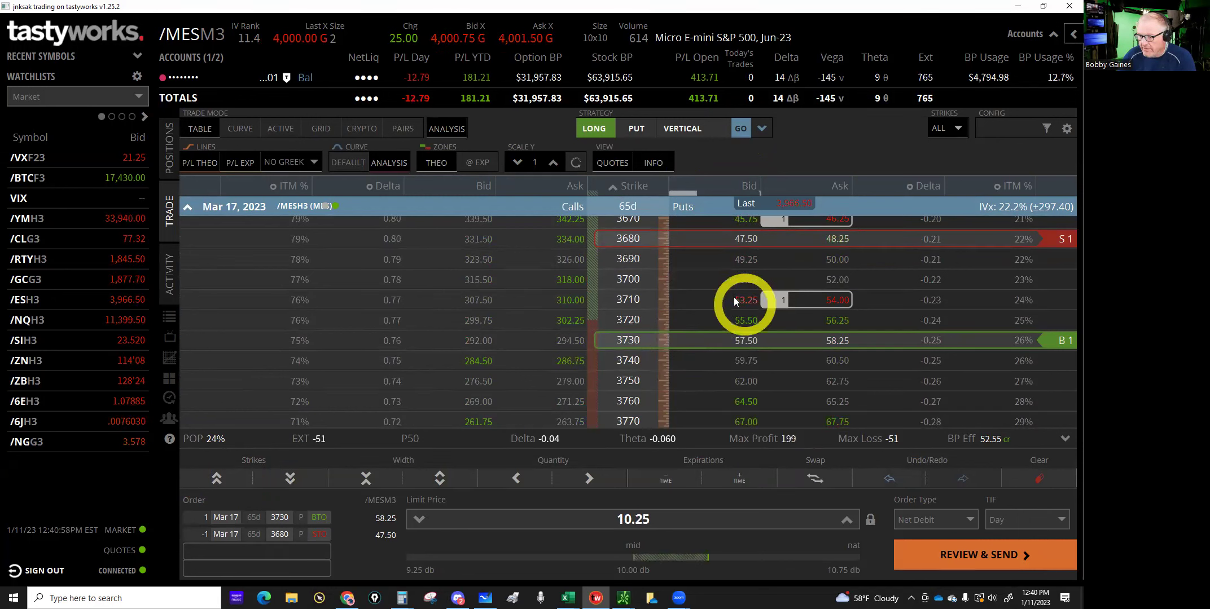
pyautogui.click(994, 554)
pyautogui.click(993, 554)
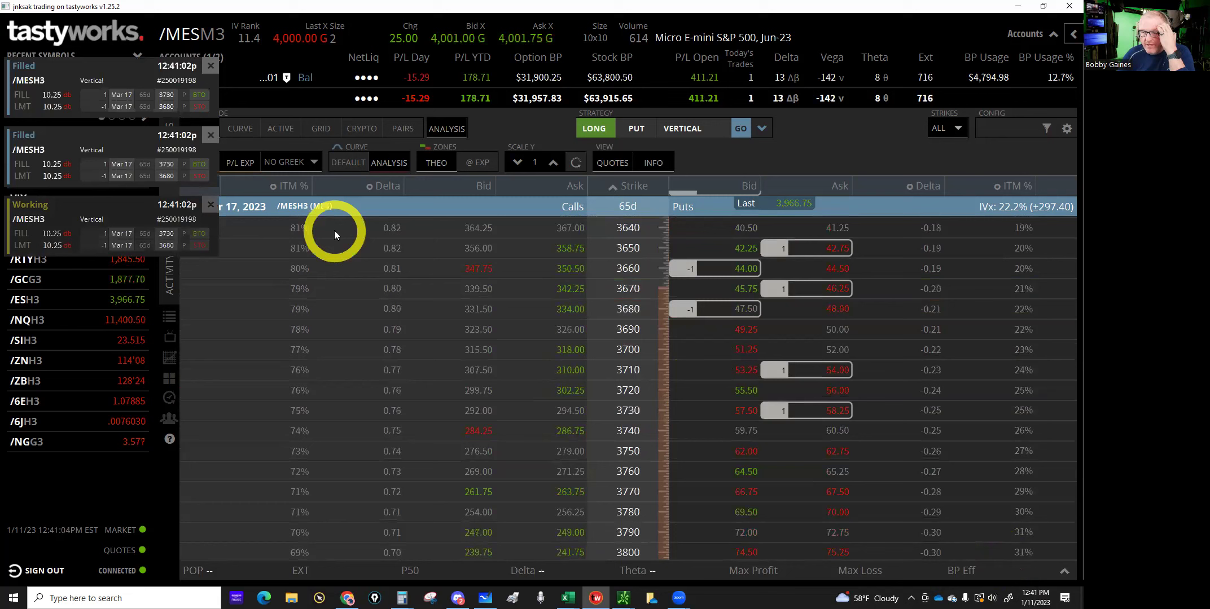
# Collapse the Mar 17 chain, expand the Mar 31, 2023 /MESM3 expiration and examine the put strikes around the existing short puts.
pyautogui.click(187, 212)
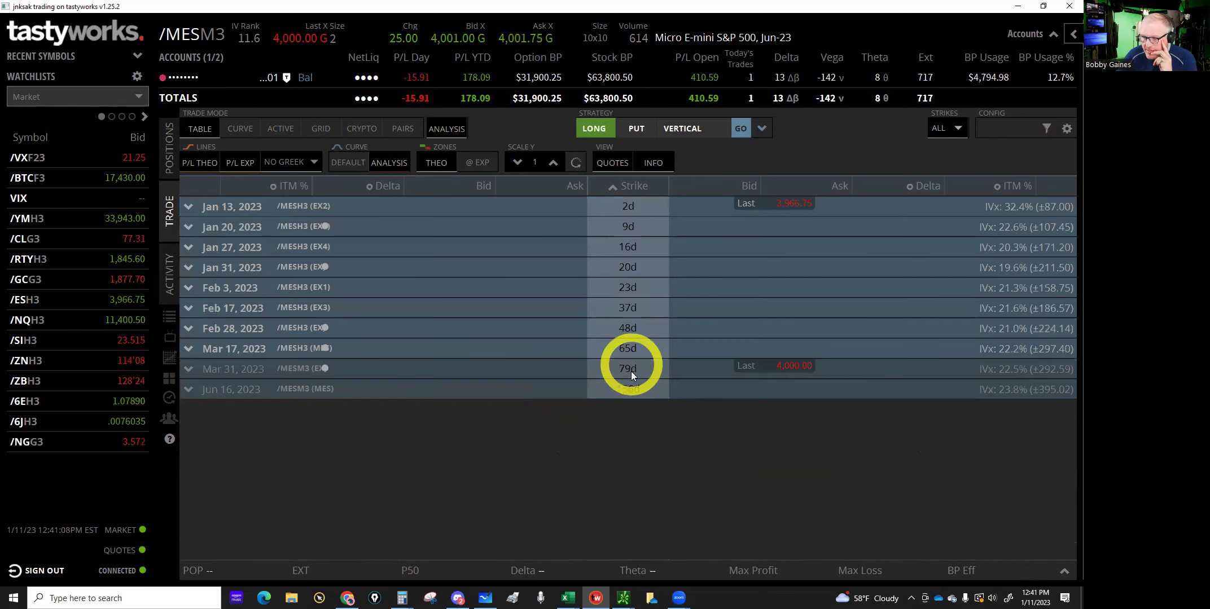
pyautogui.click(225, 368)
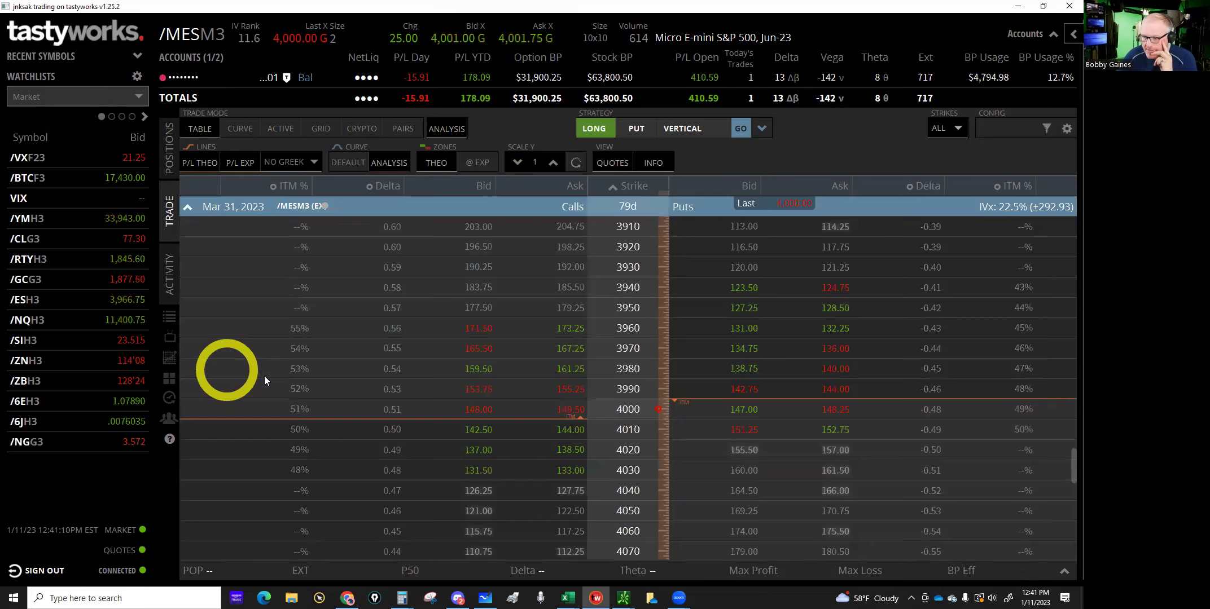
pyautogui.scroll(3, 665, 409)
pyautogui.scroll(3, 665, 409)
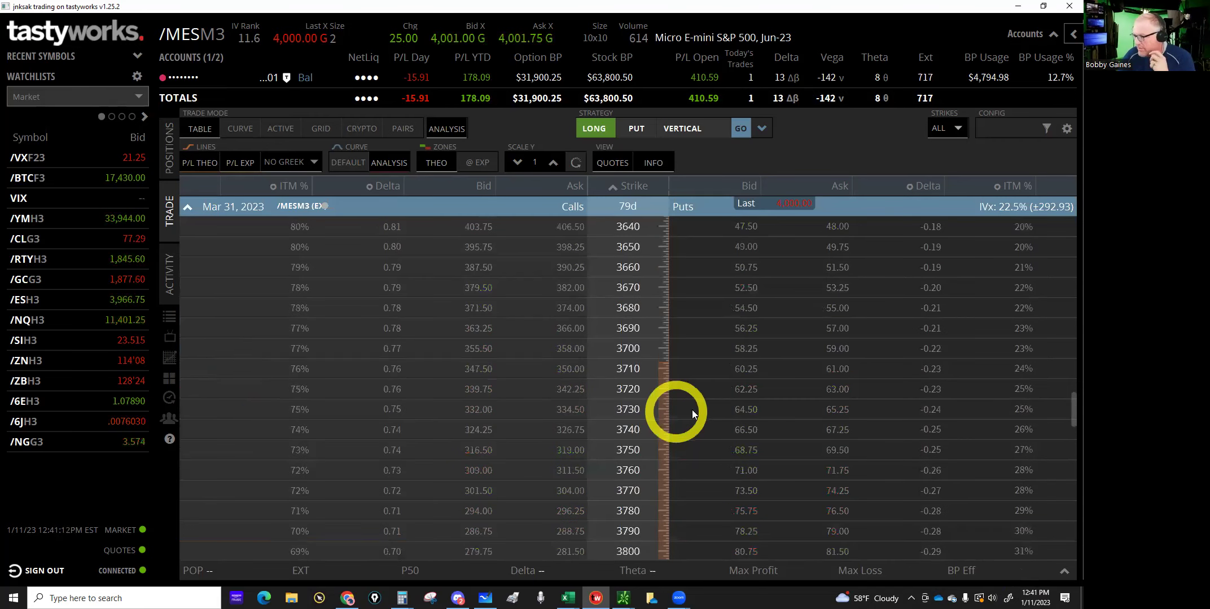
pyautogui.scroll(8, 705, 413)
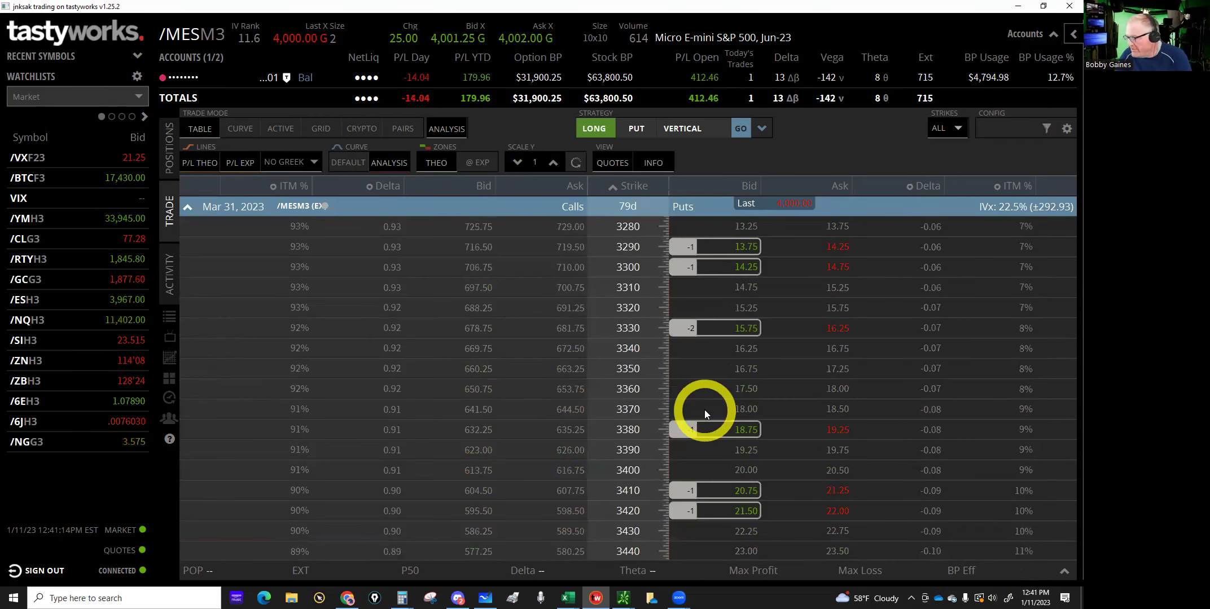
pyautogui.scroll(-1, 704, 409)
pyautogui.scroll(-2, 704, 409)
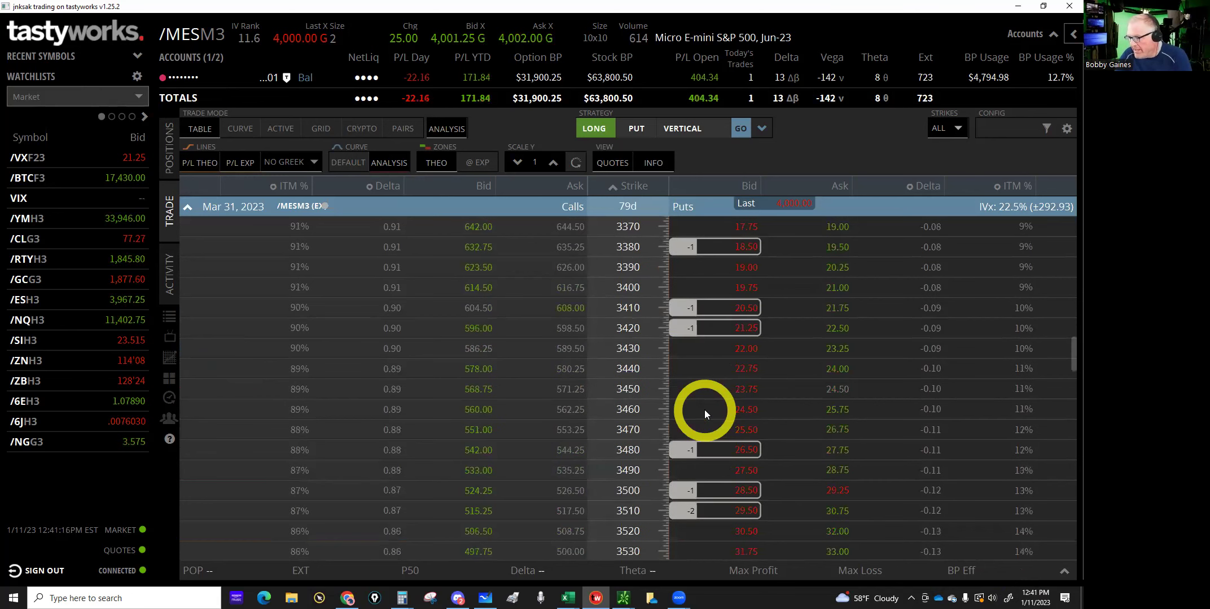
pyautogui.scroll(-2, 704, 409)
pyautogui.click(775, 536)
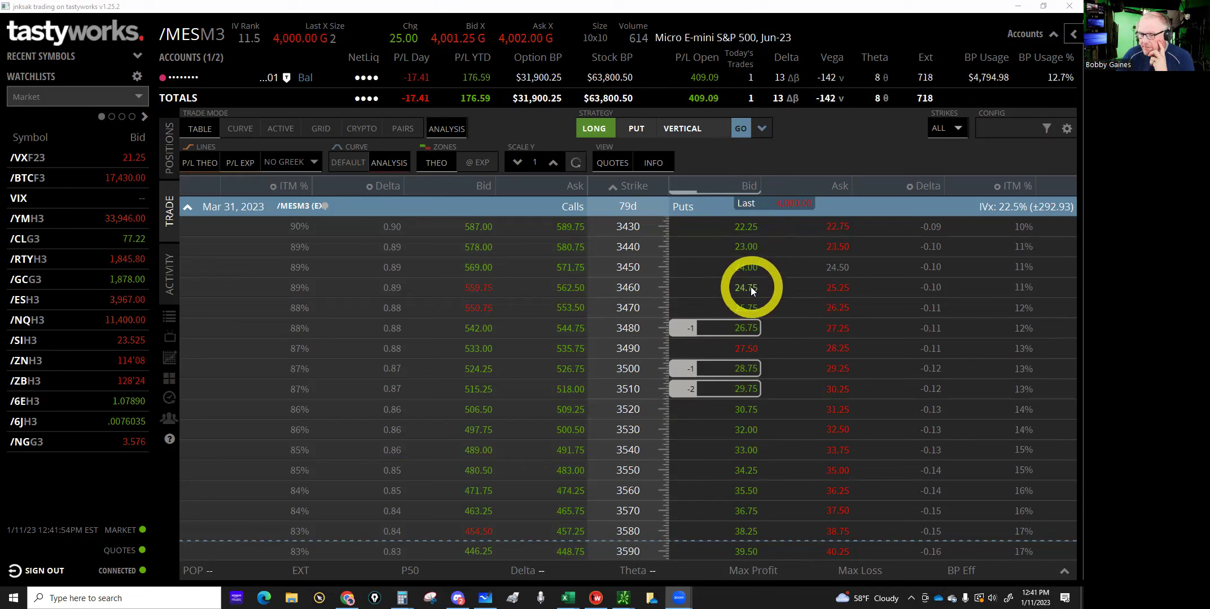
pyautogui.scroll(-2, 750, 287)
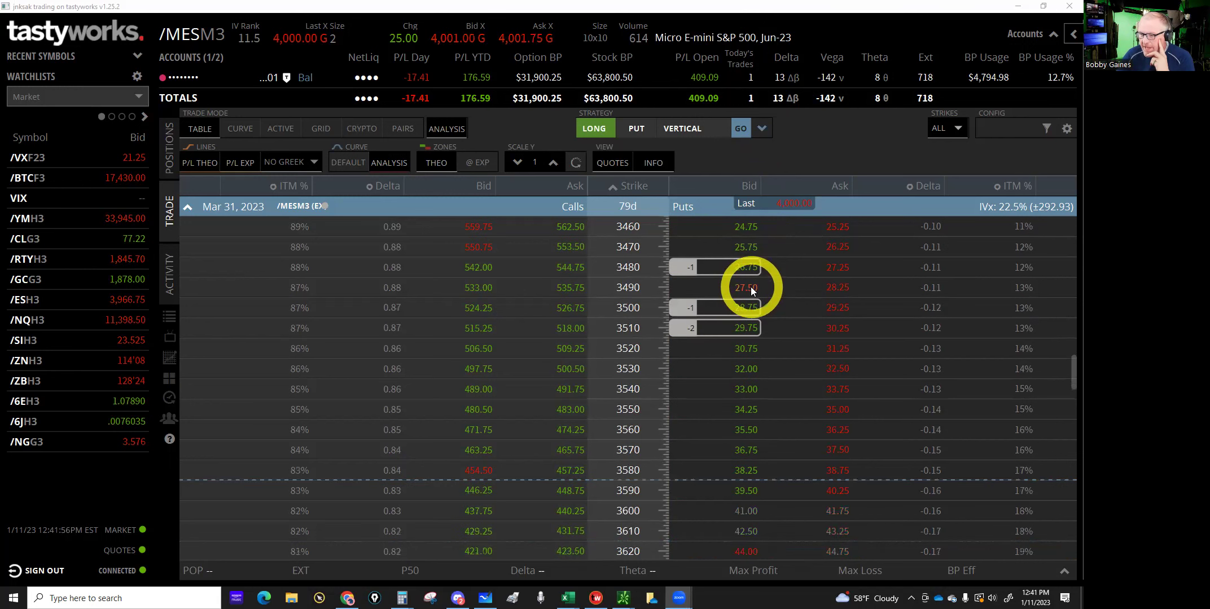
pyautogui.scroll(1, 750, 286)
pyautogui.click(750, 286)
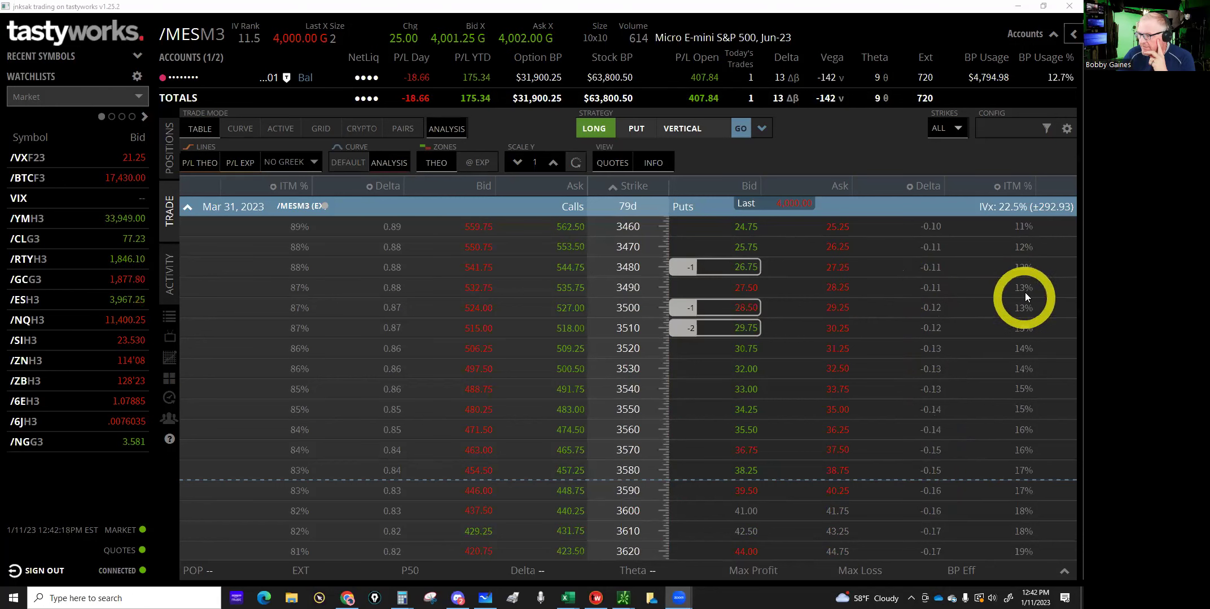
# Send a day limit order to sell one Mar 31 3490 put at 28.00.
pyautogui.click(749, 288)
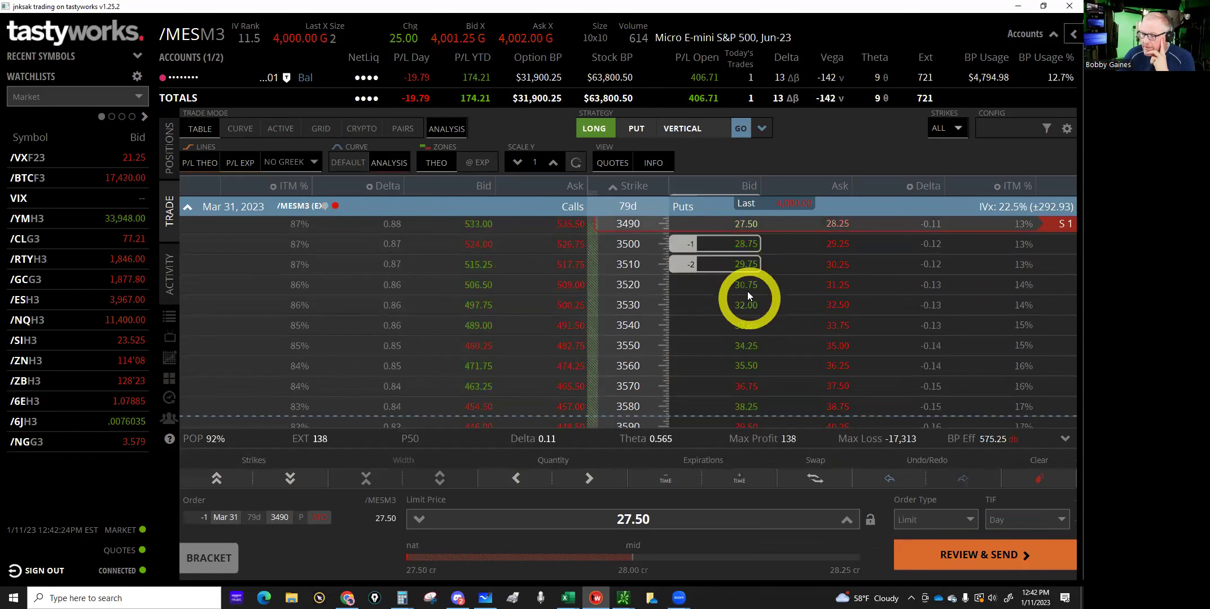
pyautogui.click(847, 518)
pyautogui.click(847, 518)
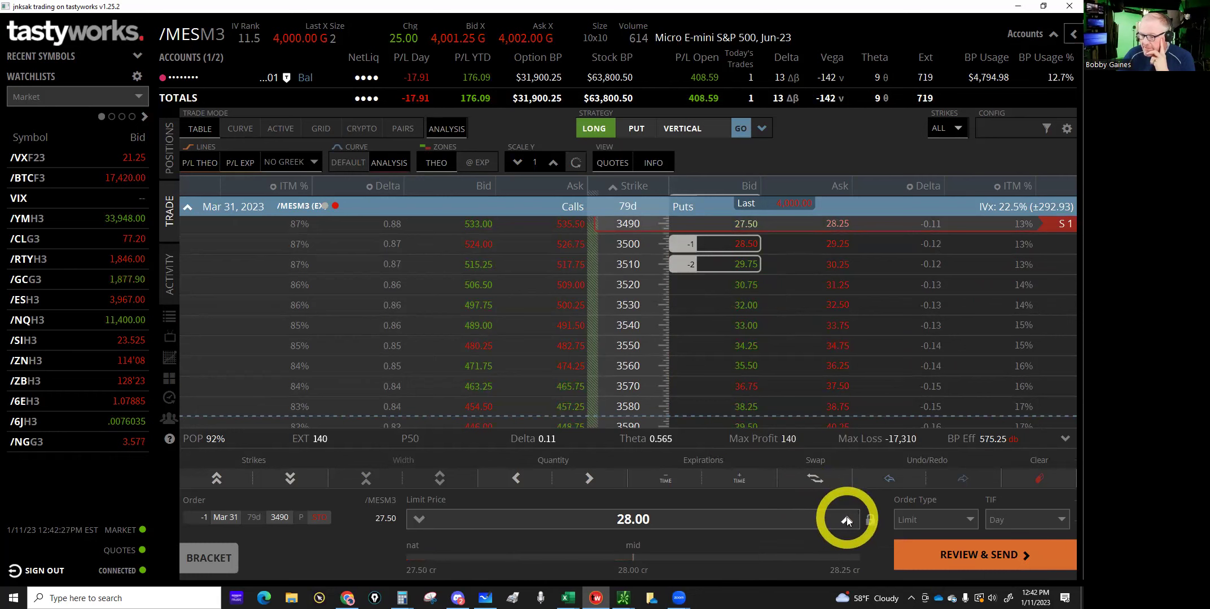
pyautogui.click(958, 559)
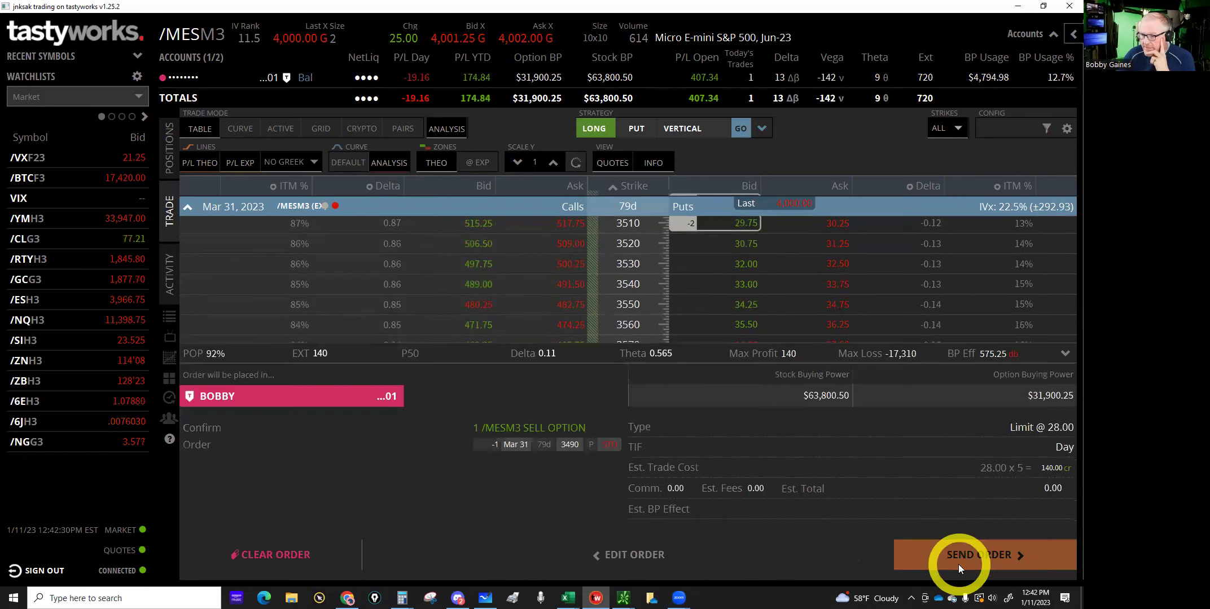
pyautogui.click(958, 565)
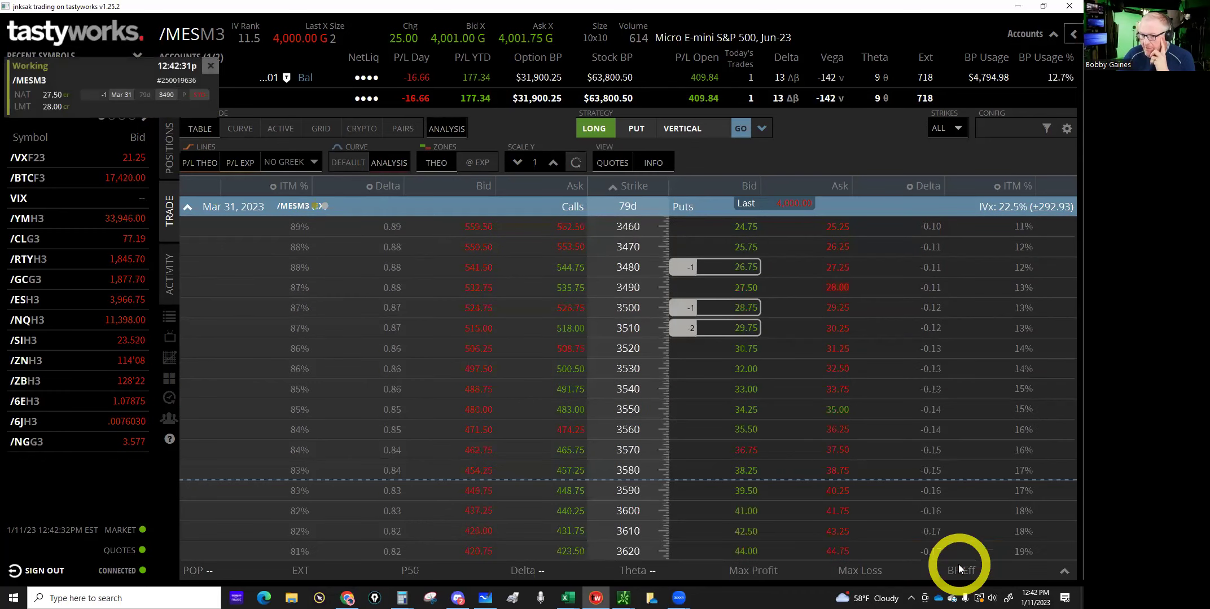
# Replace the working /MESM3 3490 put order with a 27.75 limit, send it and collapse the Mar 31 chain.
pyautogui.click(172, 280)
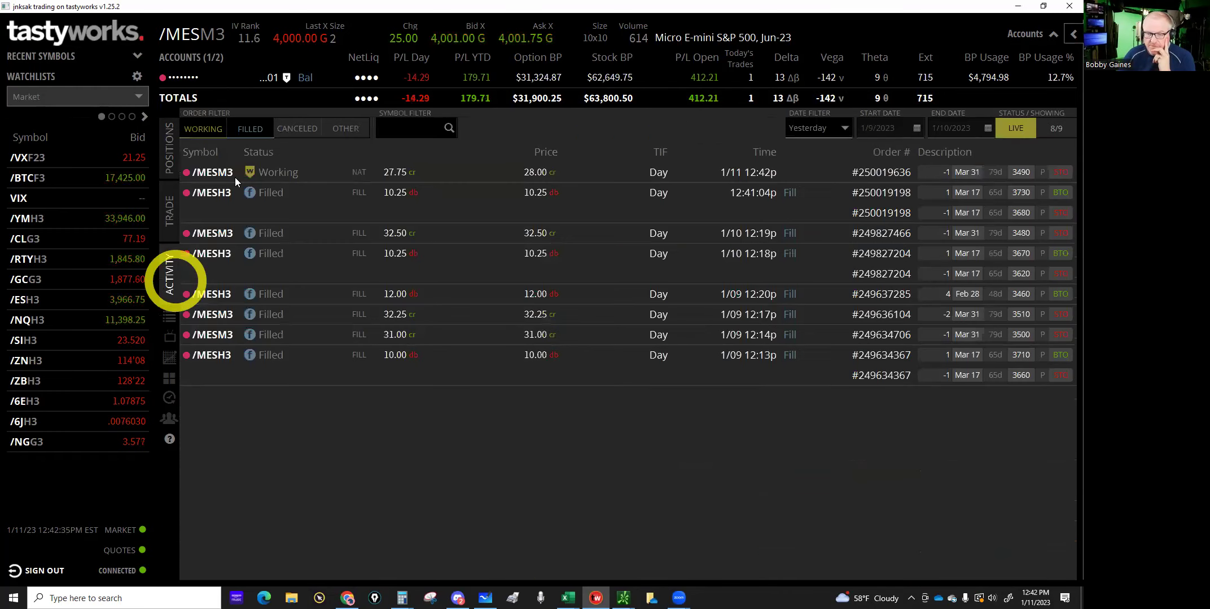
pyautogui.click(272, 170)
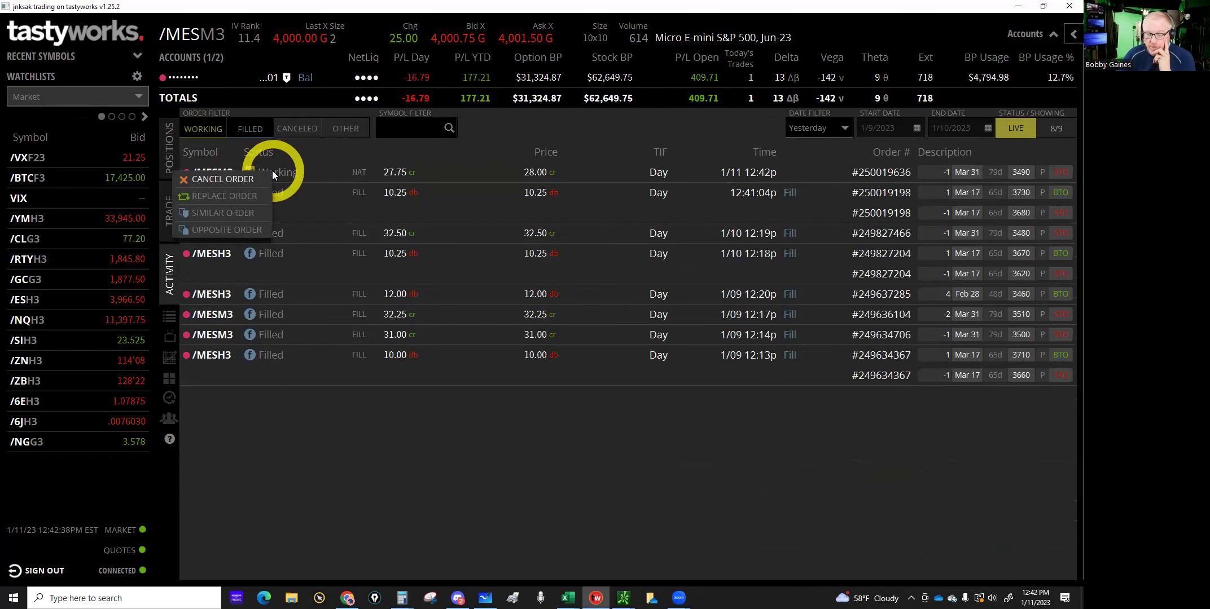
pyautogui.click(248, 195)
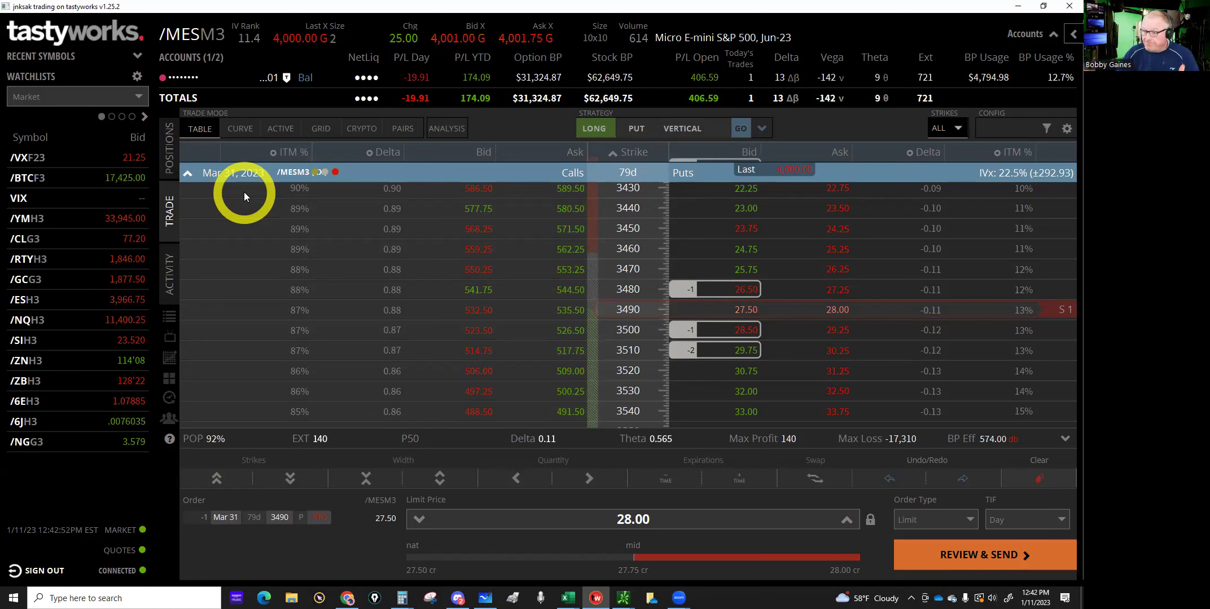
pyautogui.click(418, 519)
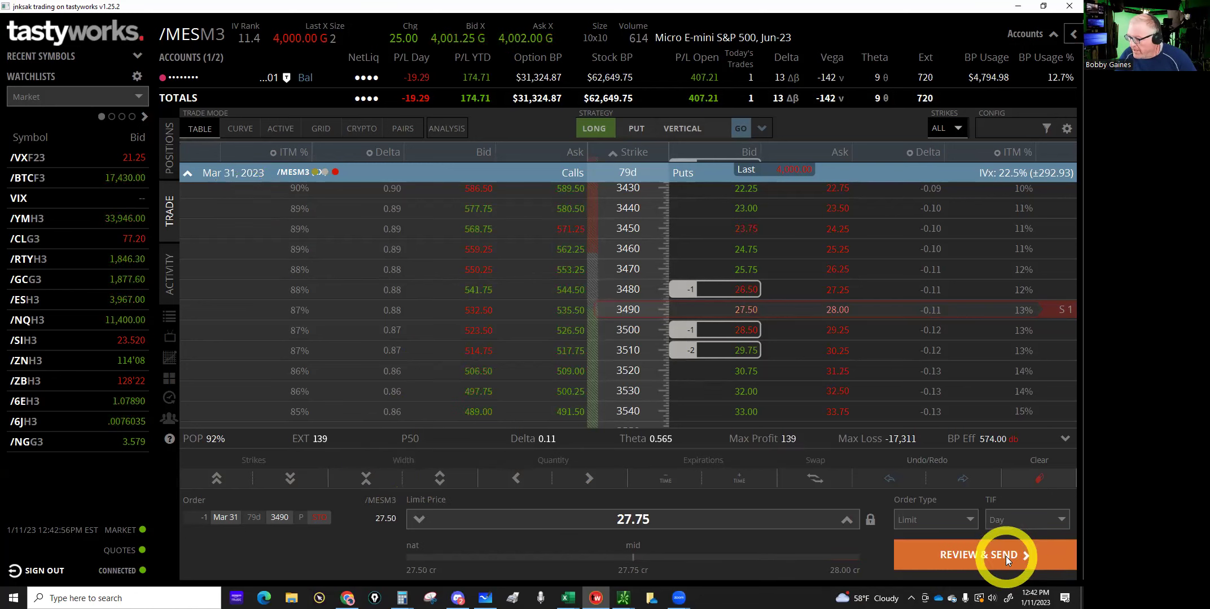
pyautogui.click(1005, 557)
pyautogui.click(1006, 557)
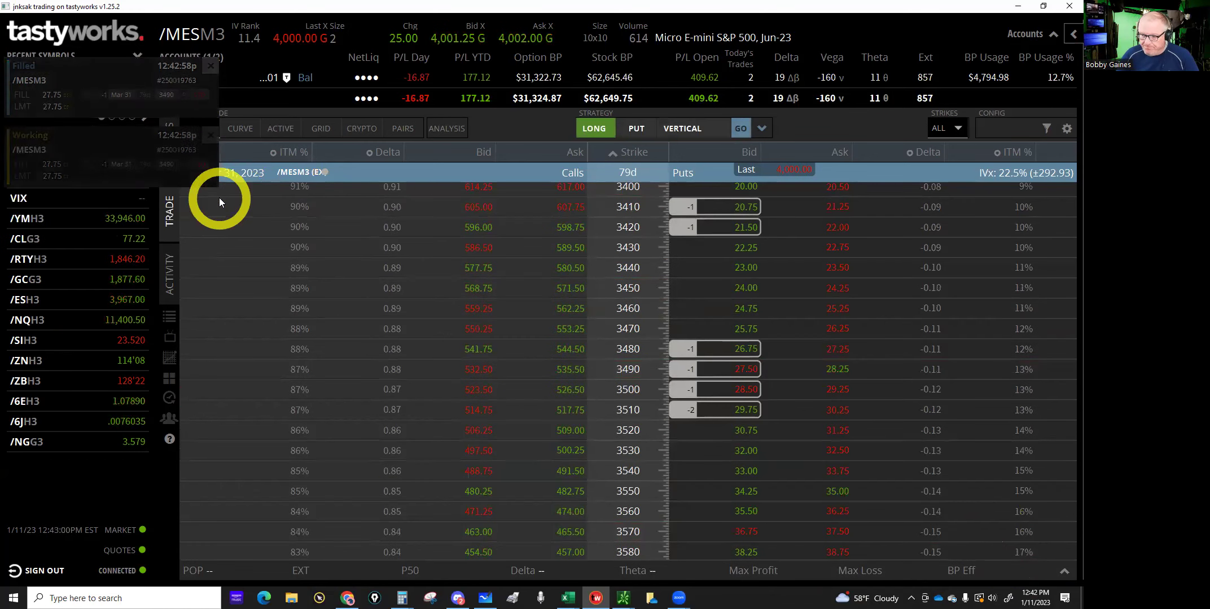
pyautogui.click(188, 175)
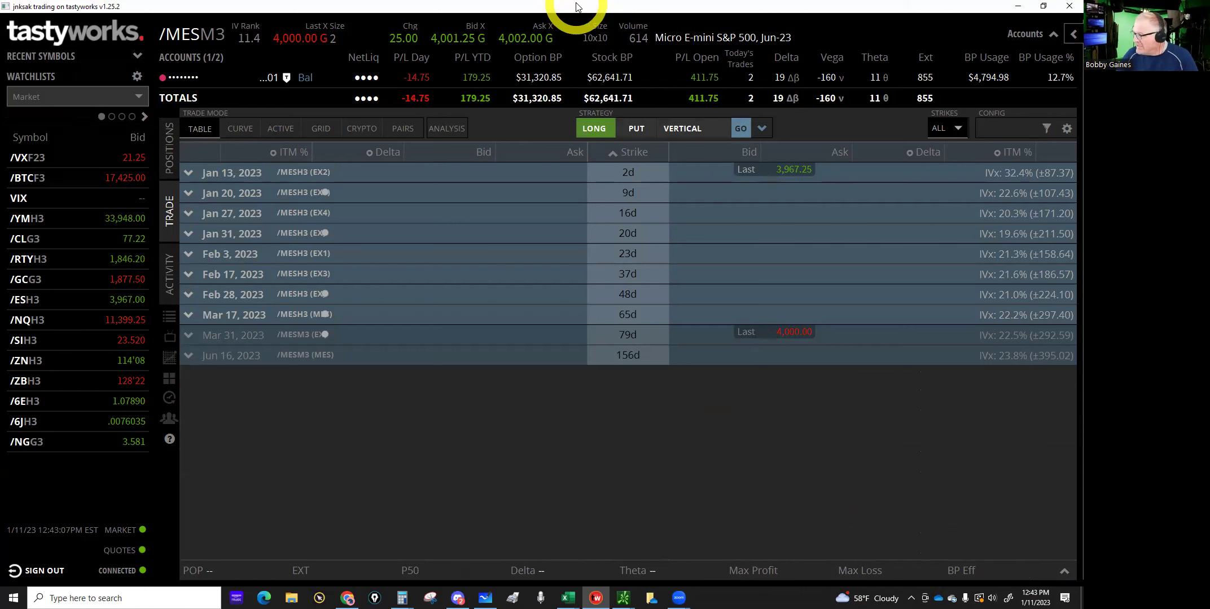
# Switch to thinkorswim, expand the account info sidebar and check today's value in the 5 Day Net Liquidating Value list.
pyautogui.hotkey('alt', 'Tab')
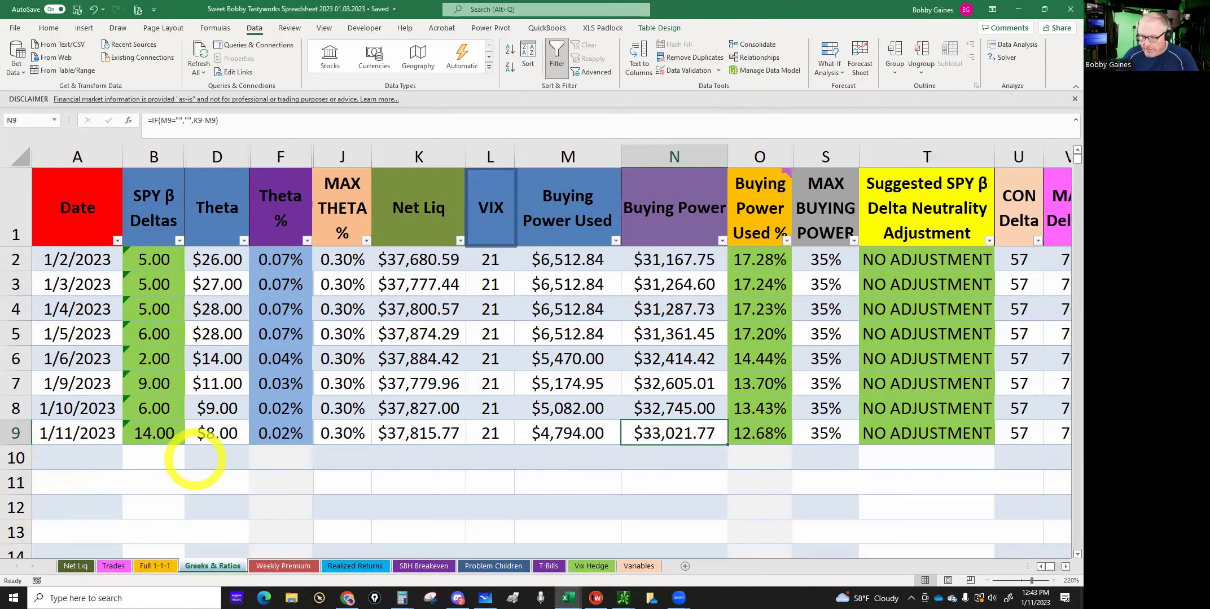
pyautogui.click(624, 598)
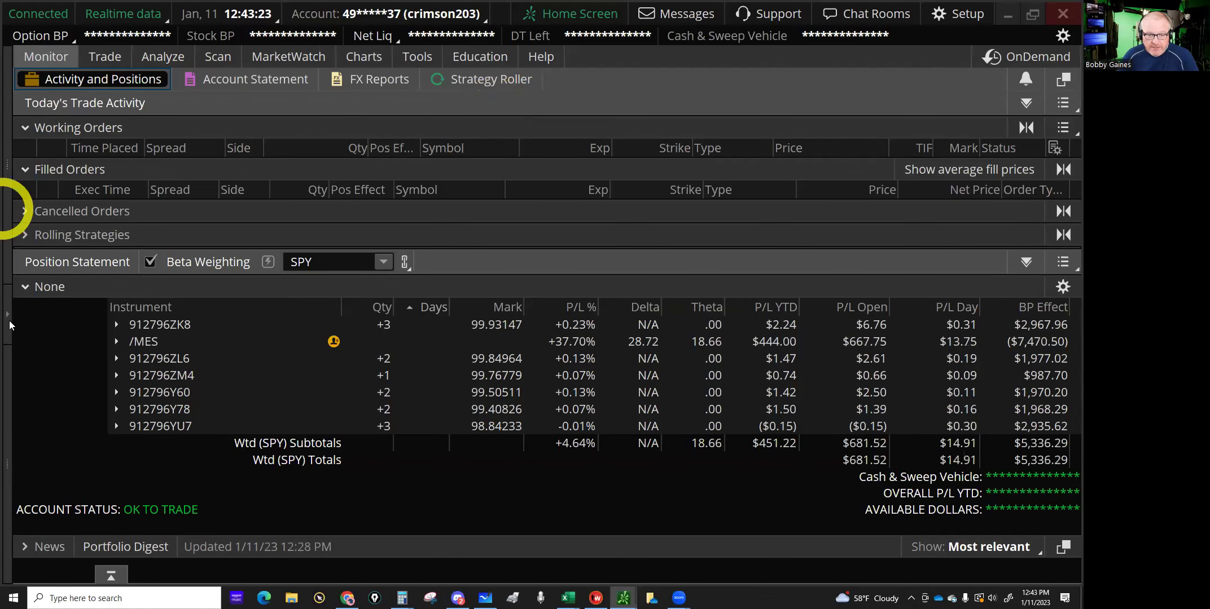
pyautogui.click(7, 314)
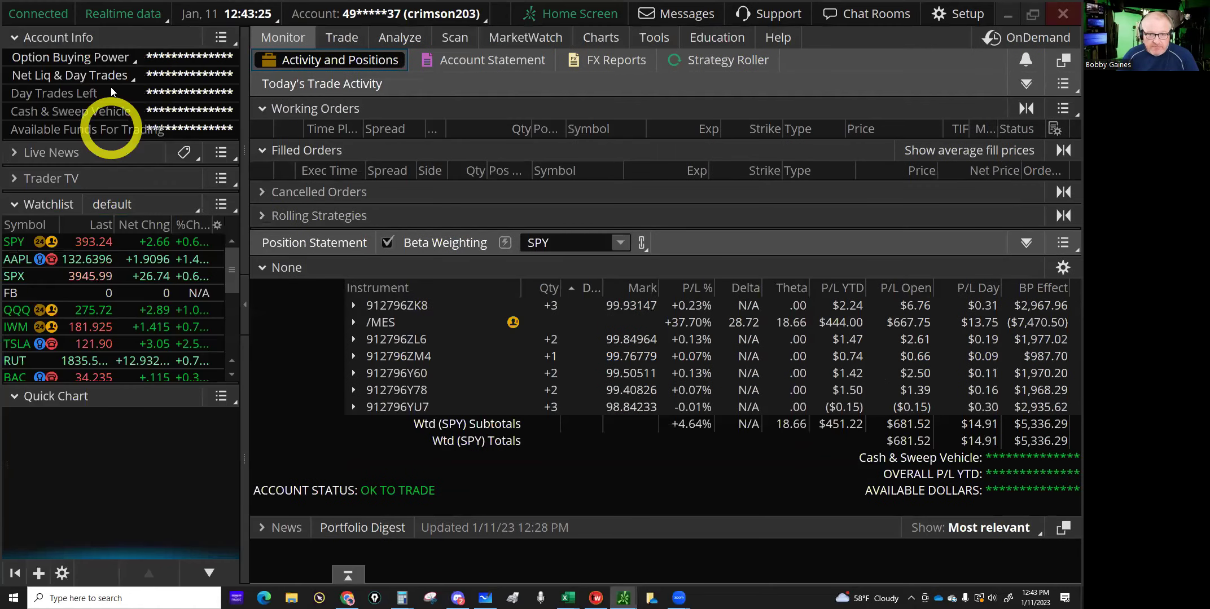
pyautogui.moveTo(116, 80)
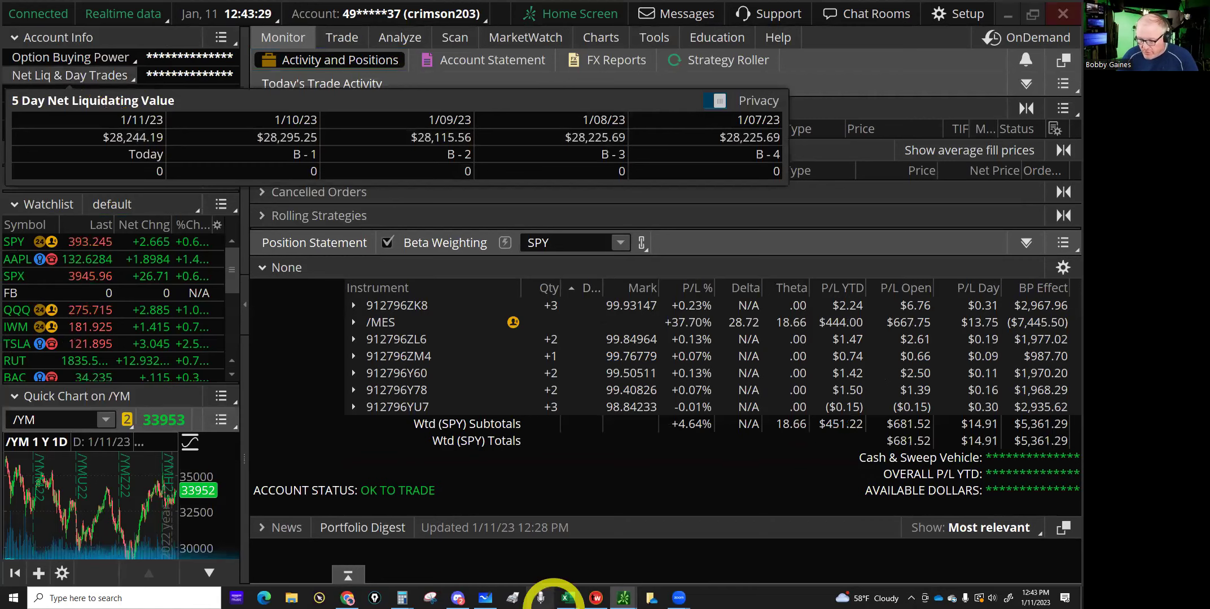
# Switch to the Sweet Bobby Spreadsheet 2023 workbook and enter 28244 as the Net Liquidation Value in cell B8 of Net Liq.
pyautogui.moveTo(567, 597)
pyautogui.click(573, 559)
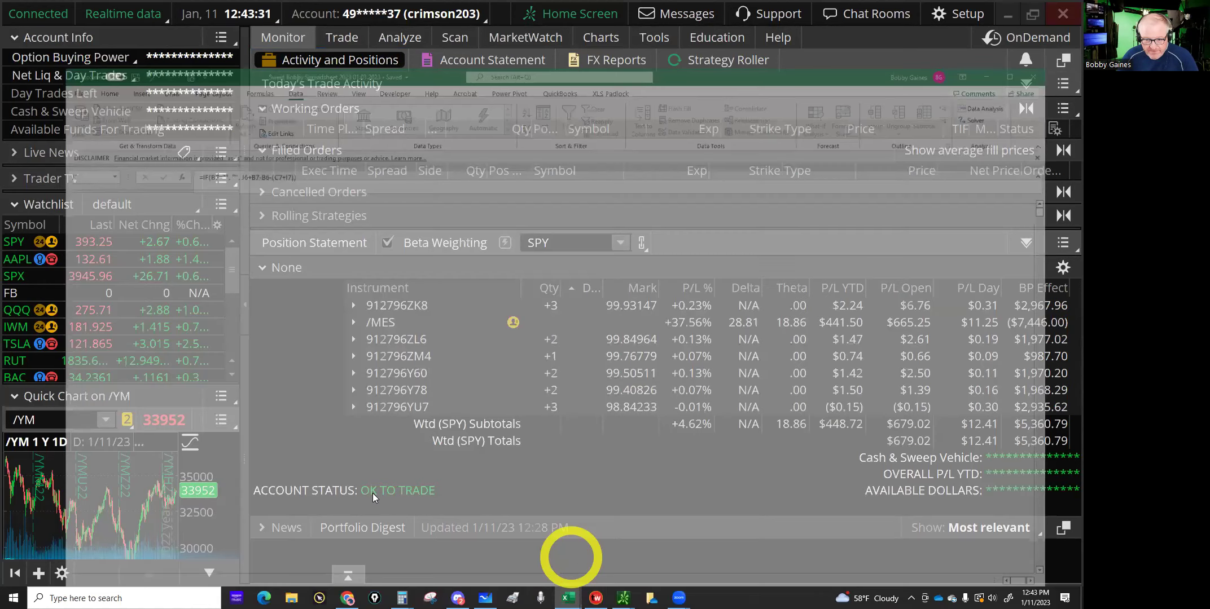
pyautogui.click(203, 480)
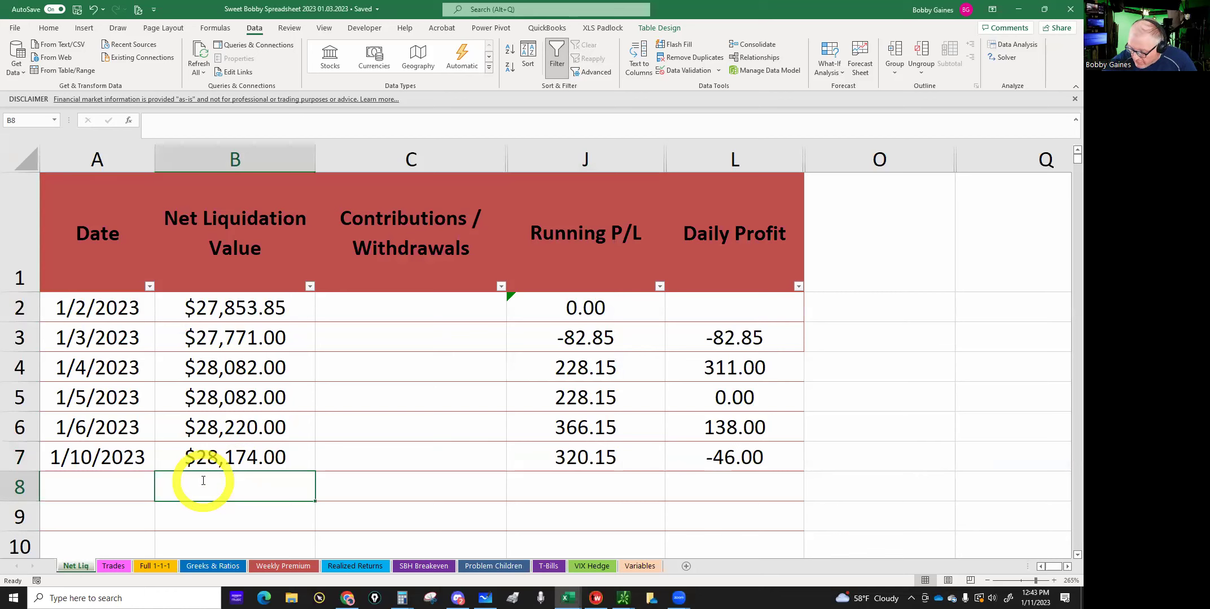
pyautogui.write('8244')
pyautogui.click(202, 480)
pyautogui.write('2')
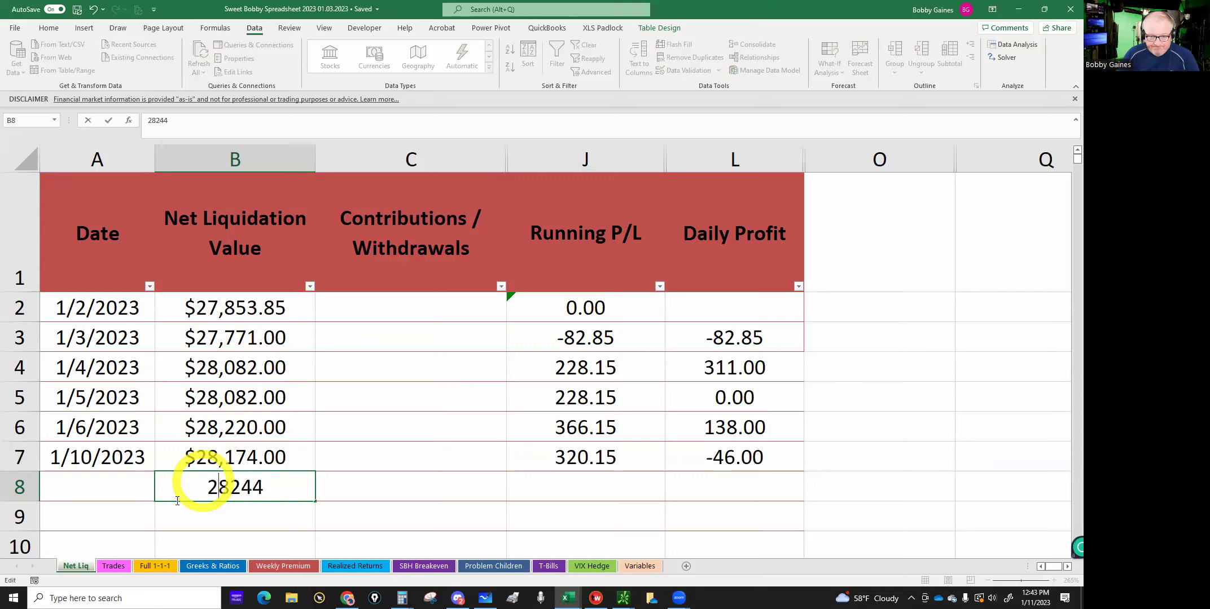
pyautogui.scroll(-3, 104, 305)
pyautogui.scroll(3, 103, 307)
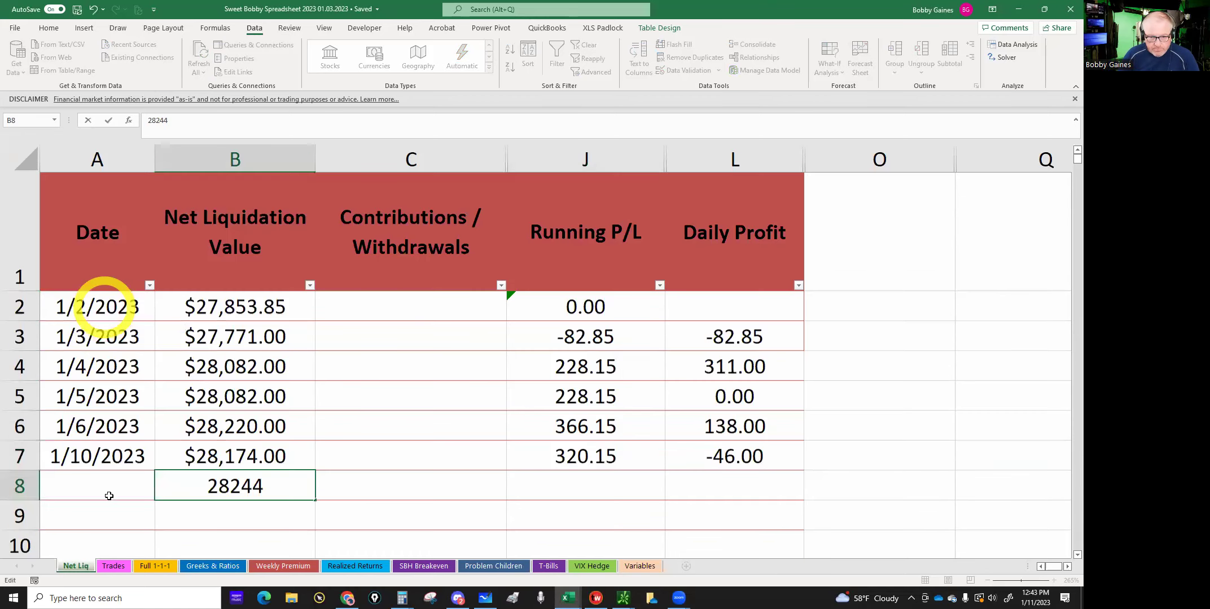
# Enter the date 1/11/23 in cell A8 of the Net Liq sheet.
pyautogui.click(108, 492)
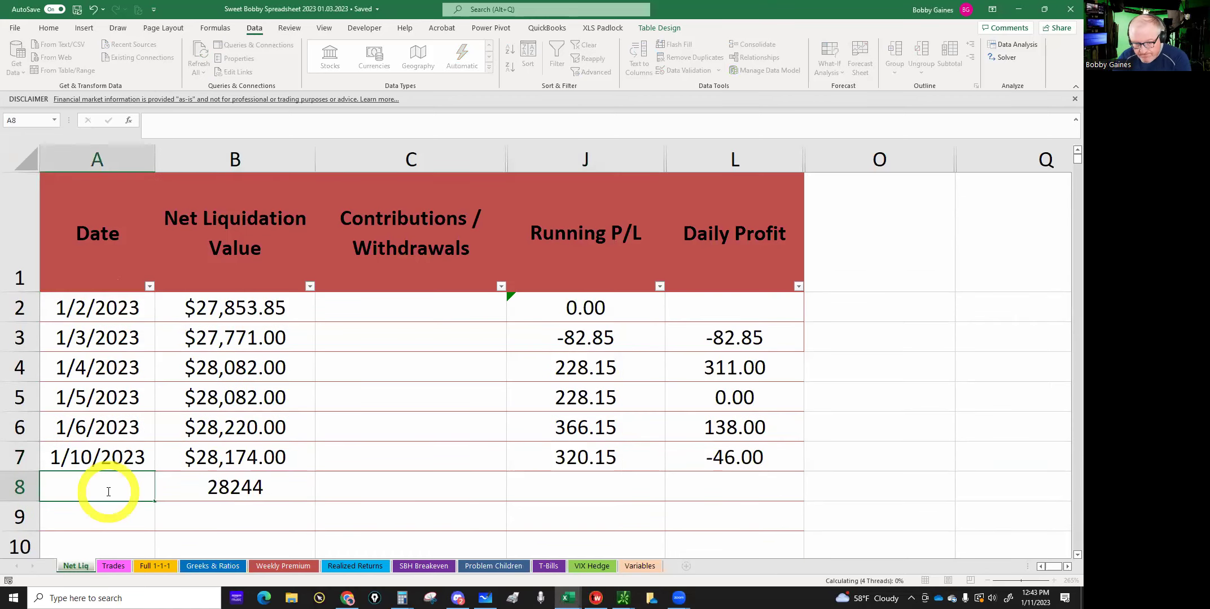
pyautogui.write('1/11/2')
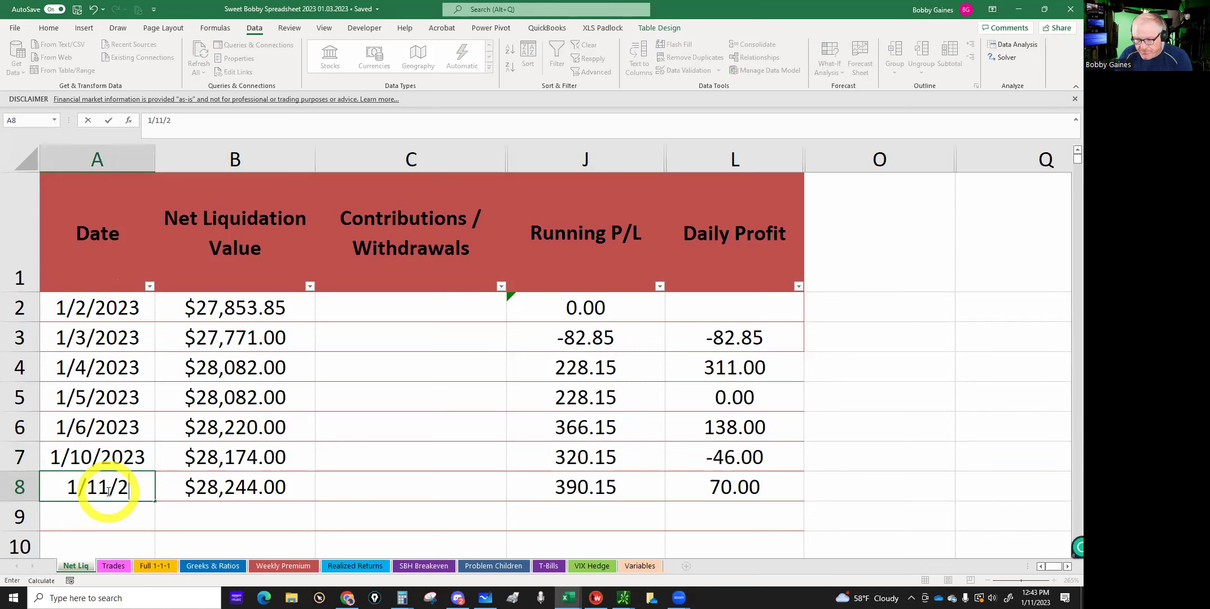
pyautogui.write('3')
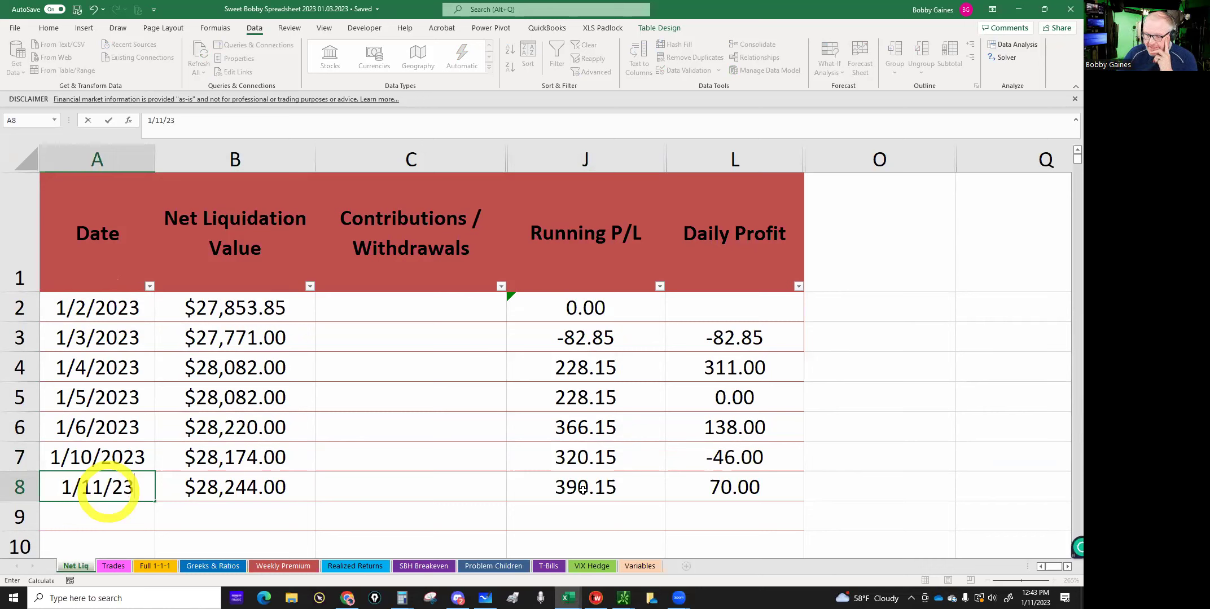
pyautogui.press('Tab')
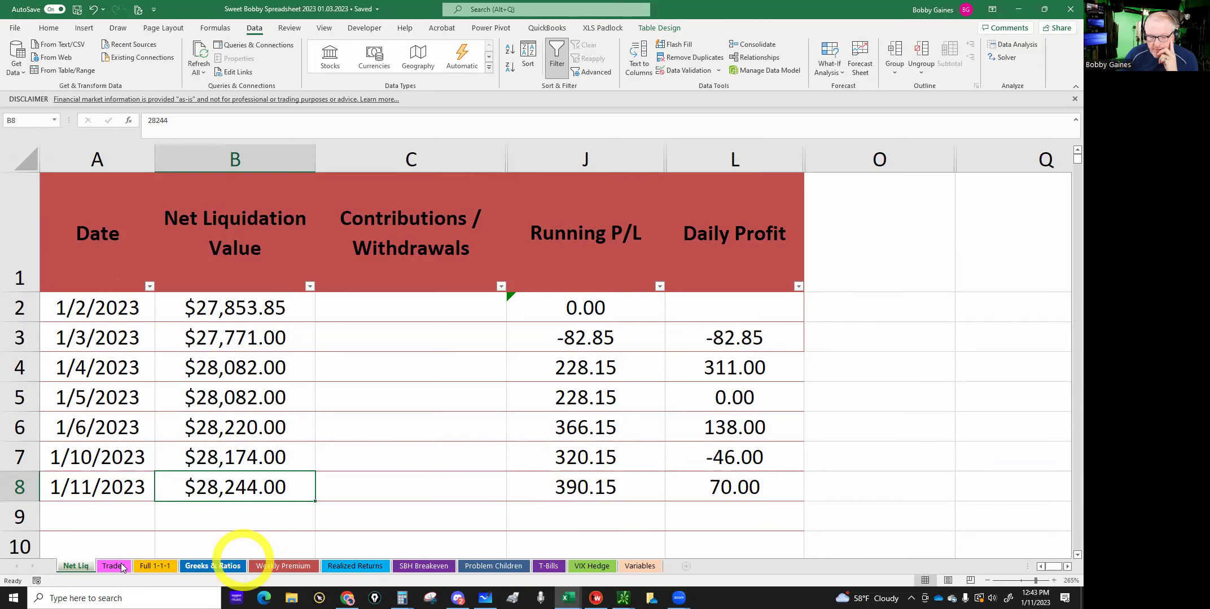
# On the Greeks & Ratios sheet, overwrite the VIX cell for 1/11/2023 with 21.
pyautogui.click(224, 567)
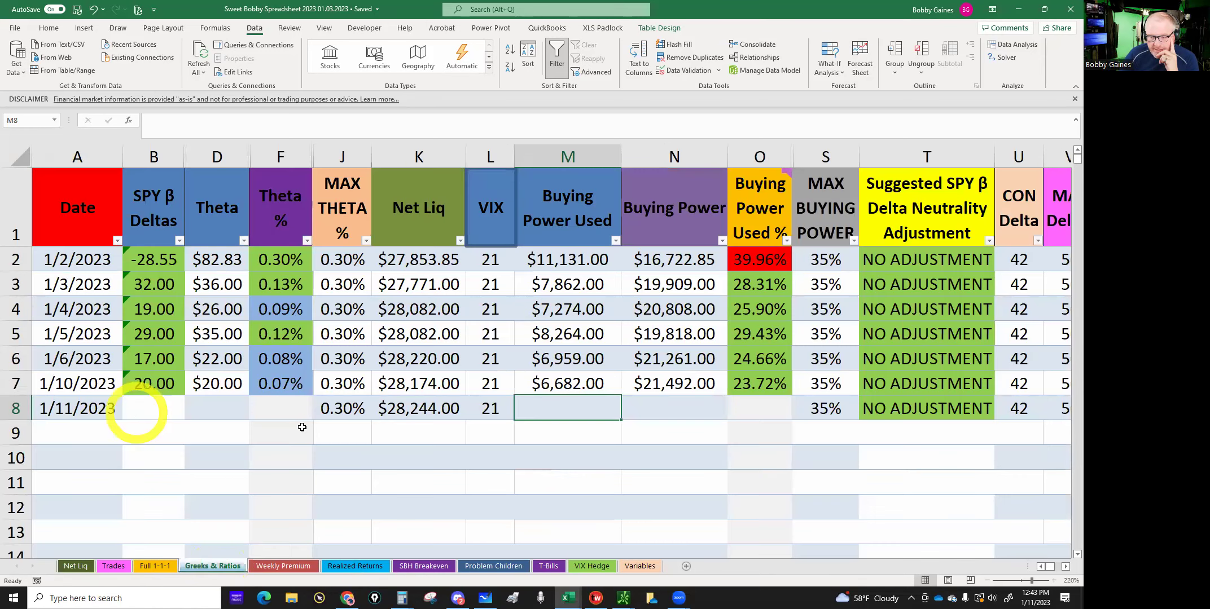
pyautogui.click(486, 408)
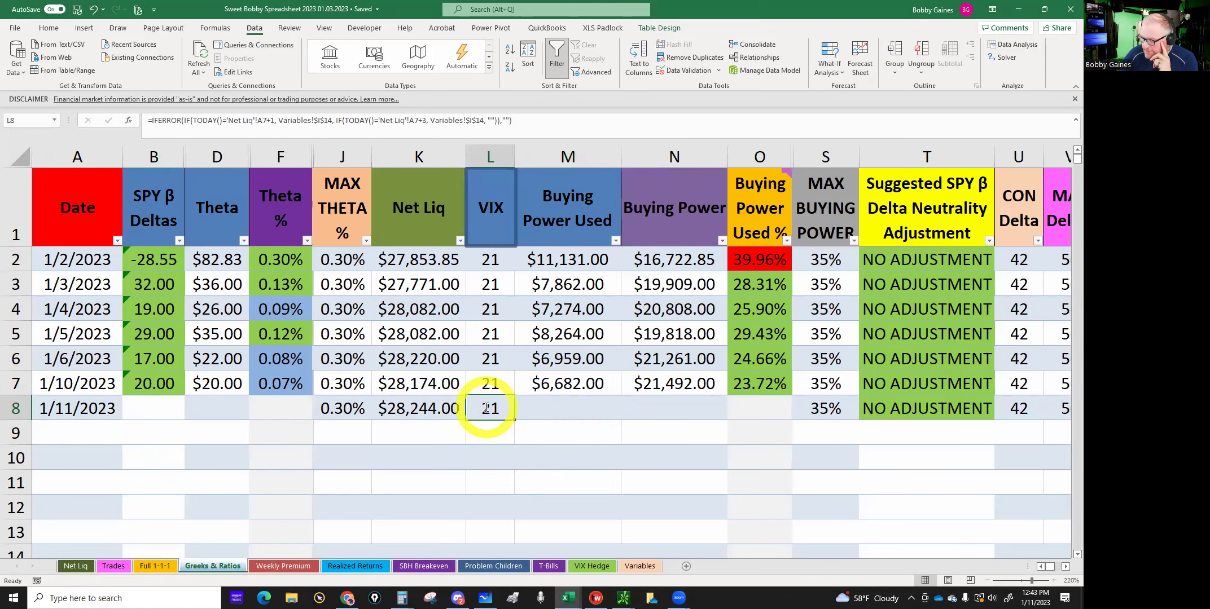
pyautogui.write('21')
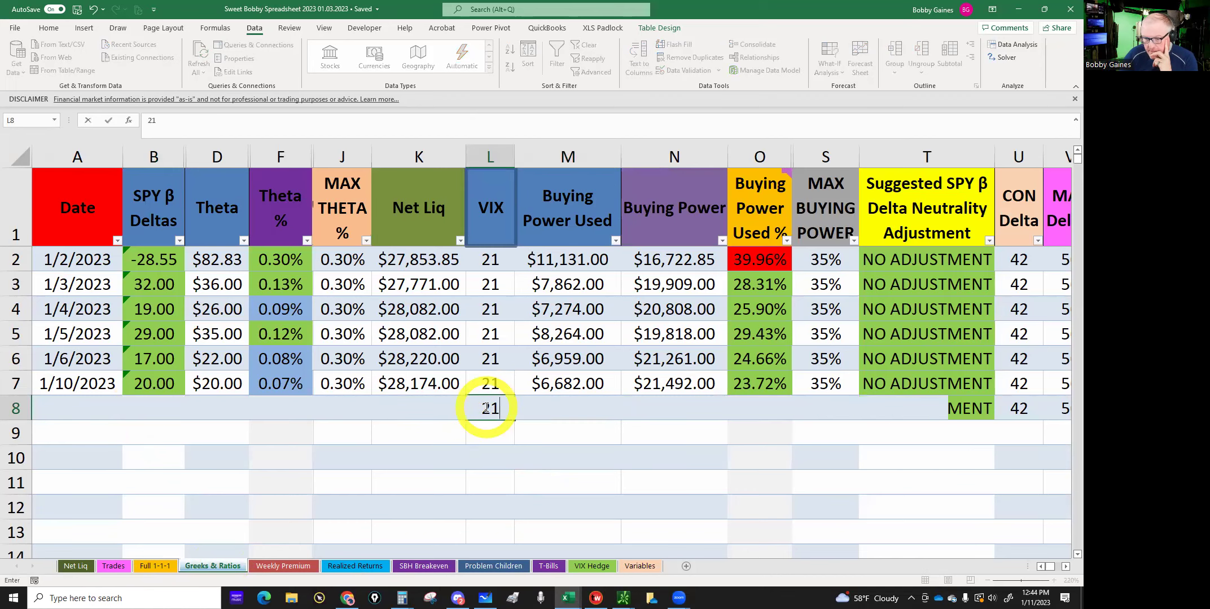
# Look up the /MES delta and theta in thinkorswim and enter 28 SPY β Deltas and 18 Theta in the 1/11/2023 row.
pyautogui.click(147, 416)
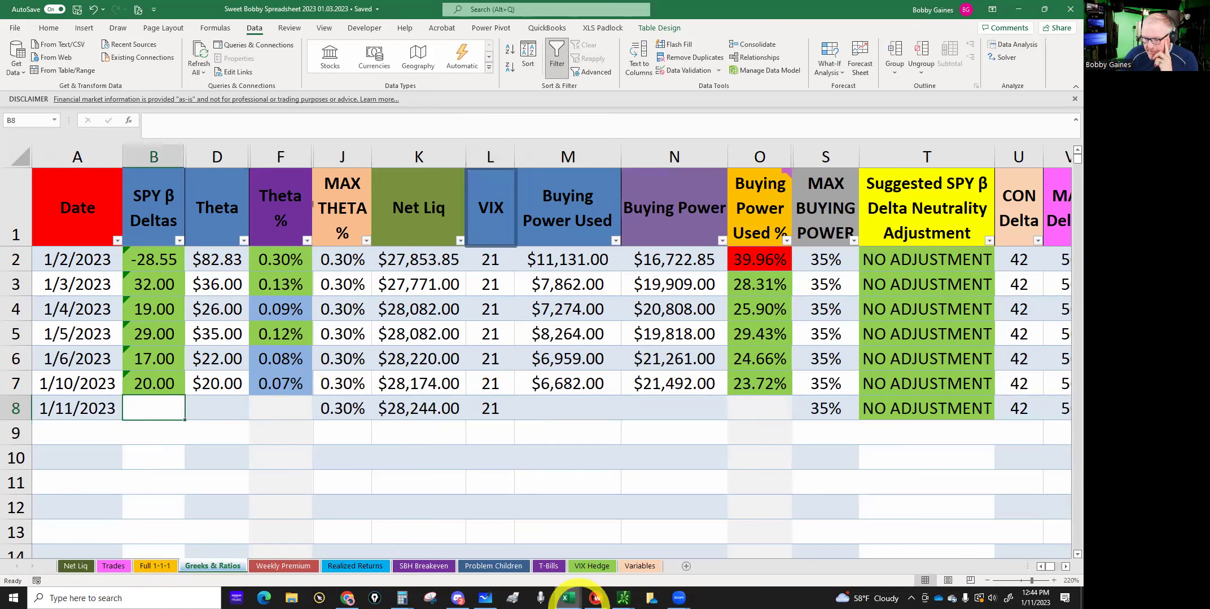
pyautogui.click(623, 598)
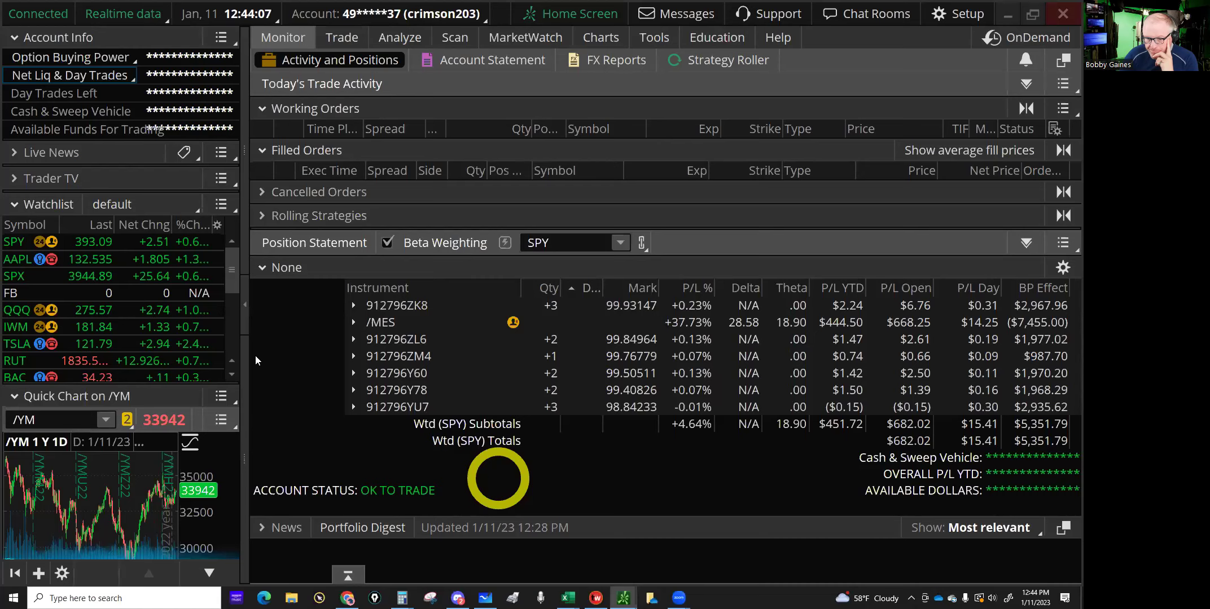
pyautogui.click(246, 298)
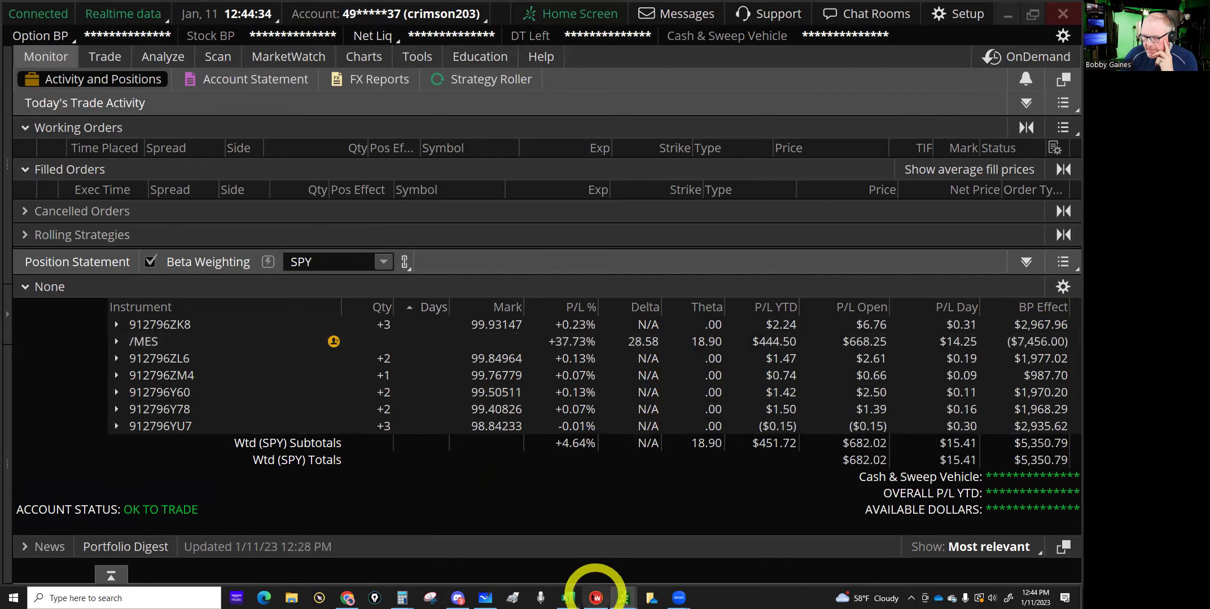
pyautogui.moveTo(564, 593)
pyautogui.click(552, 559)
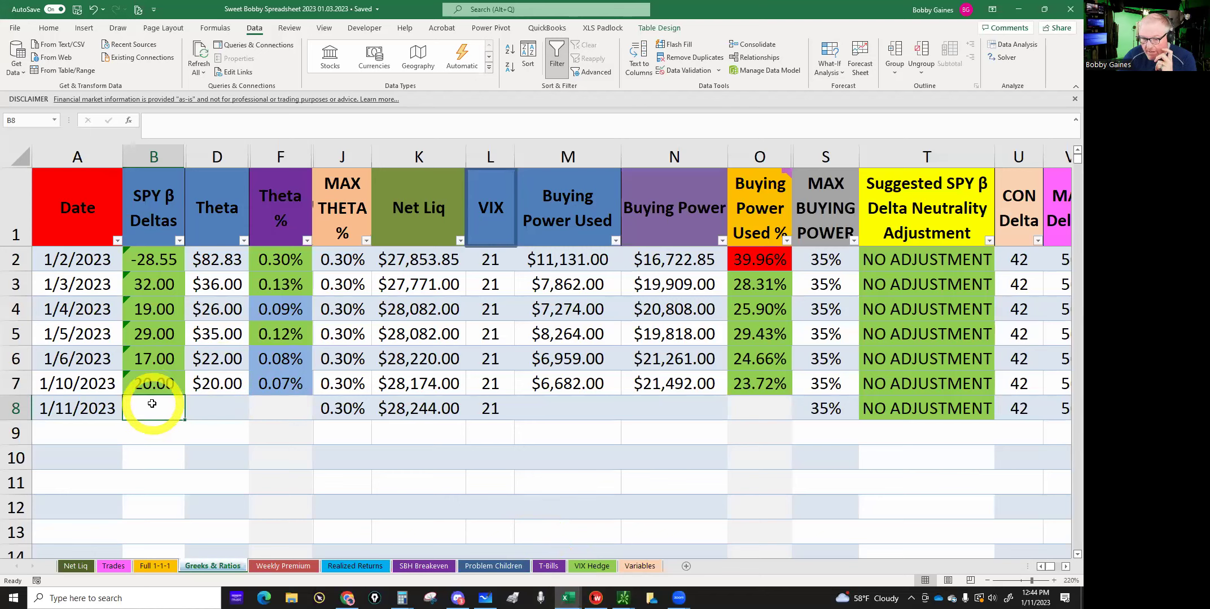
pyautogui.write('28')
pyautogui.click(217, 400)
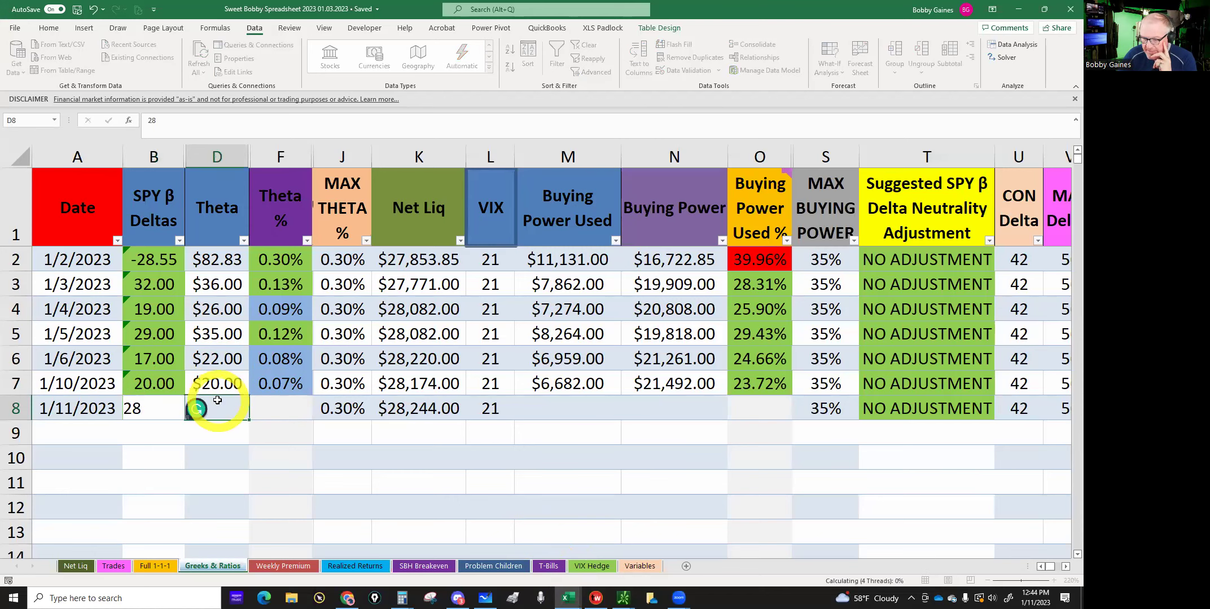
pyautogui.write('18')
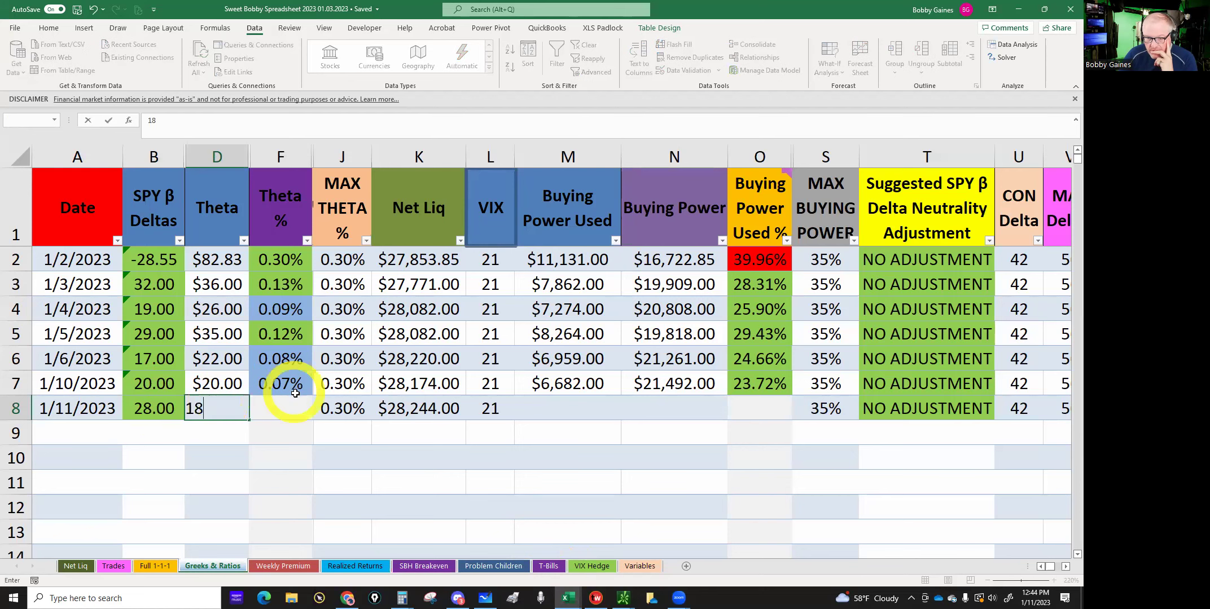
pyautogui.click(293, 408)
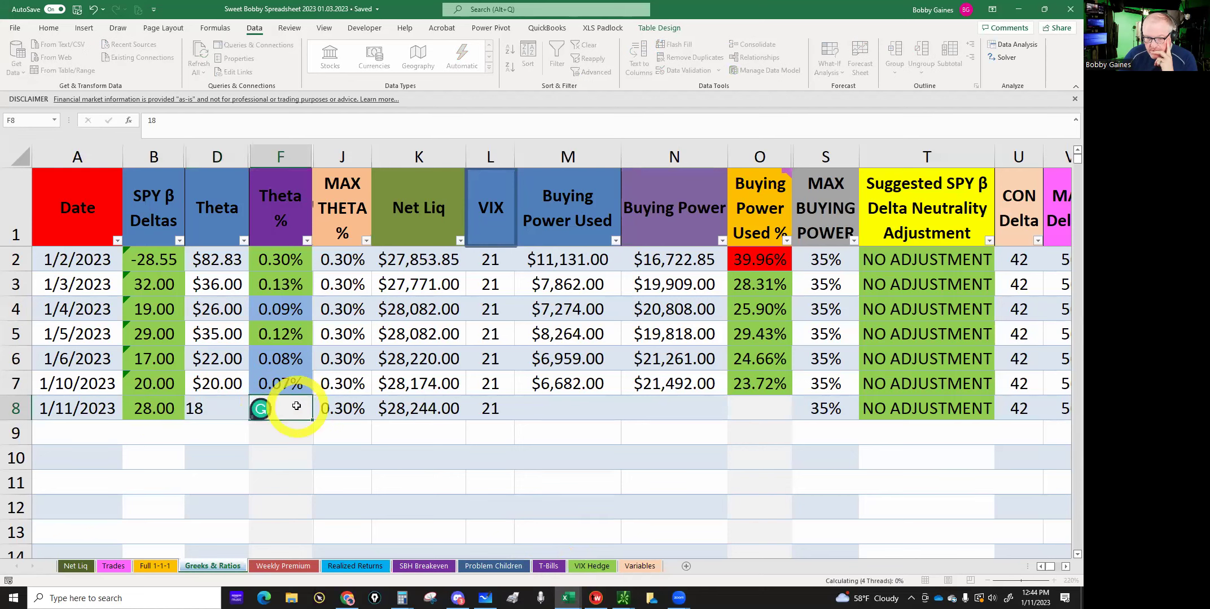
# Return to thinkorswim and check the /MES position's BP Effect for the row's Buying Power Used cell.
pyautogui.click(558, 411)
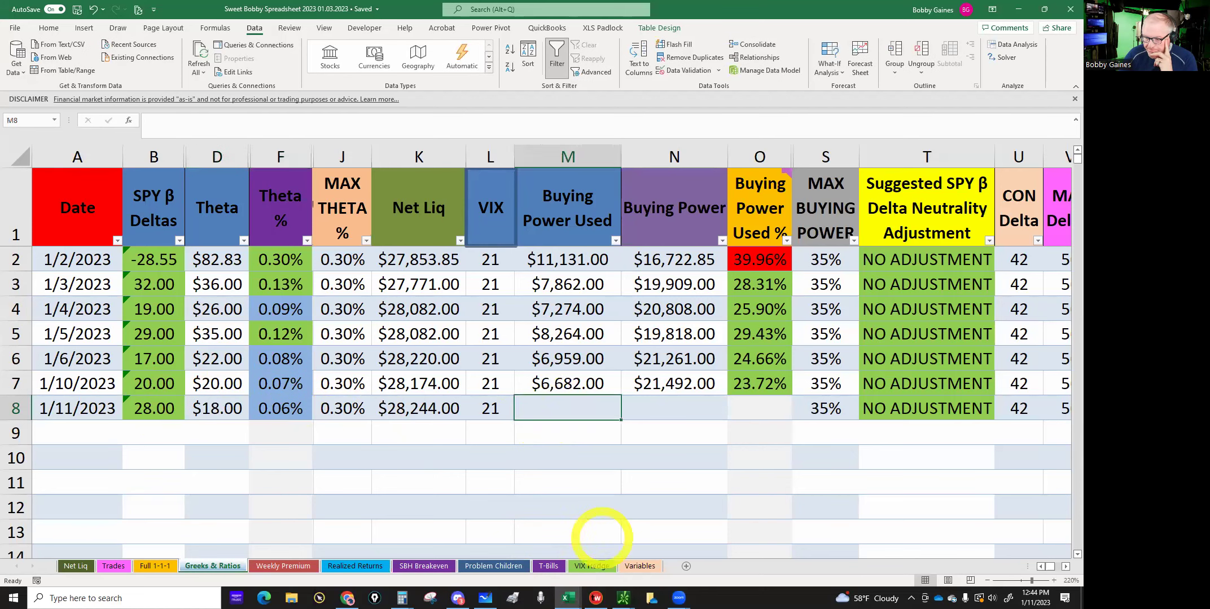
pyautogui.click(624, 598)
pyautogui.click(565, 550)
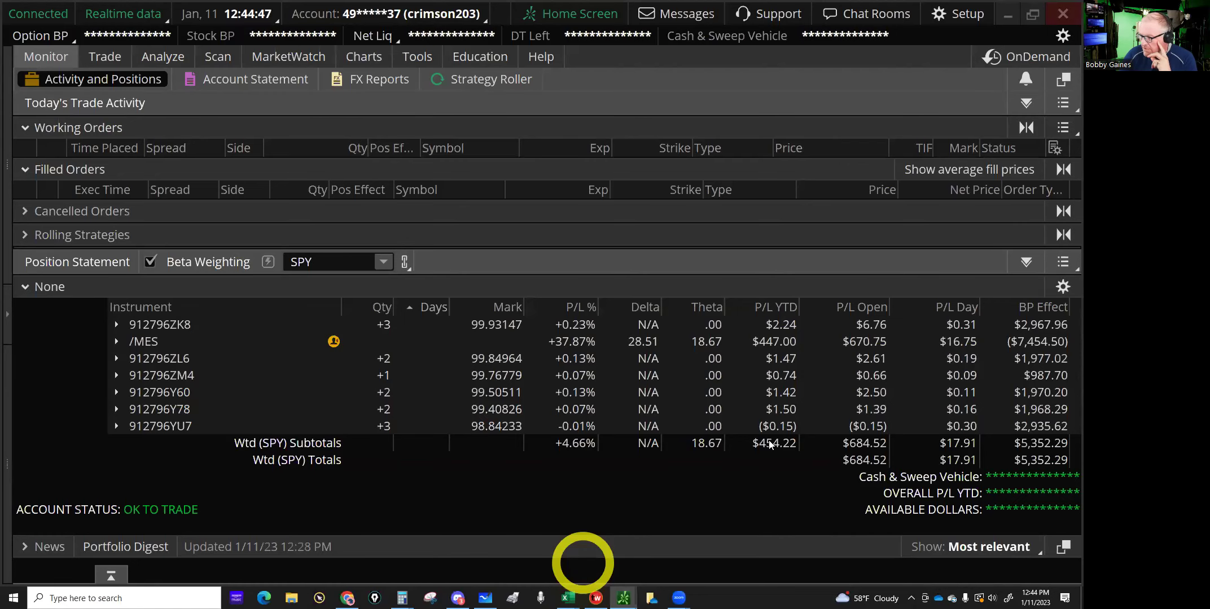
pyautogui.click(918, 377)
pyautogui.click(931, 356)
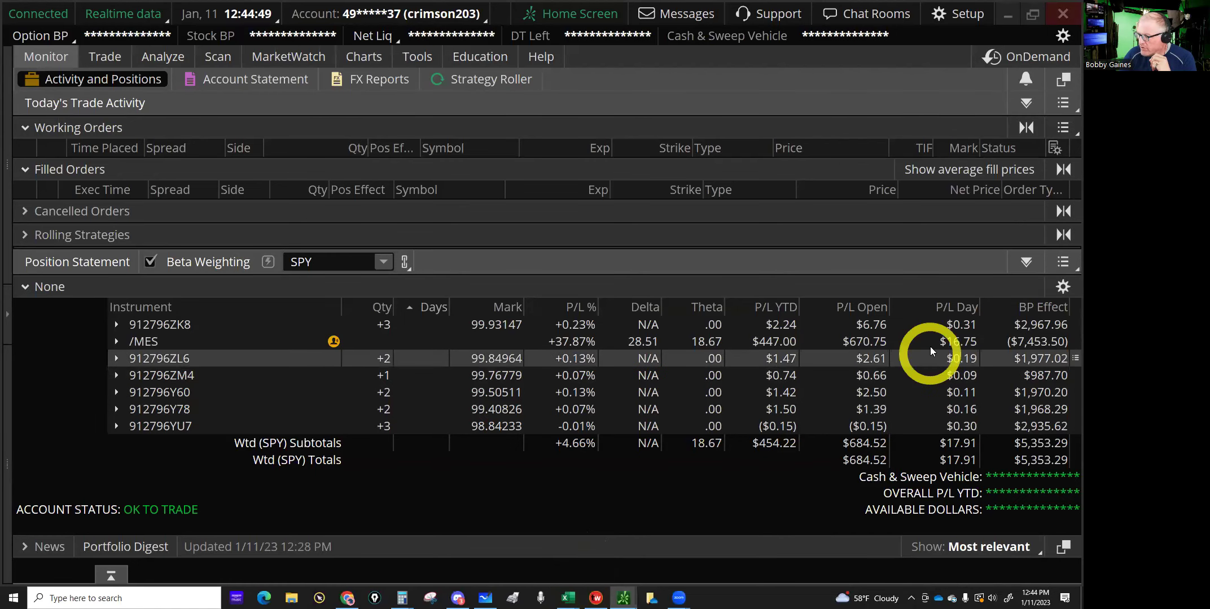
pyautogui.click(929, 342)
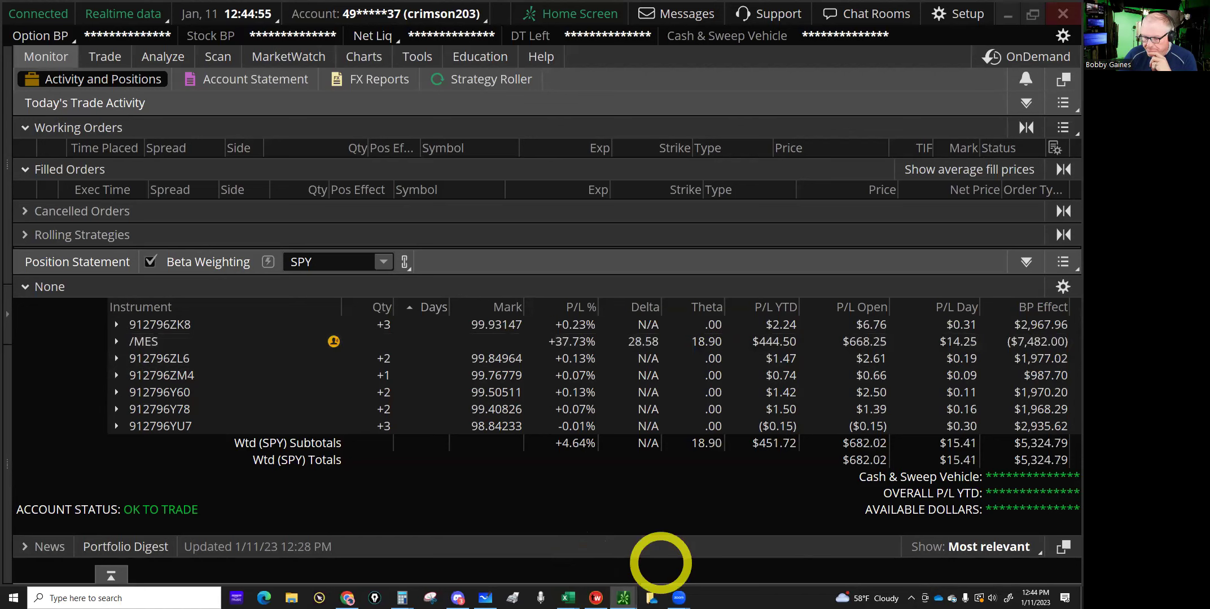
pyautogui.moveTo(568, 597)
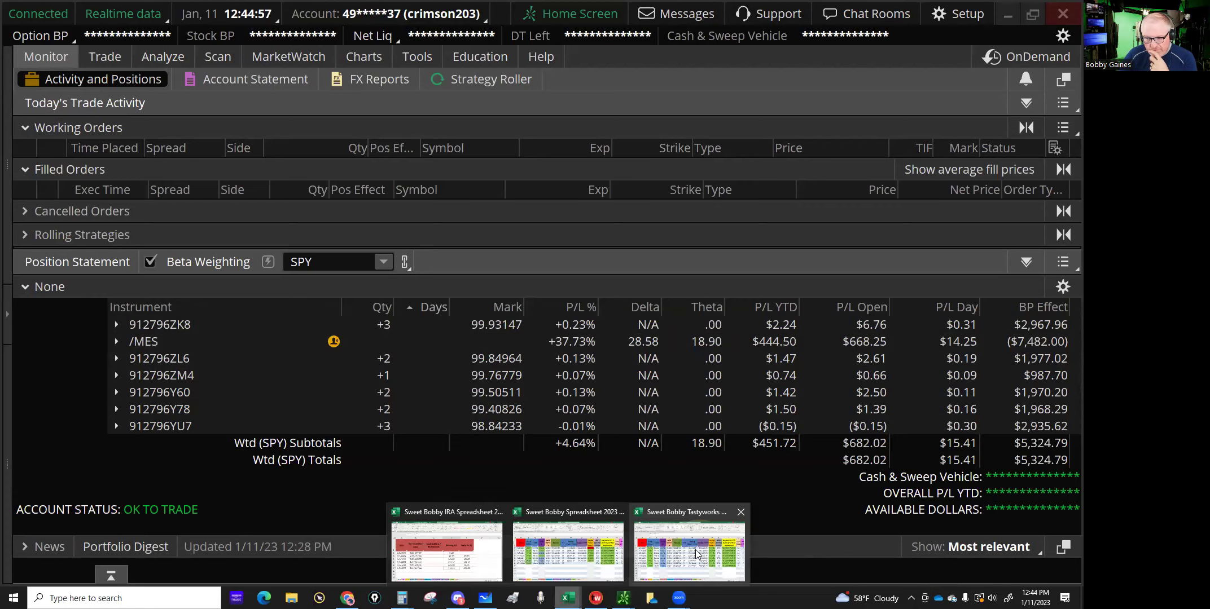
pyautogui.click(696, 555)
pyautogui.click(640, 443)
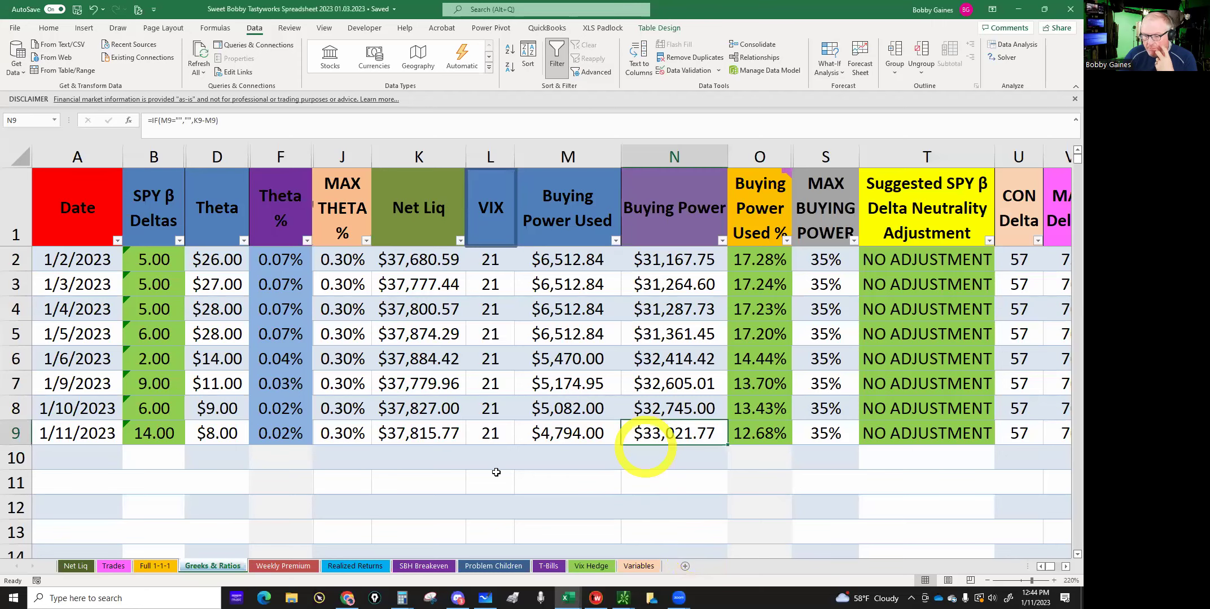
# In the Sweet Bobby Spreadsheet 2023 workbook, enter 7480 as Buying Power Used for 1/11/2023 and check the resulting buying power figures.
pyautogui.click(568, 597)
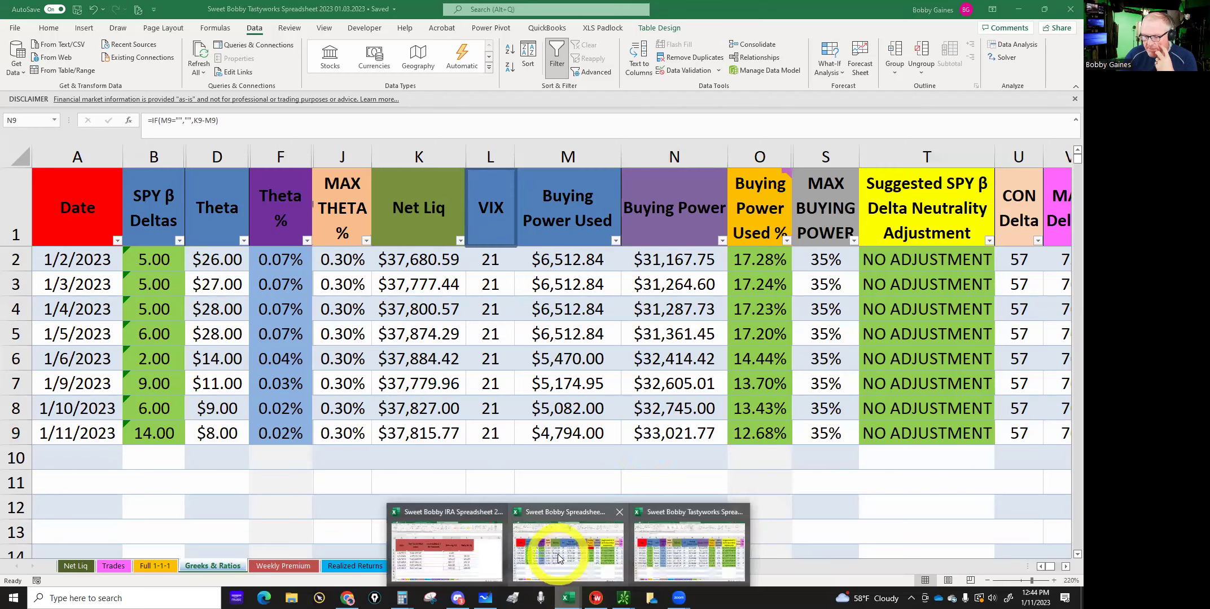
pyautogui.click(559, 558)
pyautogui.click(526, 412)
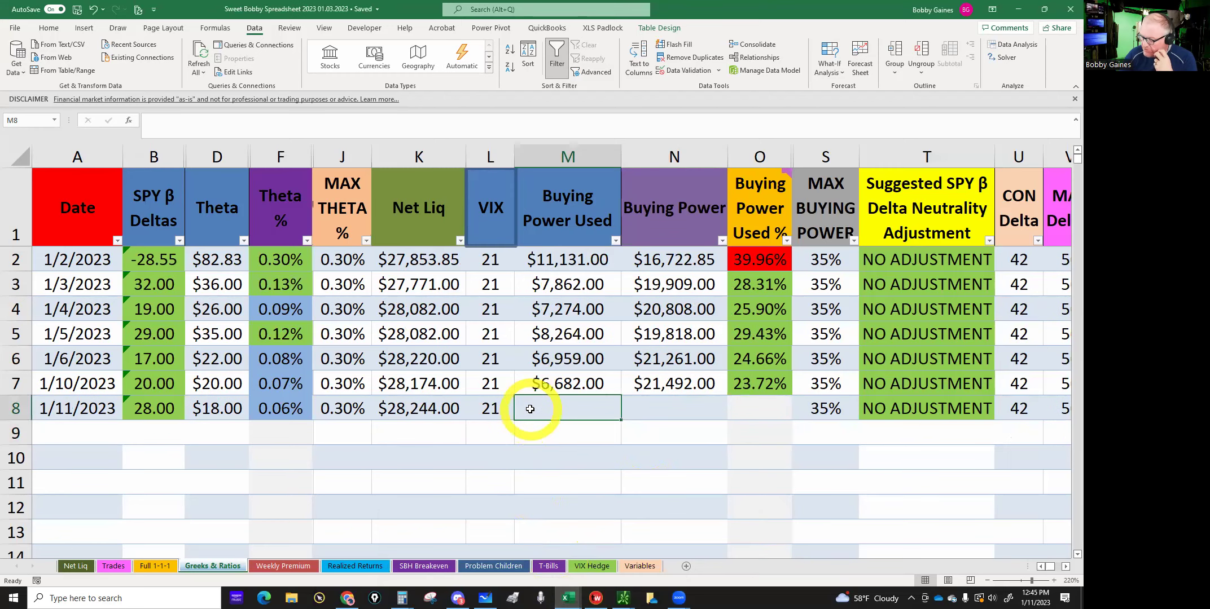
pyautogui.write('7')
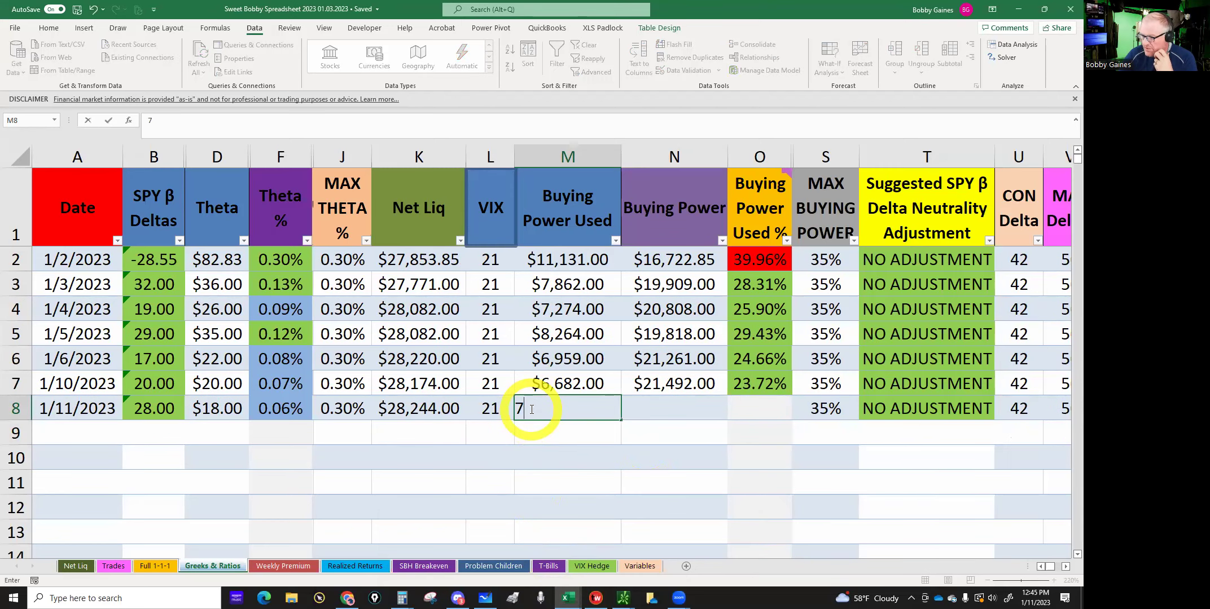
pyautogui.write('480')
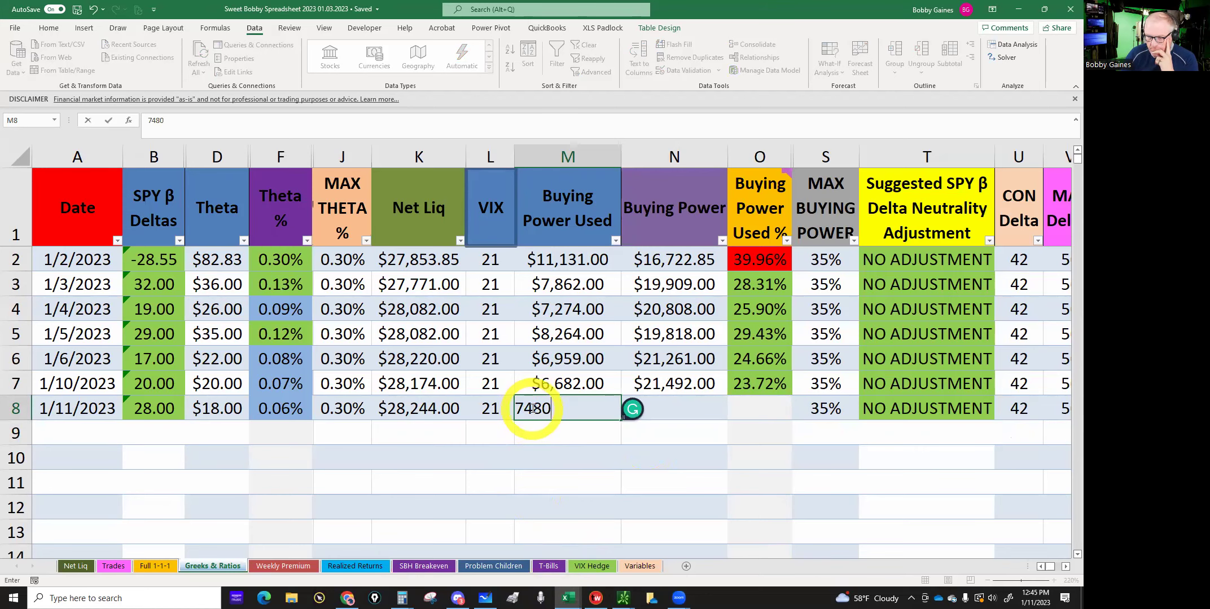
pyautogui.press('Return')
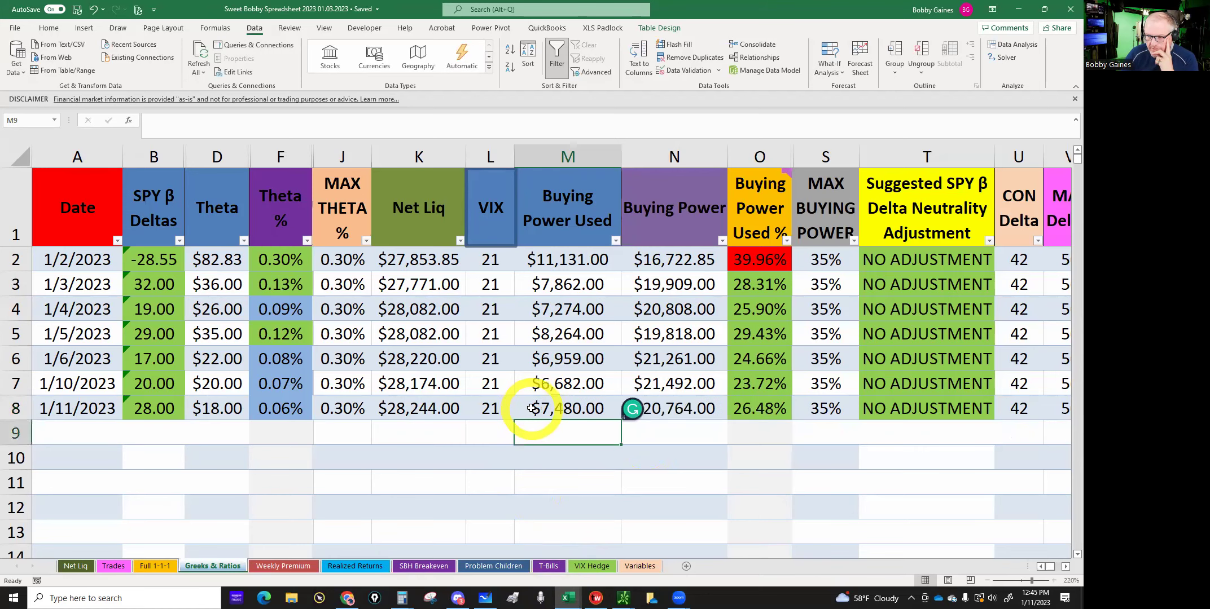
pyautogui.click(745, 408)
pyautogui.click(689, 406)
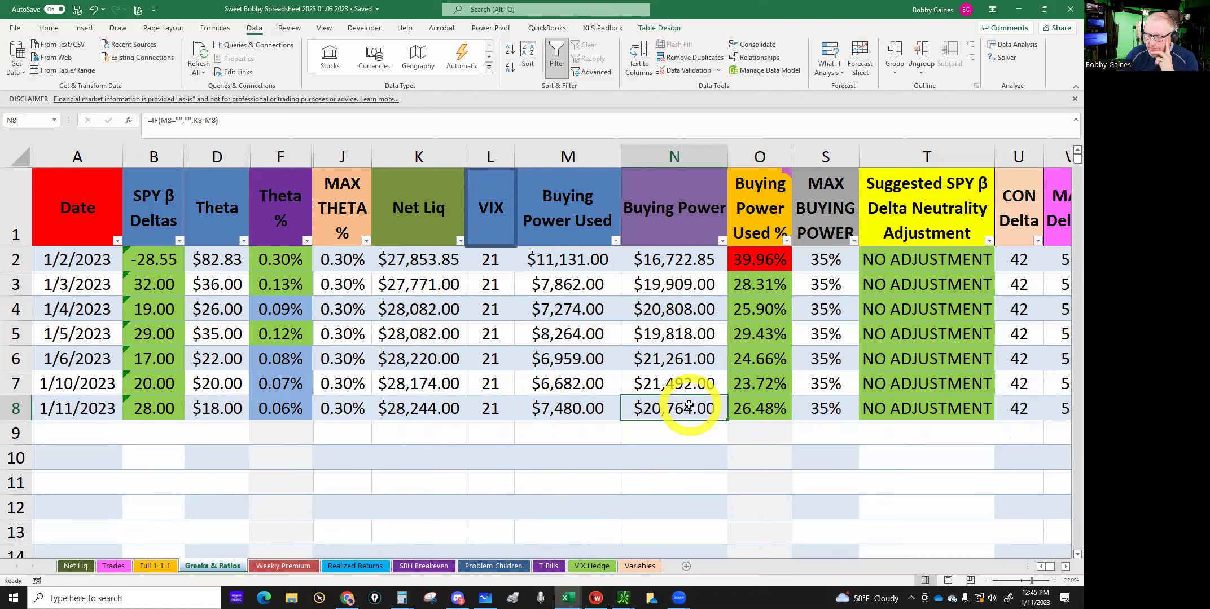
pyautogui.click(574, 402)
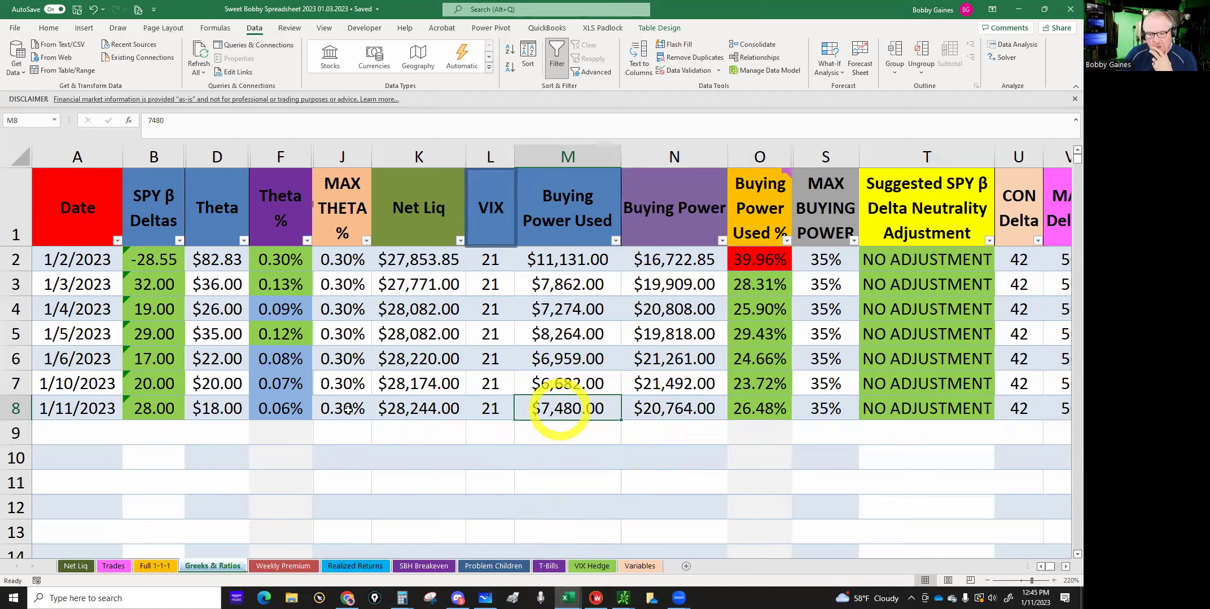
# Review the Theta and Buying Power Used cells for 1/11/2023, and check the /MES position in thinkorswim.
pyautogui.click(225, 410)
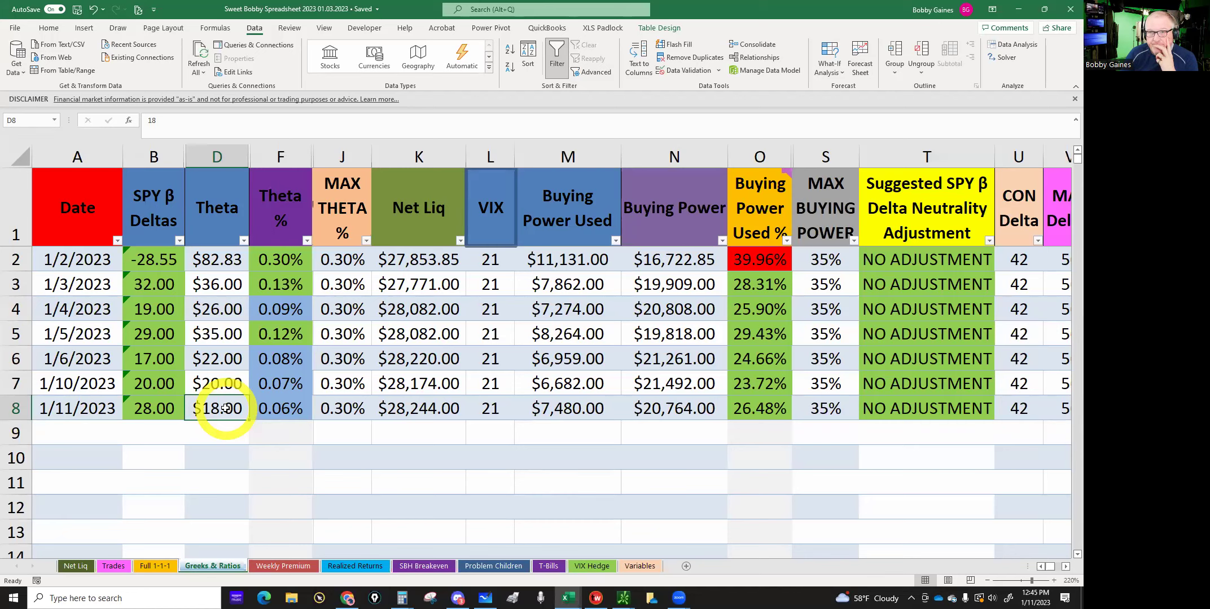
pyautogui.click(540, 405)
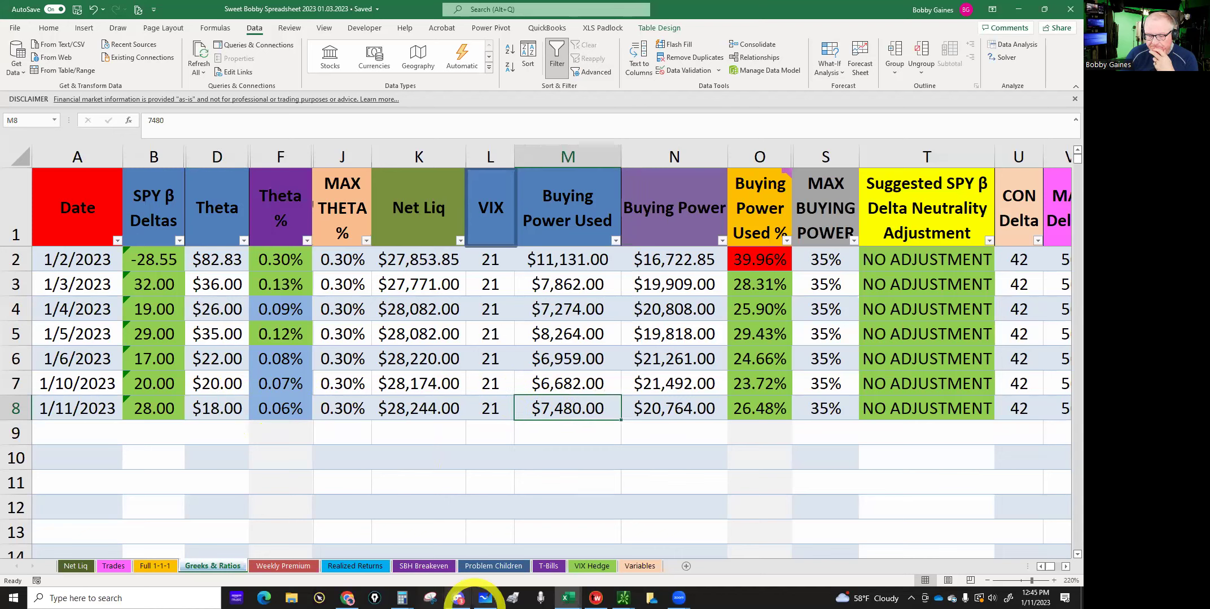
pyautogui.moveTo(620, 599)
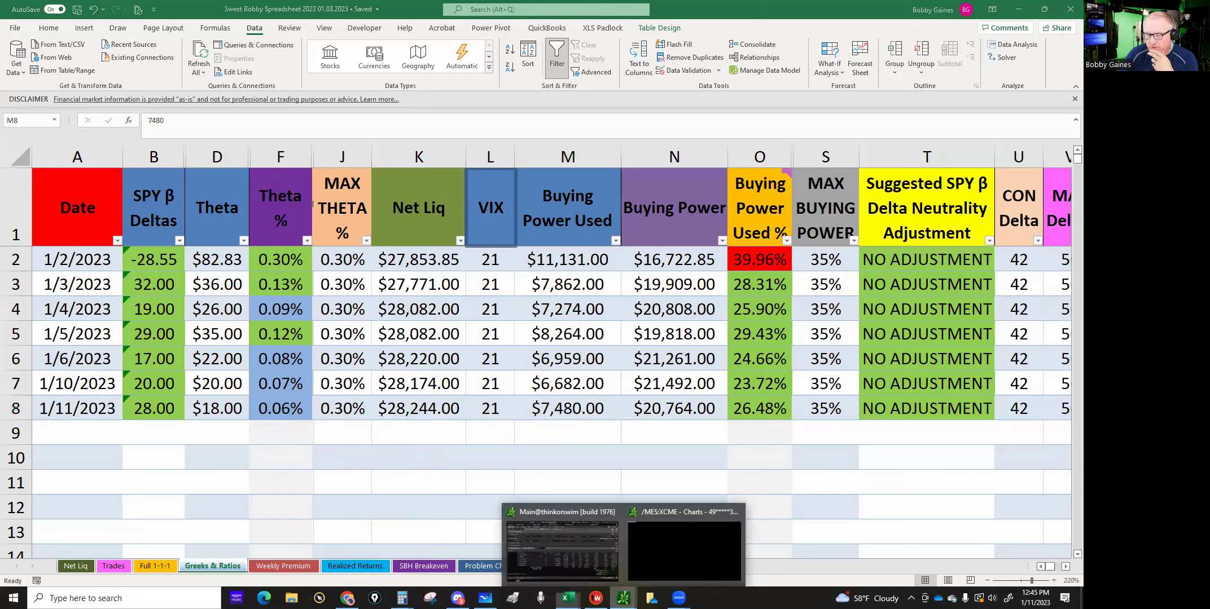
pyautogui.click(566, 561)
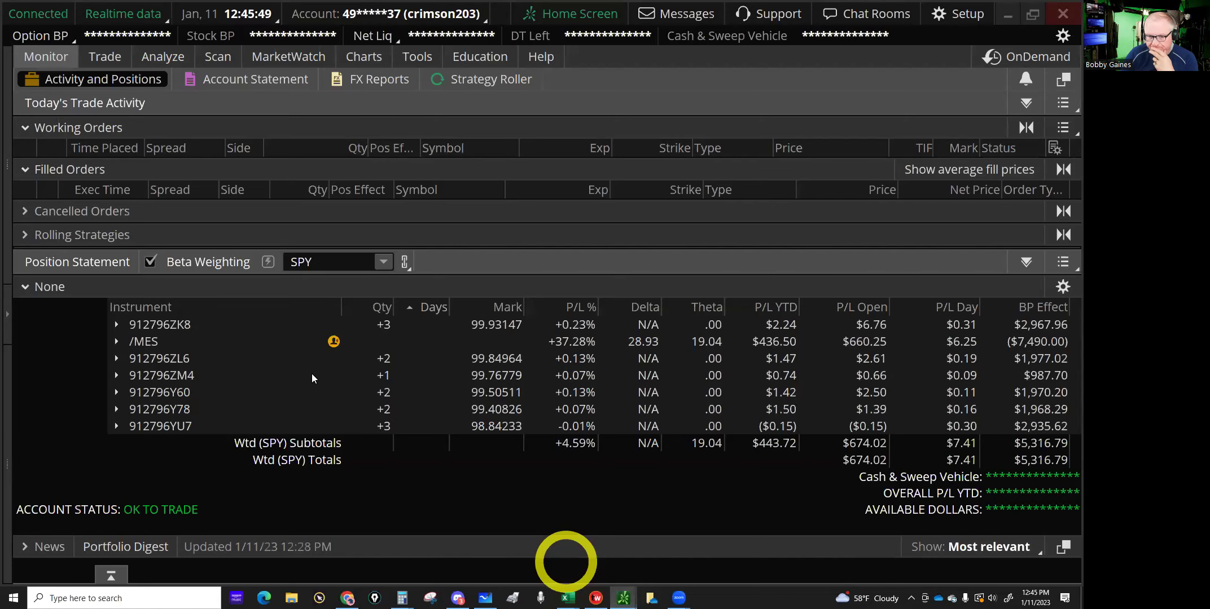
pyautogui.click(141, 343)
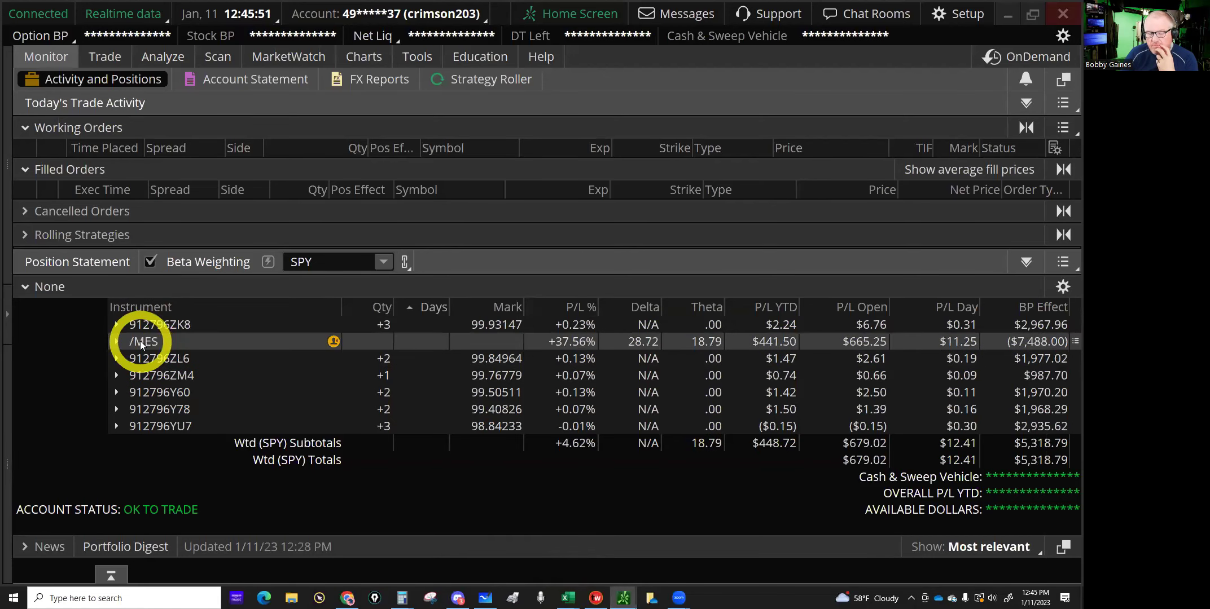
# Open the /MES option chain for trading and collapse its expanded February expirations.
pyautogui.click(98, 59)
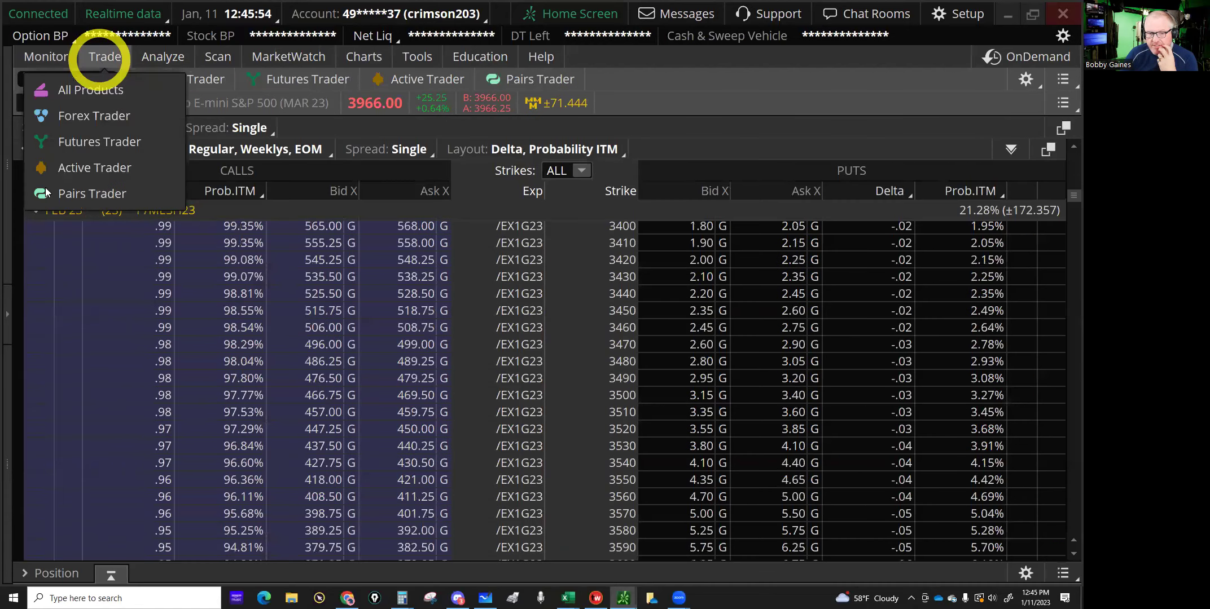
pyautogui.click(40, 212)
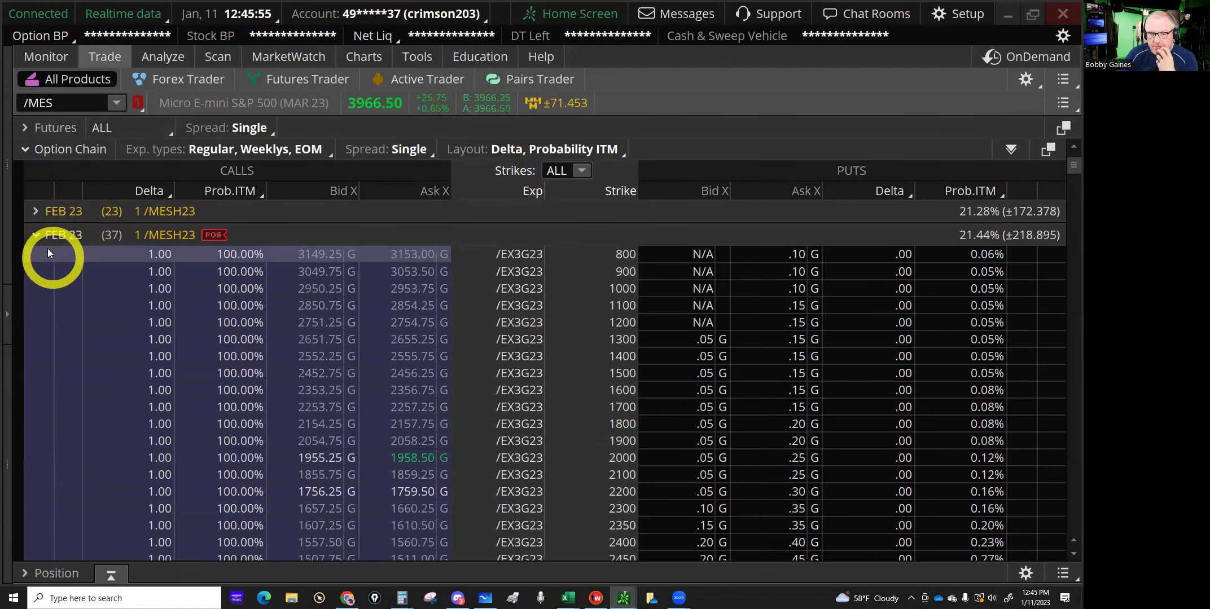
pyautogui.click(41, 237)
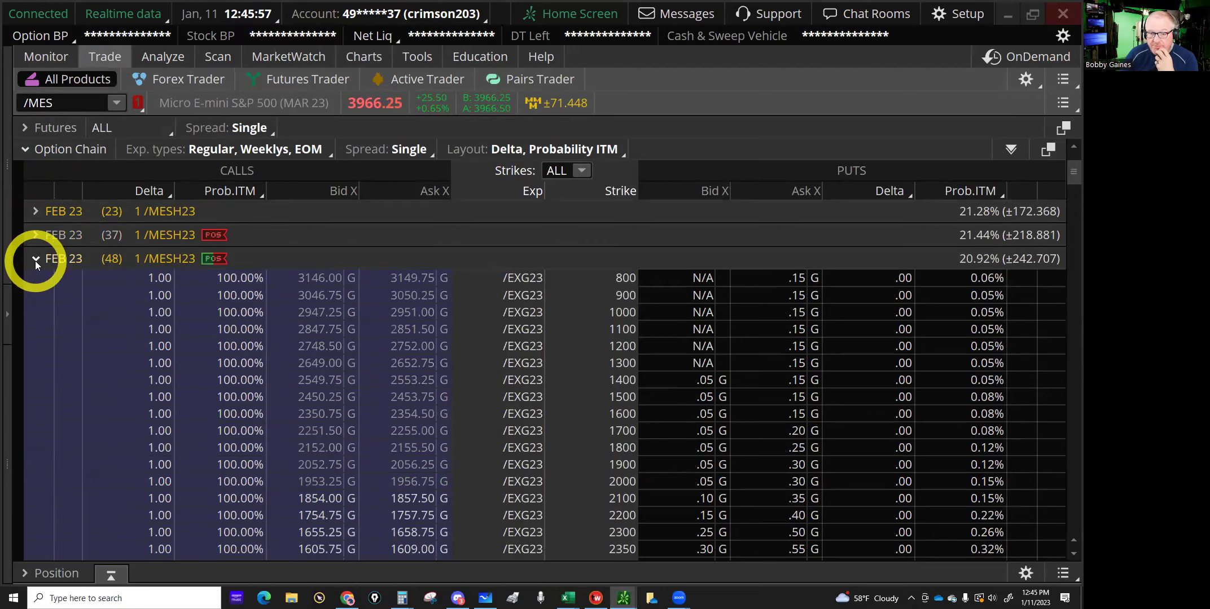
pyautogui.click(35, 260)
pyautogui.click(36, 307)
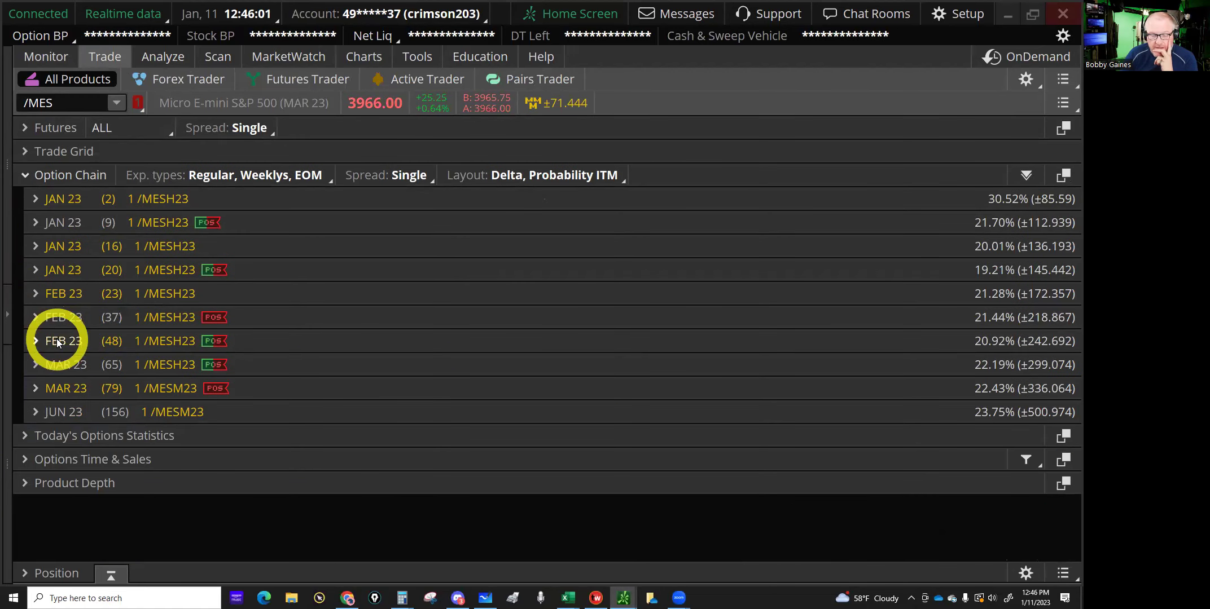
# Look over the strikes of the 48-day FEB 23 expiration and collapse it again.
pyautogui.click(56, 342)
pyautogui.scroll(-1, 324, 429)
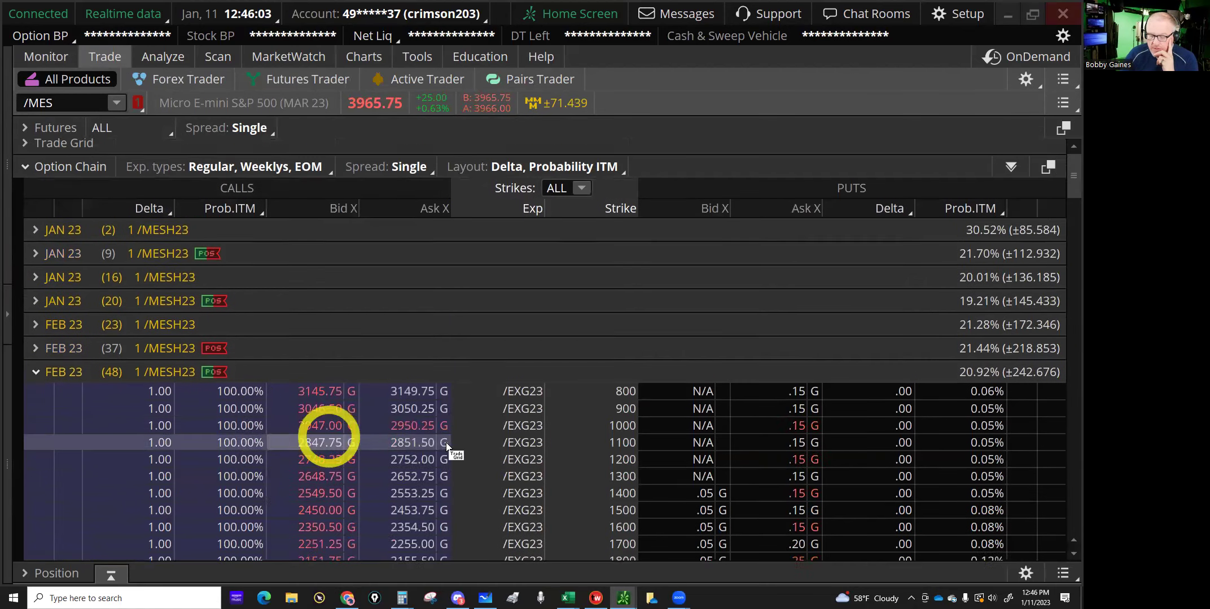
pyautogui.scroll(-3, 668, 421)
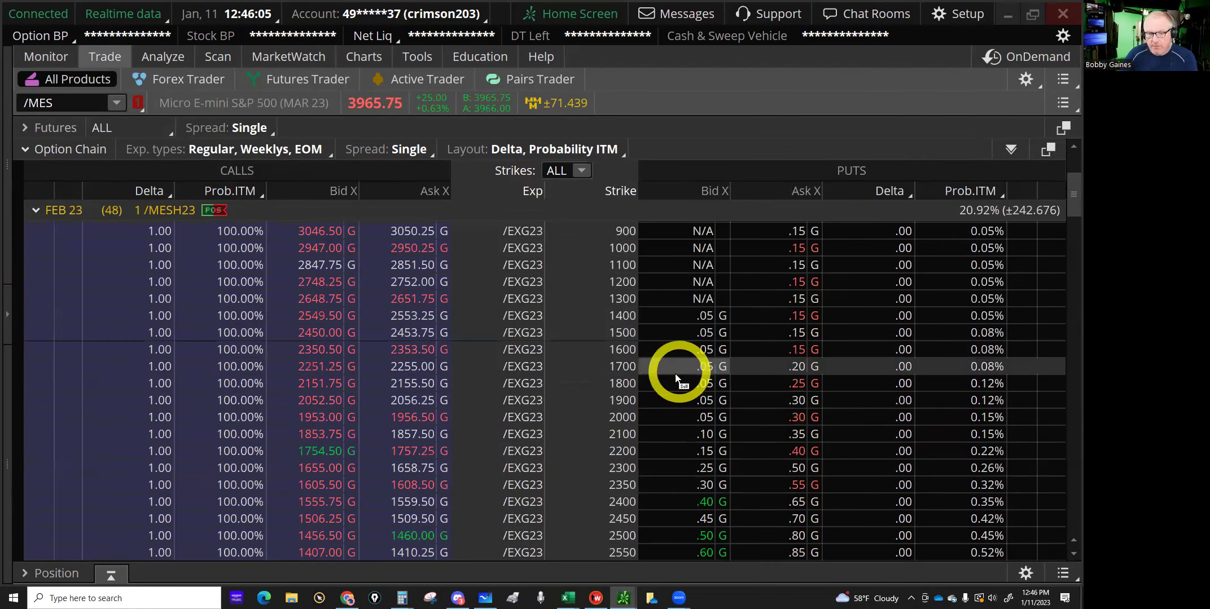
pyautogui.click(35, 210)
# Expand the 65-day MAR 23 expiration and locate its put strikes from 3680 to 3730.
pyautogui.click(57, 365)
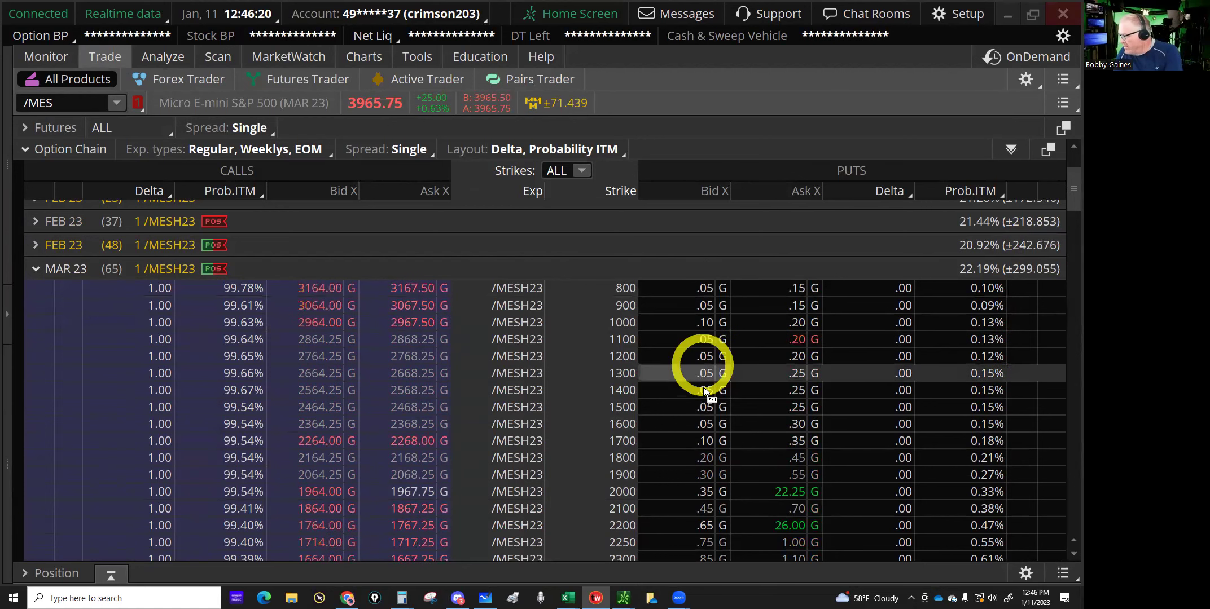
pyautogui.scroll(-4, 703, 388)
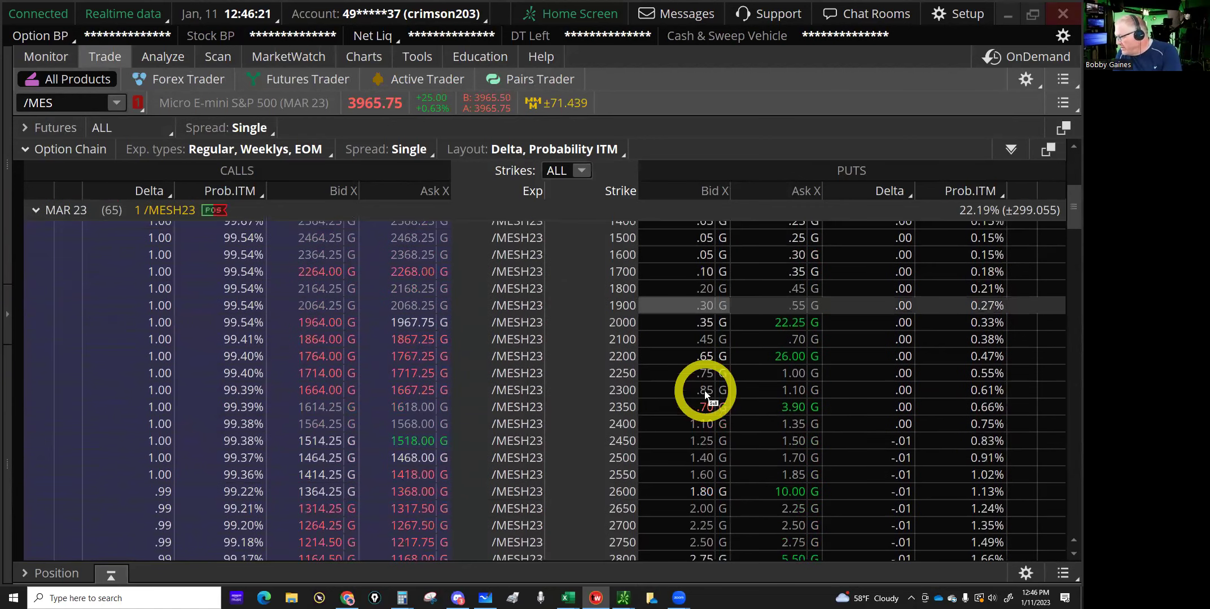
pyautogui.scroll(-1, 705, 395)
pyautogui.scroll(-1, 706, 395)
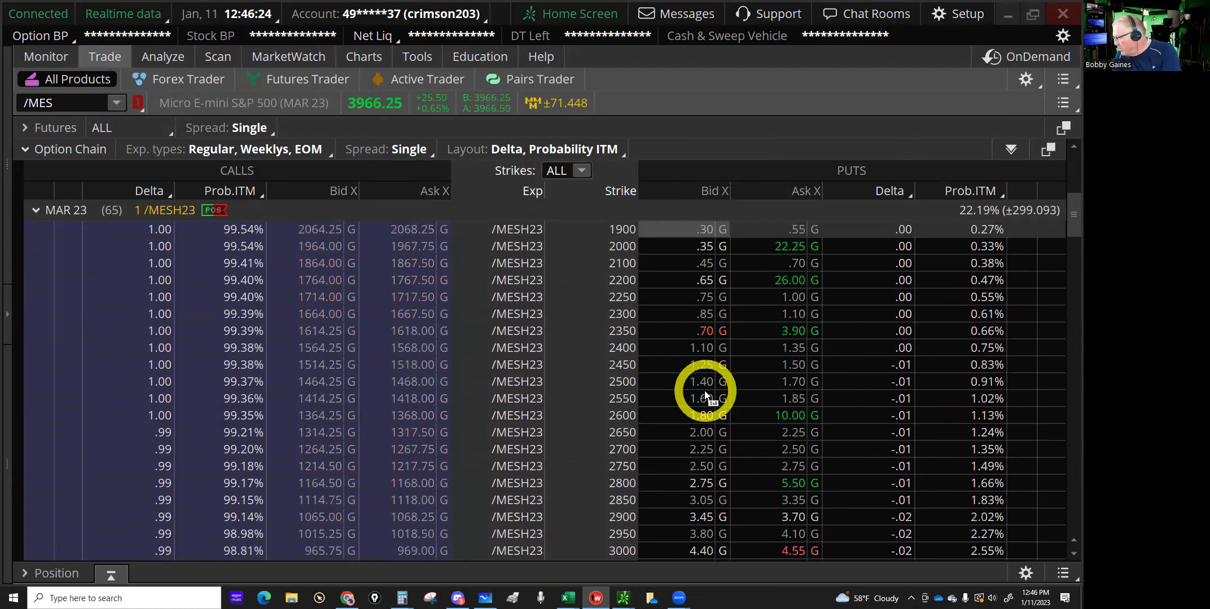
pyautogui.scroll(-1, 706, 395)
pyautogui.scroll(-1, 705, 395)
pyautogui.scroll(-1, 705, 395)
pyautogui.scroll(-3, 706, 395)
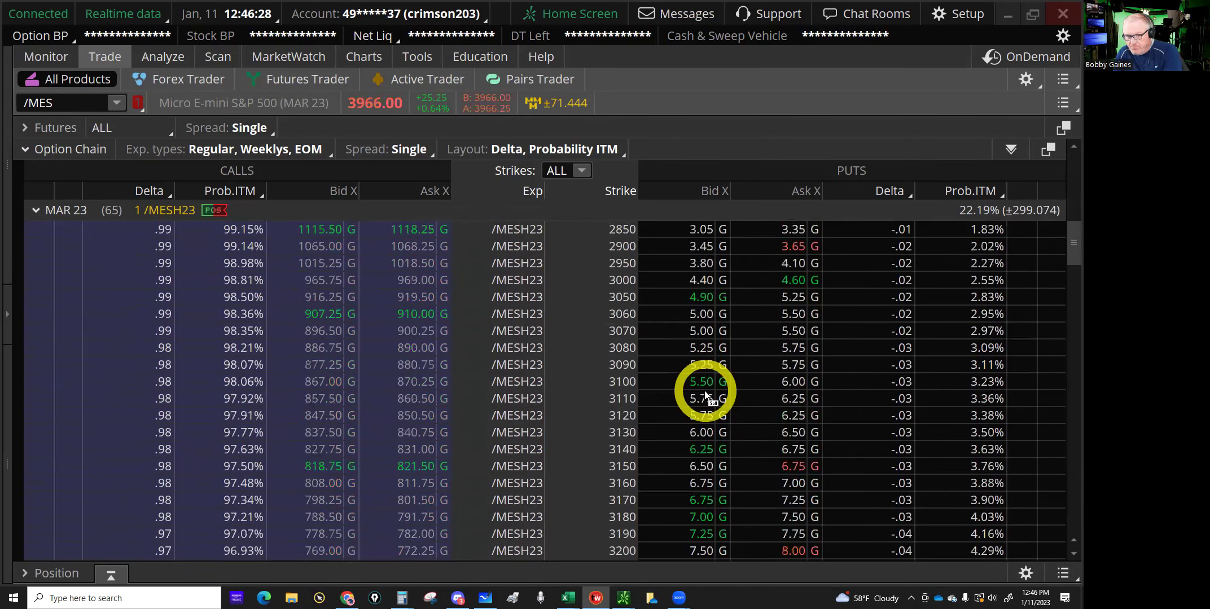
pyautogui.scroll(-3, 705, 395)
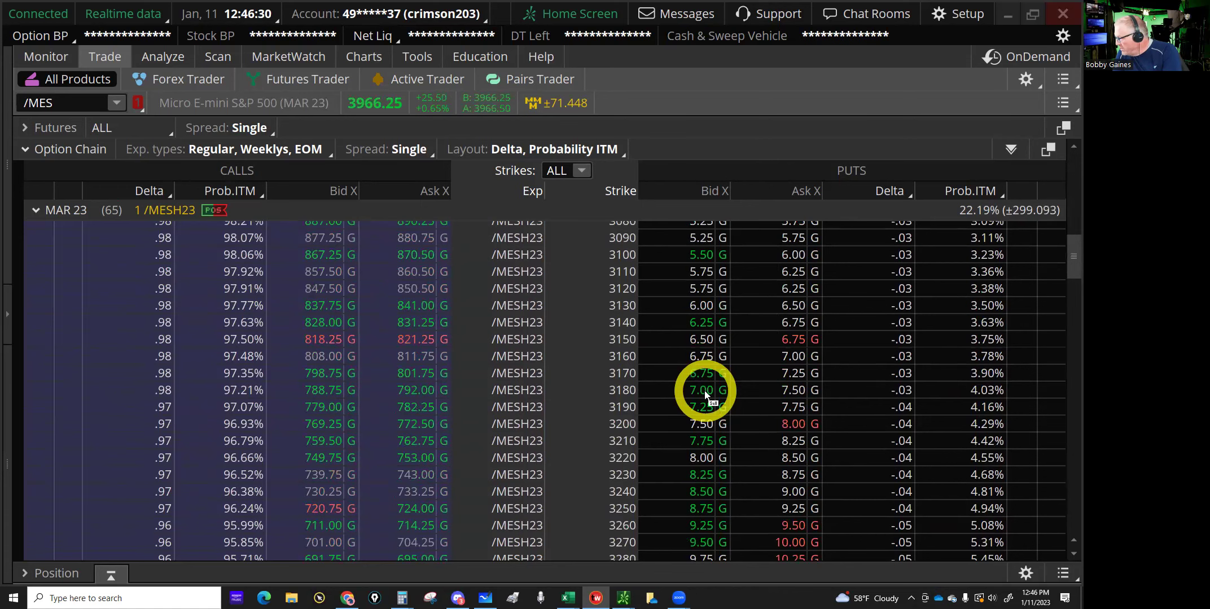
pyautogui.scroll(-2, 706, 395)
pyautogui.scroll(-4, 705, 395)
pyautogui.scroll(-5, 705, 395)
pyautogui.scroll(-5, 704, 398)
pyautogui.scroll(-3, 705, 399)
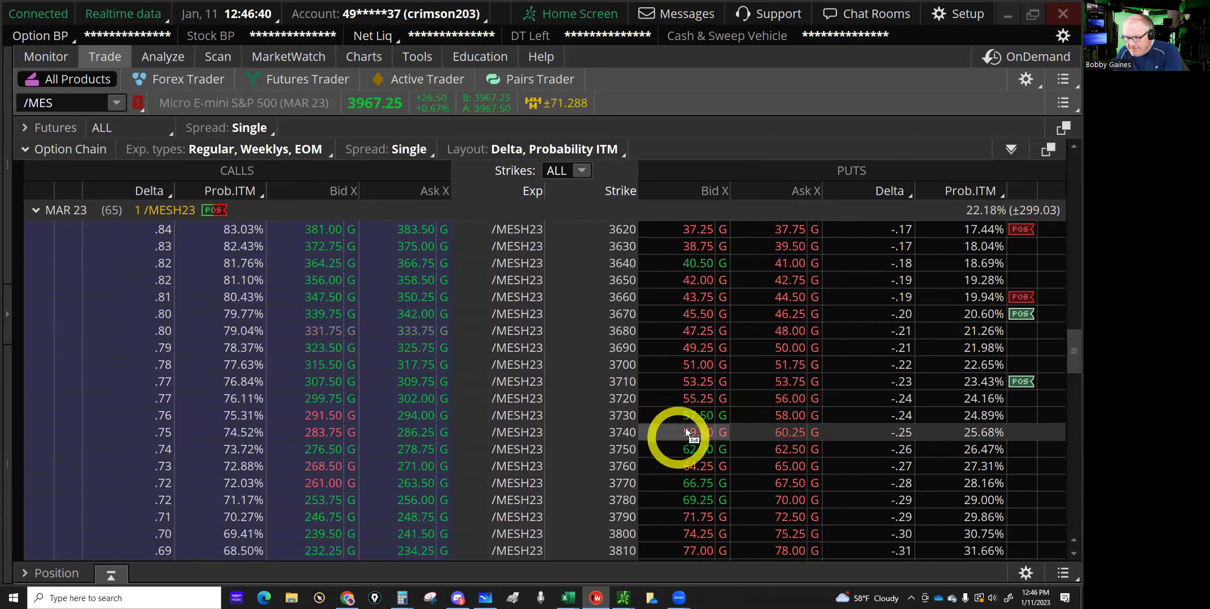
# Build a MAR 23 /MES put vertical order that buys the 3730 put and sells the 3680 put.
pyautogui.click(790, 415)
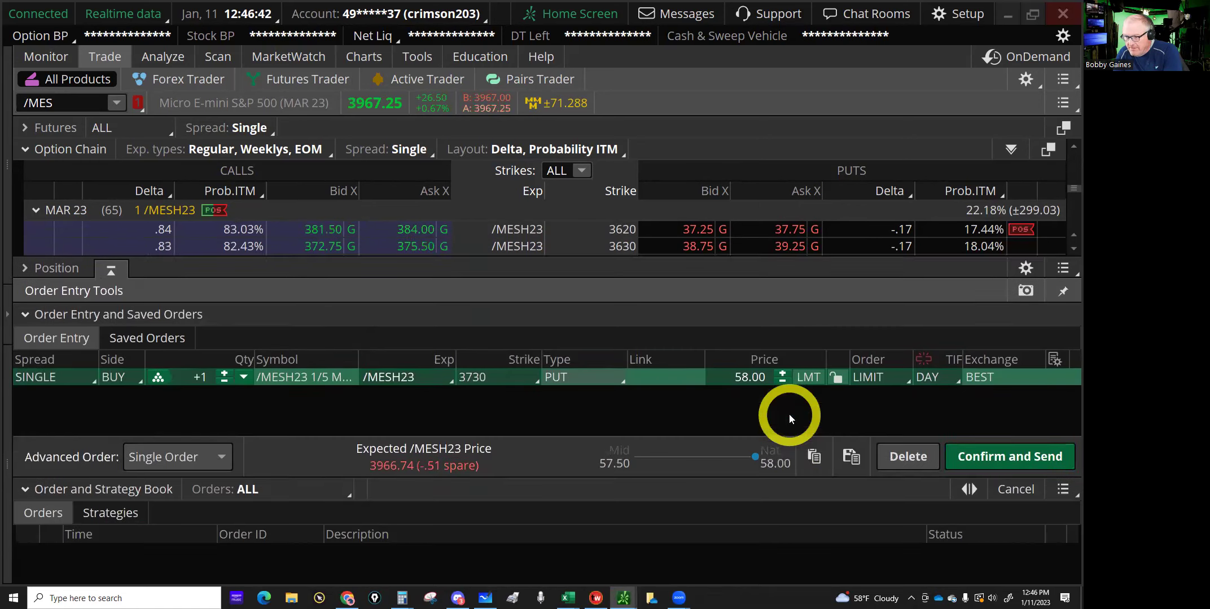
pyautogui.click(111, 252)
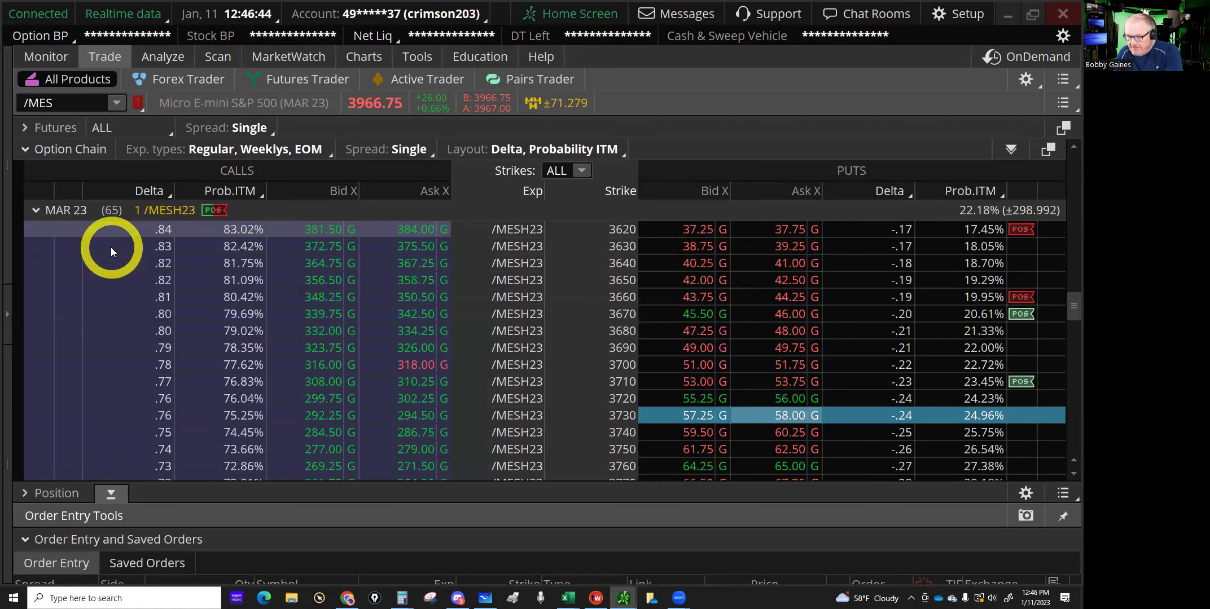
pyautogui.click(693, 331)
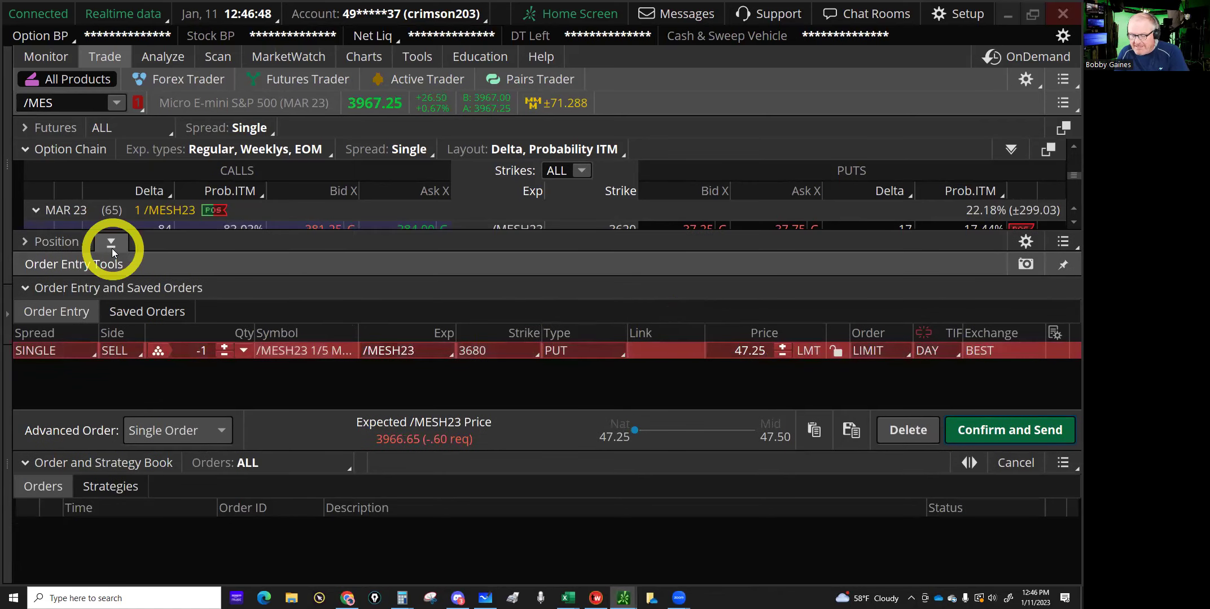
pyautogui.click(111, 249)
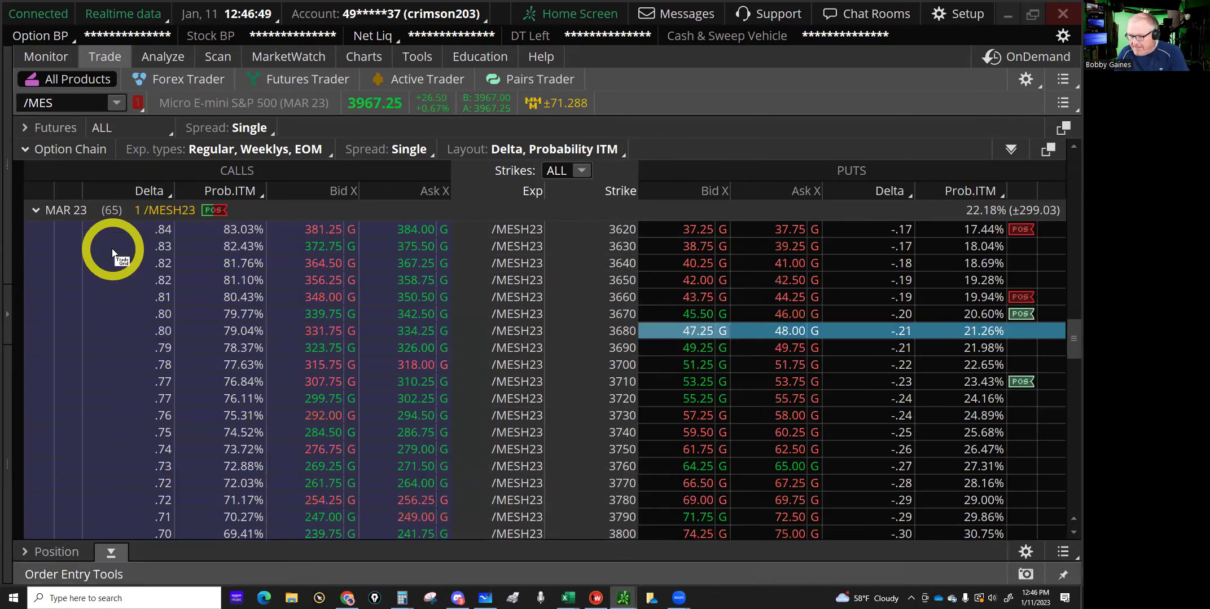
pyautogui.click(789, 418)
pyautogui.keyDown('ctrl'); pyautogui.click(789, 417); pyautogui.keyUp('ctrl')
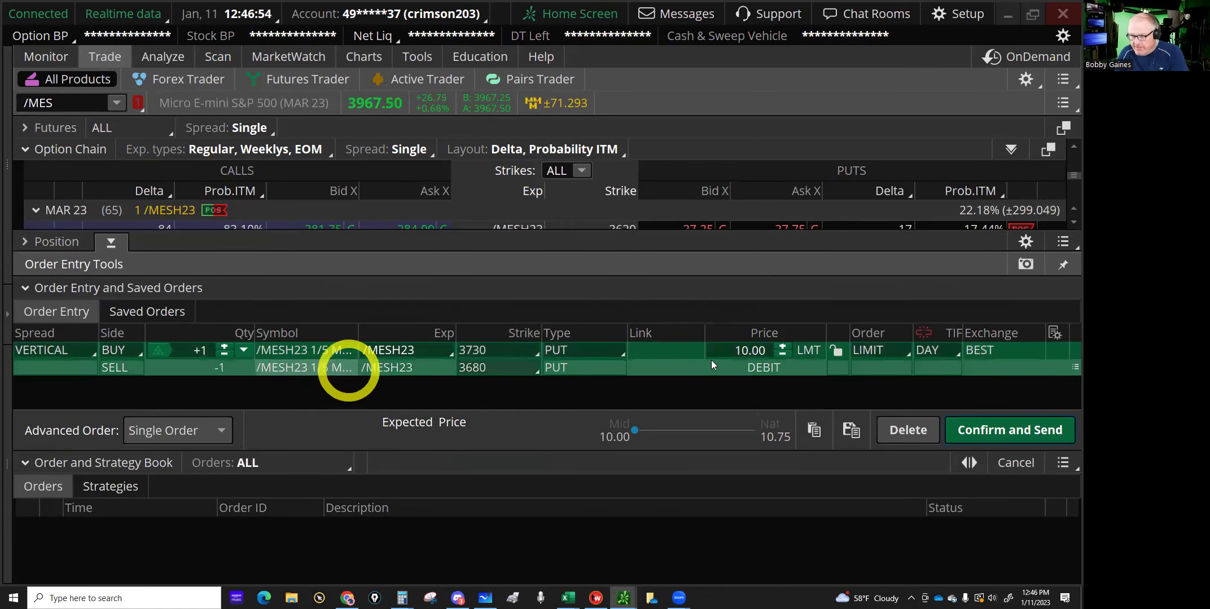
# Set the limit price of the 3730/3680 put vertical to a 10.25 debit.
pyautogui.click(782, 346)
pyautogui.click(782, 346)
pyautogui.click(782, 345)
pyautogui.click(782, 345)
pyautogui.click(782, 345)
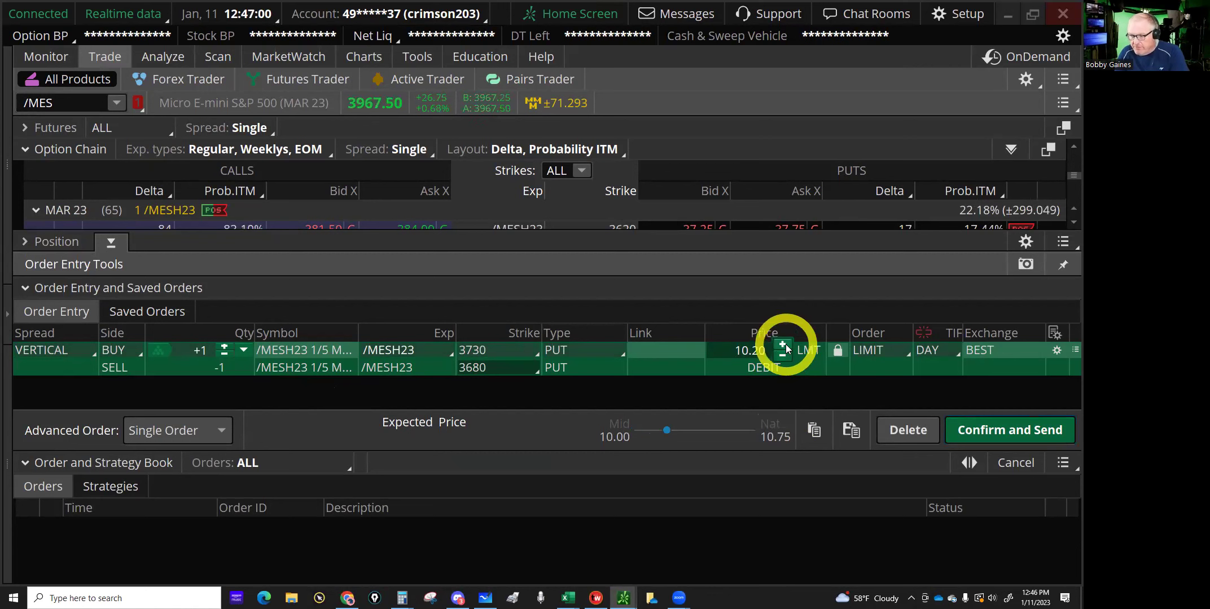
pyautogui.click(731, 351)
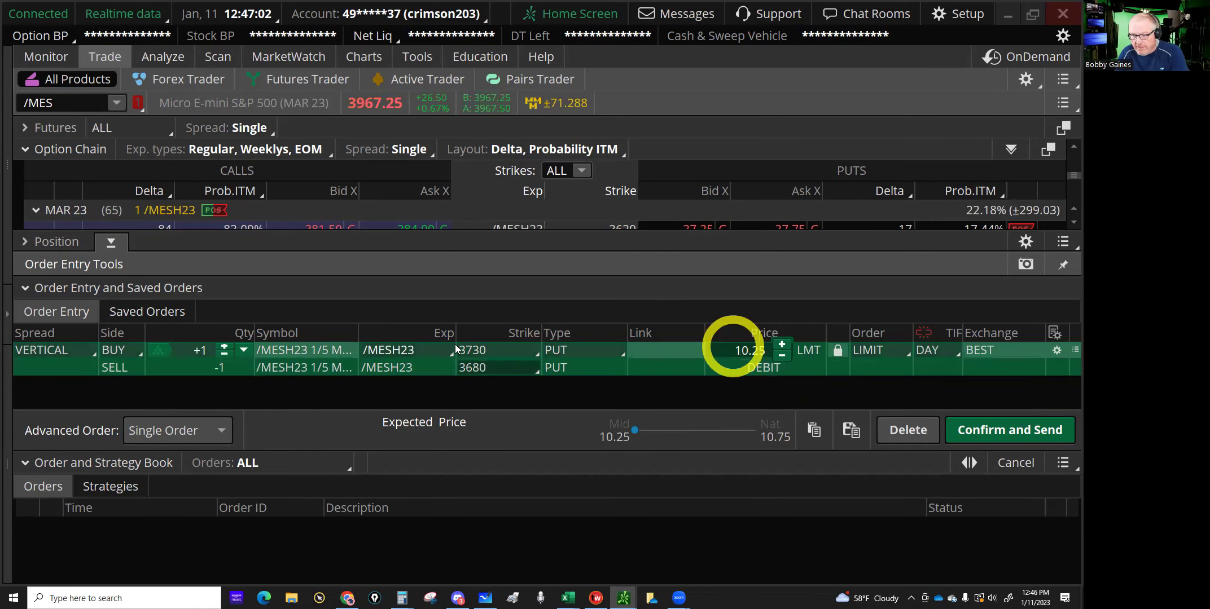
# Set the vertical's quantity to 2, then confirm and send the order.
pyautogui.click(878, 384)
pyautogui.click(972, 433)
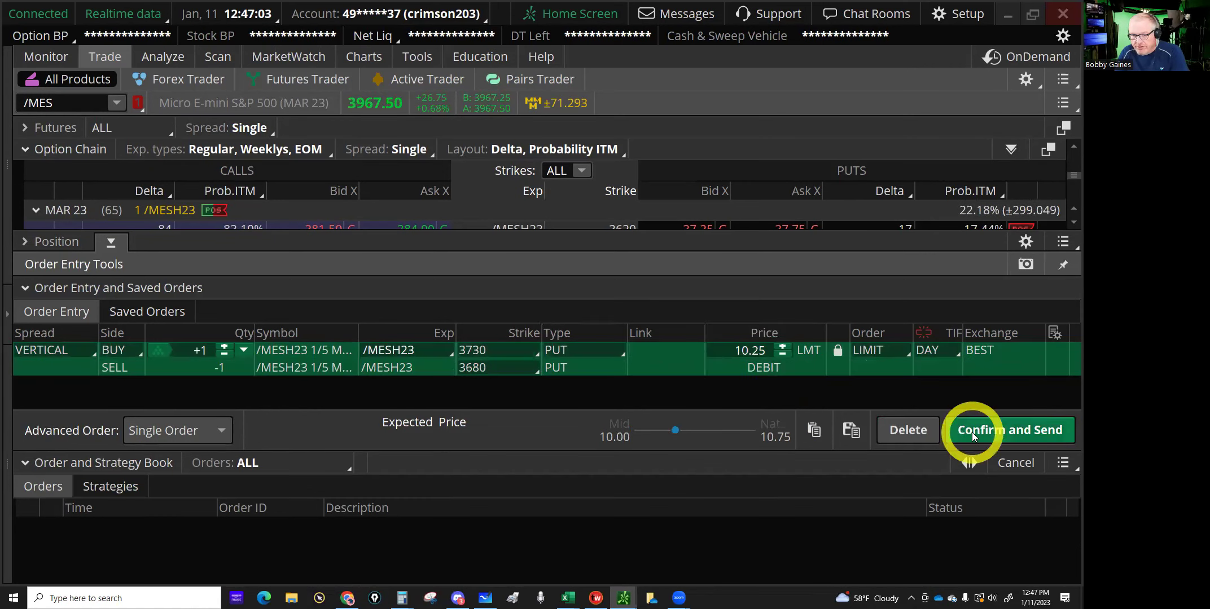
pyautogui.click(223, 344)
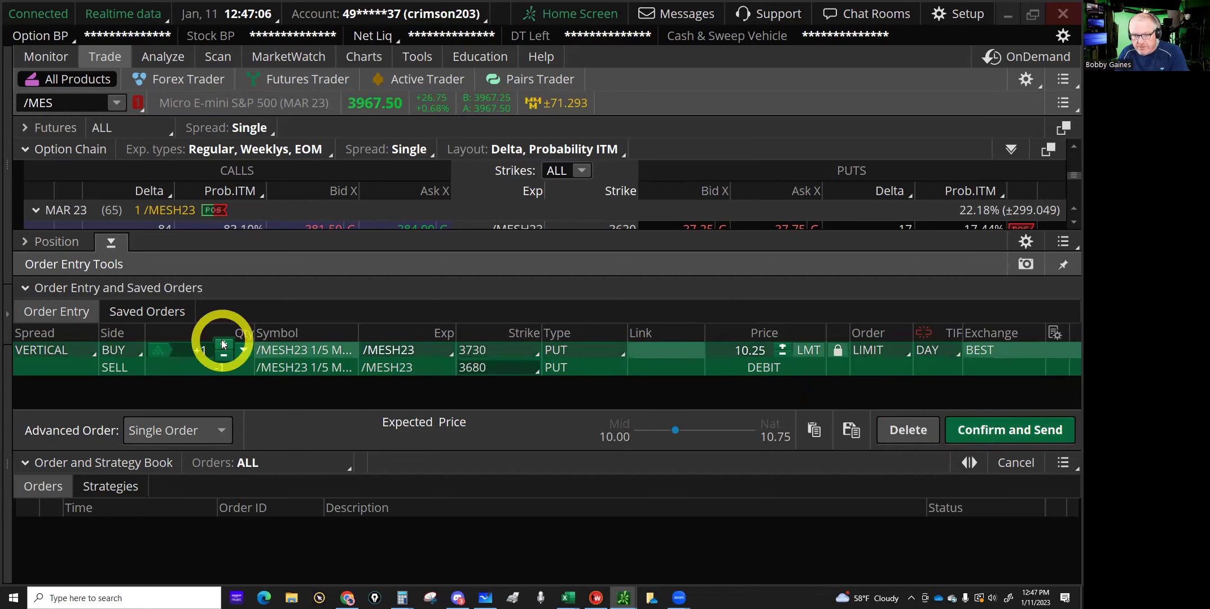
pyautogui.click(905, 412)
pyautogui.click(994, 434)
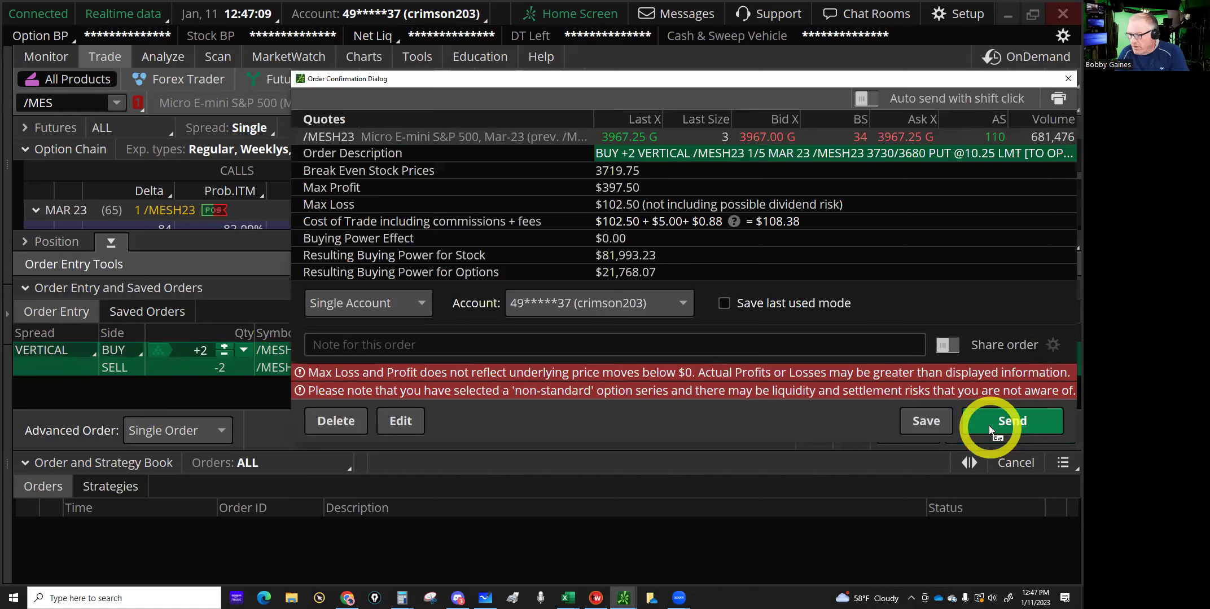
pyautogui.click(989, 425)
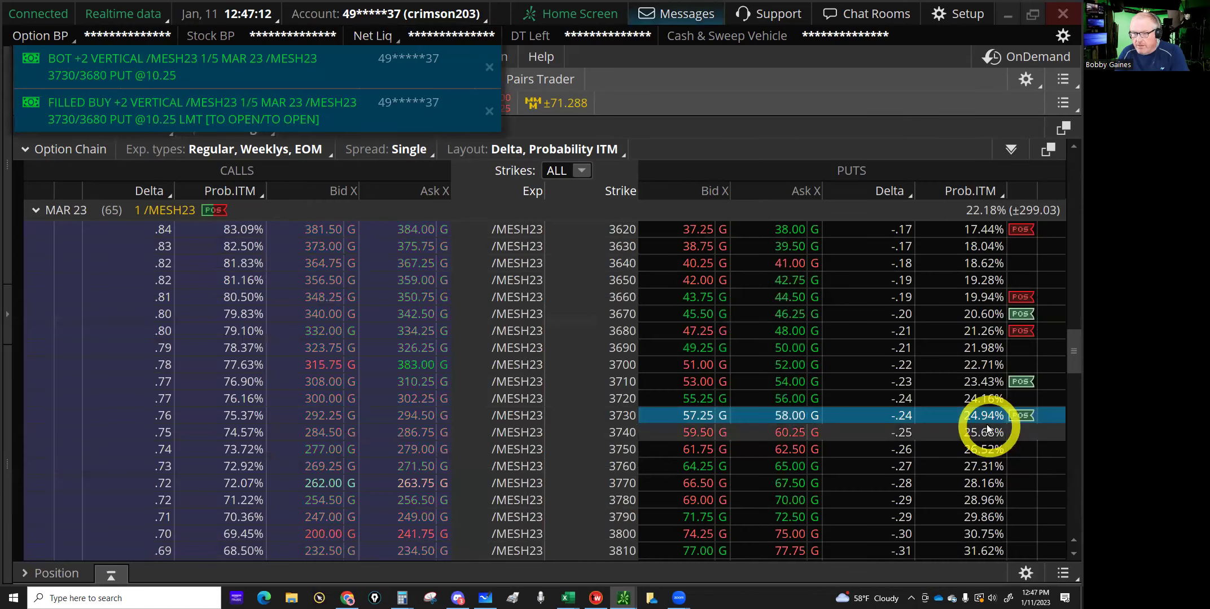
pyautogui.click(426, 20)
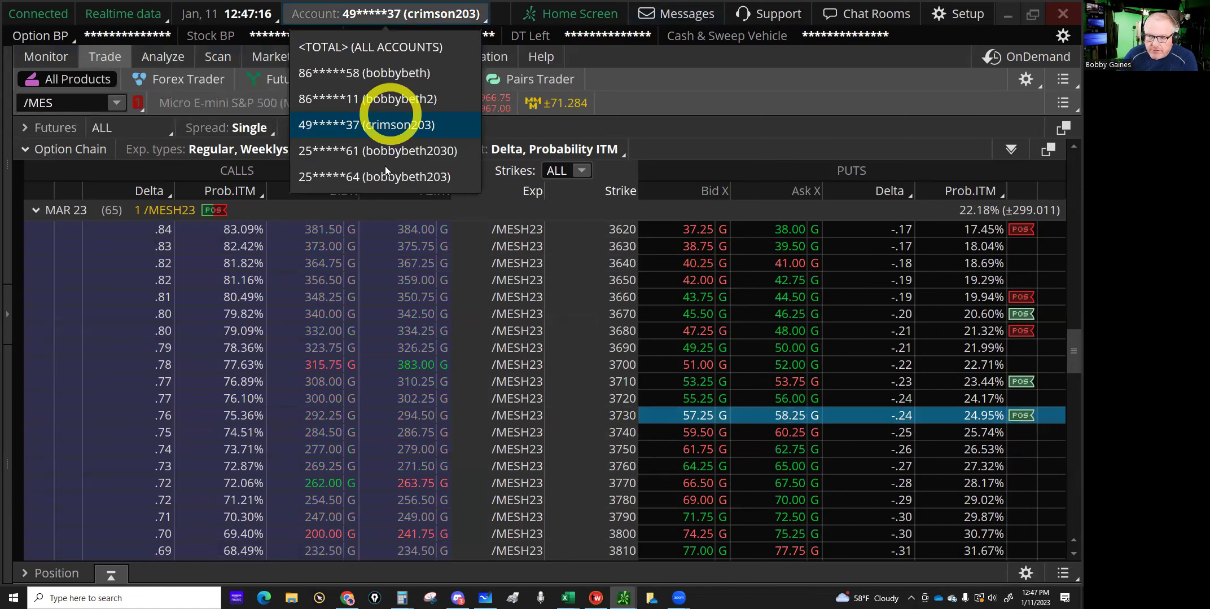
pyautogui.click(384, 177)
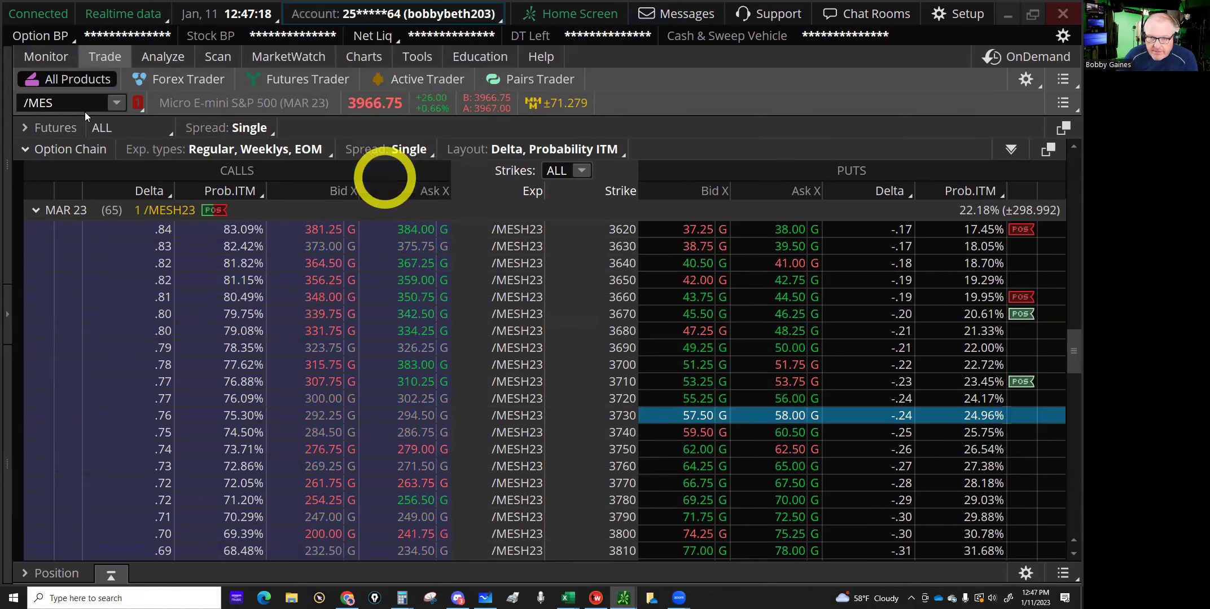
pyautogui.click(112, 91)
pyautogui.click(415, 14)
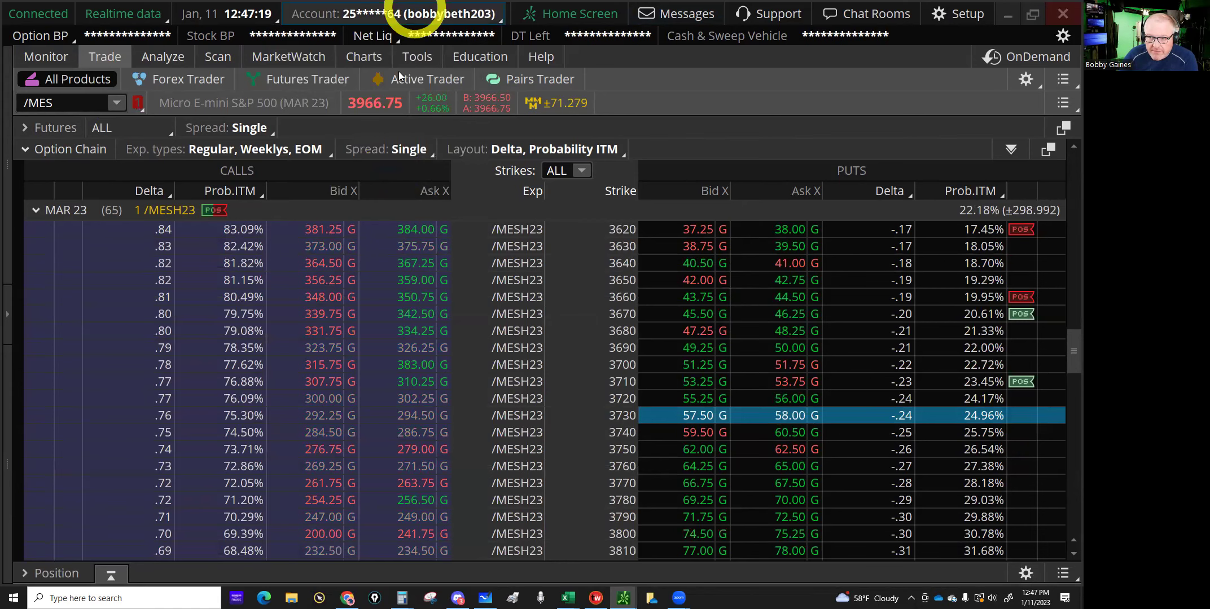
pyautogui.click(392, 108)
pyautogui.click(179, 106)
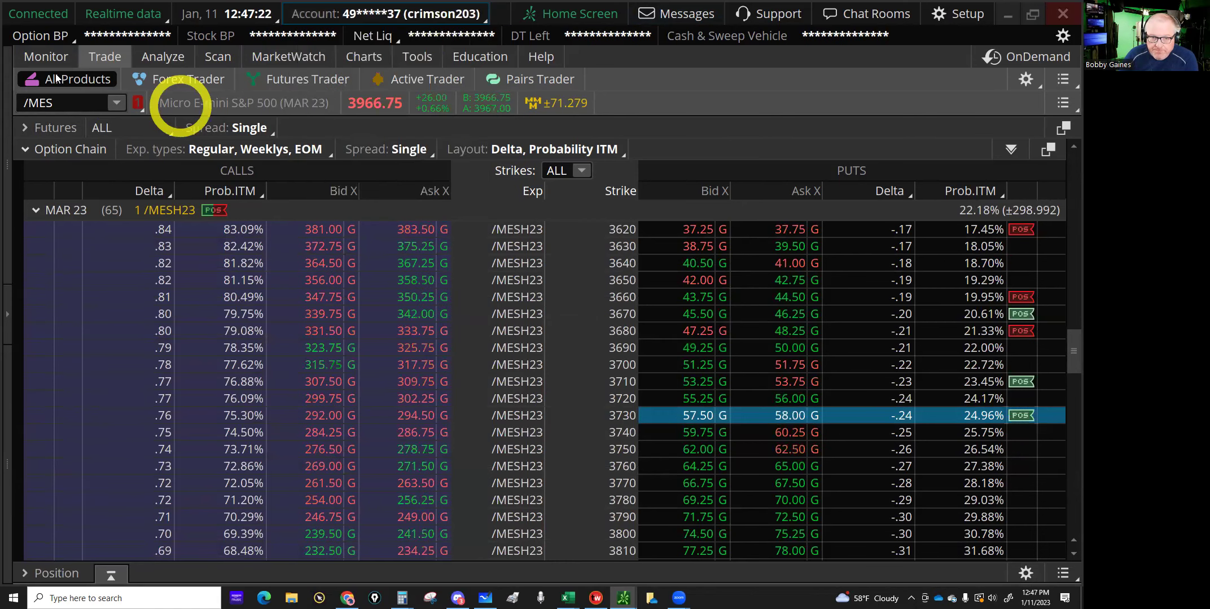
# Create a duplicate of the filled 3730/3680 put vertical order and set its quantity to 3.
pyautogui.click(44, 58)
pyautogui.click(334, 199)
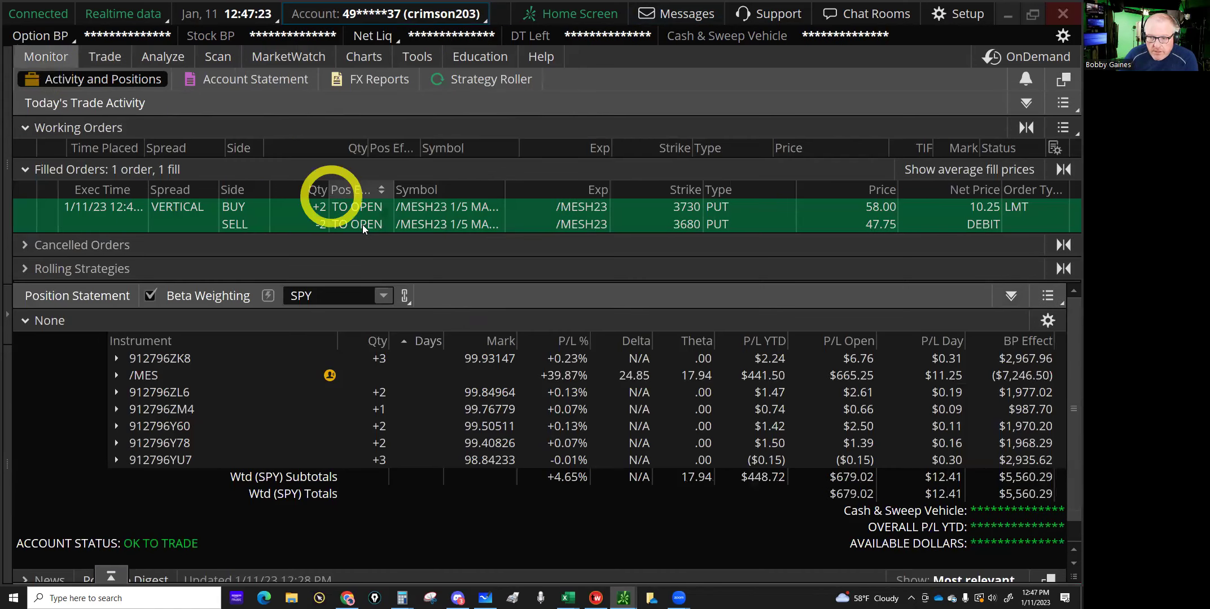
pyautogui.rightClick(363, 223)
pyautogui.click(449, 336)
pyautogui.click(443, 309)
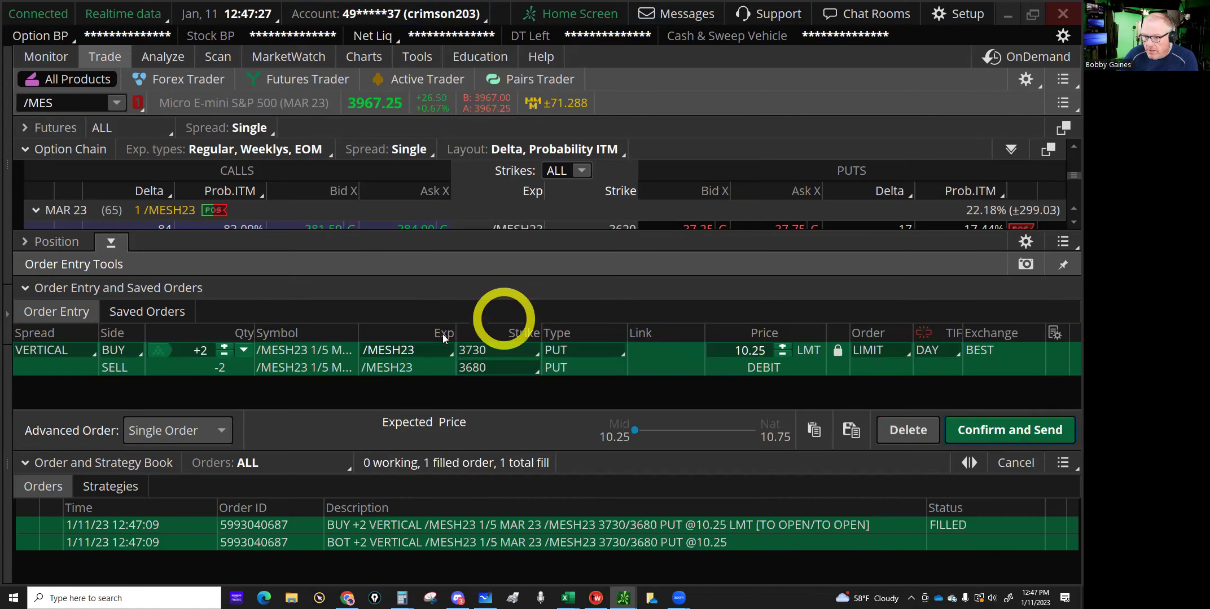
pyautogui.click(332, 348)
pyautogui.click(225, 345)
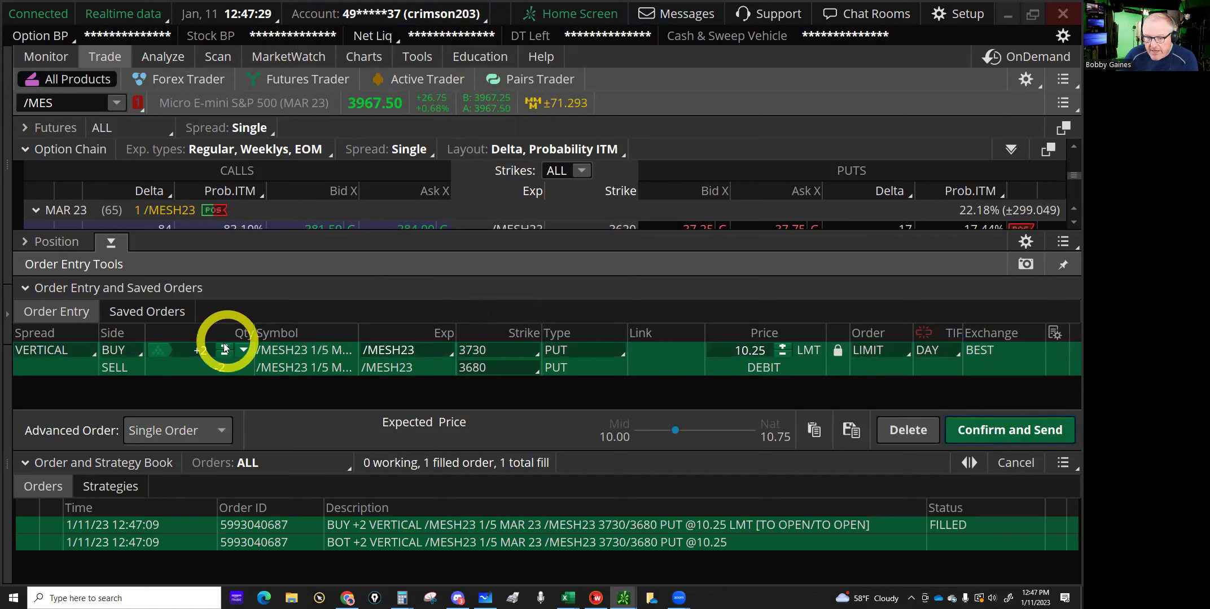
# Assign the 3-lot put vertical order to the last account in the account list and send it.
pyautogui.click(972, 431)
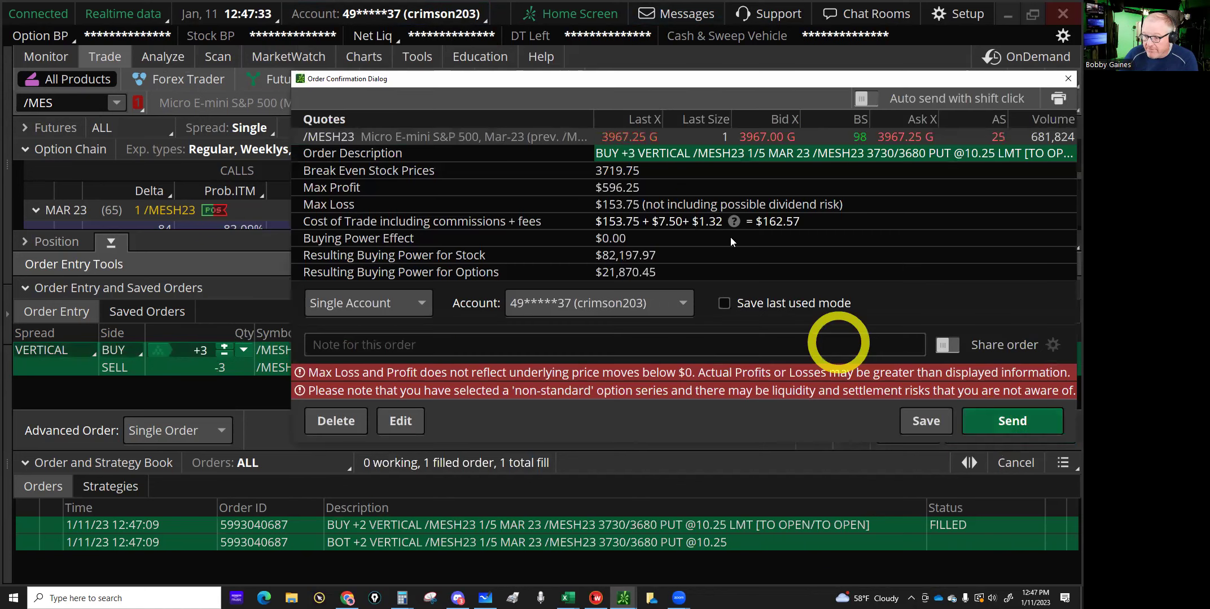
pyautogui.click(678, 303)
pyautogui.click(624, 444)
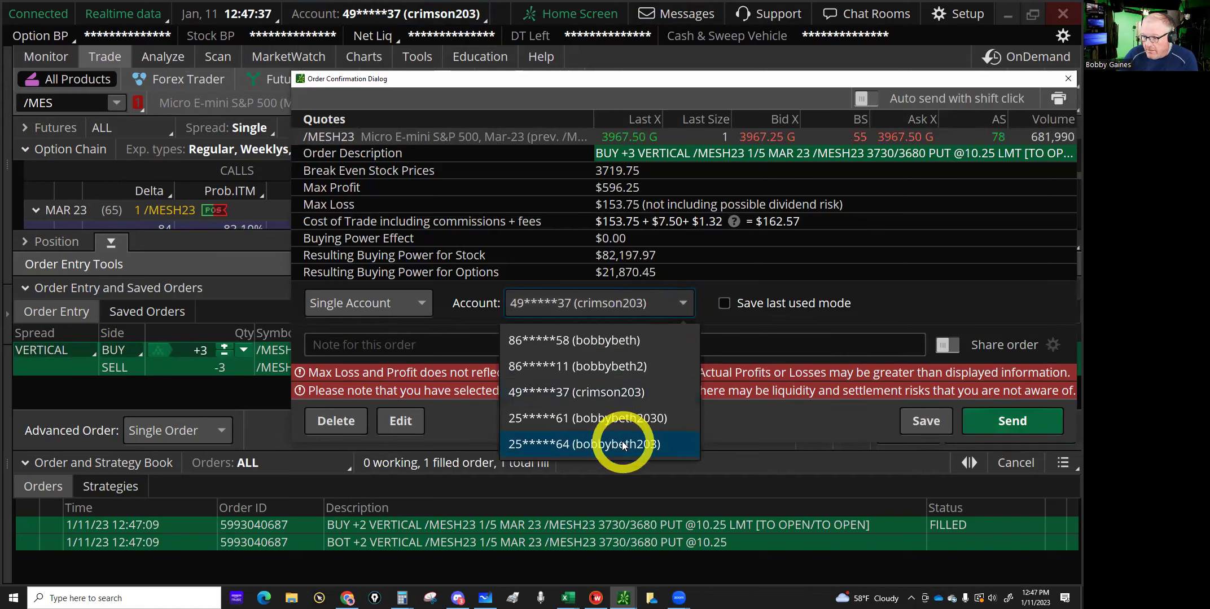
pyautogui.click(624, 444)
pyautogui.click(1002, 424)
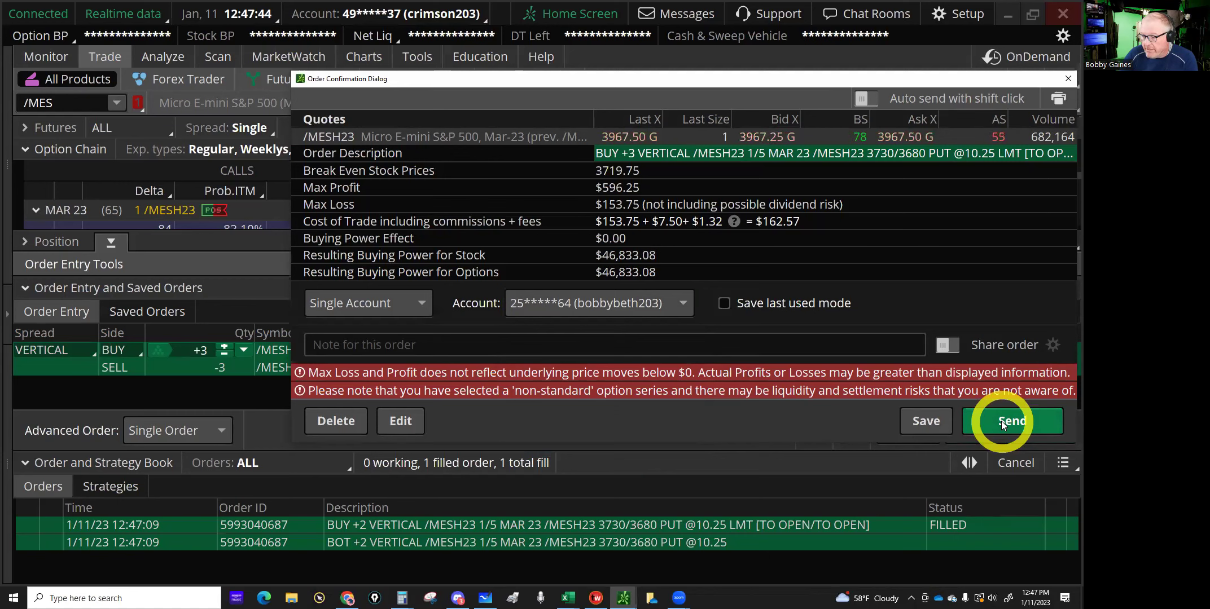
pyautogui.click(1002, 424)
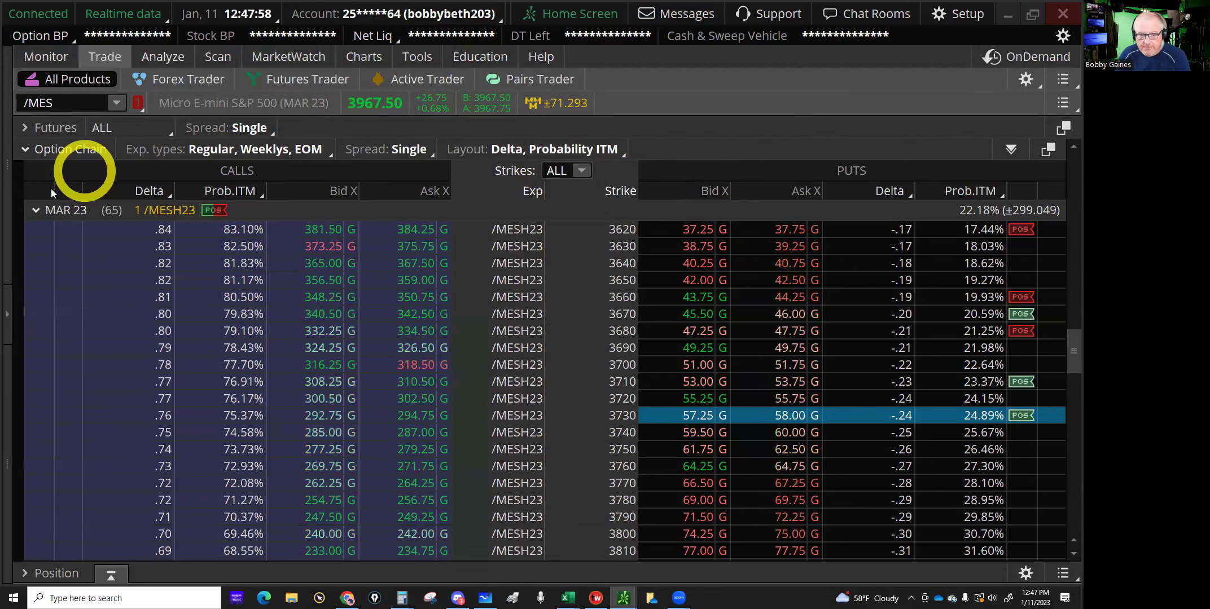
# Collapse the 65-day MAR 23 expiration, expand the 79-day MAR 23 one and locate its put strikes around 3490.
pyautogui.click(35, 210)
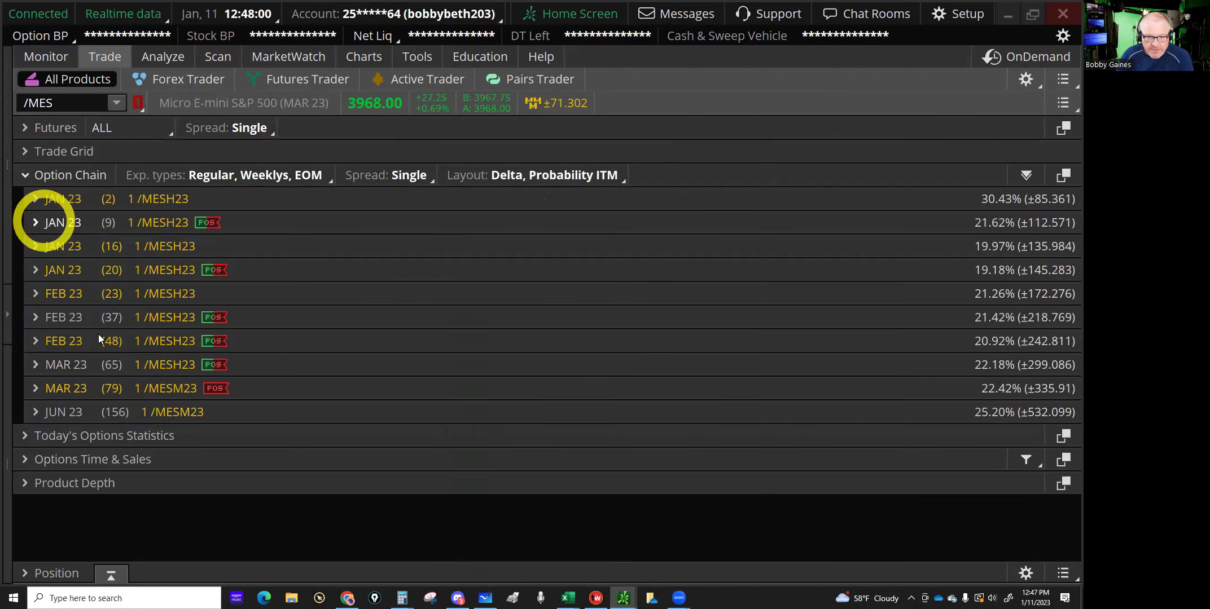
pyautogui.click(82, 427)
pyautogui.scroll(-10, 792, 420)
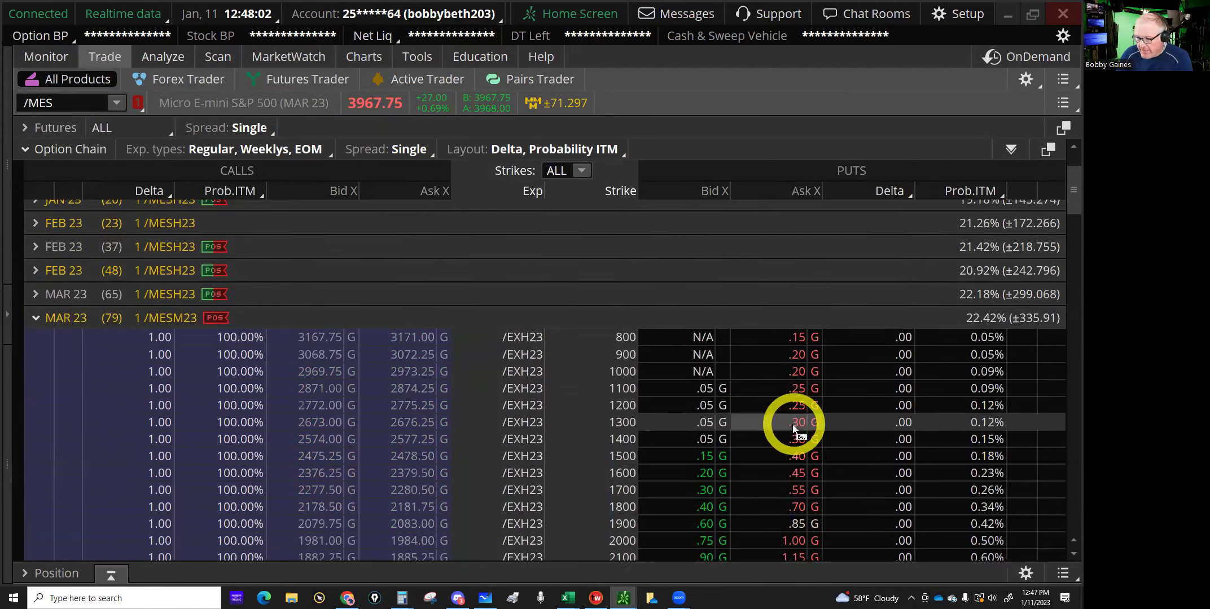
pyautogui.scroll(-5, 793, 430)
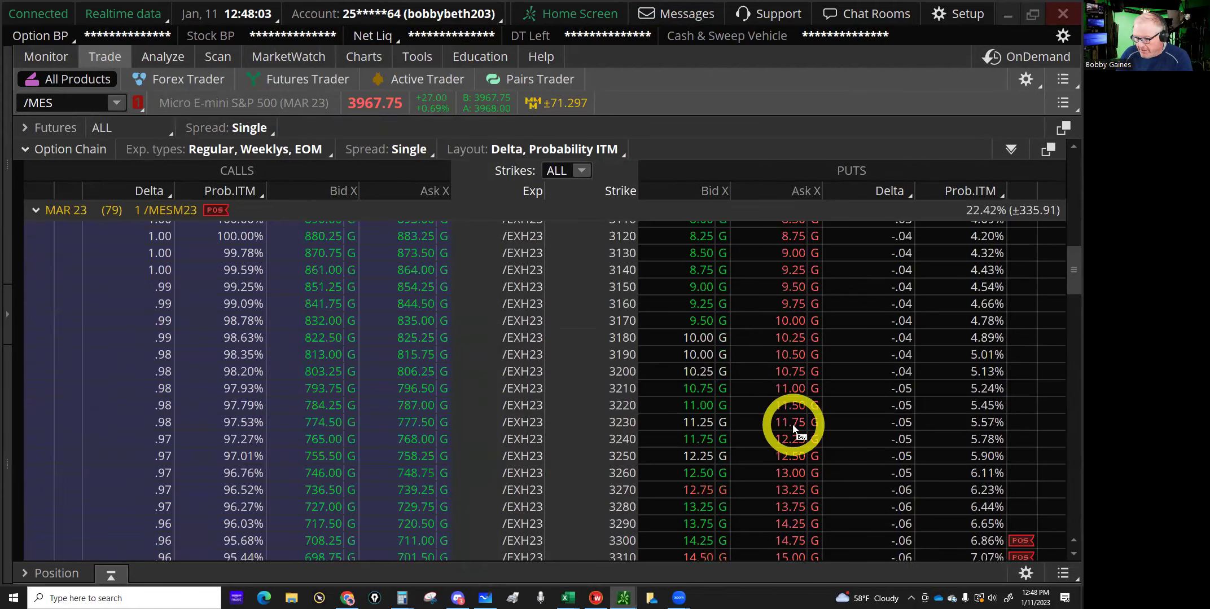
pyautogui.scroll(-5, 793, 428)
pyautogui.scroll(-1, 794, 428)
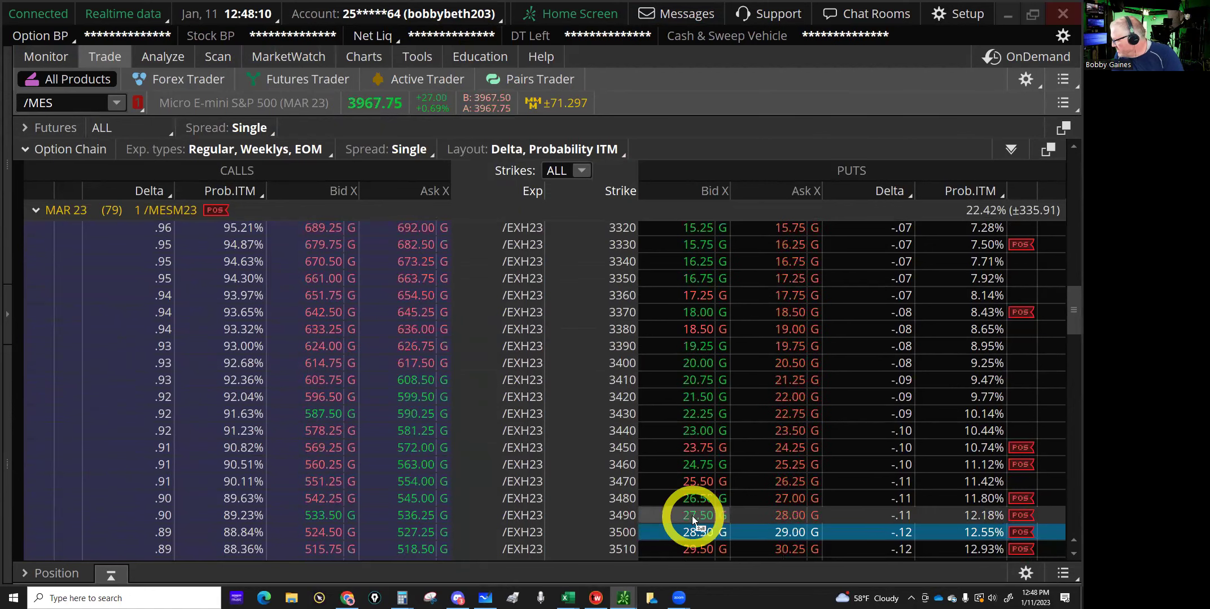
# Create an order selling the 79-day MAR 23 3490 put, with limit price 27.75 and quantity 3.
pyautogui.click(692, 517)
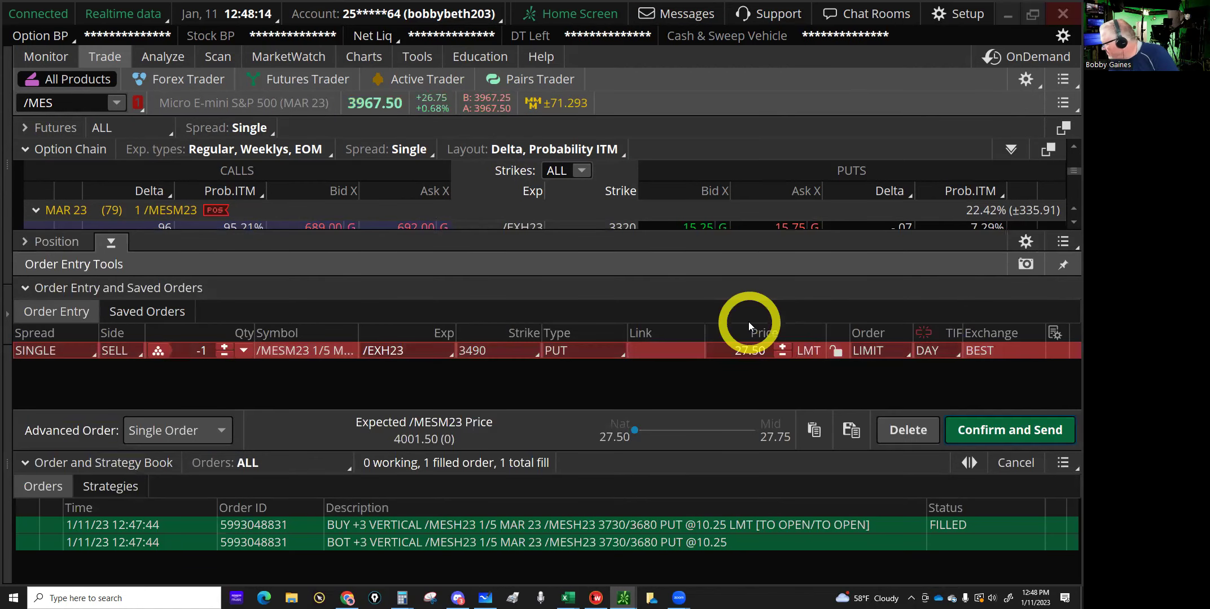
pyautogui.click(782, 346)
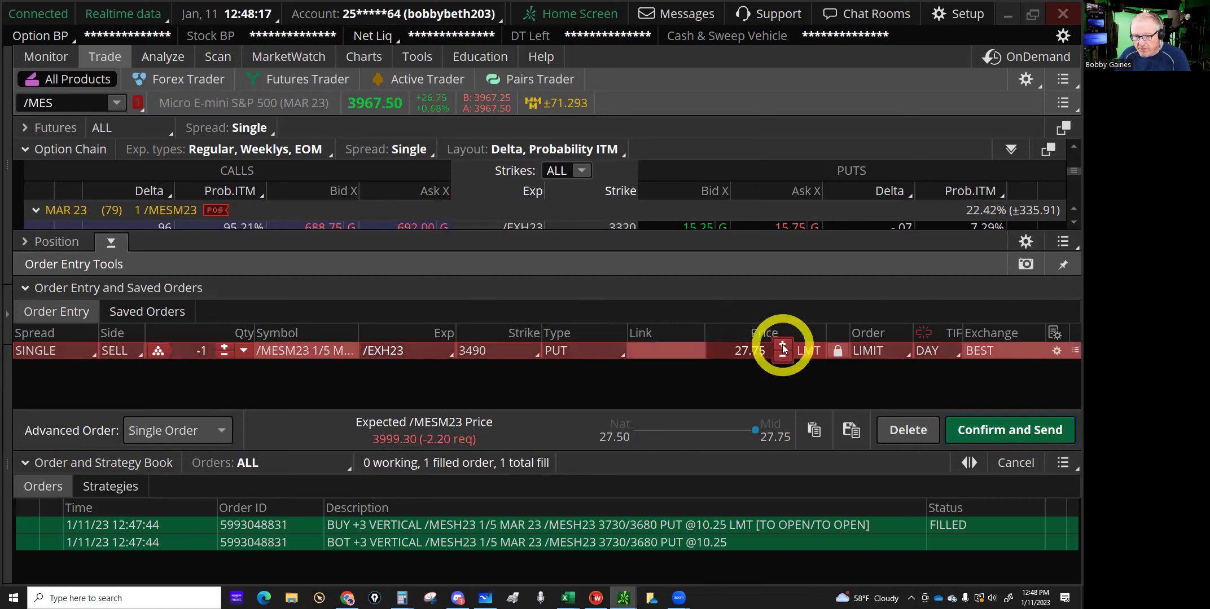
pyautogui.click(282, 313)
pyautogui.click(227, 355)
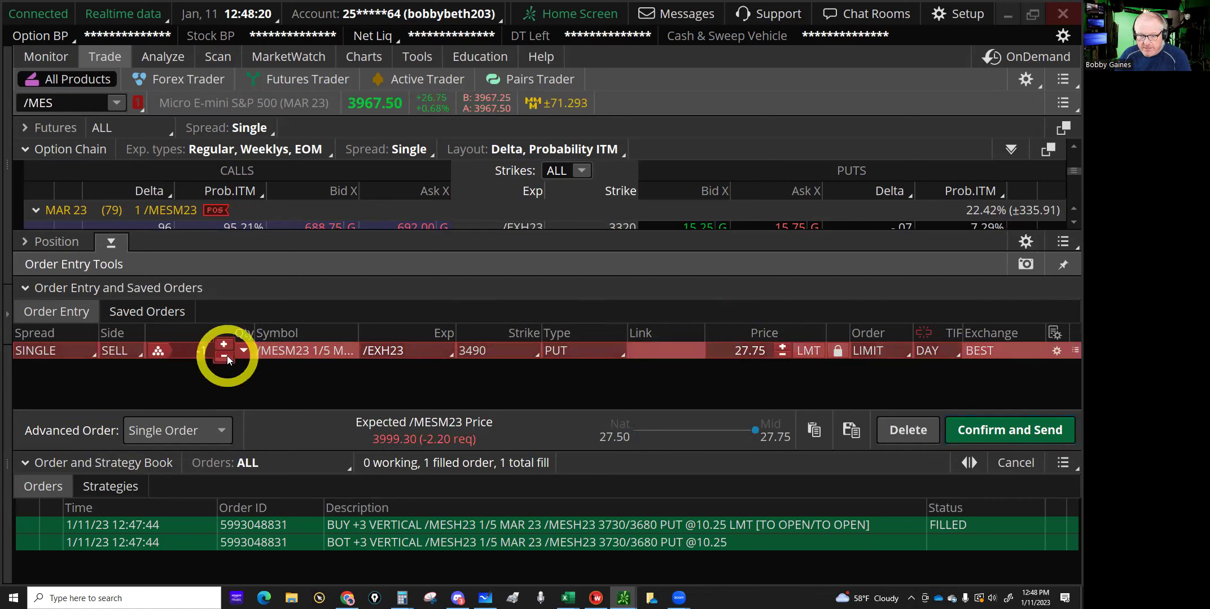
# Review the 3490 put order's buying power effect in the confirmation, then send the order.
pyautogui.click(971, 440)
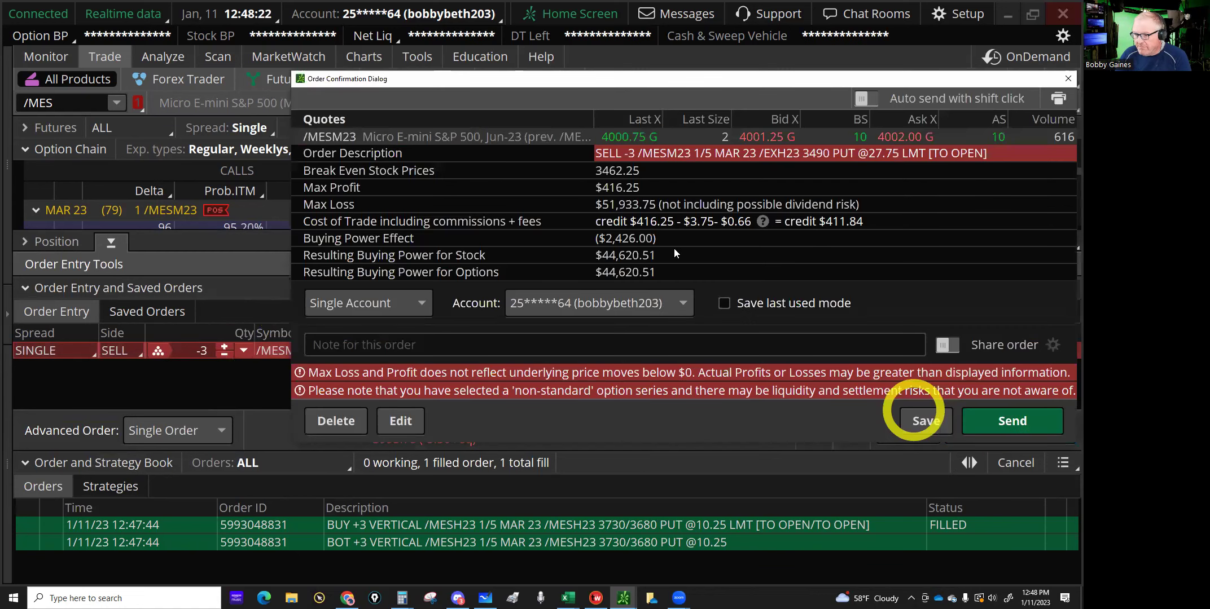
pyautogui.click(694, 242)
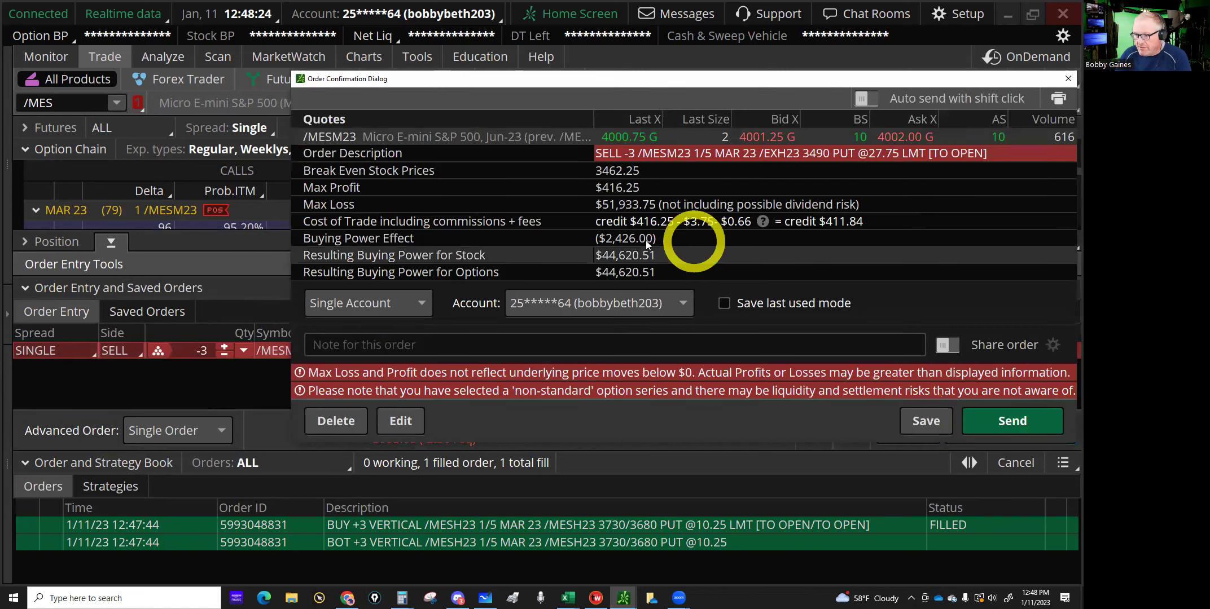
pyautogui.click(1012, 425)
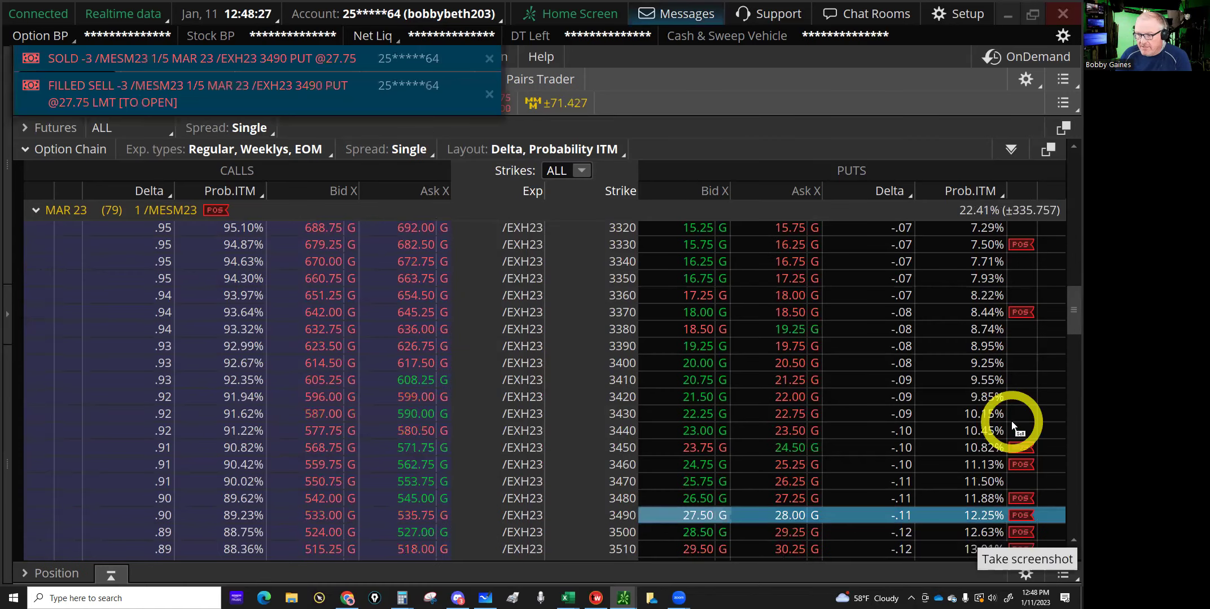
pyautogui.click(46, 58)
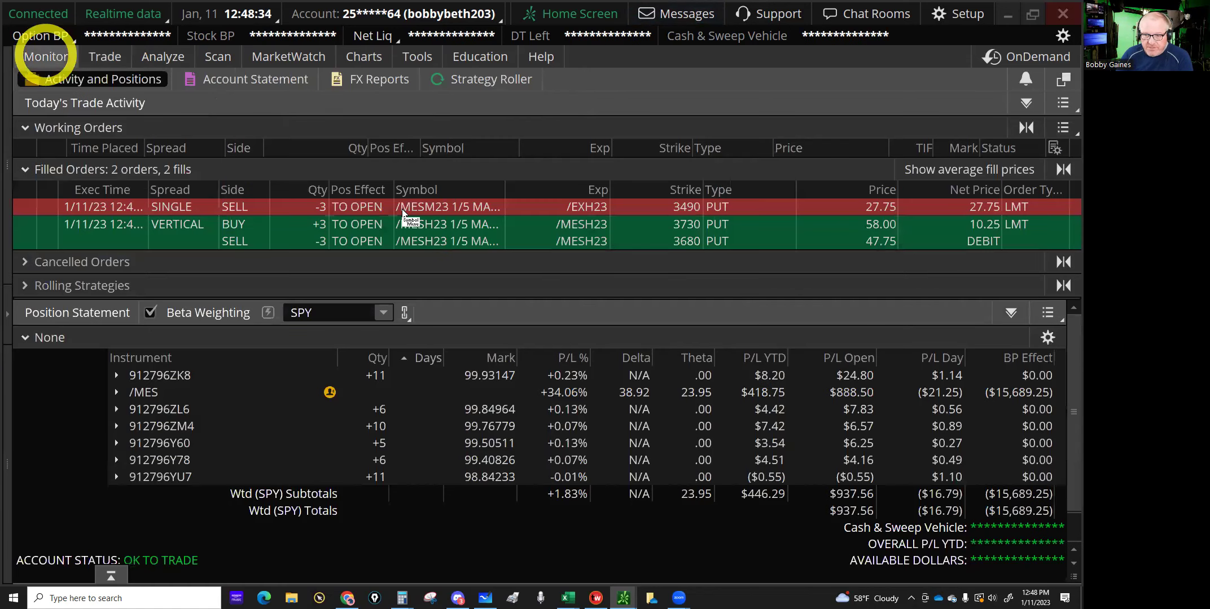
pyautogui.rightClick(437, 212)
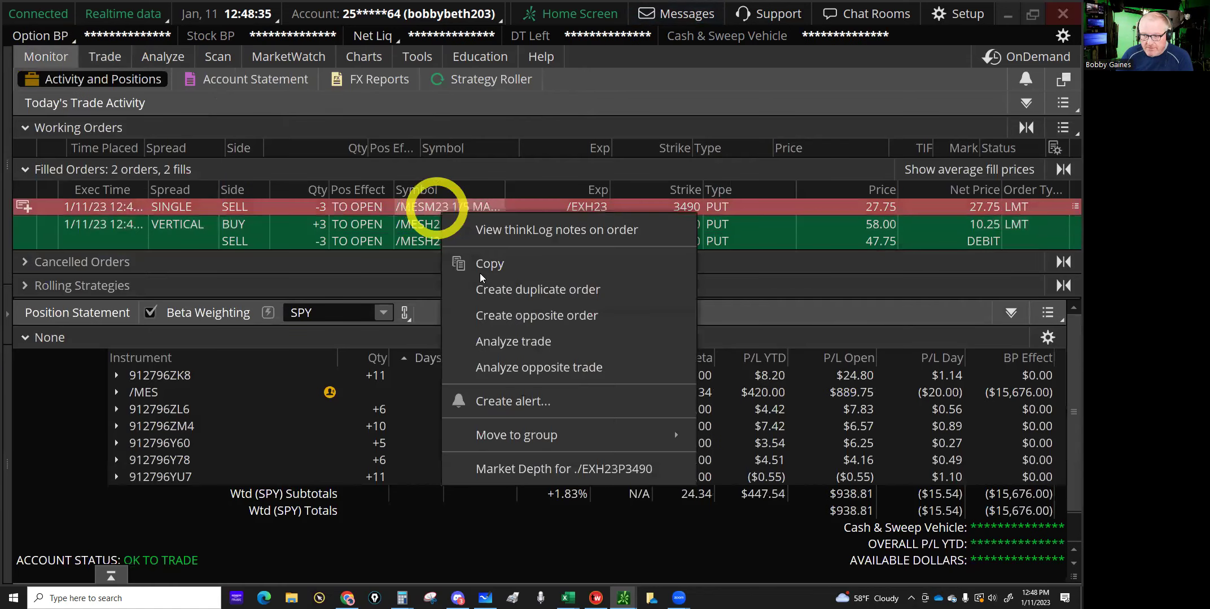
pyautogui.click(489, 289)
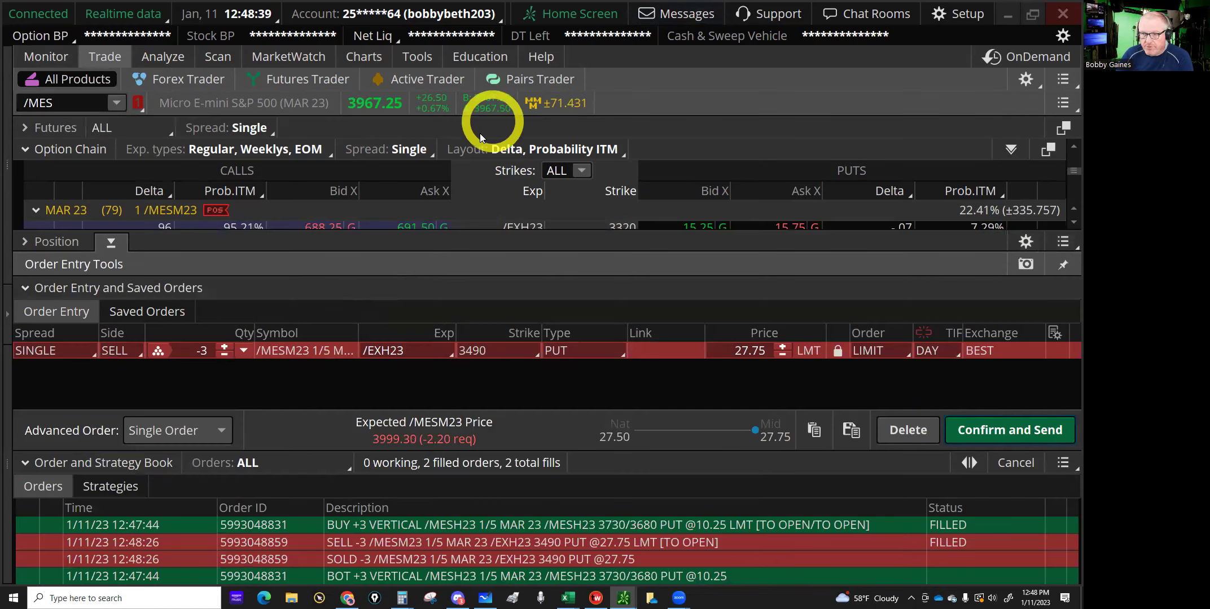
pyautogui.click(447, 14)
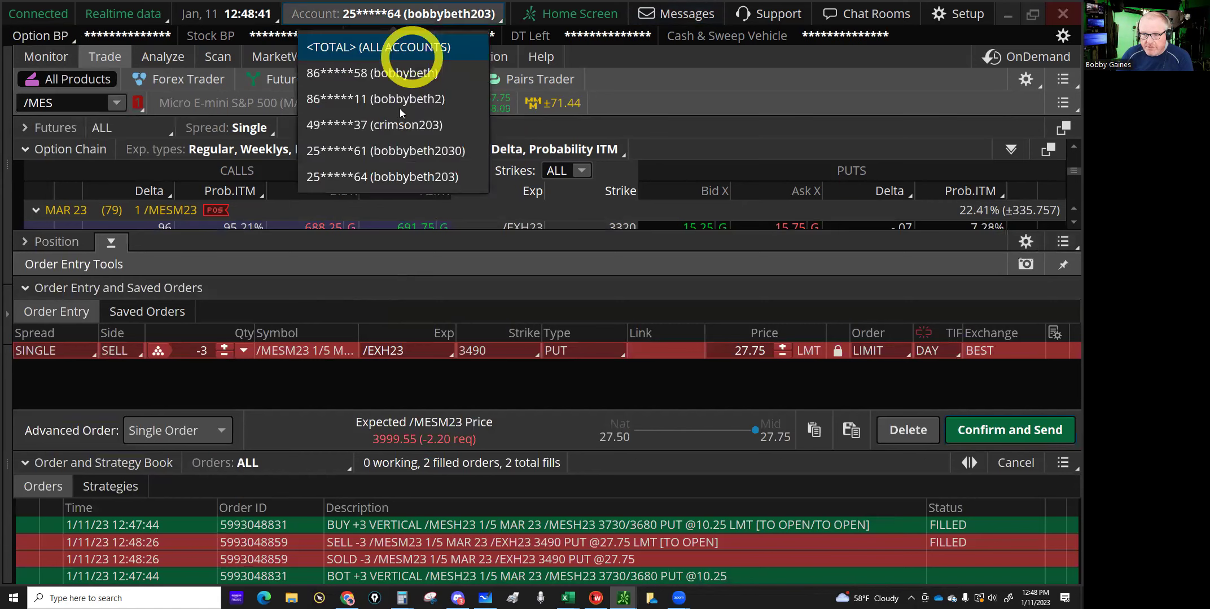
pyautogui.click(401, 124)
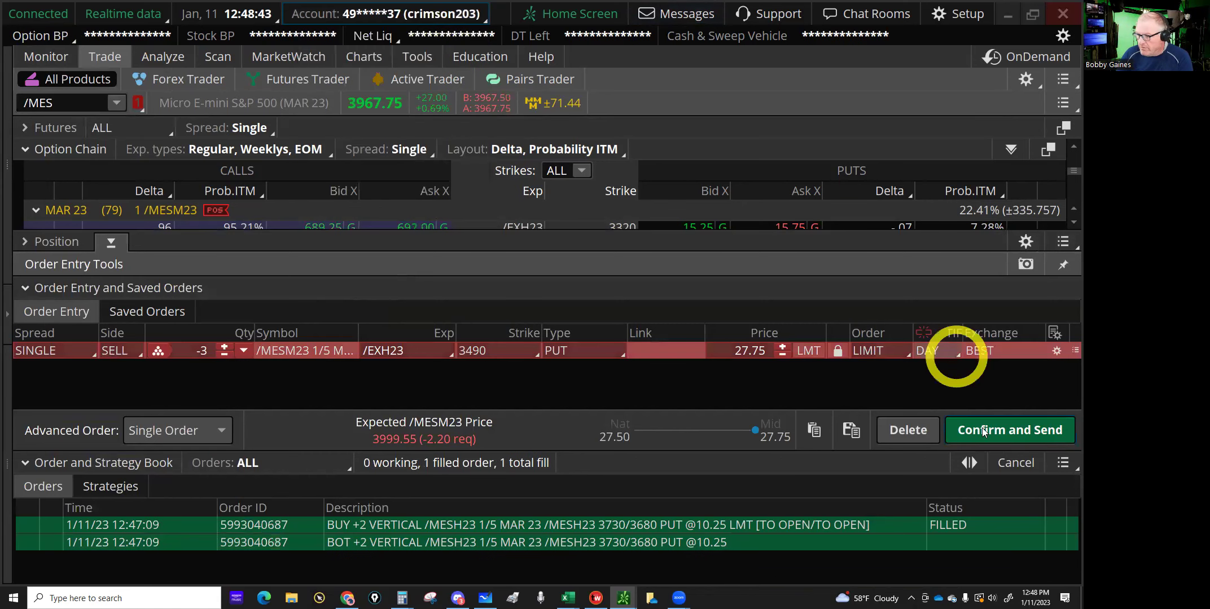
# Check the duplicated 3490 put order's confirmation, reduce the quantity to 2 contracts, and send it.
pyautogui.click(982, 432)
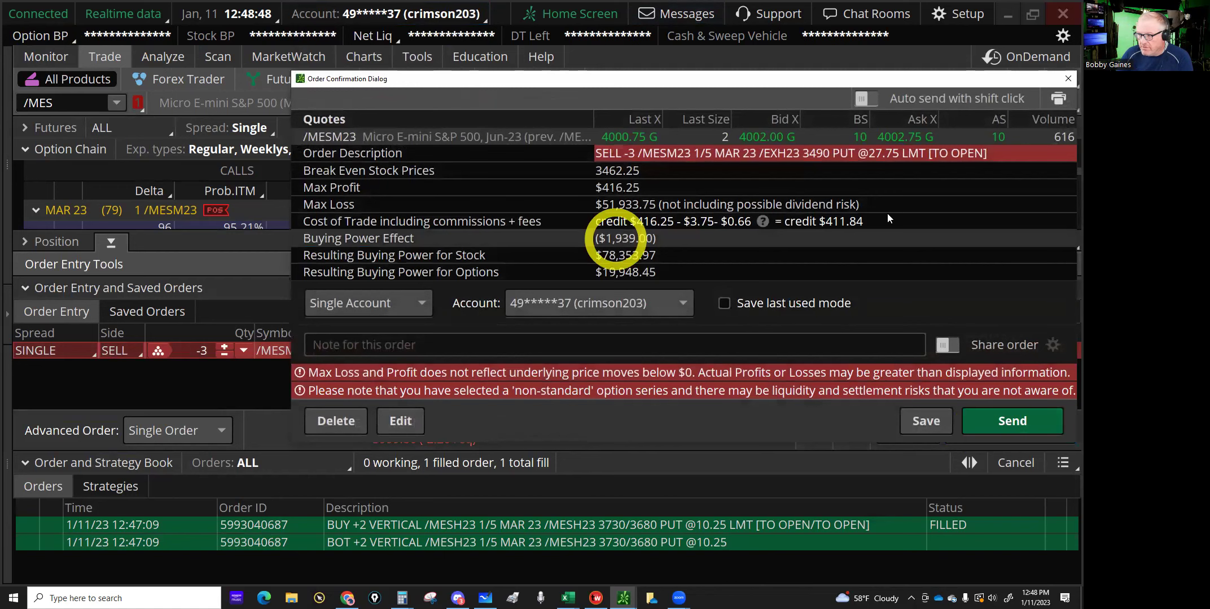
pyautogui.click(1068, 78)
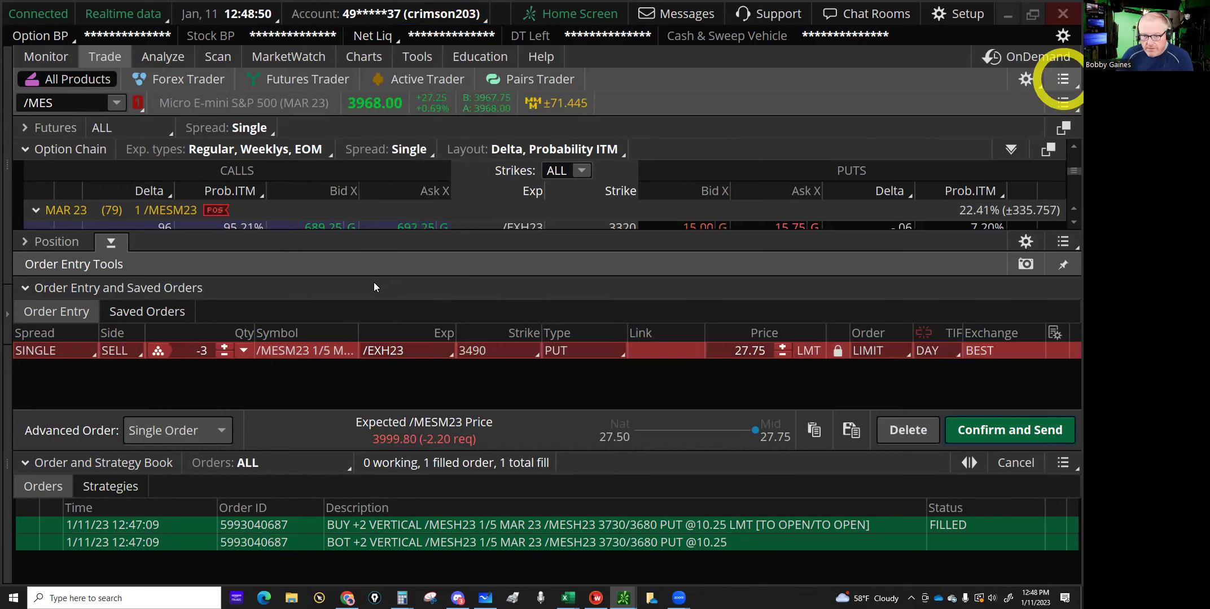
pyautogui.click(224, 346)
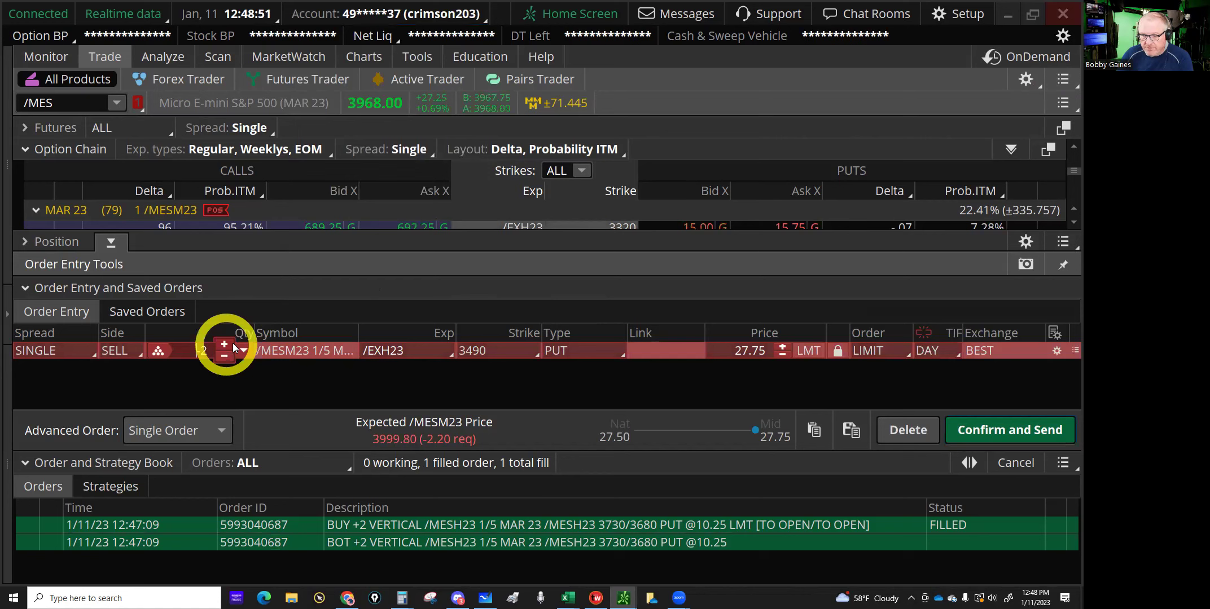
pyautogui.click(1016, 422)
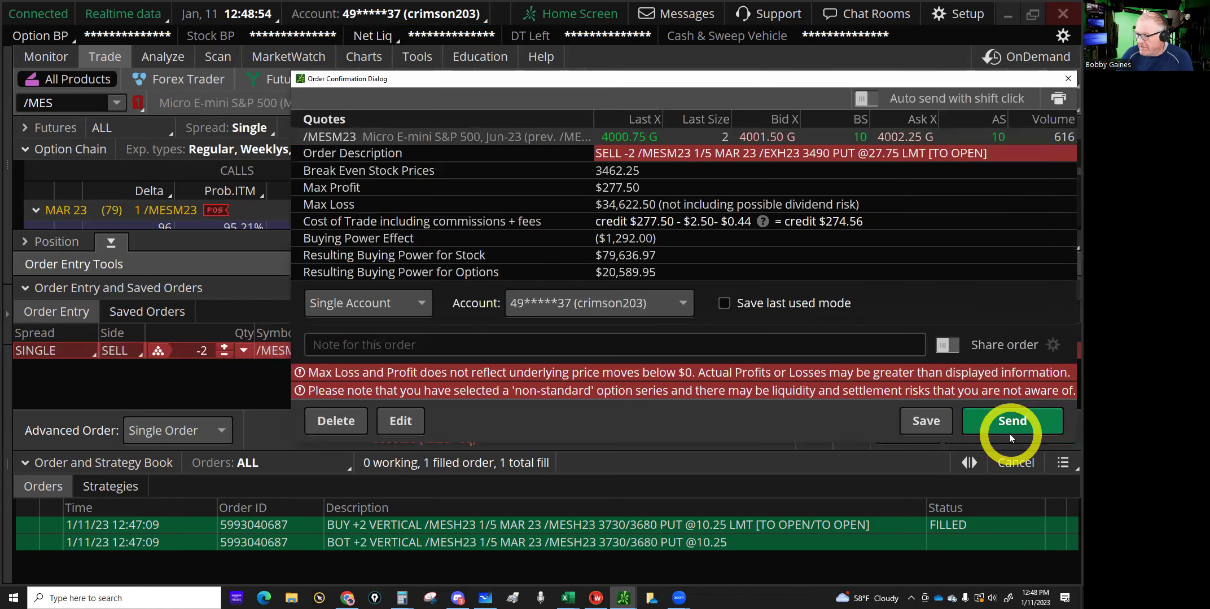
pyautogui.click(1008, 424)
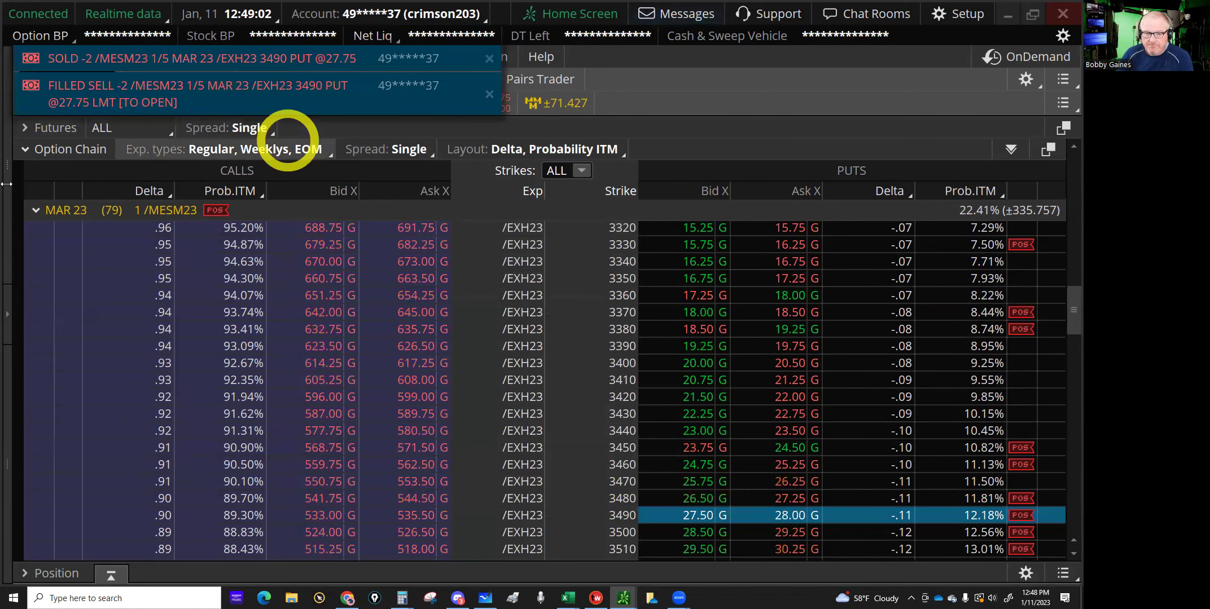
# Collapse the option expiration, switch to the last account in the list and show its activity and positions.
pyautogui.click(34, 211)
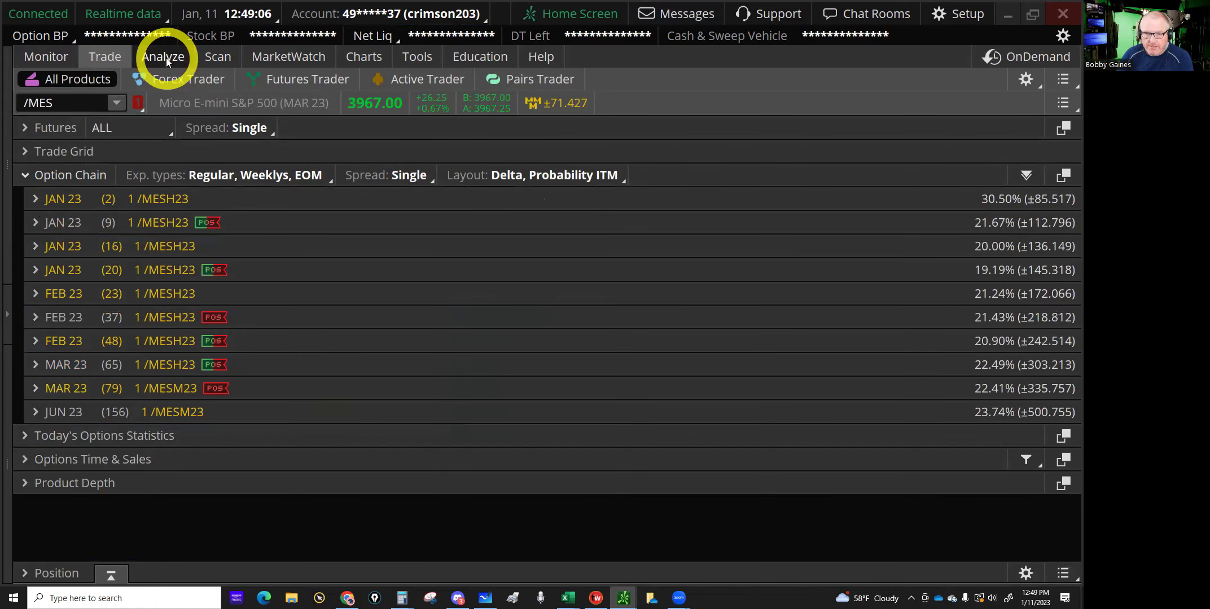
pyautogui.click(423, 16)
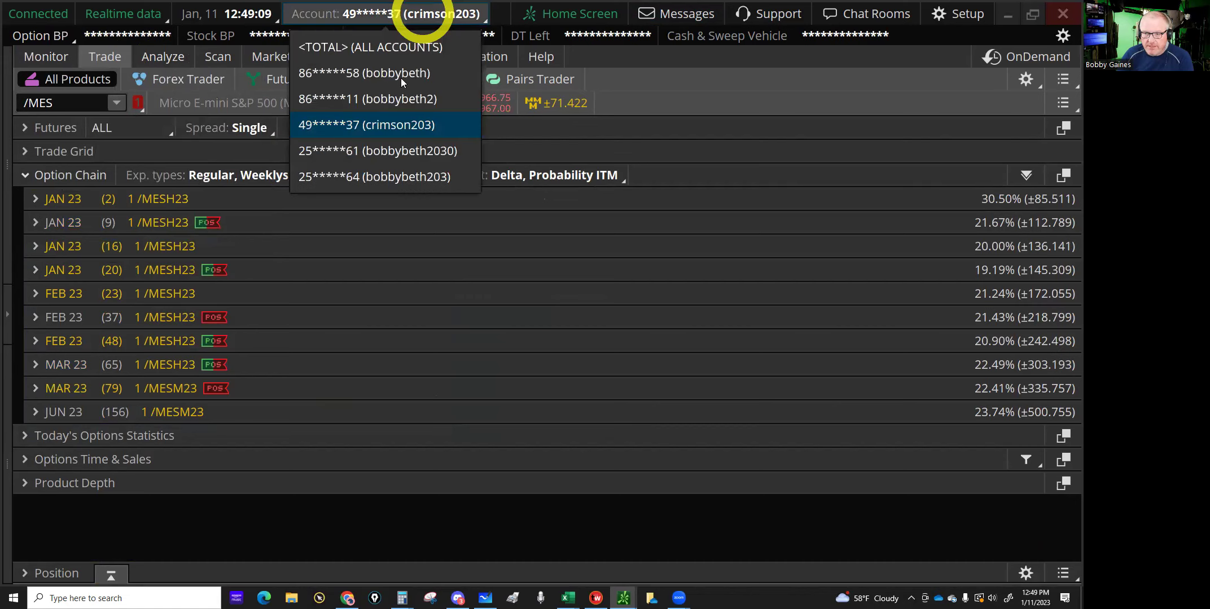
pyautogui.click(403, 178)
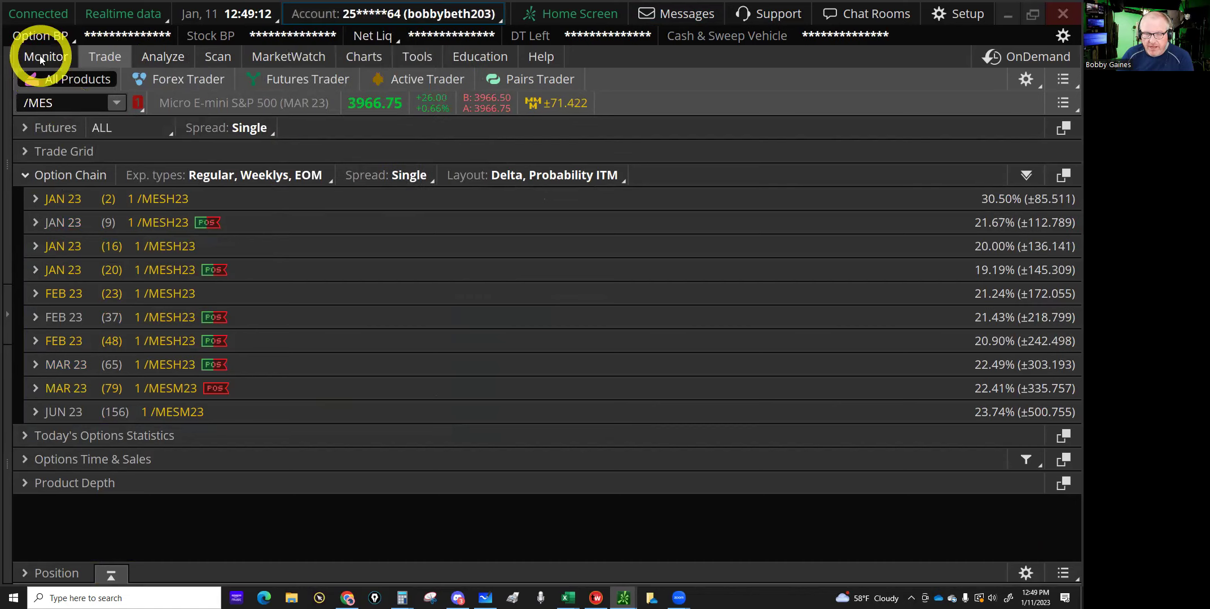
pyautogui.click(42, 58)
pyautogui.click(293, 209)
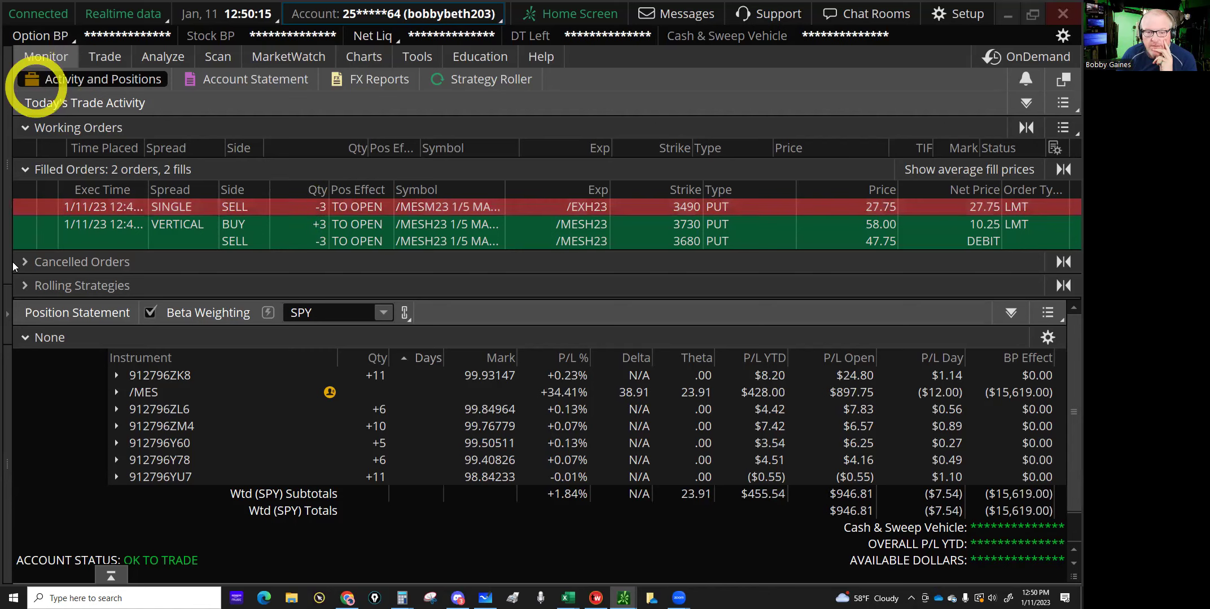
# Expand the account information sidebar and view the account's 5-day net liquidating values.
pyautogui.click(7, 319)
pyautogui.click(128, 78)
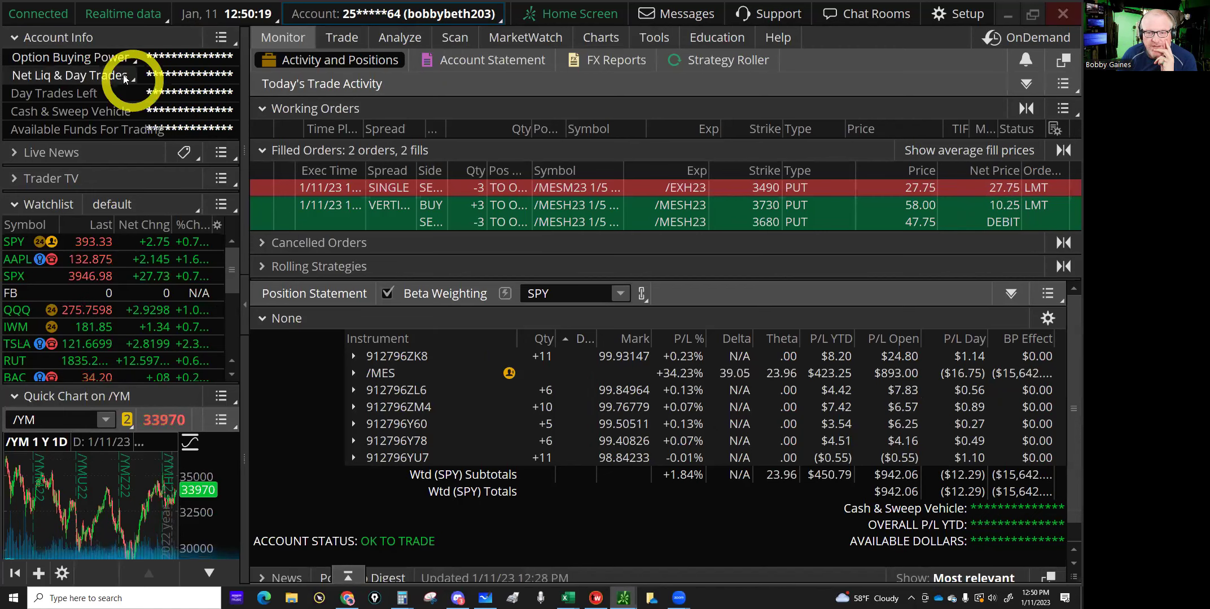
pyautogui.click(130, 146)
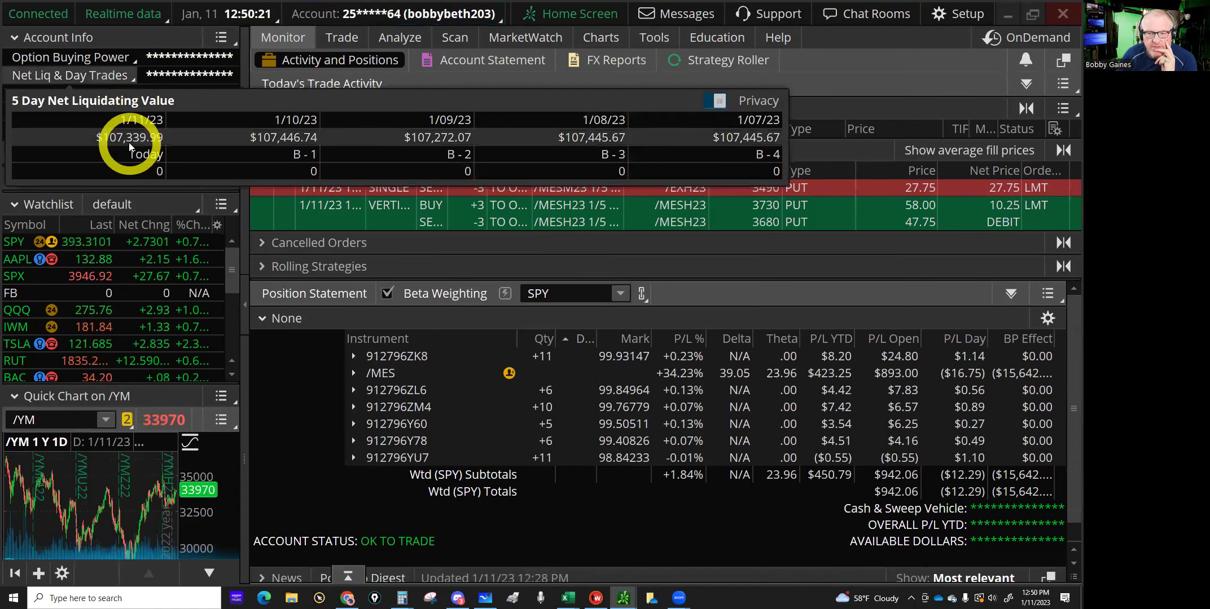
# Switch to the IRA spreadsheet in Excel and enter 107337 as the Net Liquidation Value in row 8 of the Net Liq sheet.
pyautogui.click(563, 584)
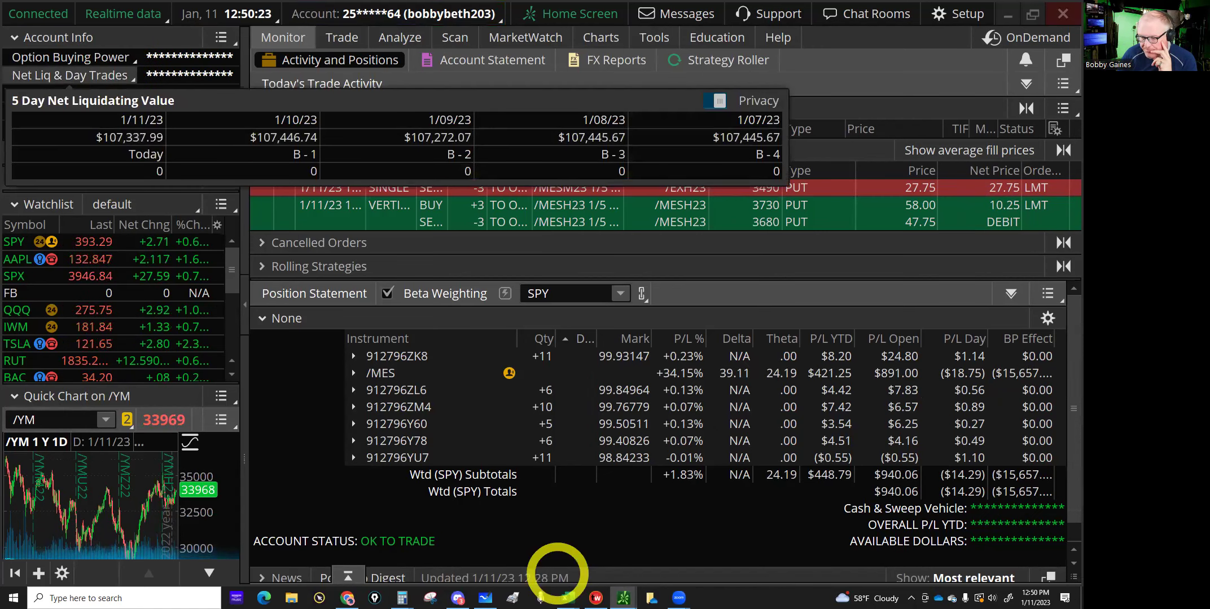
pyautogui.moveTo(568, 598)
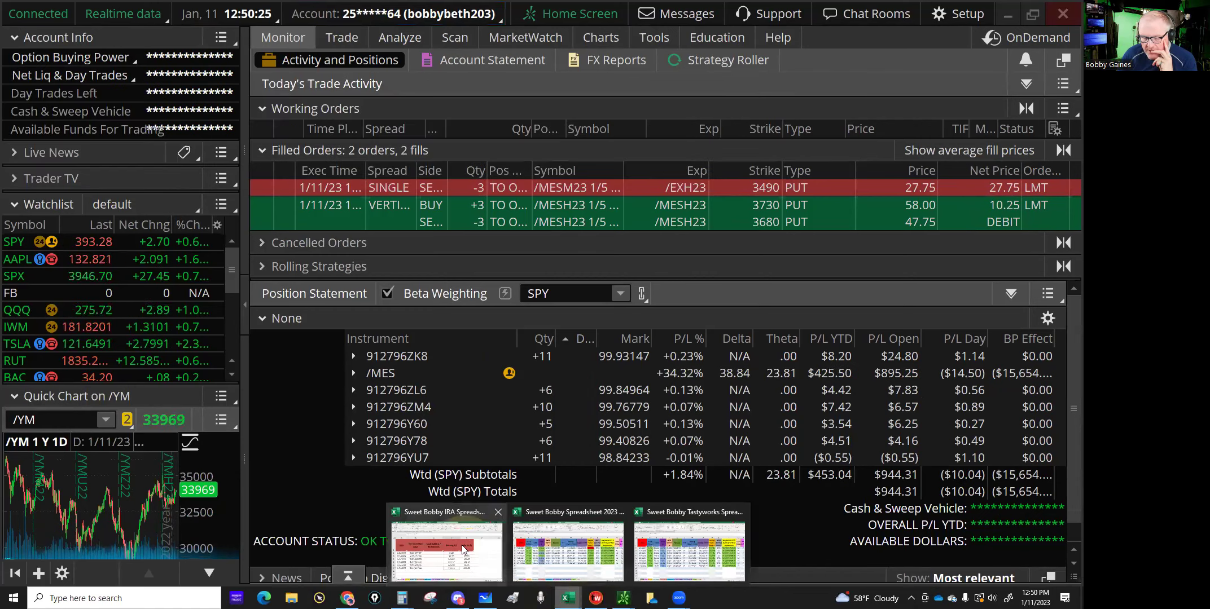
pyautogui.click(463, 549)
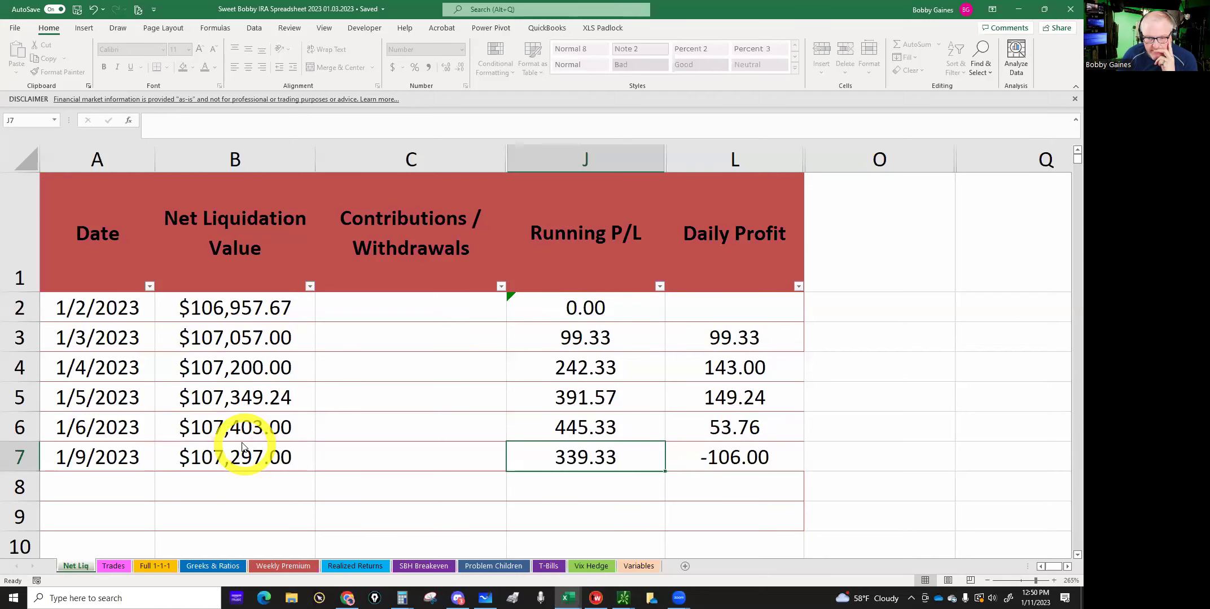
pyautogui.click(206, 482)
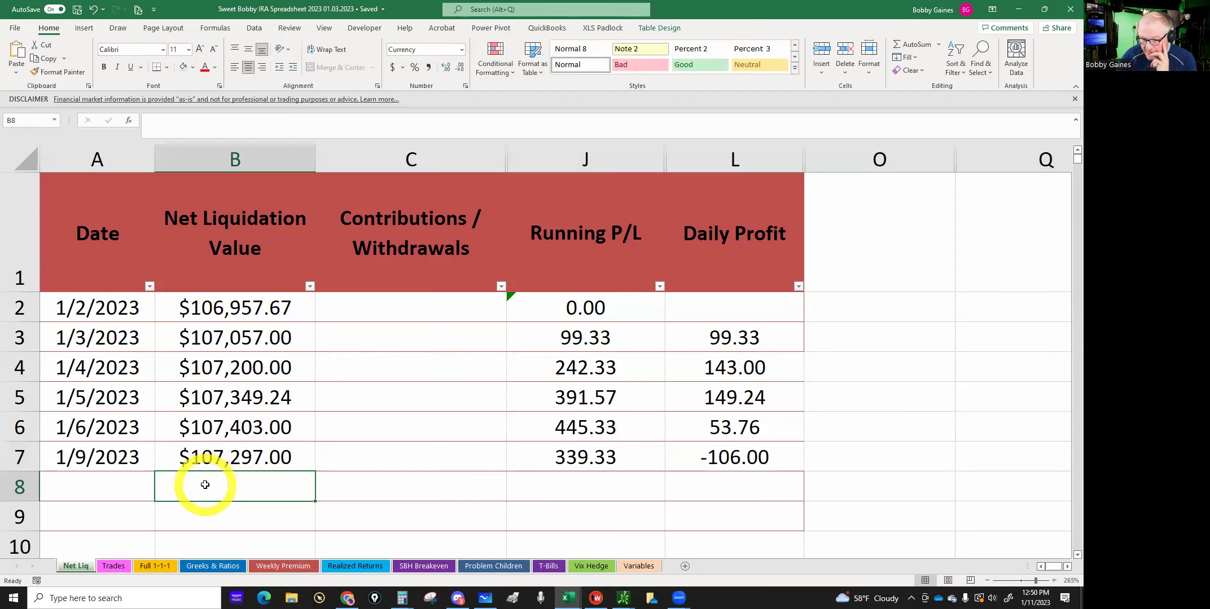
pyautogui.write('10')
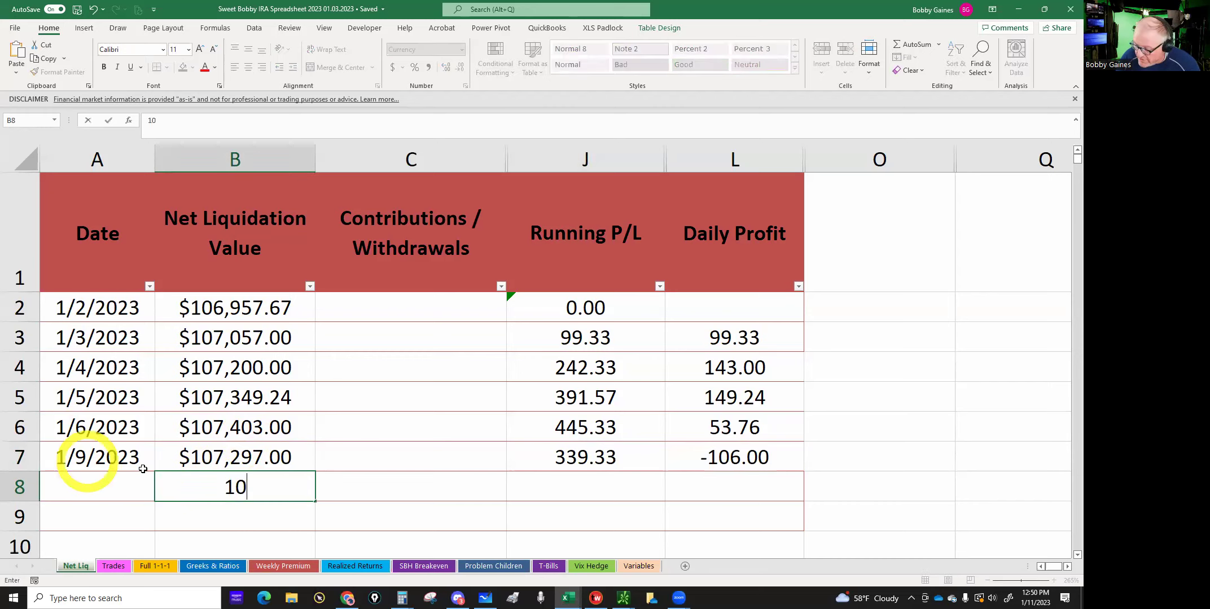
pyautogui.write('7')
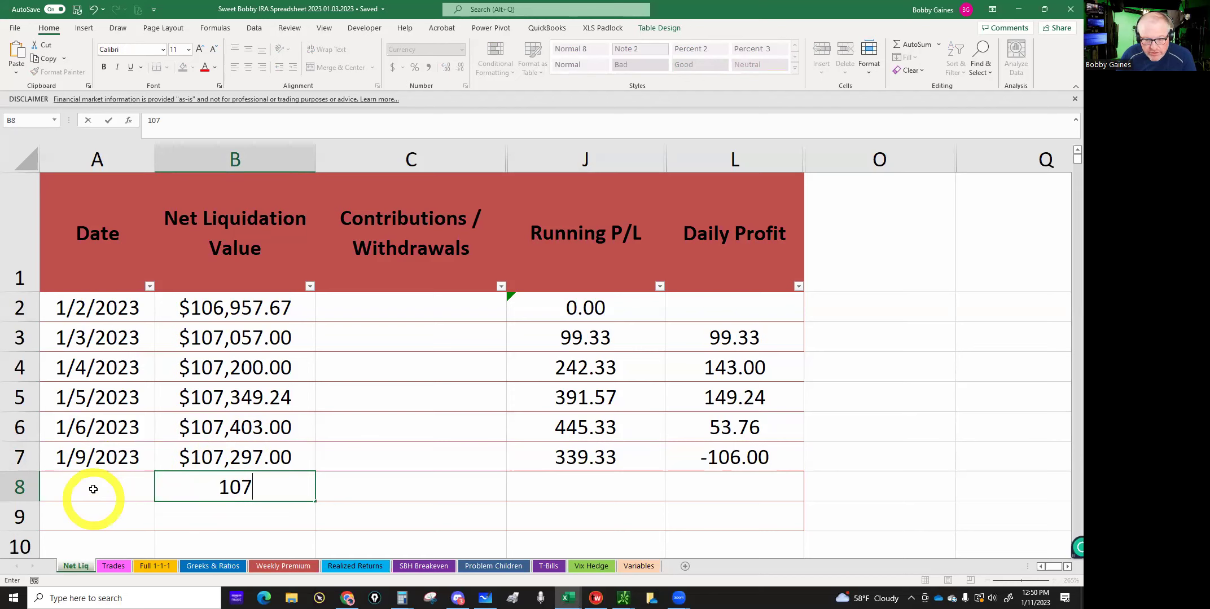
pyautogui.click(93, 489)
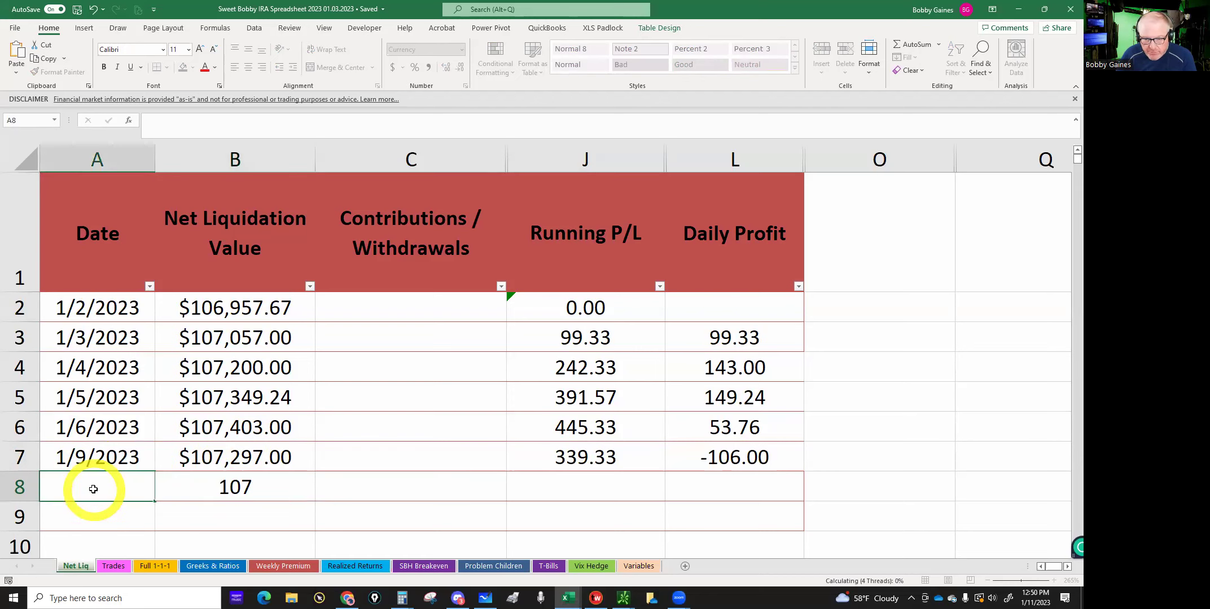
pyautogui.write('7')
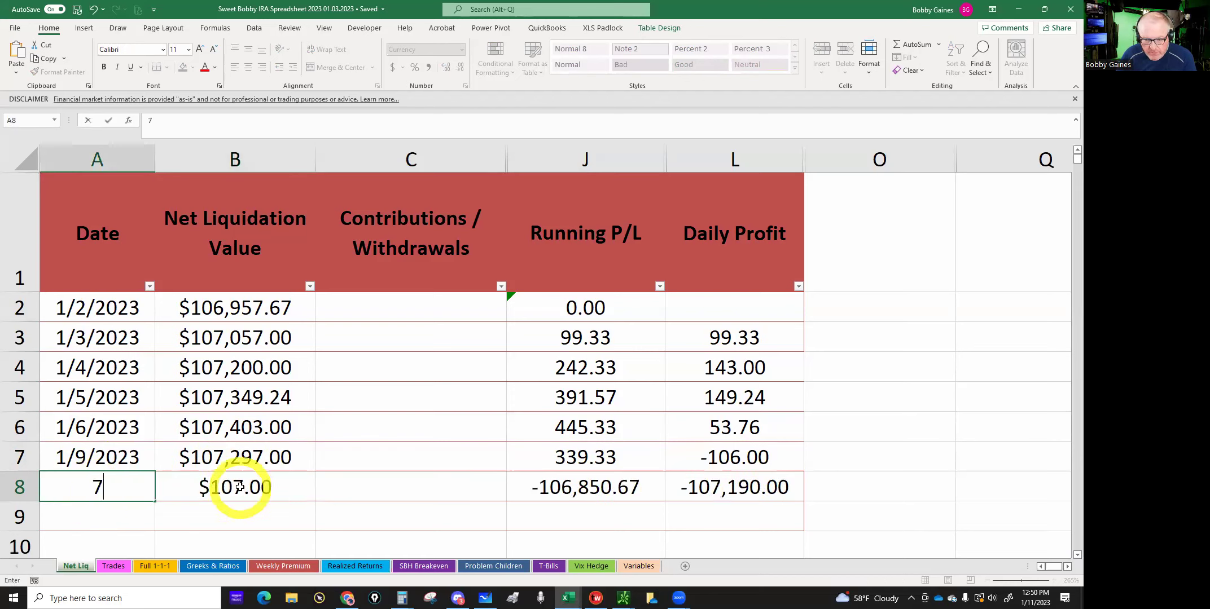
pyautogui.click(239, 487)
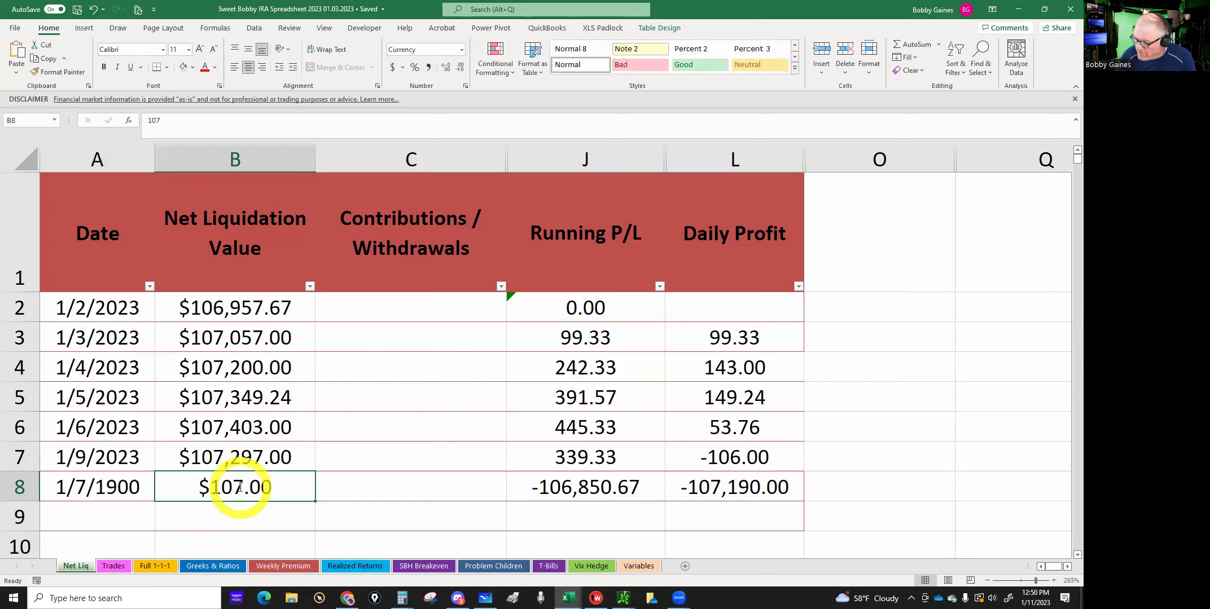
pyautogui.write('1073')
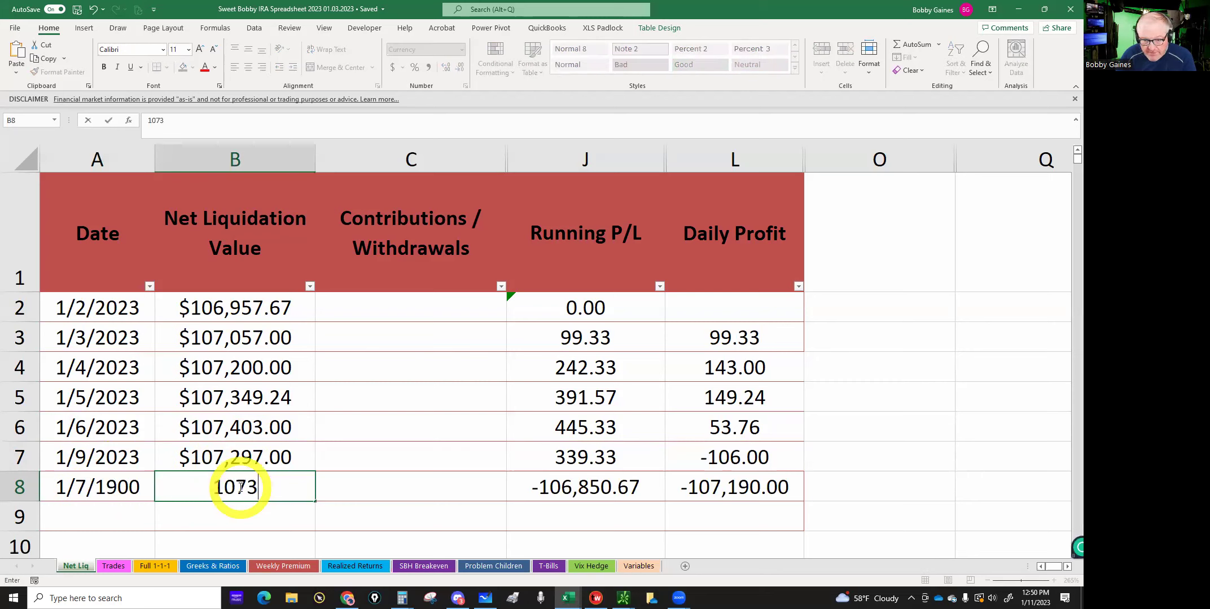
pyautogui.write('37')
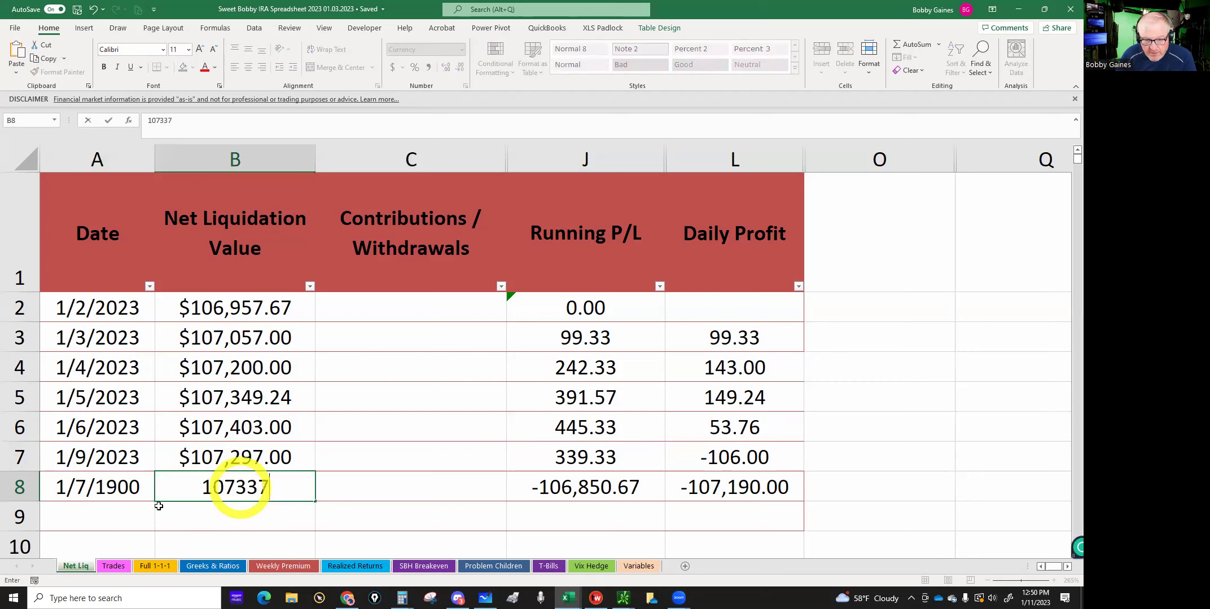
# Set the date in row 8 of the Net Liq sheet to 1/11/23.
pyautogui.click(106, 490)
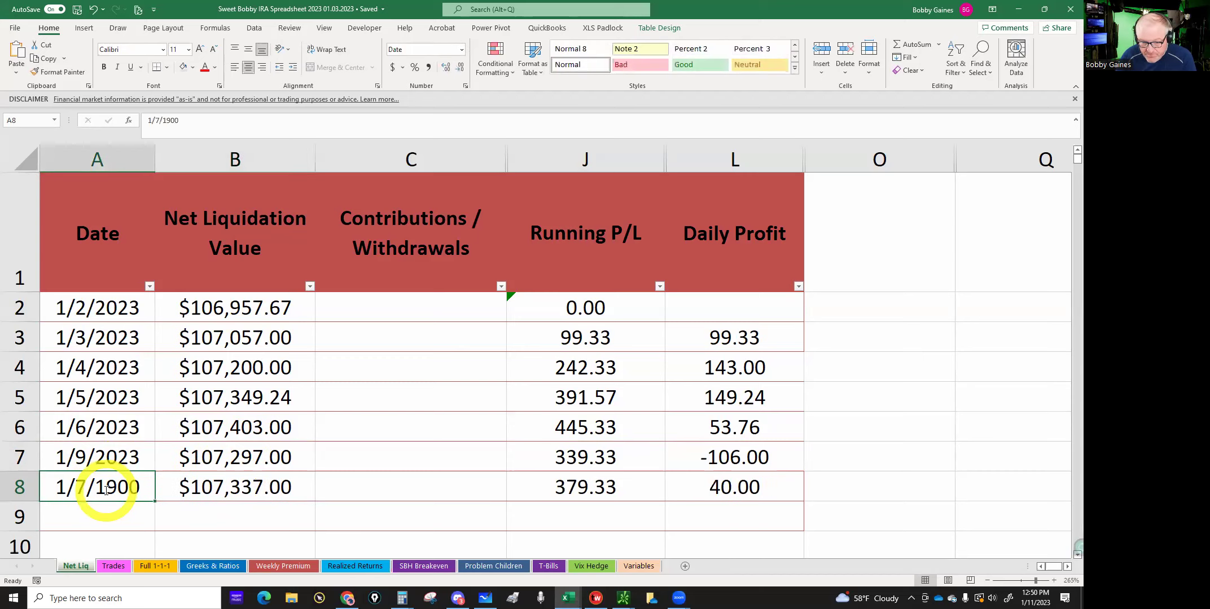
pyautogui.write('1')
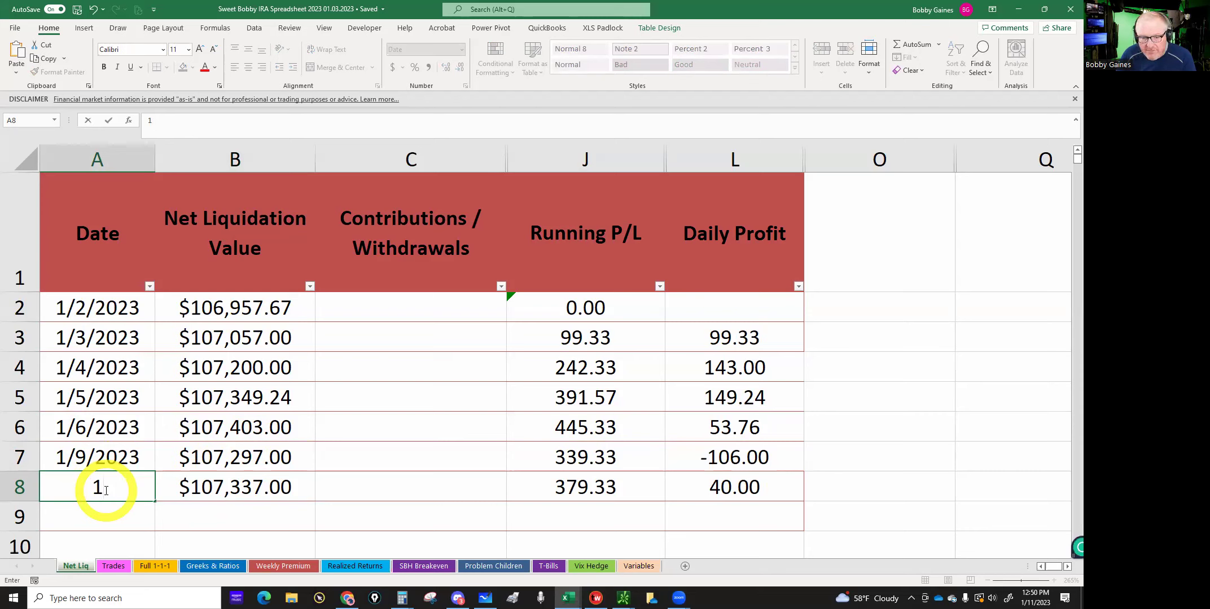
pyautogui.write('11')
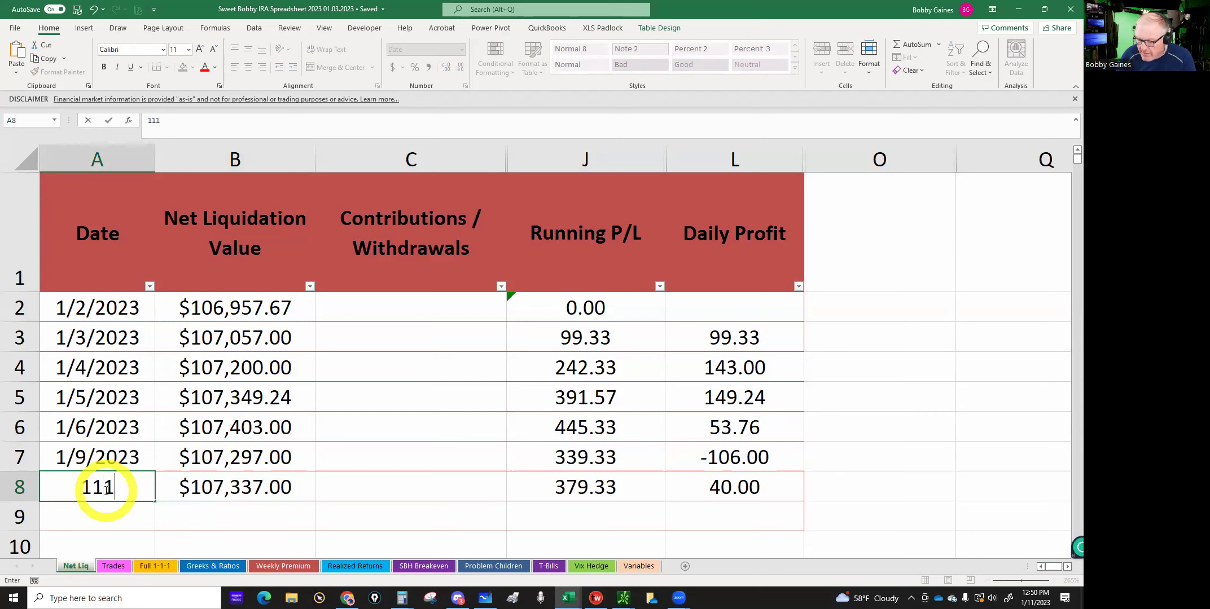
pyautogui.press('BackSpace')
pyautogui.press('BackSpace')
pyautogui.write('/11')
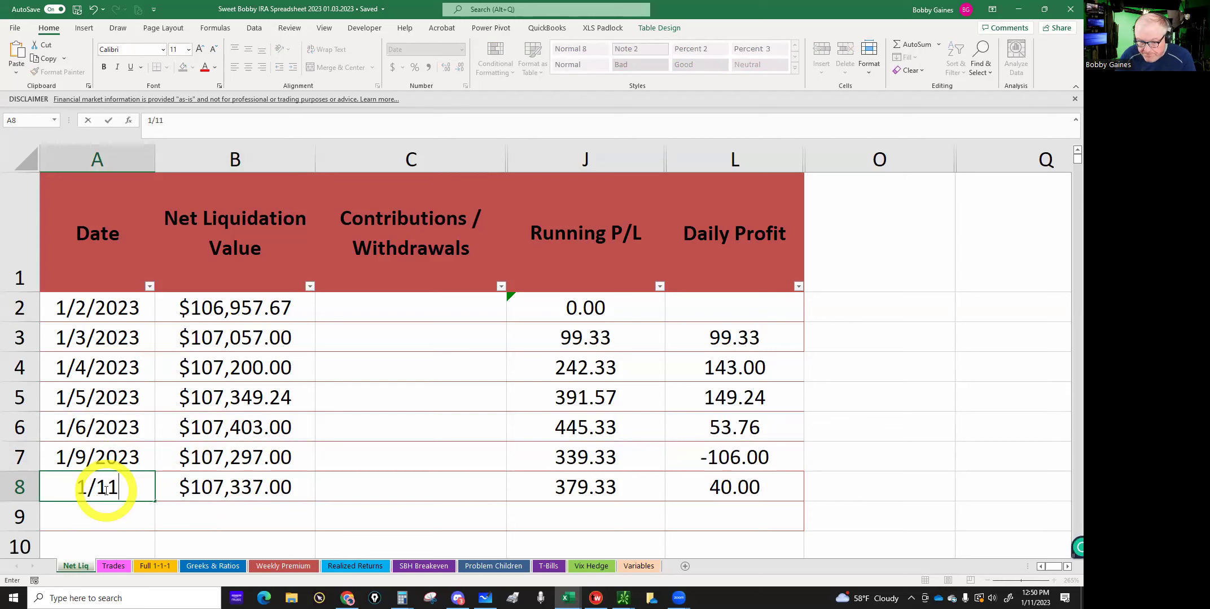
pyautogui.write('/2')
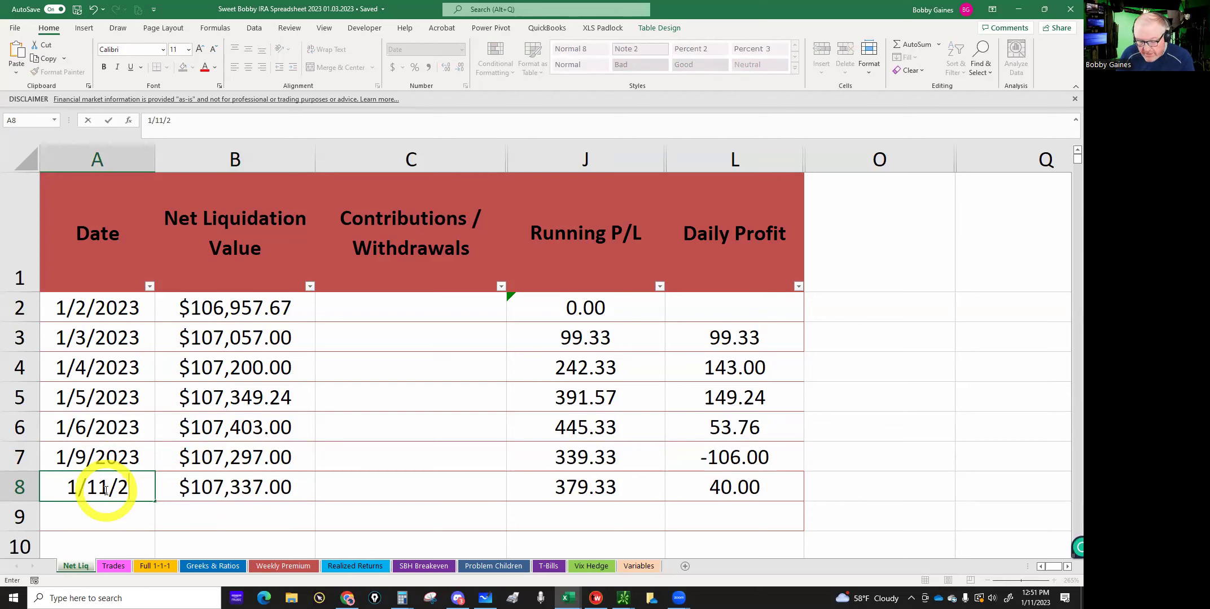
pyautogui.write('3')
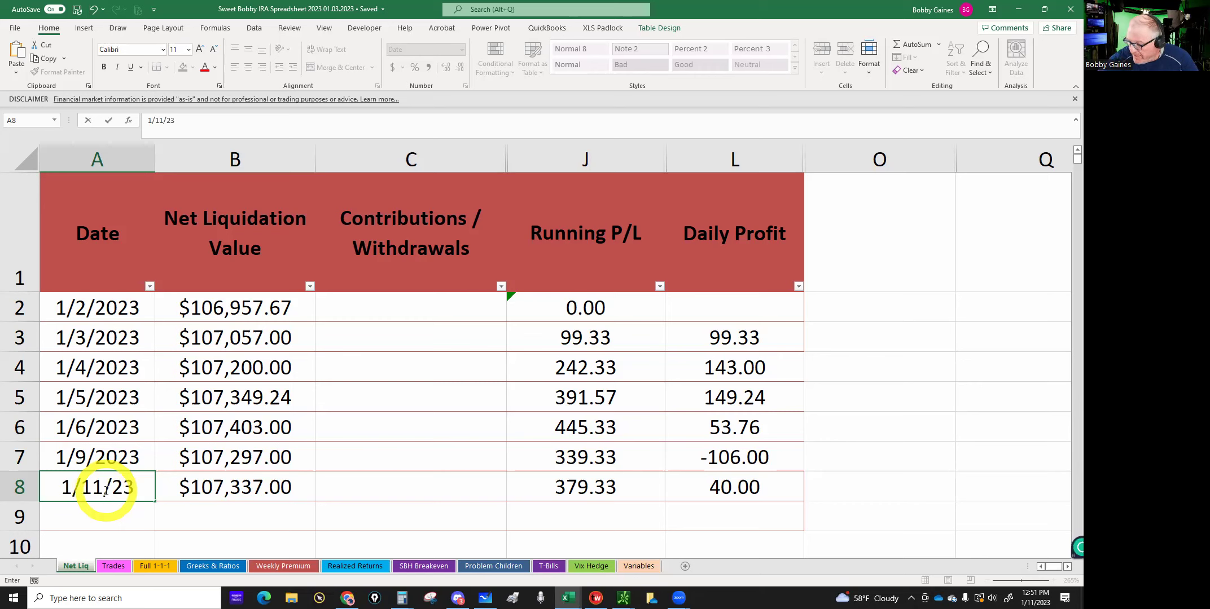
pyautogui.press('Tab')
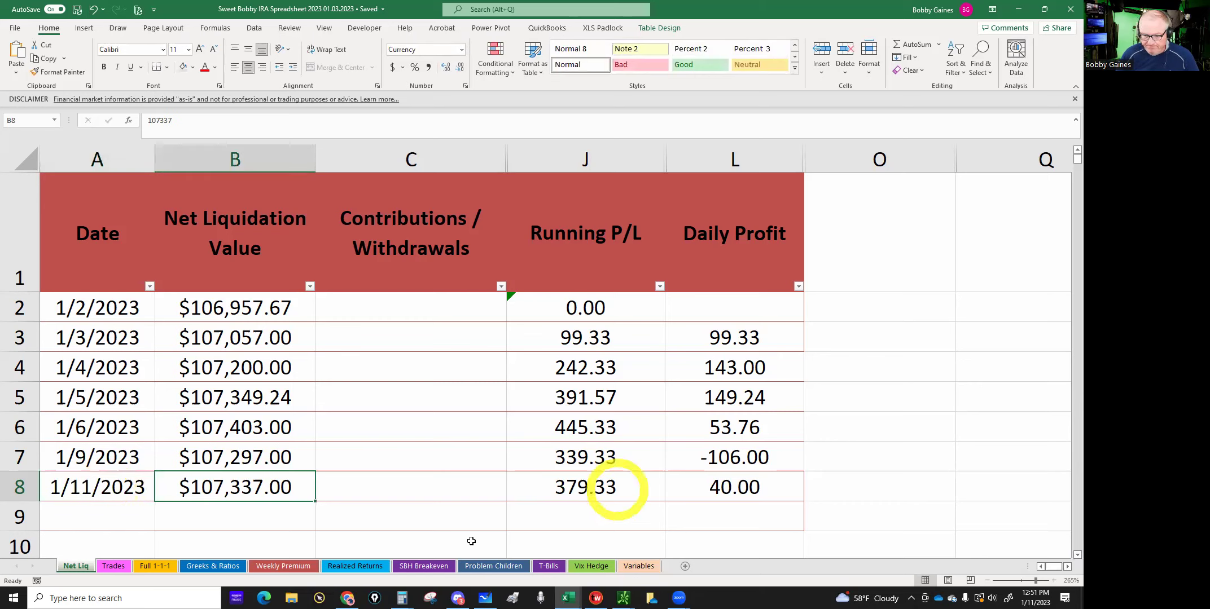
# Open the Greeks & Ratios sheet, switch to thinkorswim, collapse the account sidebar and check the /MES position's delta and theta.
pyautogui.click(213, 566)
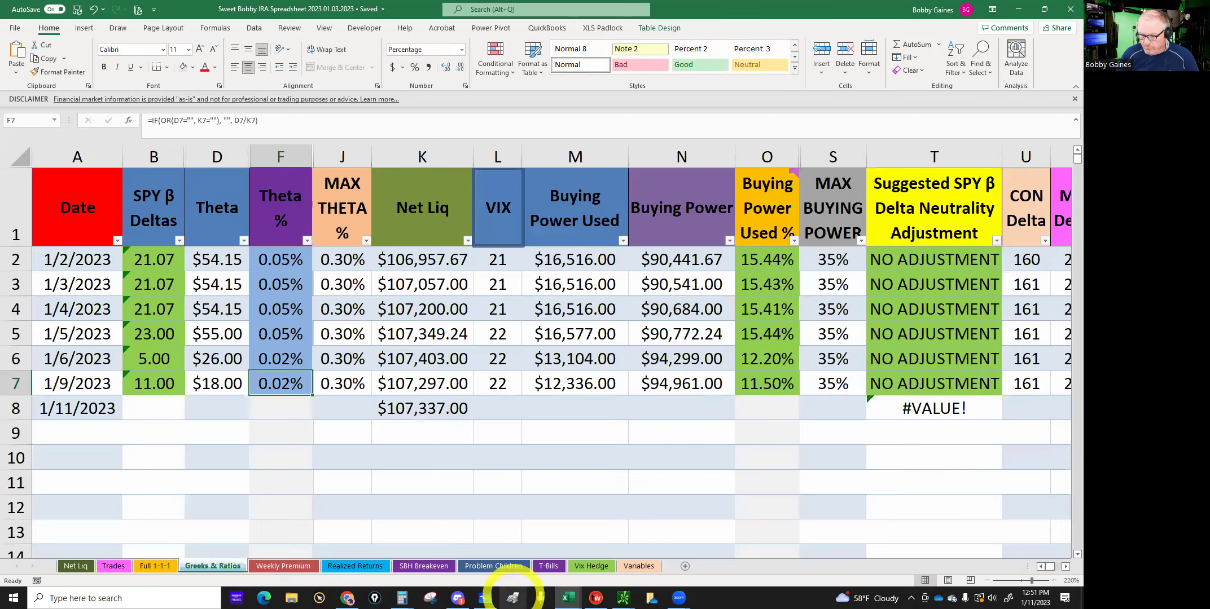
pyautogui.click(624, 598)
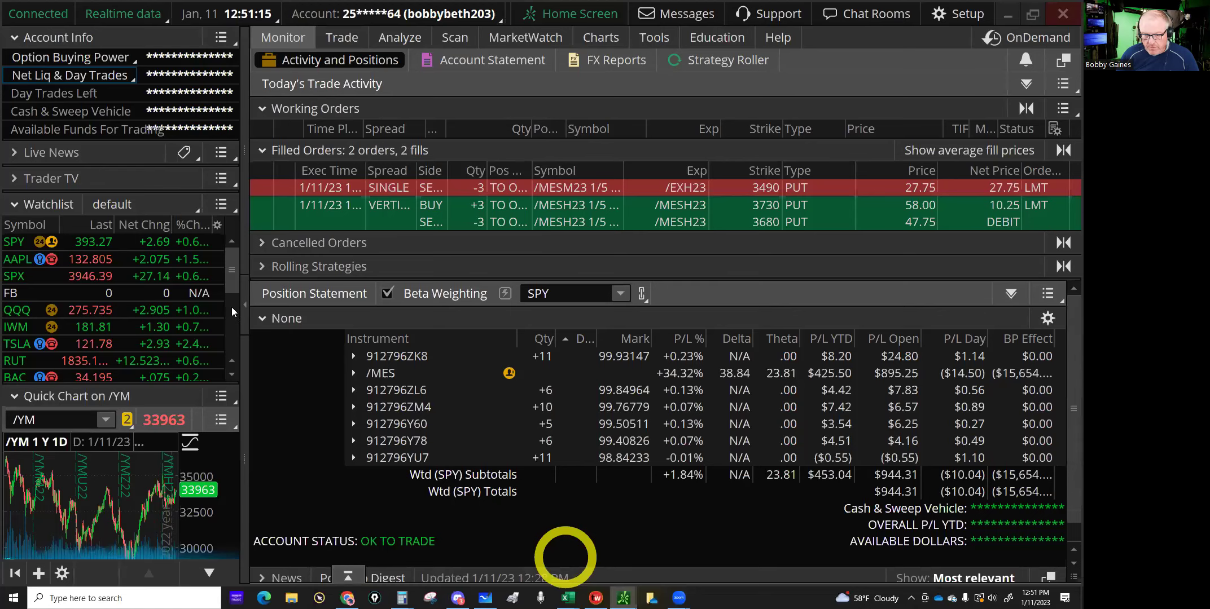
pyautogui.click(247, 309)
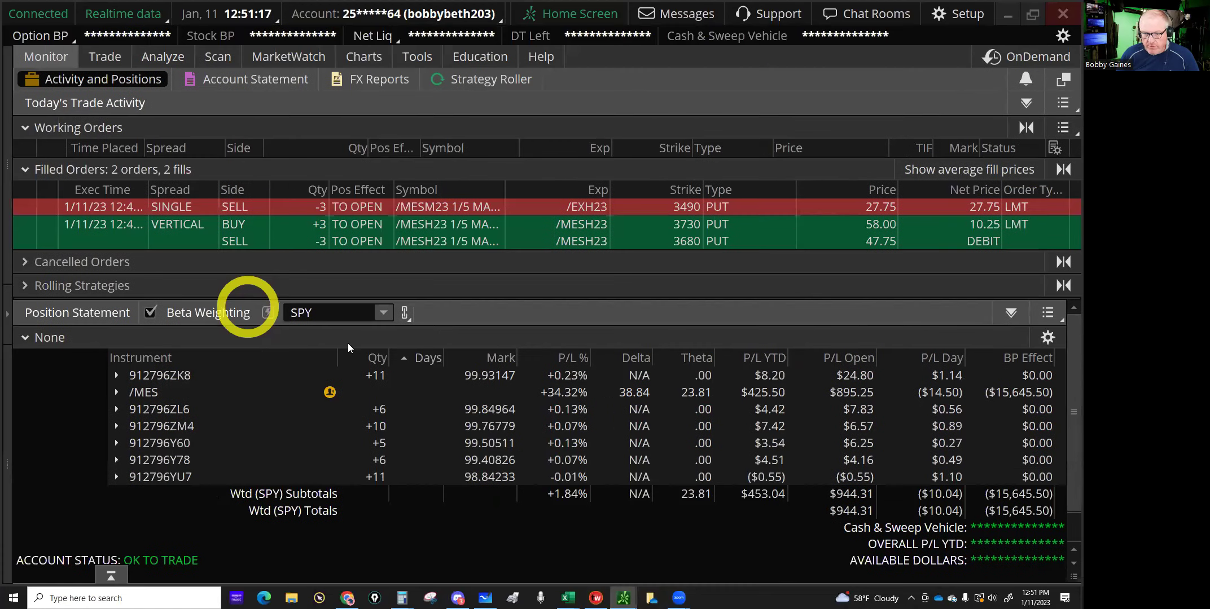
pyautogui.click(261, 391)
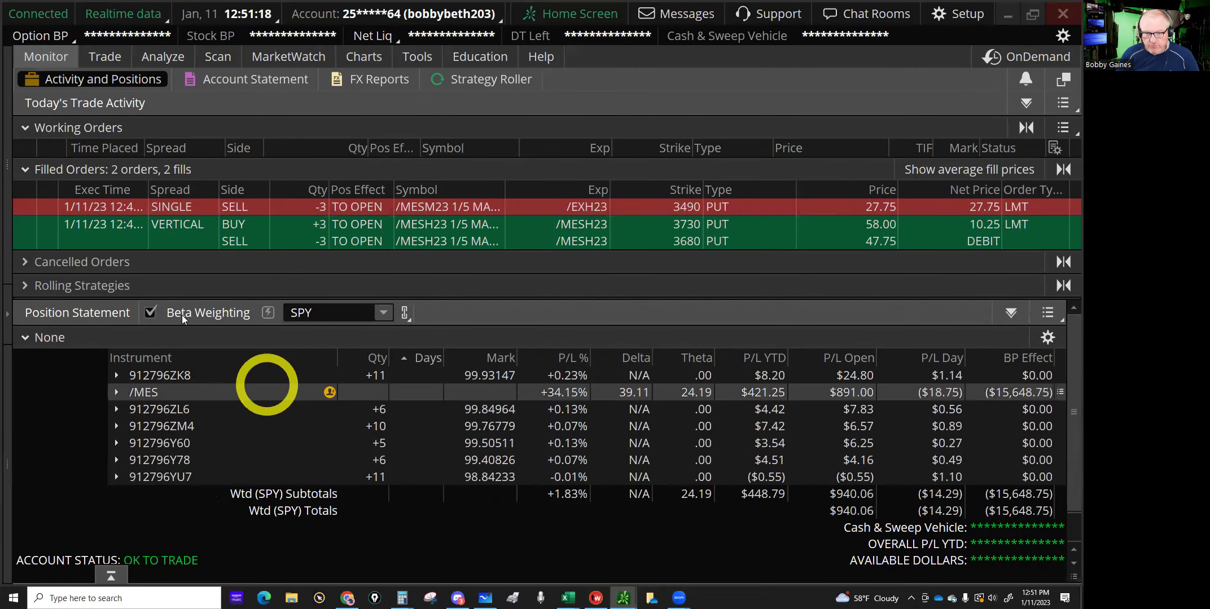
pyautogui.click(500, 394)
pyautogui.click(627, 397)
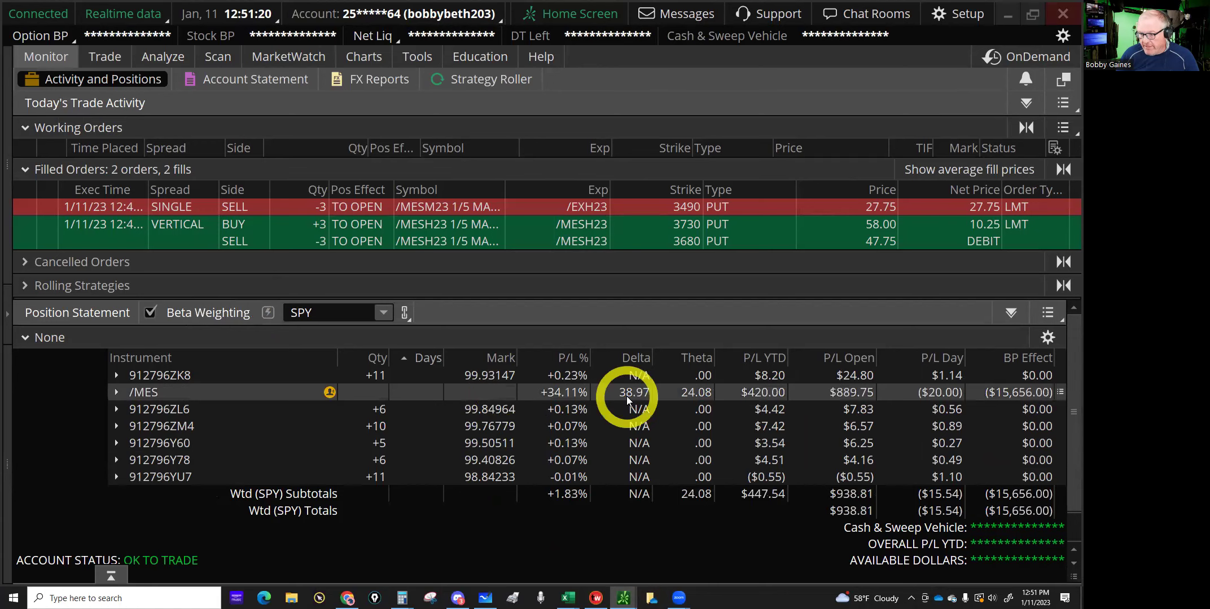
pyautogui.click(687, 398)
# Return to the IRA spreadsheet in Excel and enter SPY beta deltas of 39 and theta of 24 in the 1/11/2023 row.
pyautogui.click(568, 599)
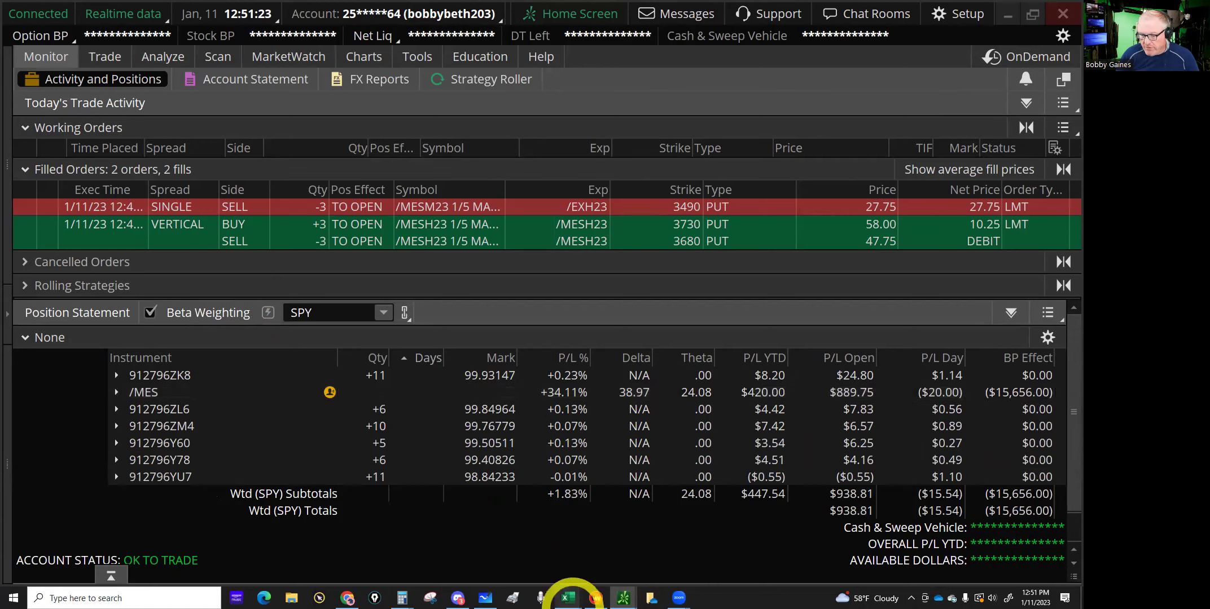
pyautogui.click(564, 551)
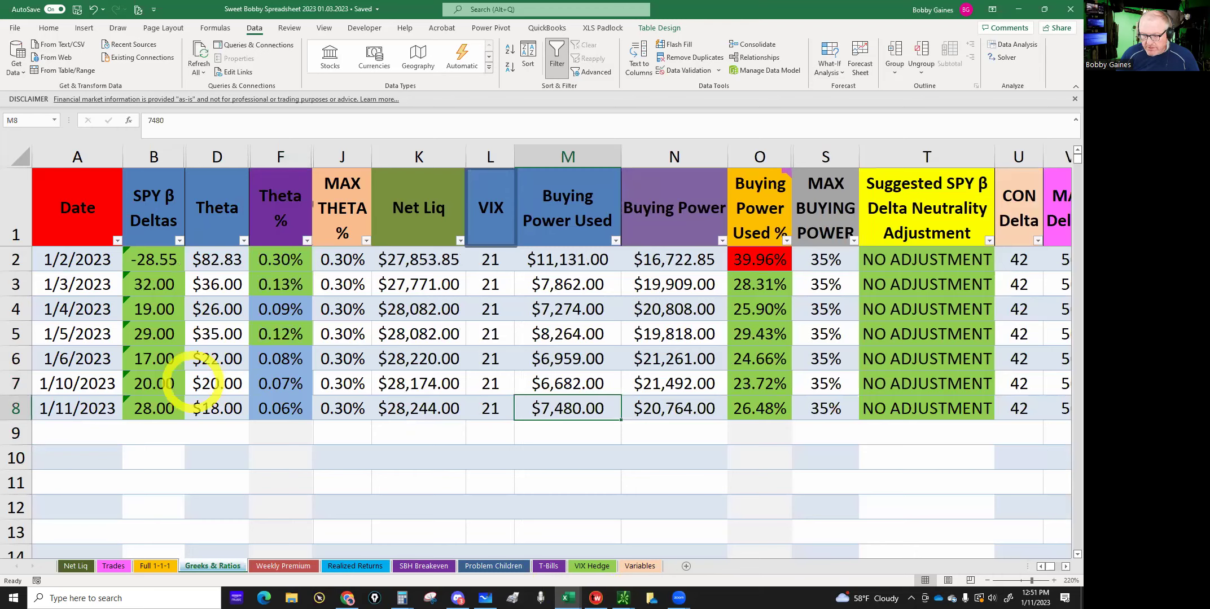
pyautogui.click(451, 550)
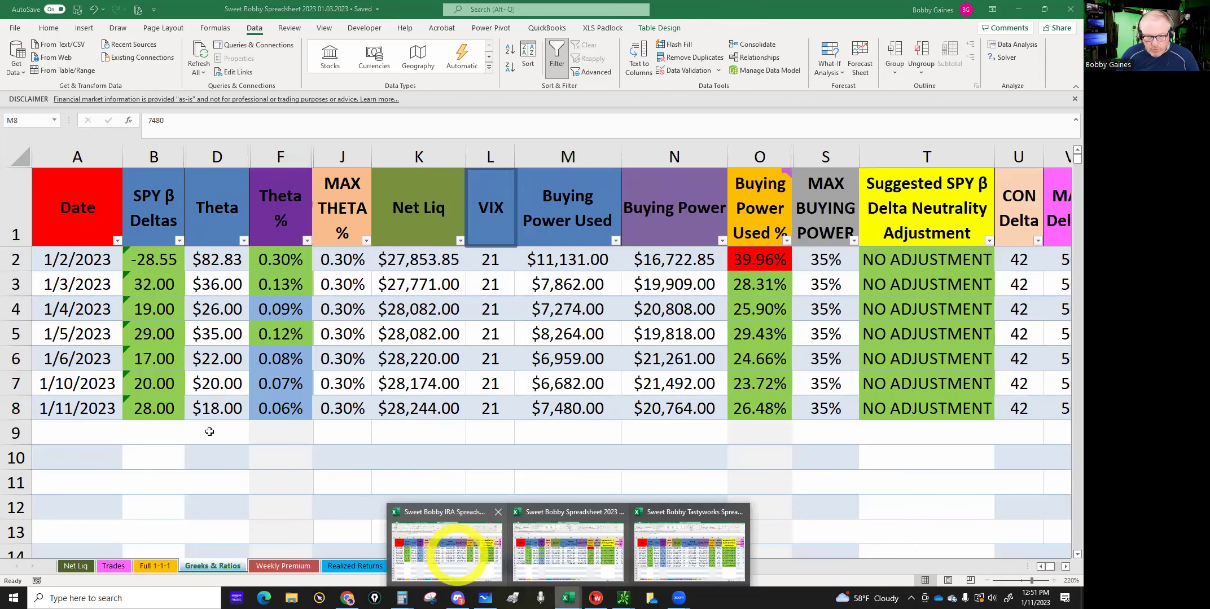
pyautogui.click(141, 410)
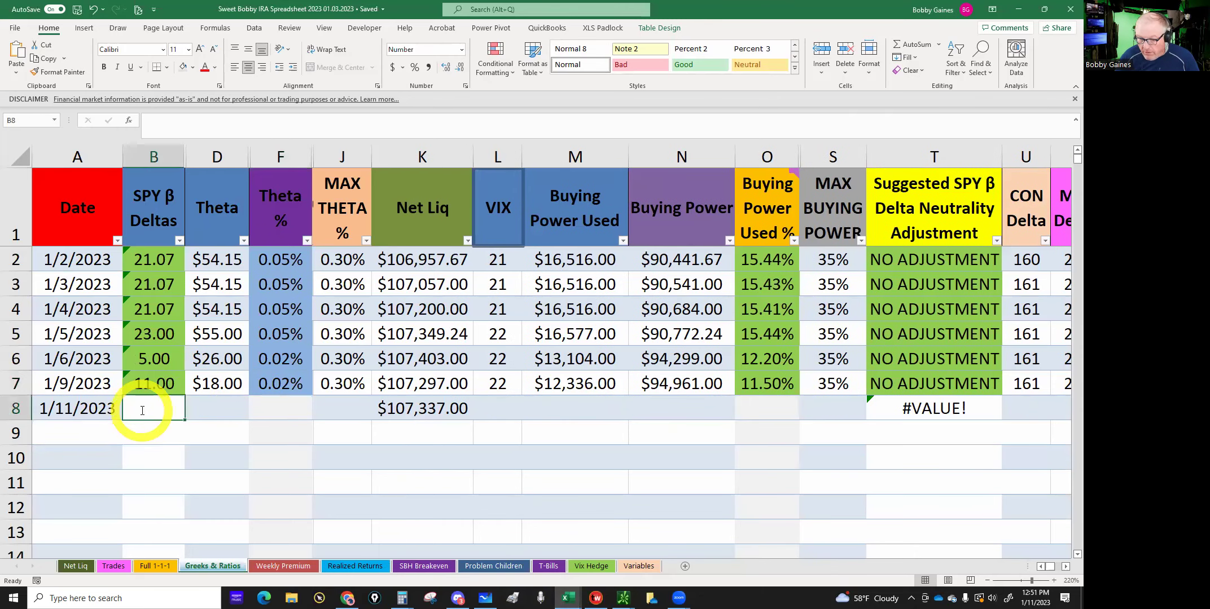
pyautogui.write('39')
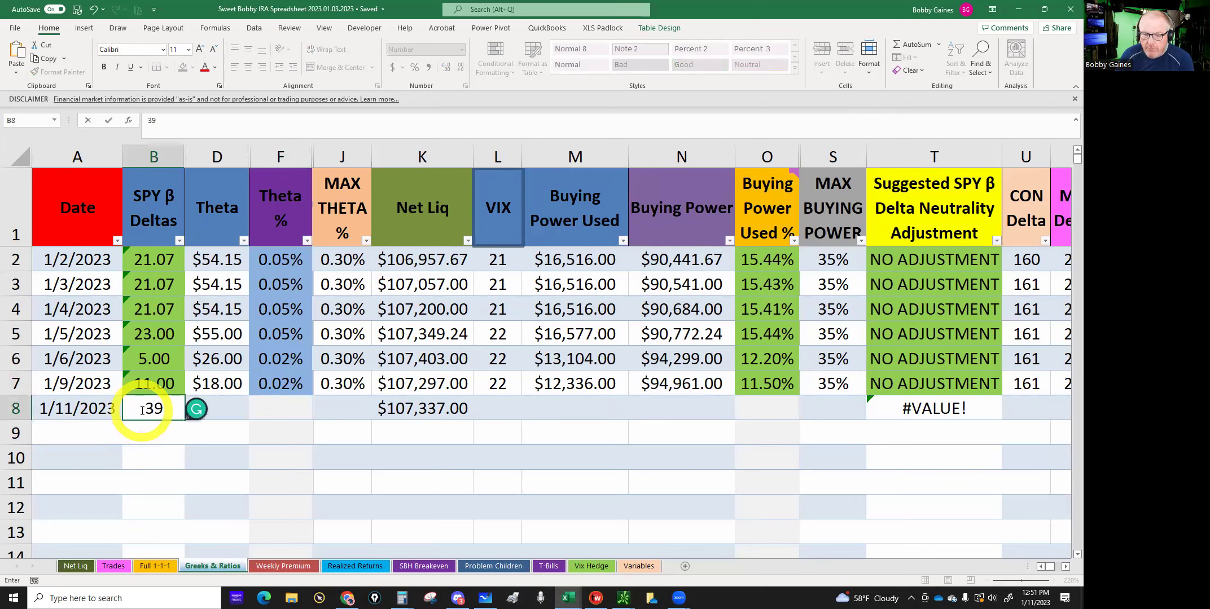
pyautogui.click(217, 406)
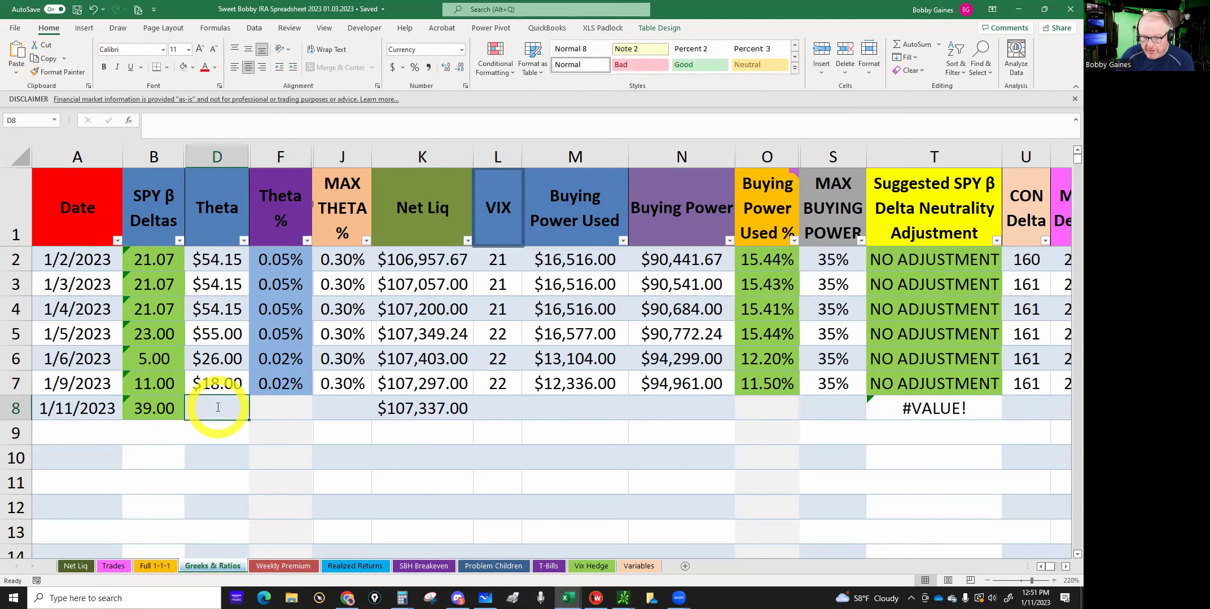
pyautogui.write('24')
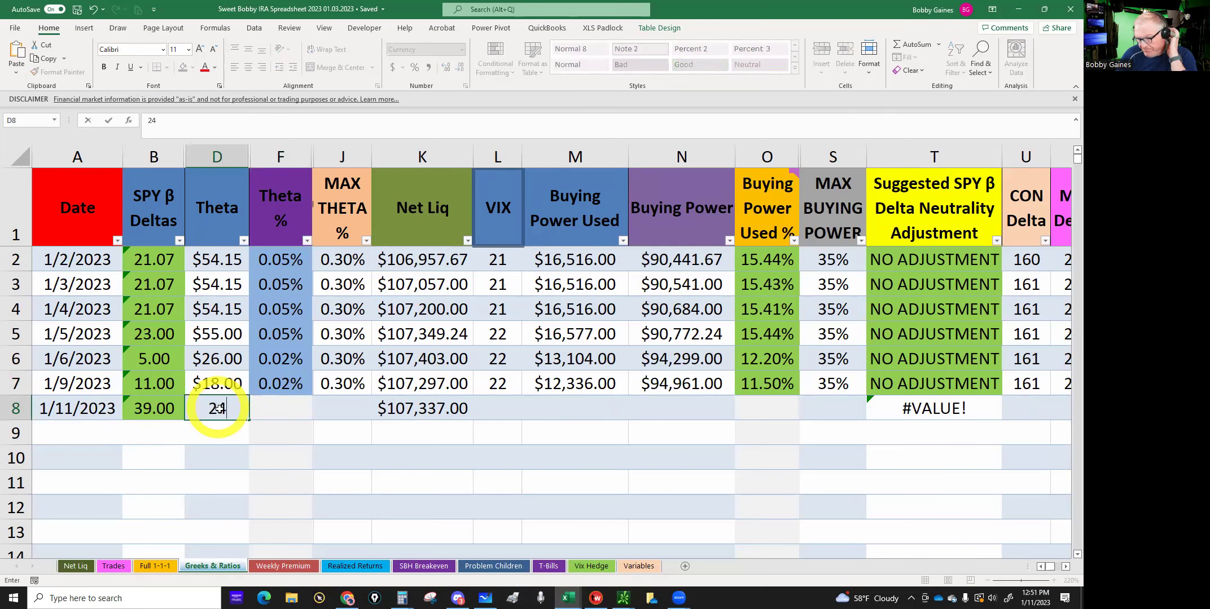
pyautogui.press('Tab')
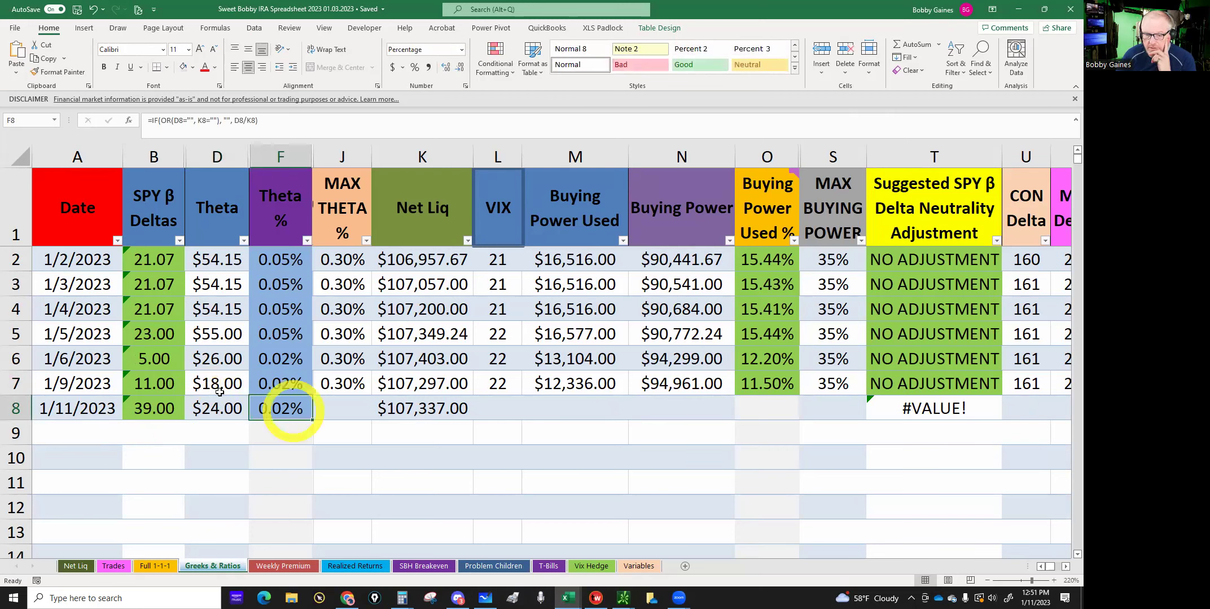
# Enter a VIX of 21 in the 1/11/2023 row and switch to thinkorswim's position statement for the buying power figure.
pyautogui.click(493, 409)
pyautogui.write('2')
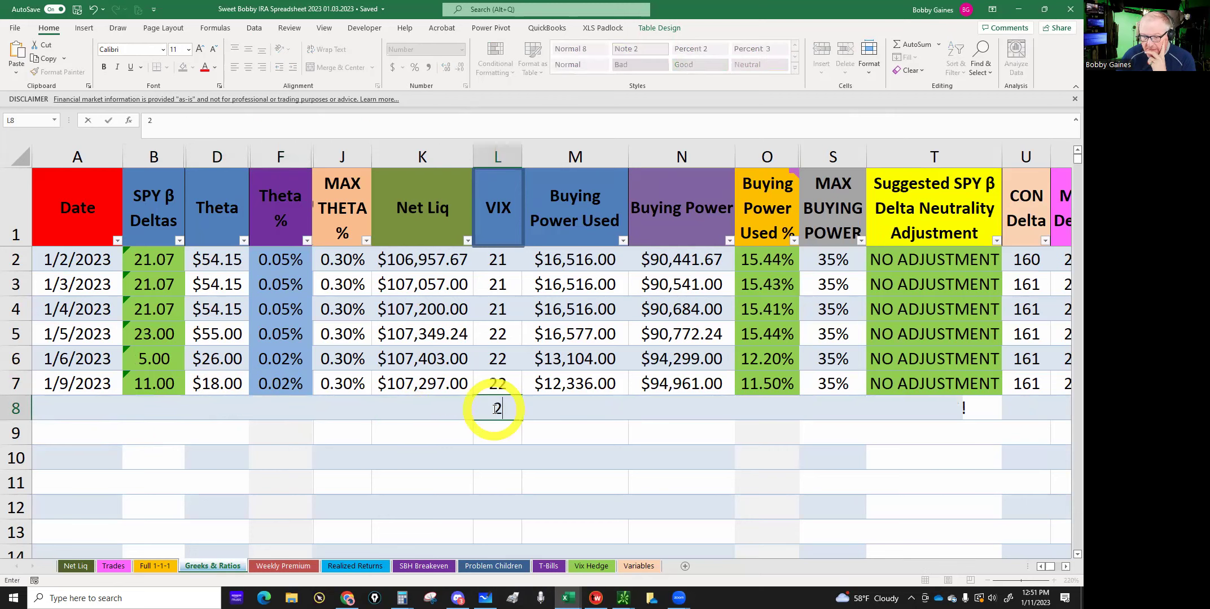
pyautogui.write('1')
pyautogui.hotkey('ctrl', 'Return')
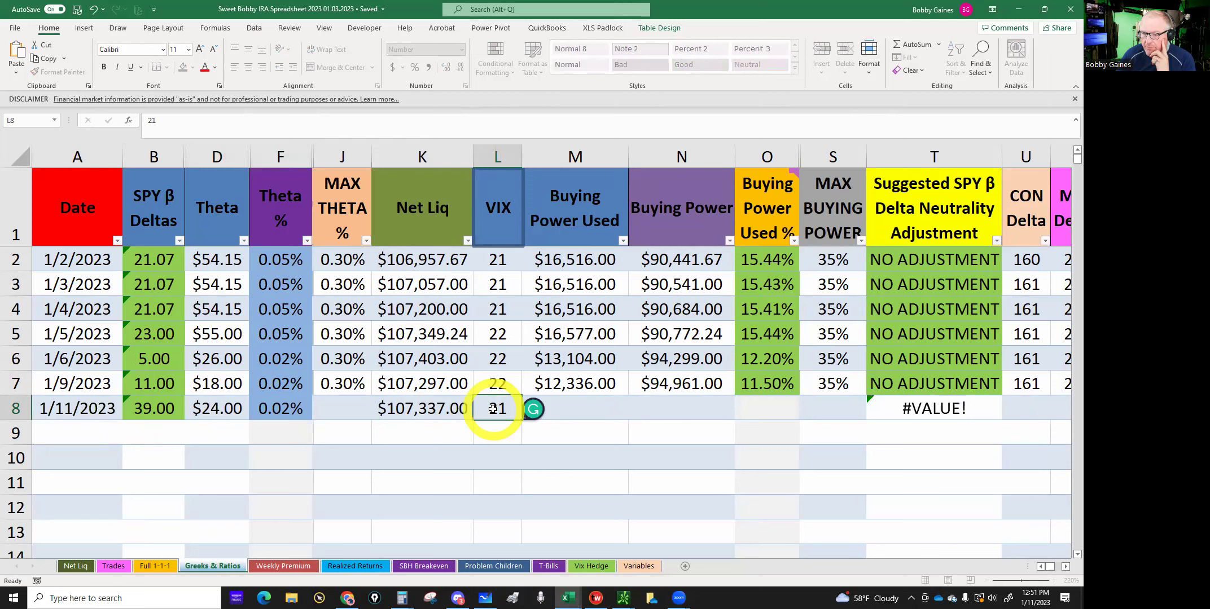
pyautogui.press('Tab')
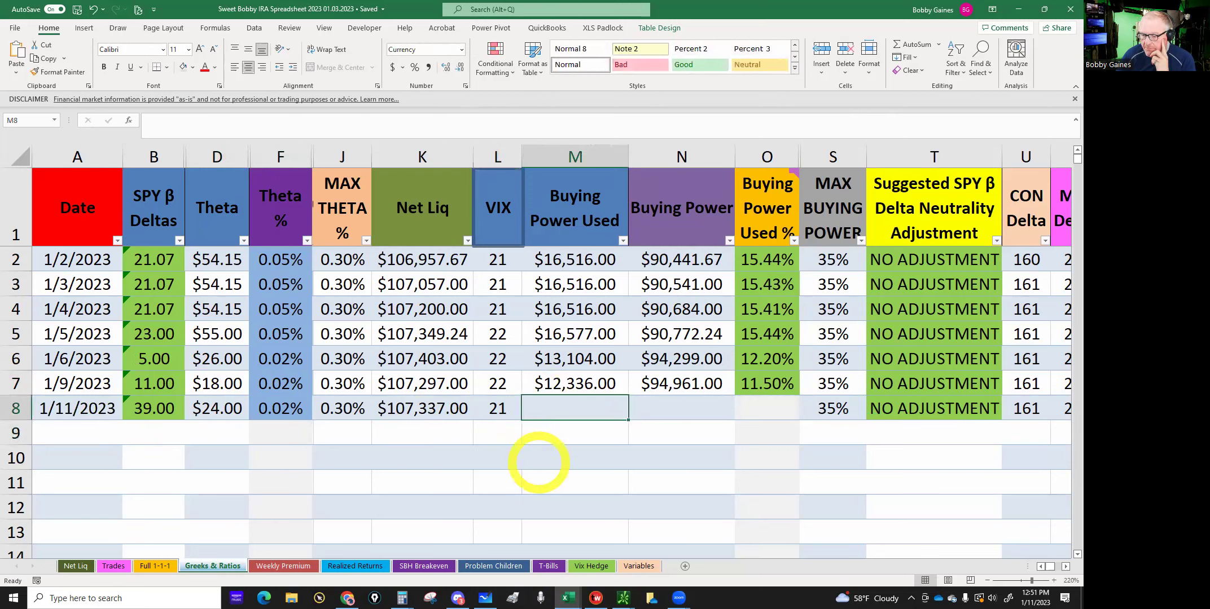
pyautogui.click(624, 598)
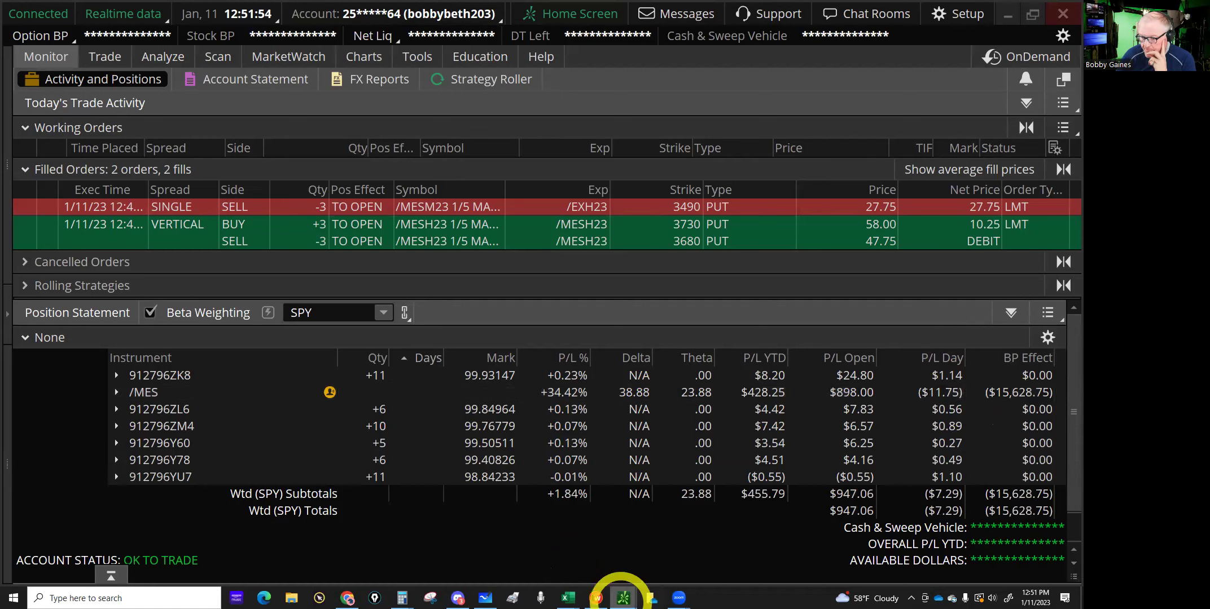
# Return to the IRA spreadsheet in Excel and enter 15642 as the buying power used in the 1/11/2023 row.
pyautogui.moveTo(568, 598)
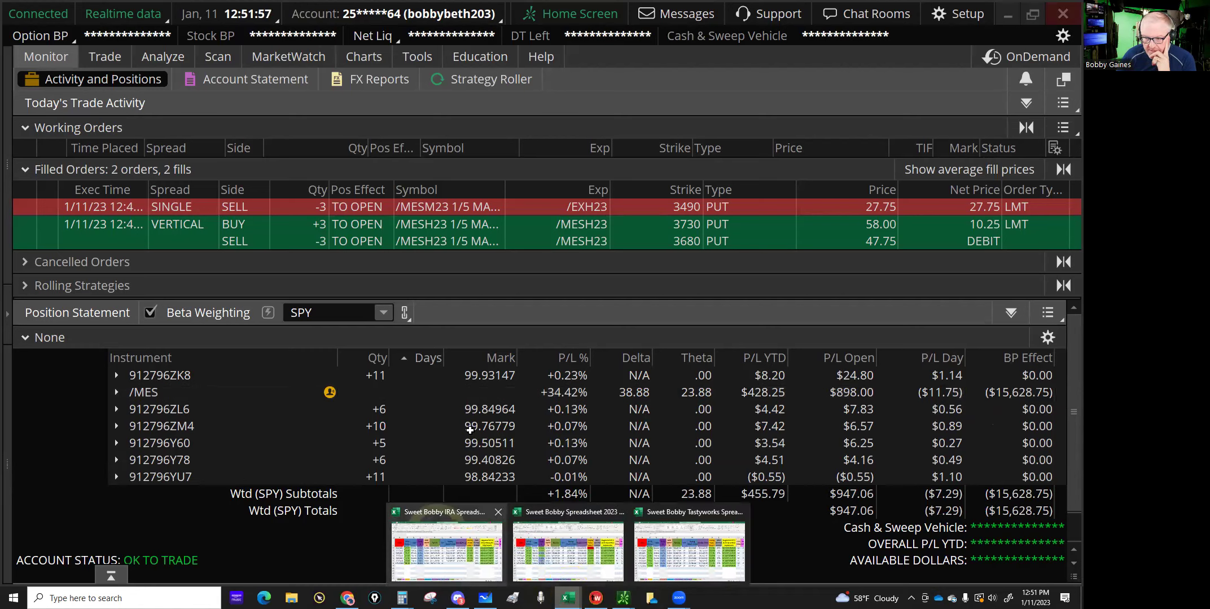
pyautogui.click(447, 548)
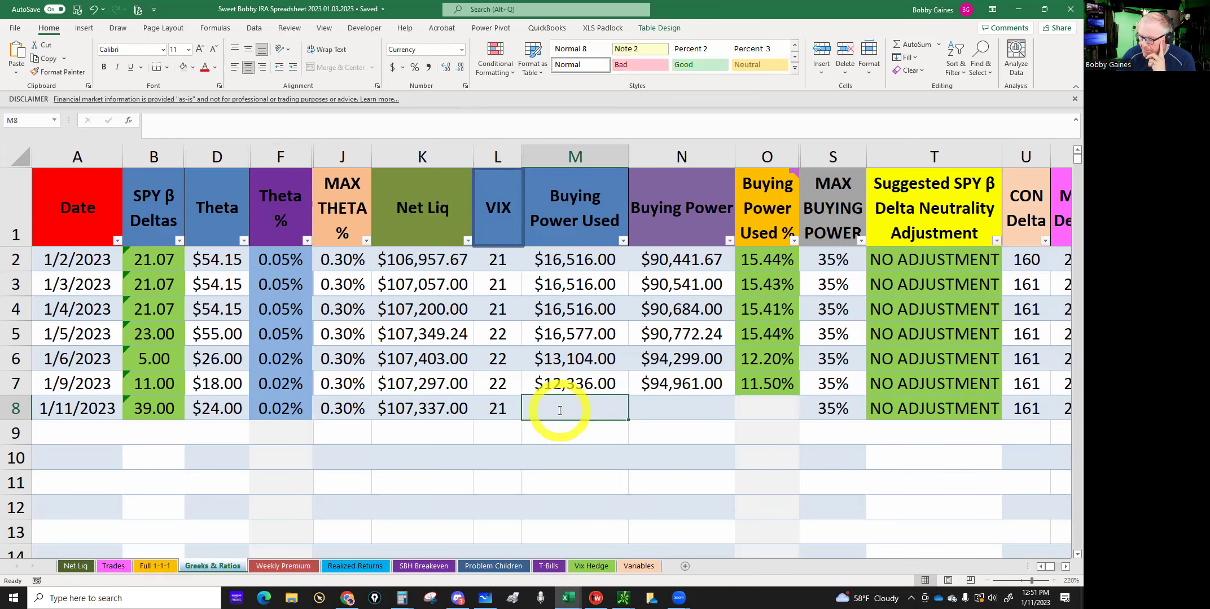
pyautogui.write('15642')
pyautogui.press('Return')
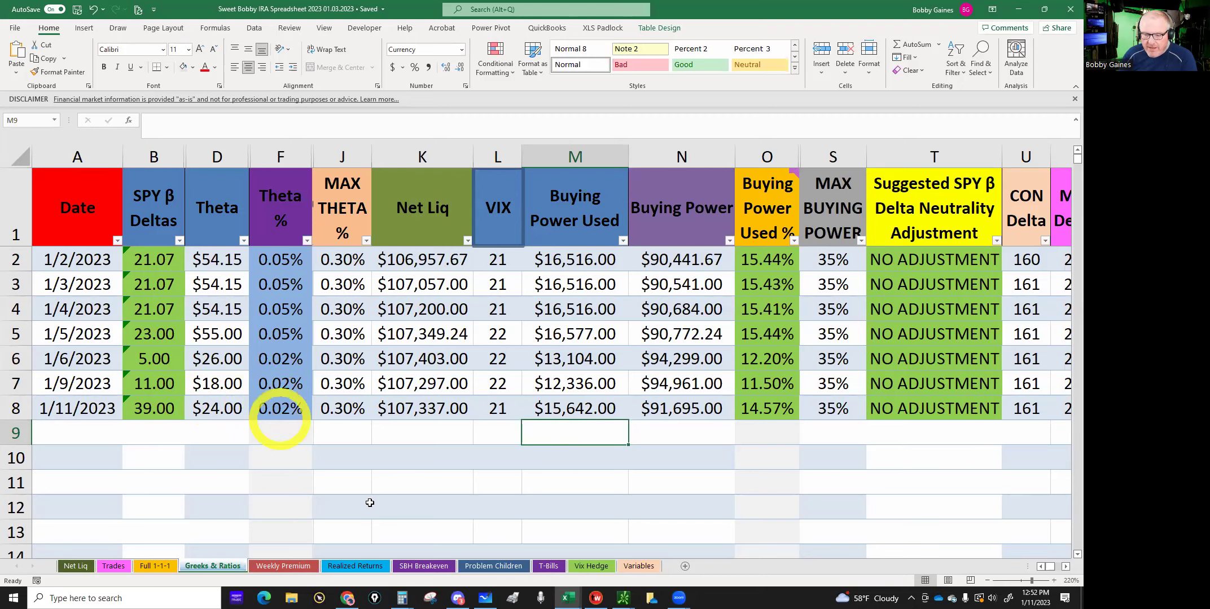
# Open the IRA workbook's Realized Returns sheet and refresh all data to update the SPY price and performance comparison.
pyautogui.click(359, 567)
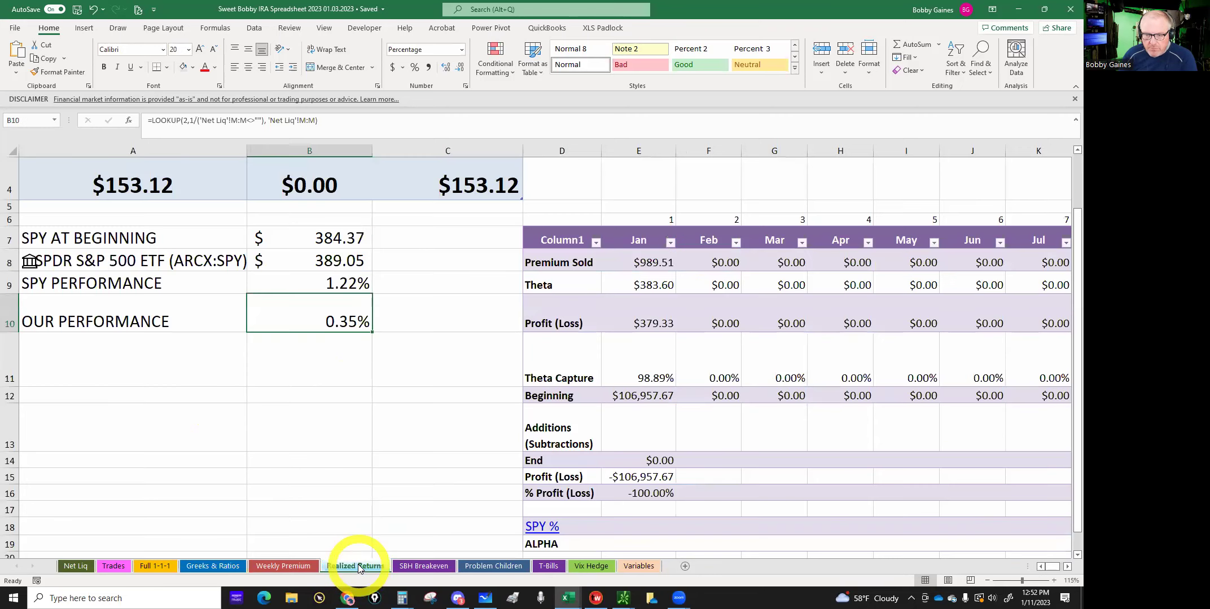
pyautogui.click(303, 285)
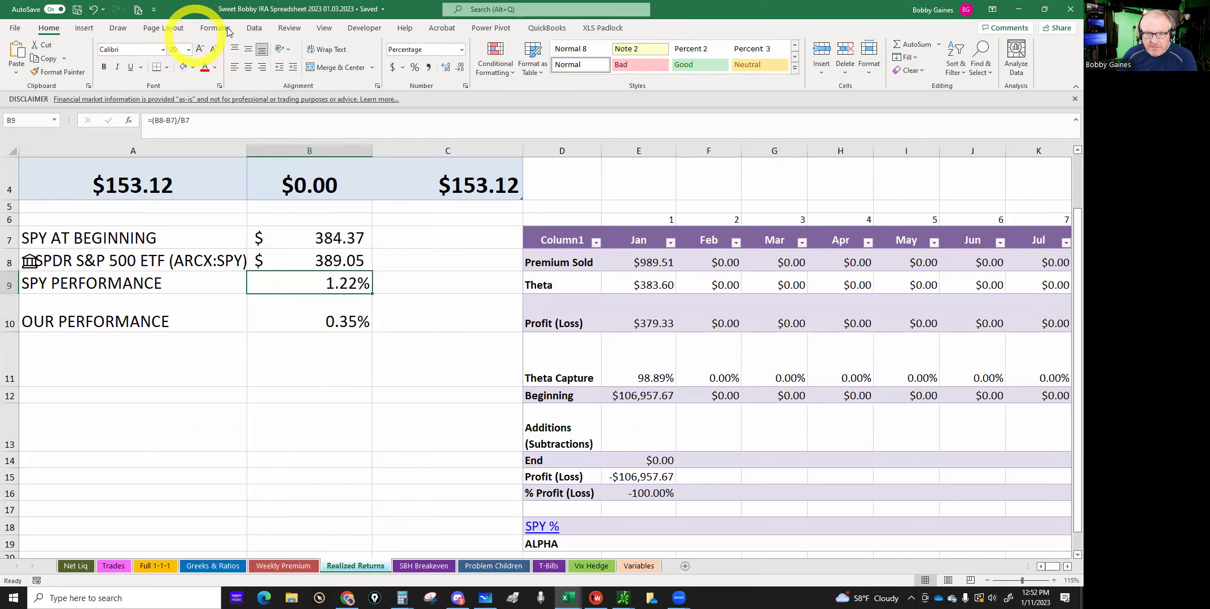
pyautogui.click(254, 27)
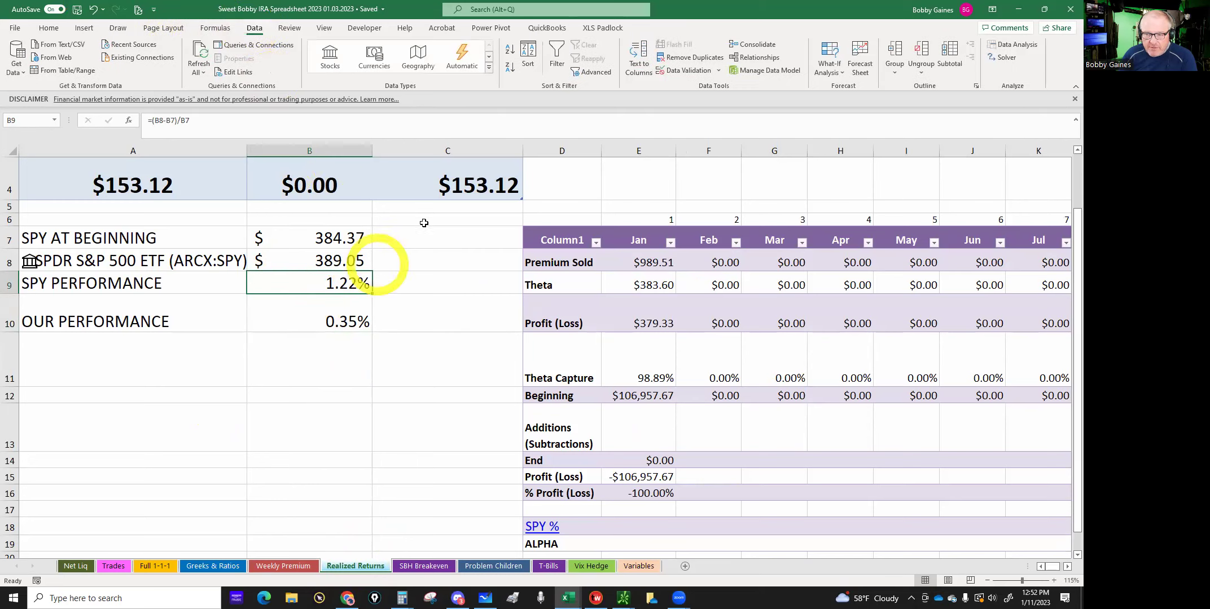
pyautogui.click(196, 49)
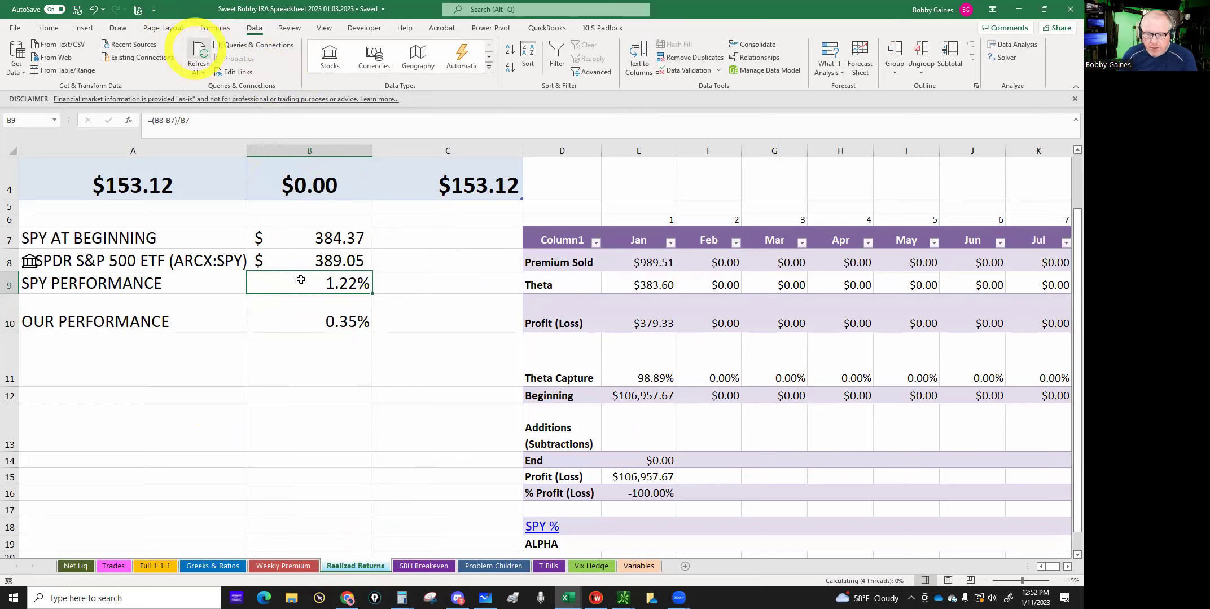
pyautogui.click(316, 318)
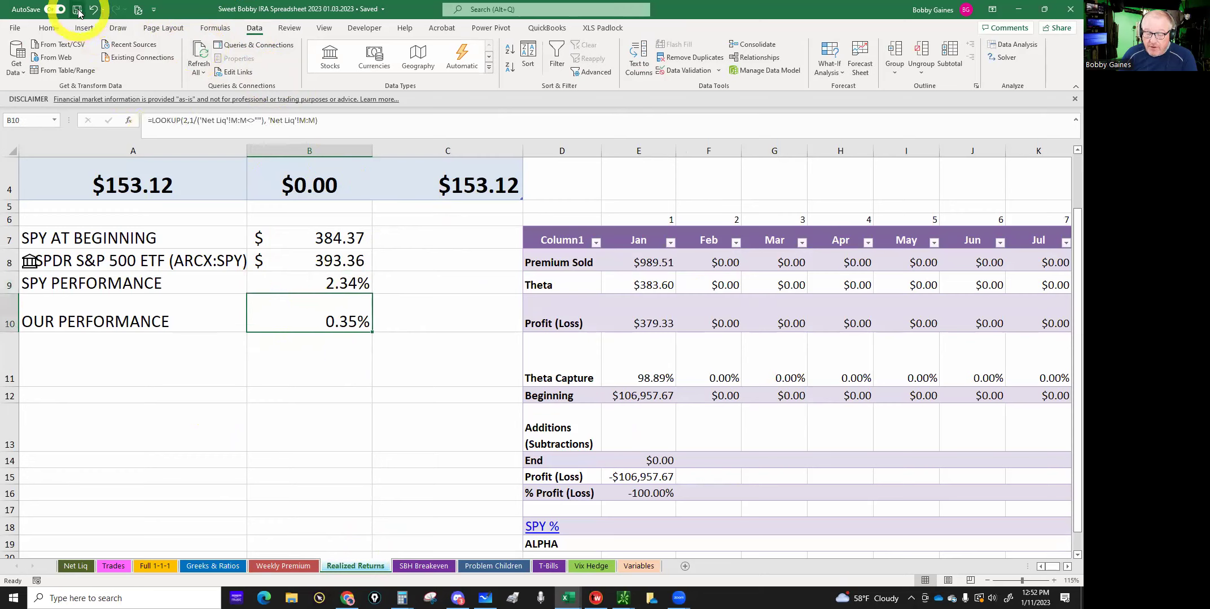
pyautogui.click(566, 598)
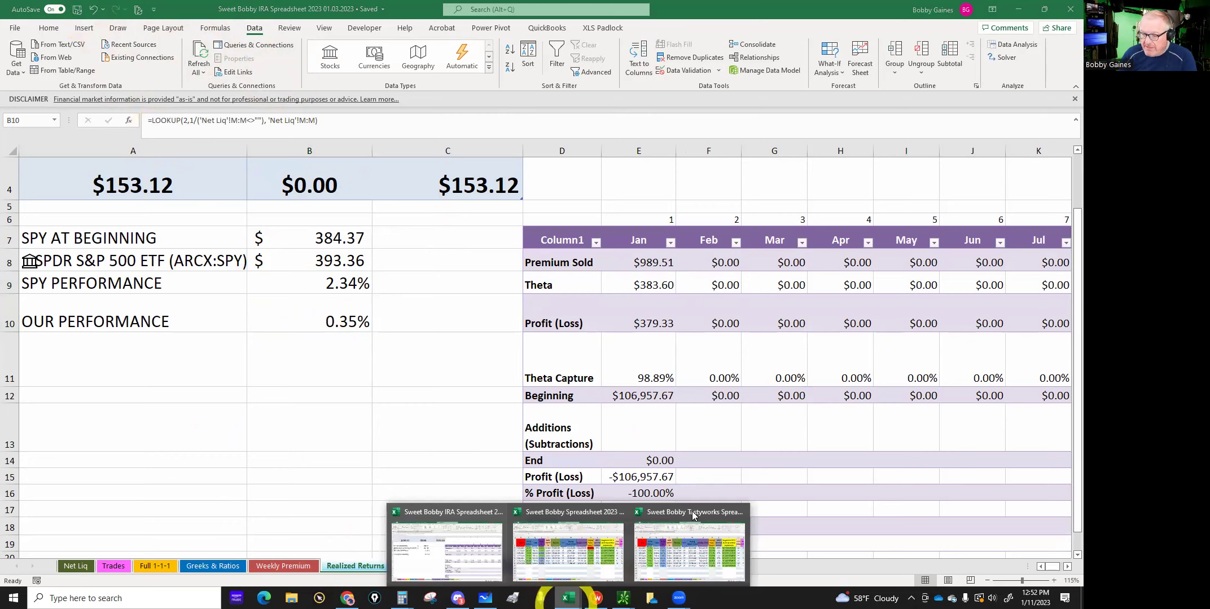
pyautogui.click(472, 551)
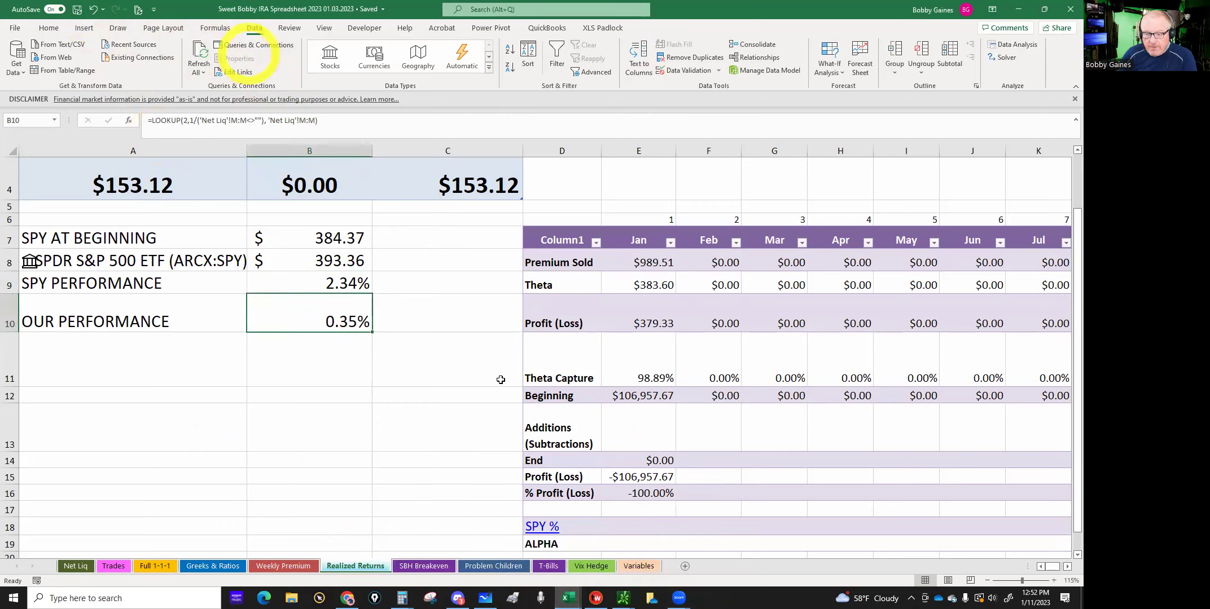
# Switch to the Sweet Bobby Spreadsheet 2023 workbook, refresh all data for its Realized Returns sheet and select the OUR PERFORMANCE value.
pyautogui.click(566, 598)
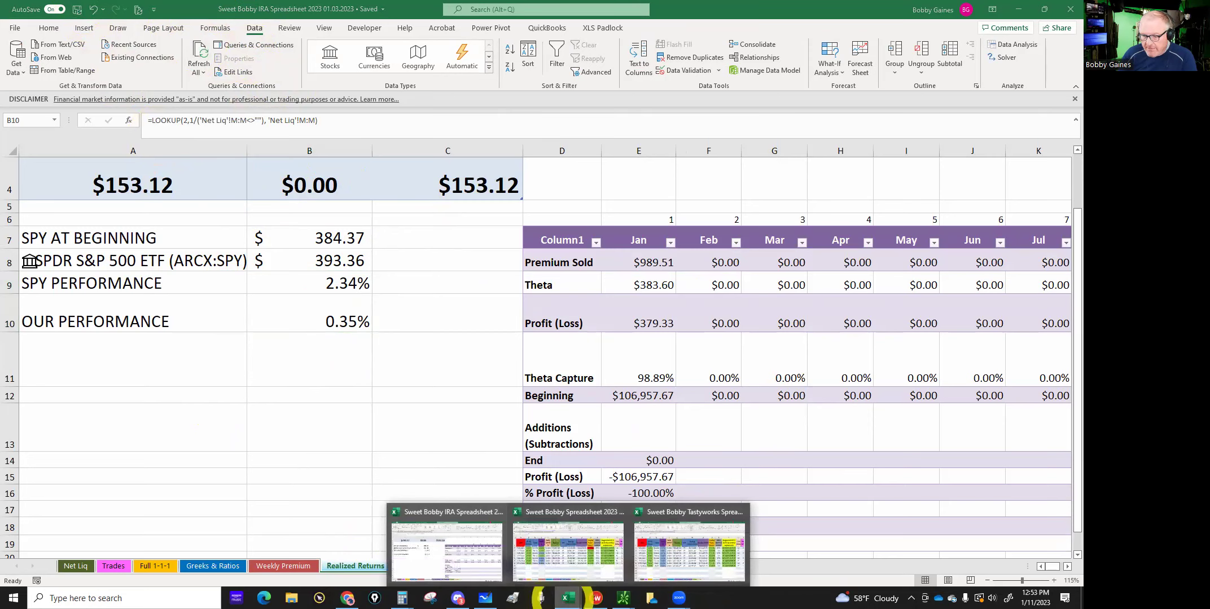
pyautogui.click(568, 550)
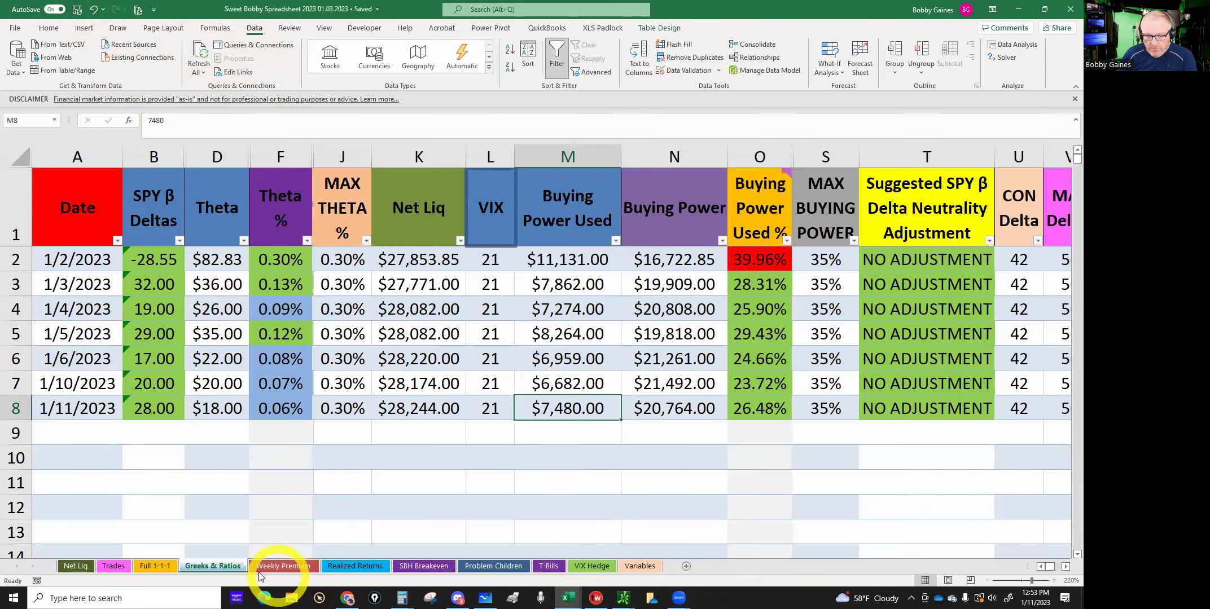
pyautogui.click(354, 566)
pyautogui.click(199, 56)
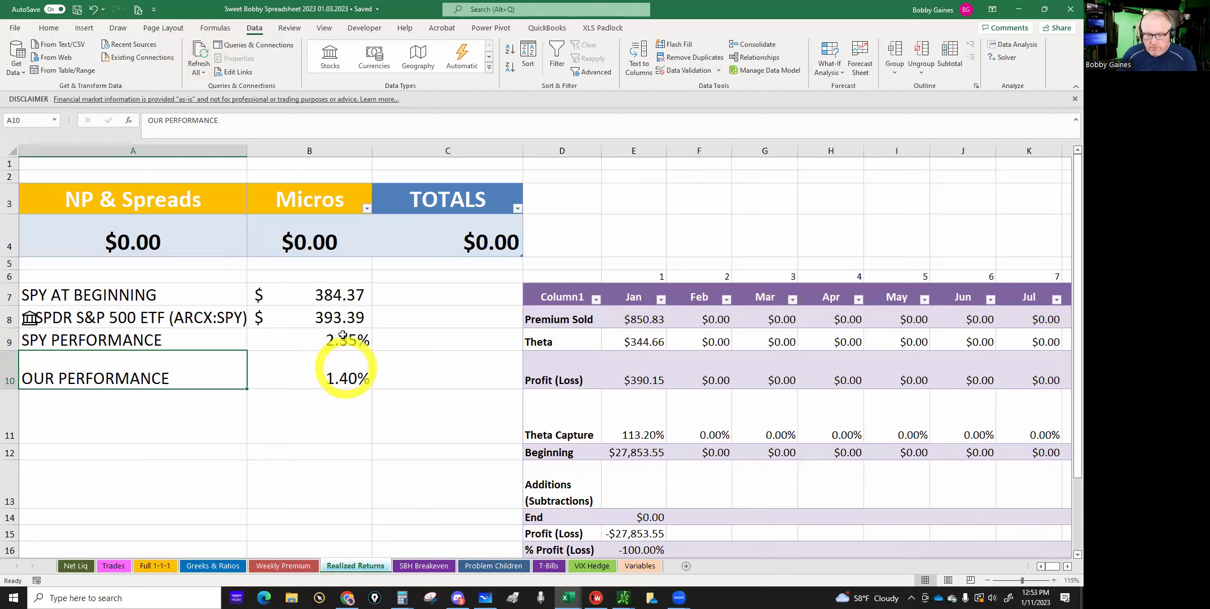
pyautogui.click(343, 378)
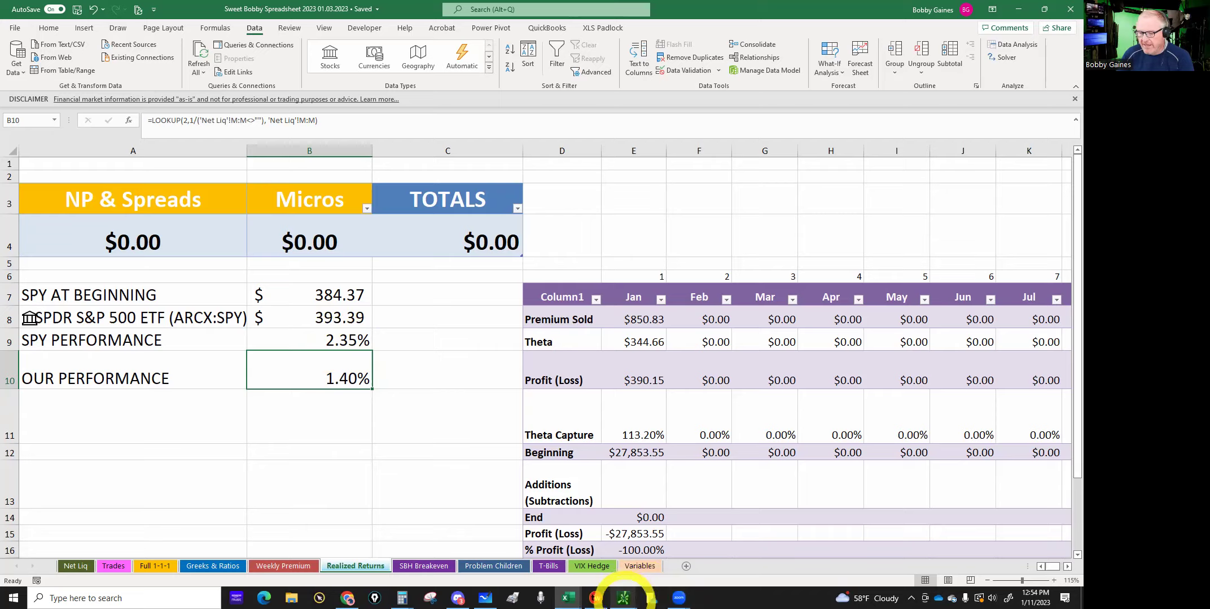
# Switch to thinkorswim and collapse the Filled Orders section.
pyautogui.click(623, 598)
pyautogui.click(562, 542)
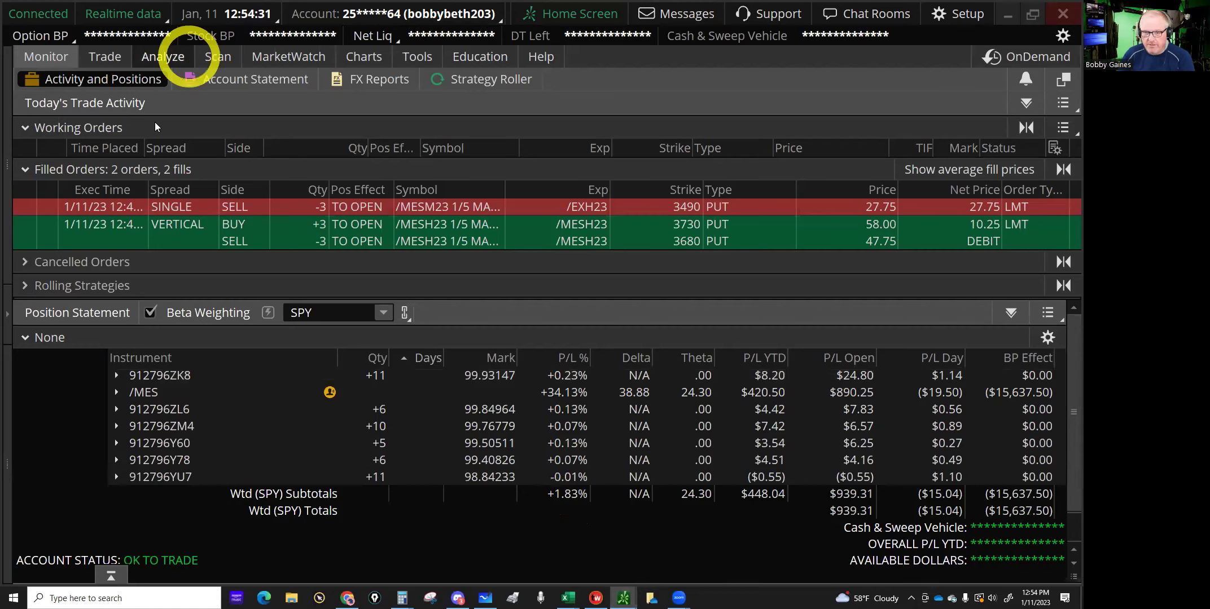
pyautogui.click(25, 169)
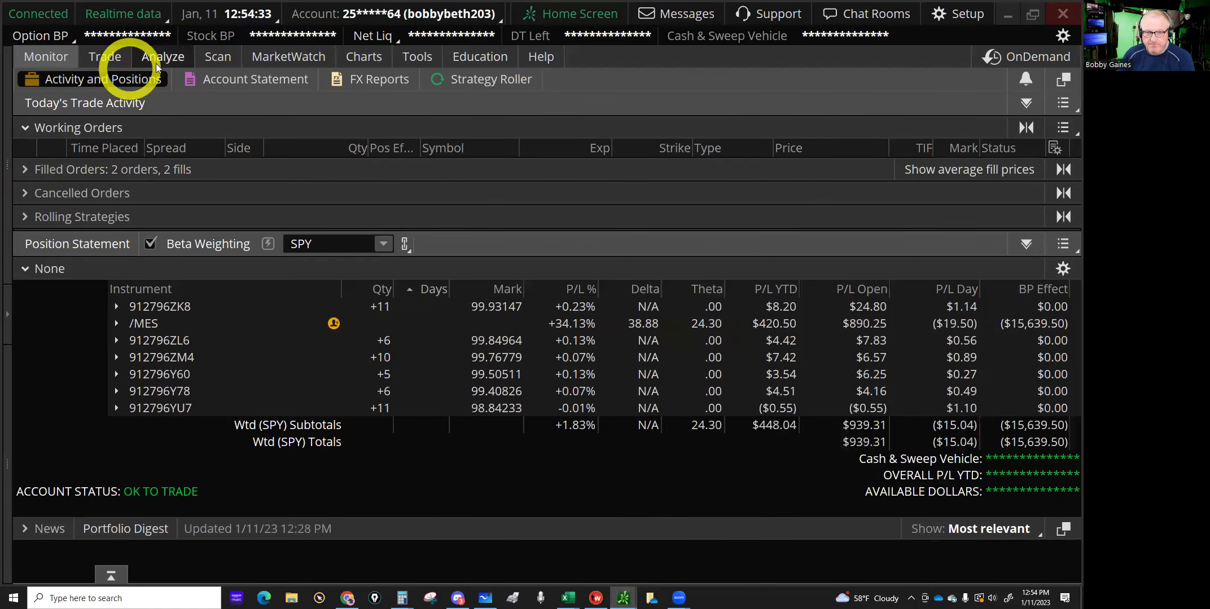
# Open the /MES risk profile, hide simulations and include all existing positions in the analysis.
pyautogui.click(162, 57)
pyautogui.click(162, 56)
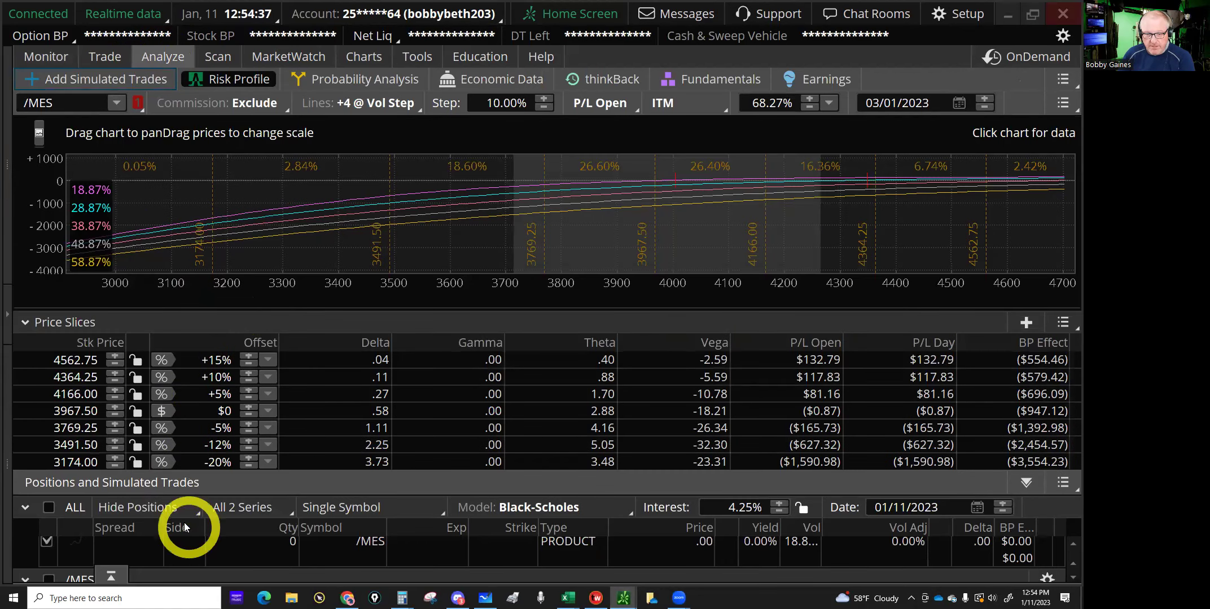
pyautogui.click(162, 509)
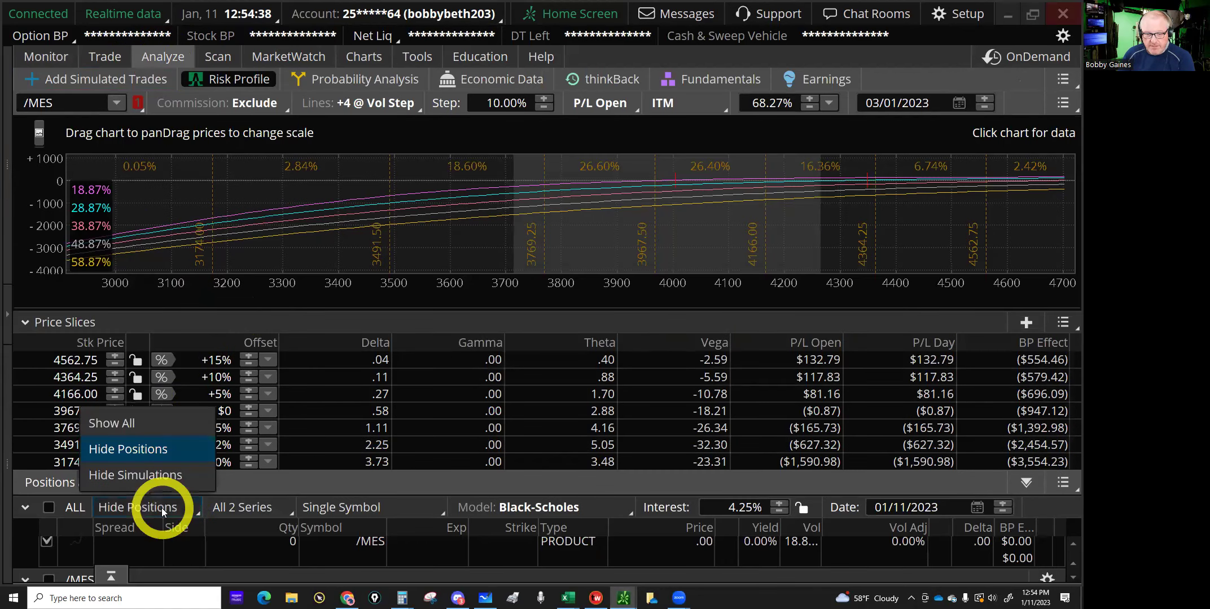
pyautogui.click(134, 477)
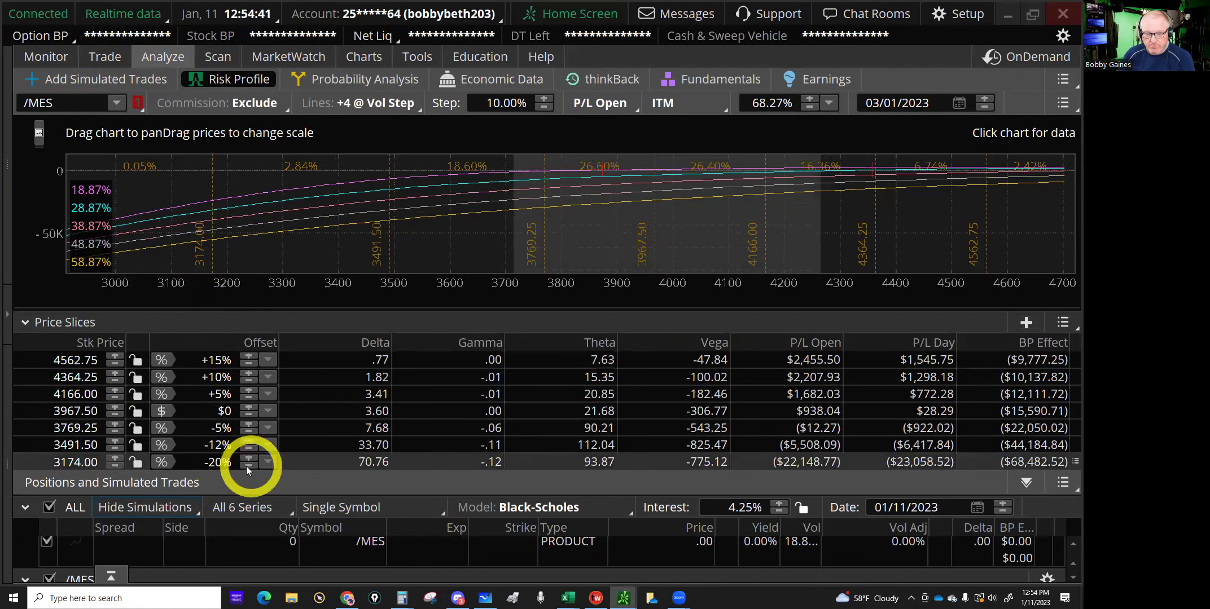
pyautogui.click(49, 507)
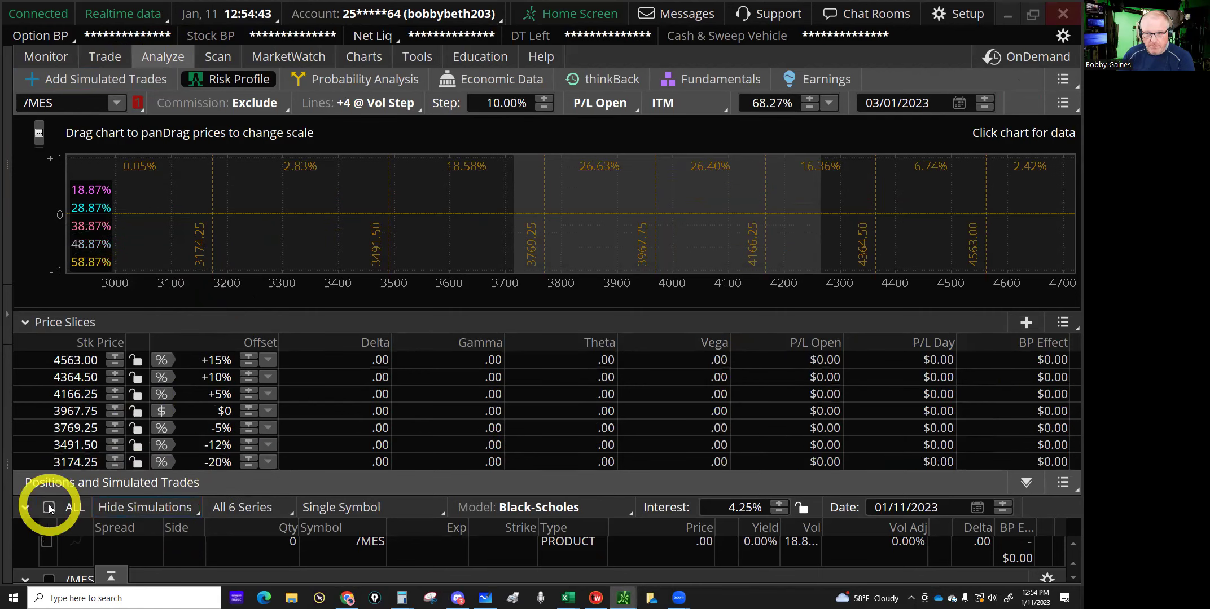
pyautogui.click(48, 508)
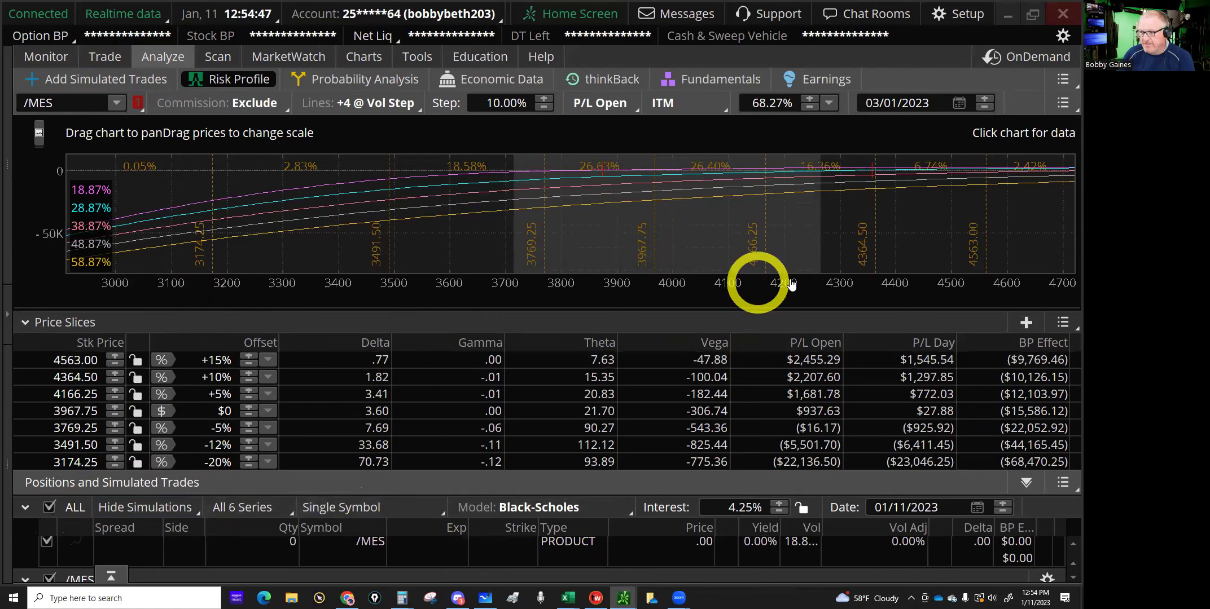
# Examine the projected profit and loss on the risk profile's volatility step lines near the current /MES price.
pyautogui.moveTo(790, 250); pyautogui.dragTo(764, 243)
pyautogui.click(542, 231)
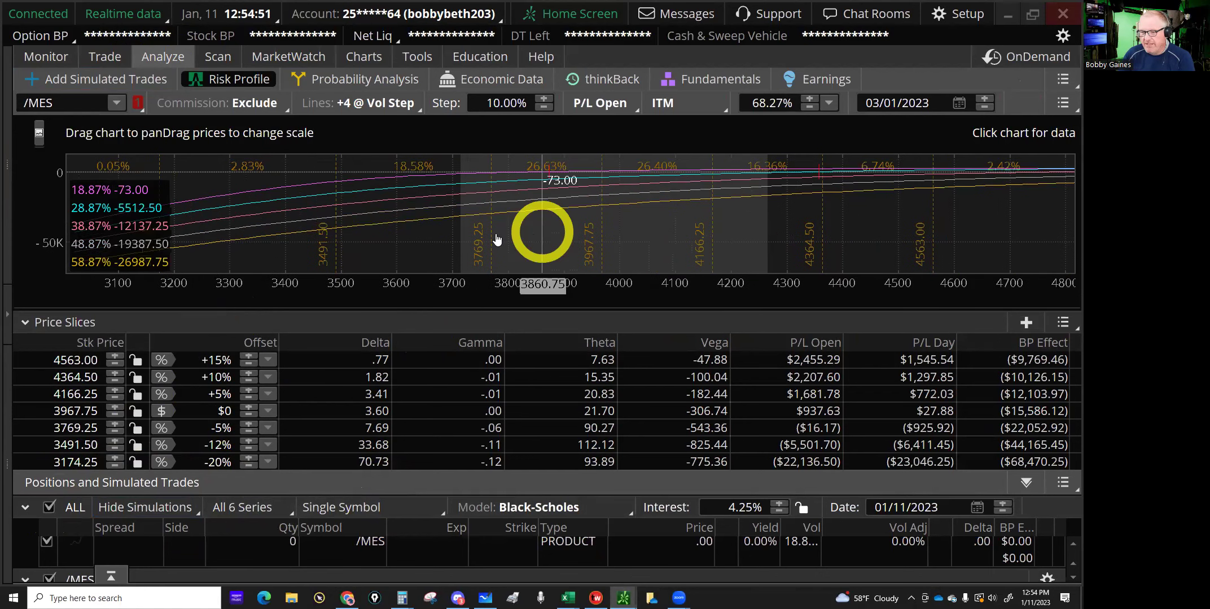
pyautogui.moveTo(543, 240); pyautogui.dragTo(496, 240)
pyautogui.click(554, 235)
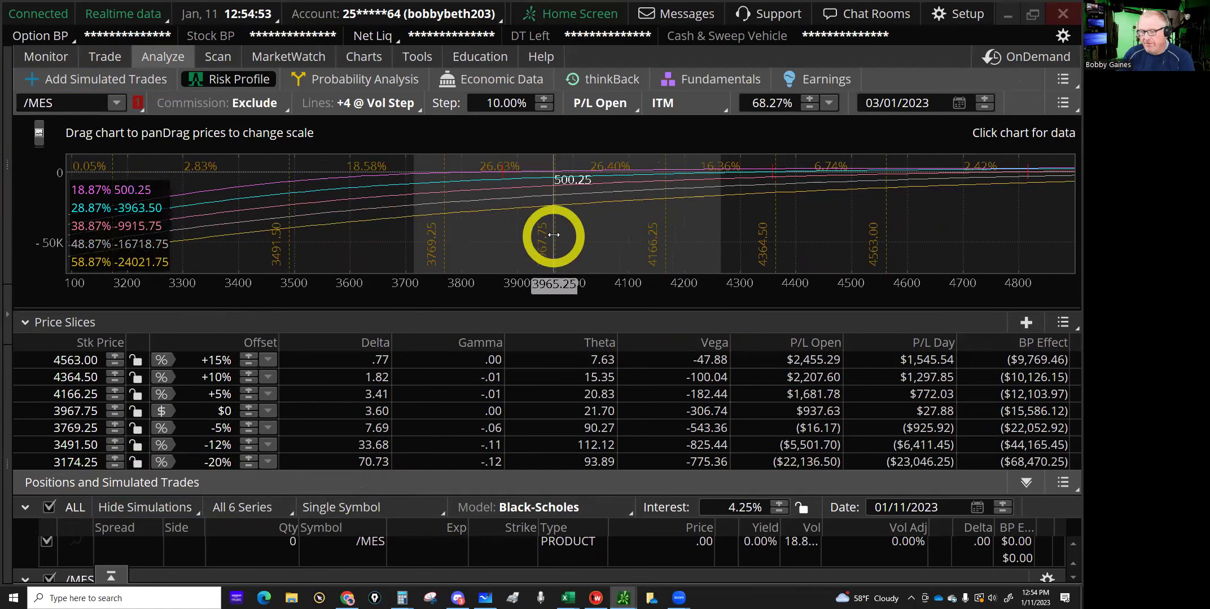
pyautogui.click(556, 235)
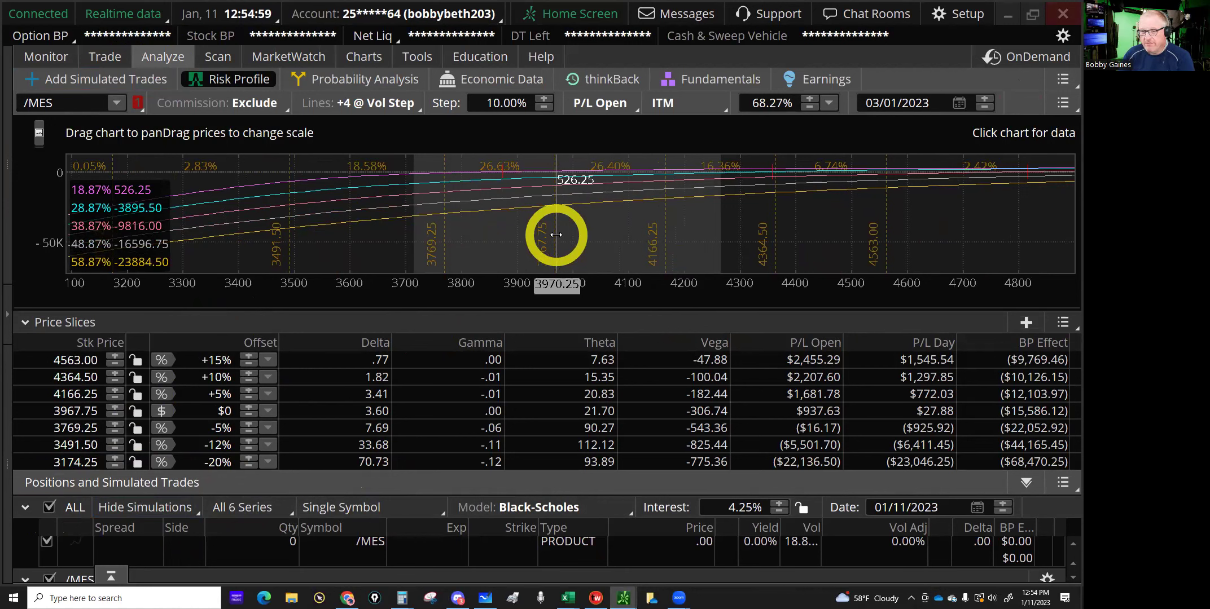
pyautogui.moveTo(626, 235); pyautogui.dragTo(664, 232)
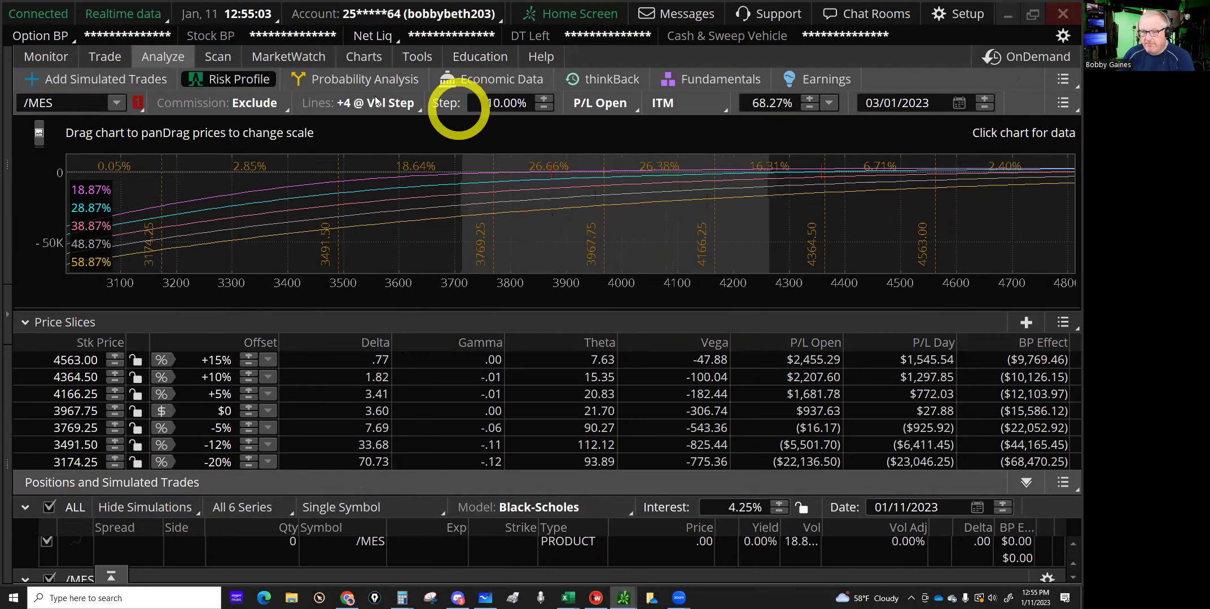
# Set the risk profile's lines to +1 @ Expiration.
pyautogui.click(374, 103)
pyautogui.click(424, 239)
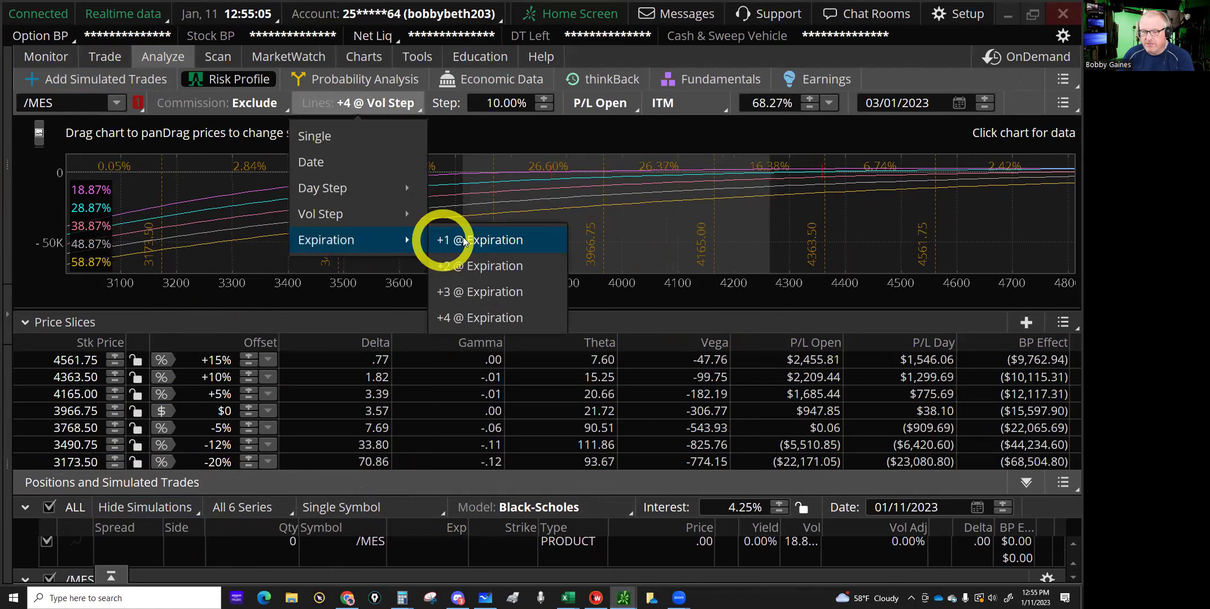
pyautogui.click(521, 236)
# Examine the projected /MES profit and loss at the -5%, -12% and -20% price slices on the current and expiration lines.
pyautogui.click(489, 227)
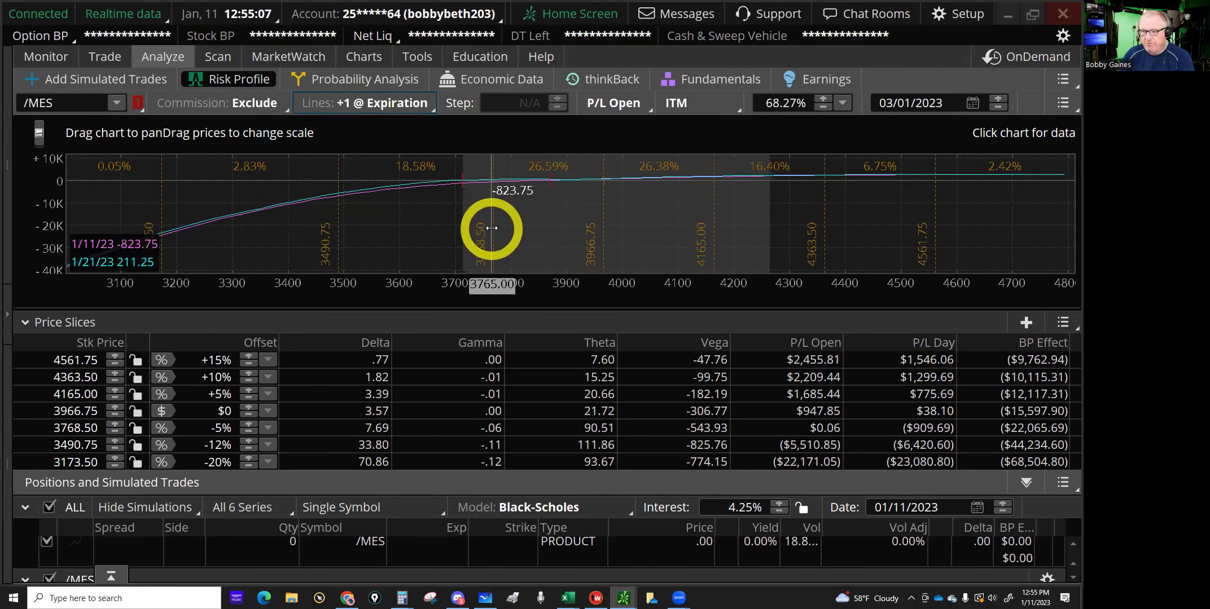
pyautogui.click(493, 226)
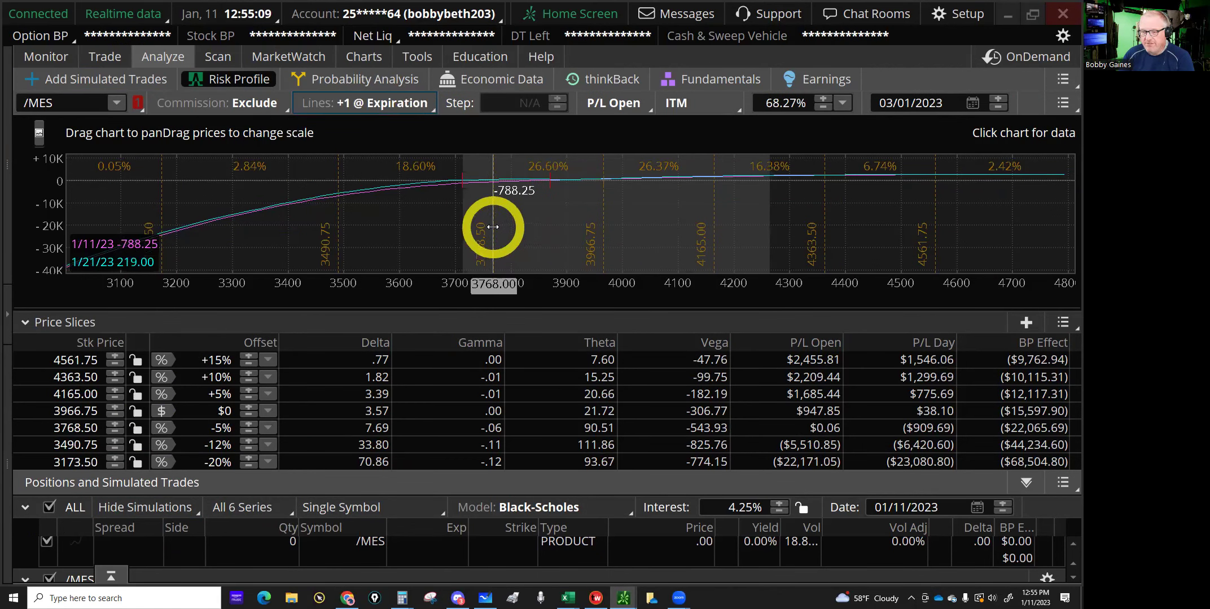
pyautogui.click(350, 217)
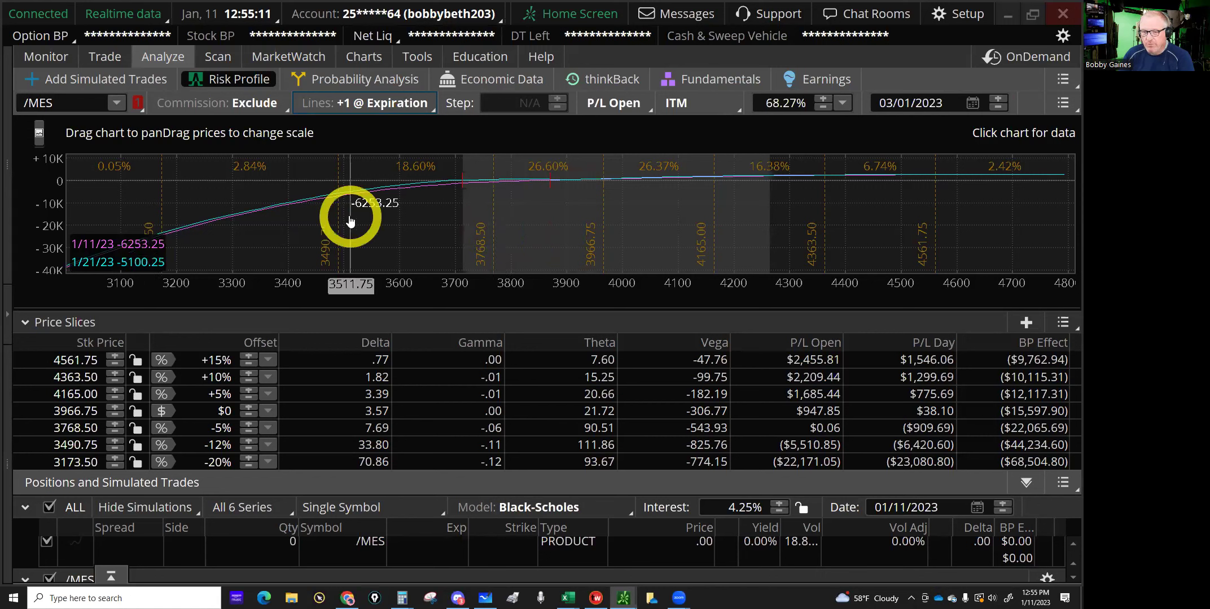
pyautogui.click(338, 215)
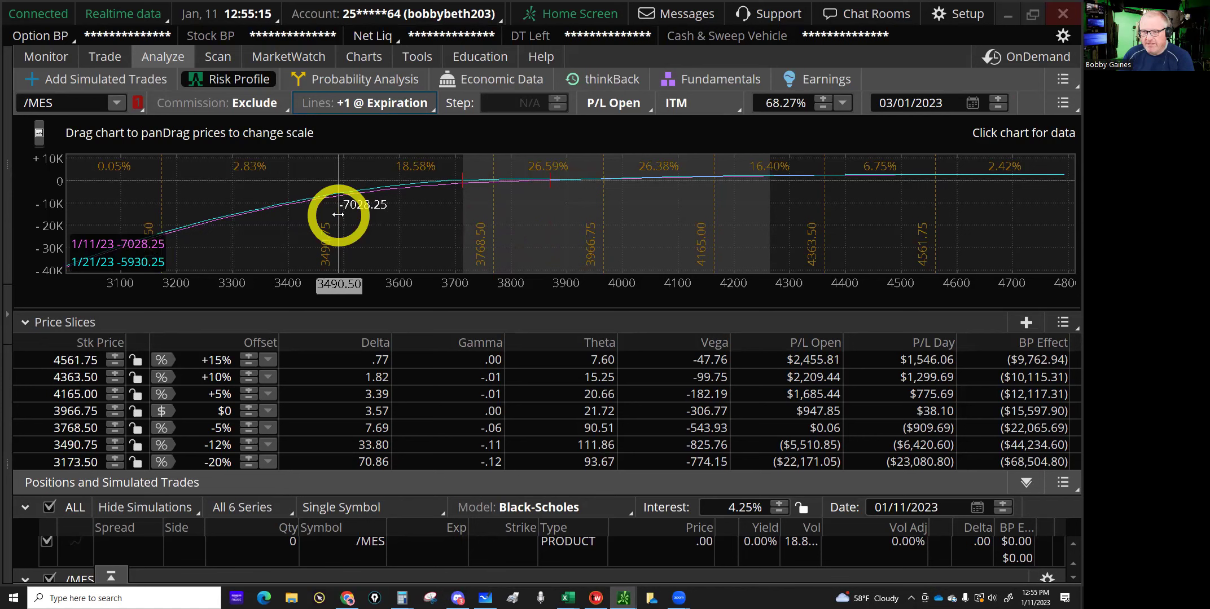
pyautogui.click(203, 207)
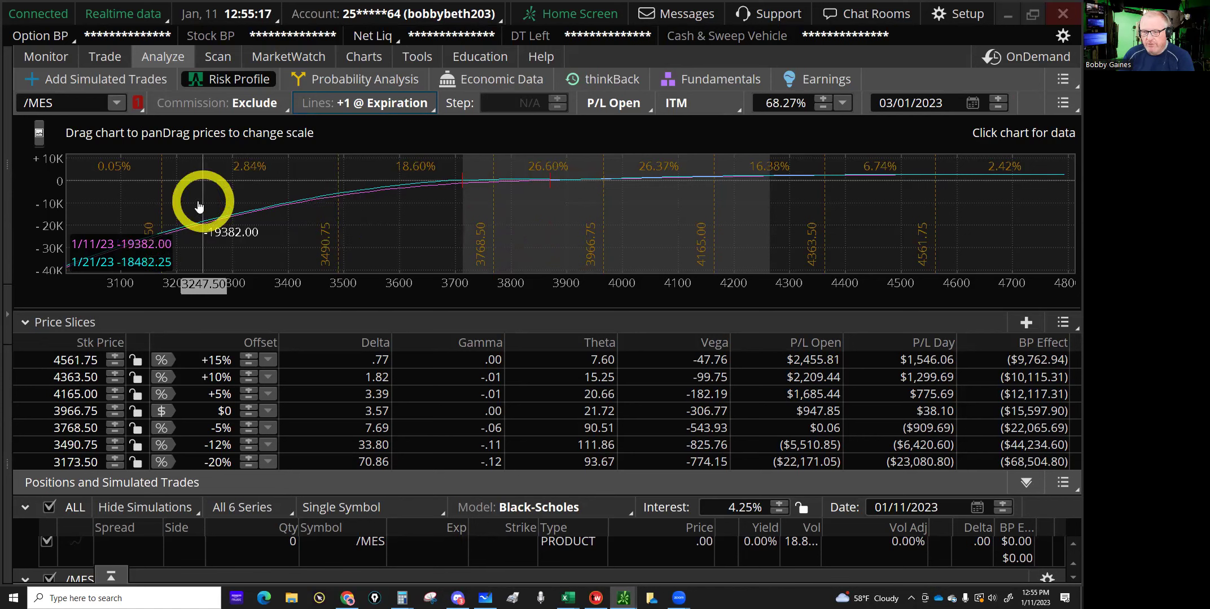
pyautogui.click(161, 202)
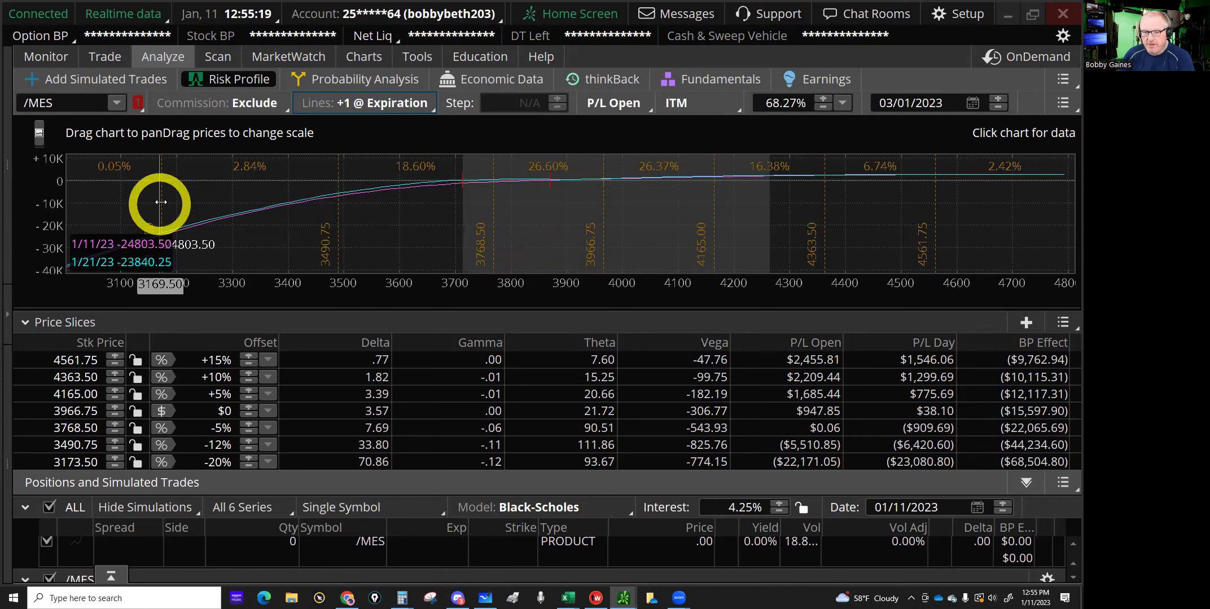
pyautogui.click(163, 201)
pyautogui.click(162, 201)
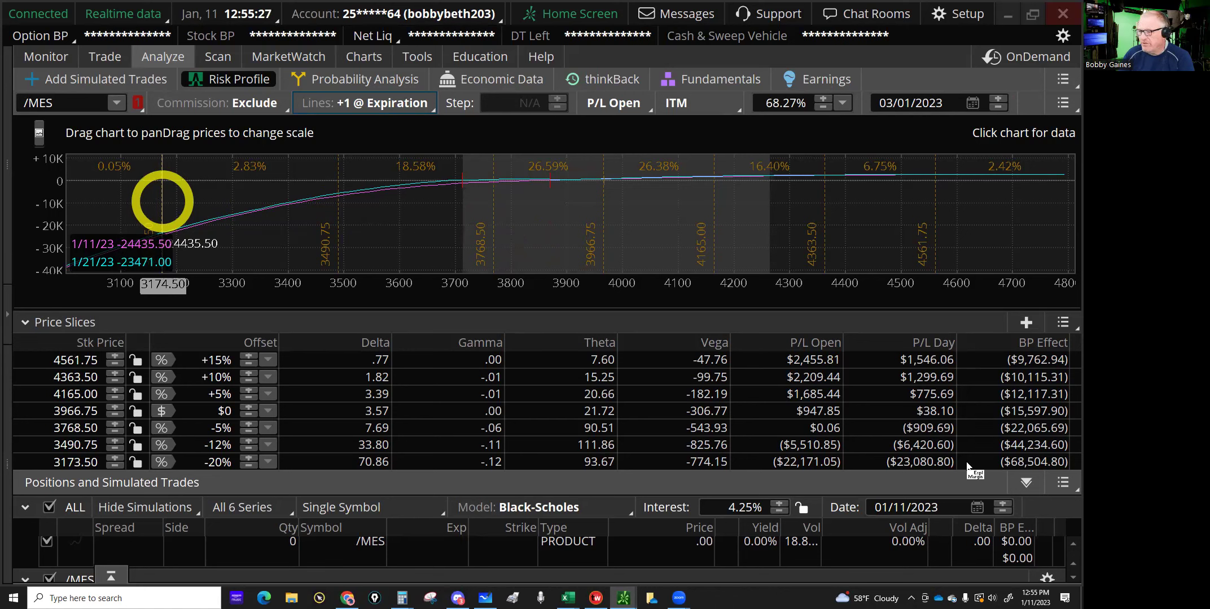
pyautogui.click(900, 464)
pyautogui.click(248, 179)
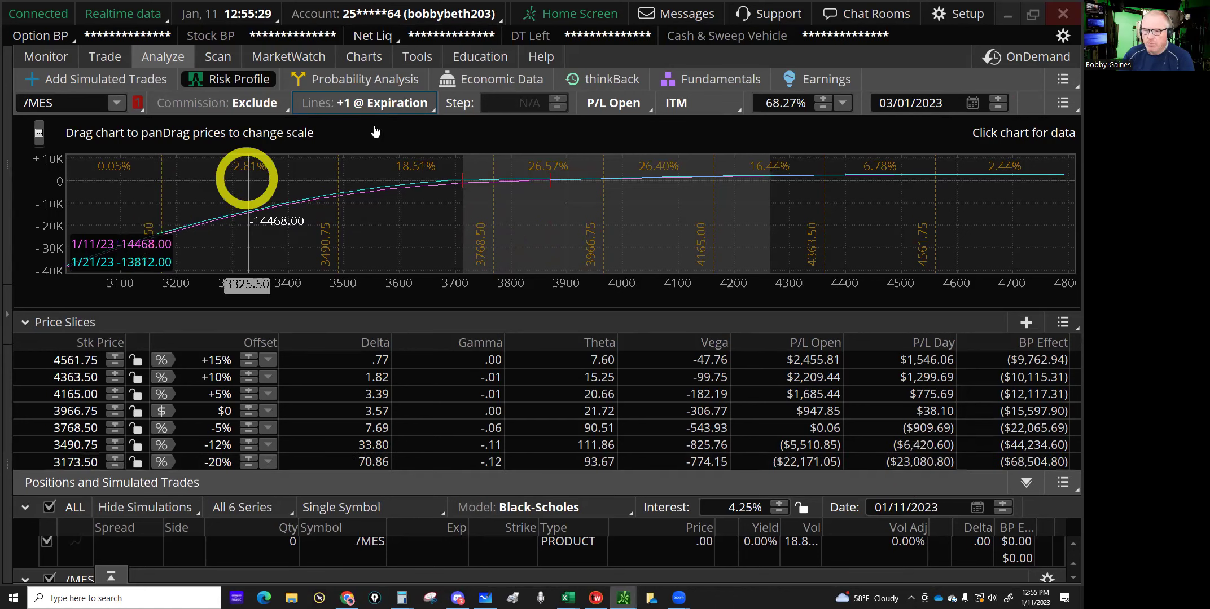